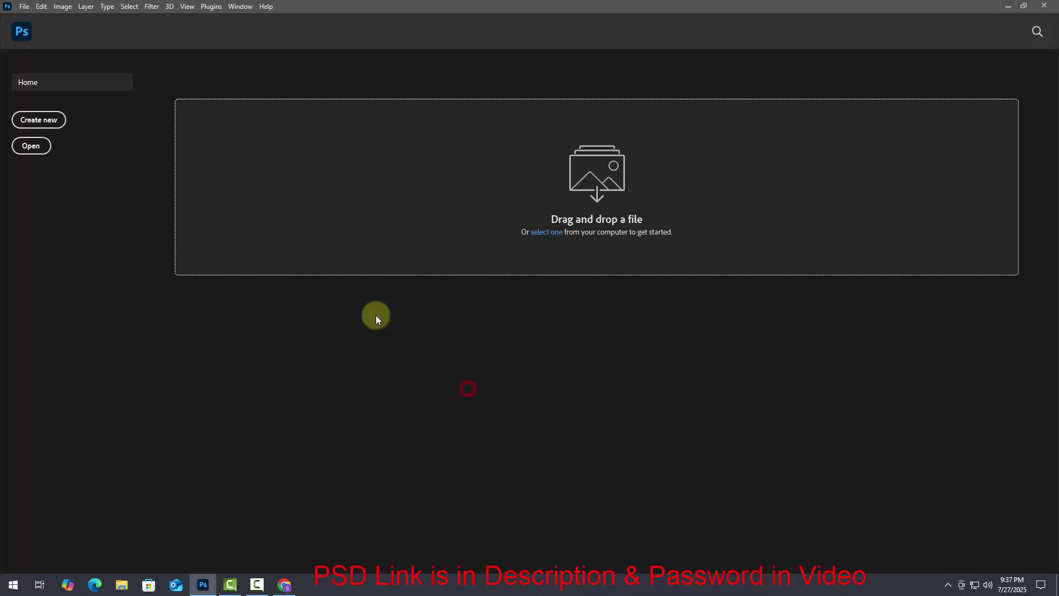
Create a 4000×2500 px white document, then unlock its base layer and put it in a group.
click(25, 7)
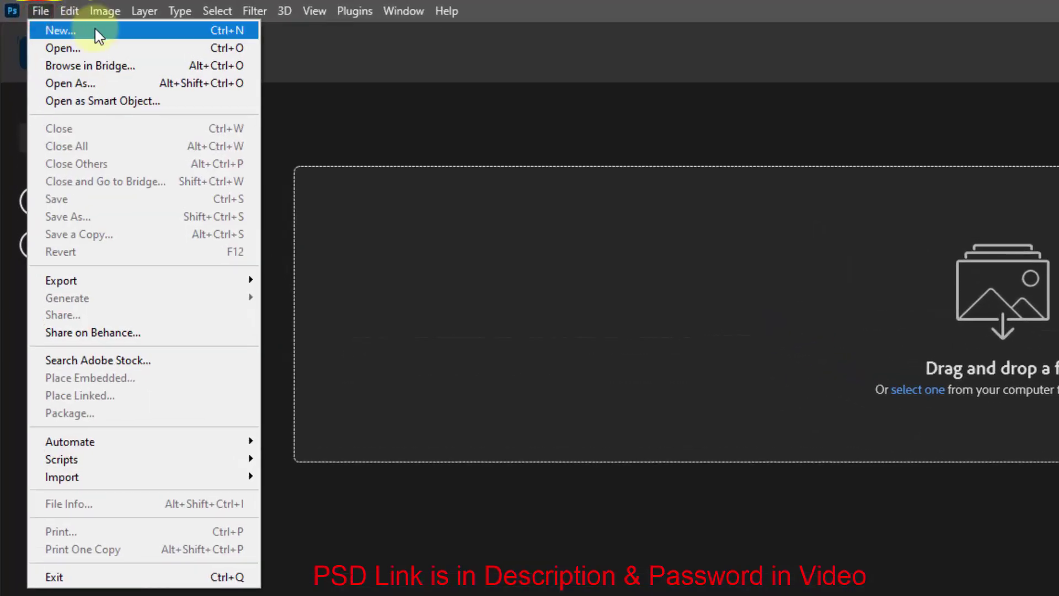
click(53, 29)
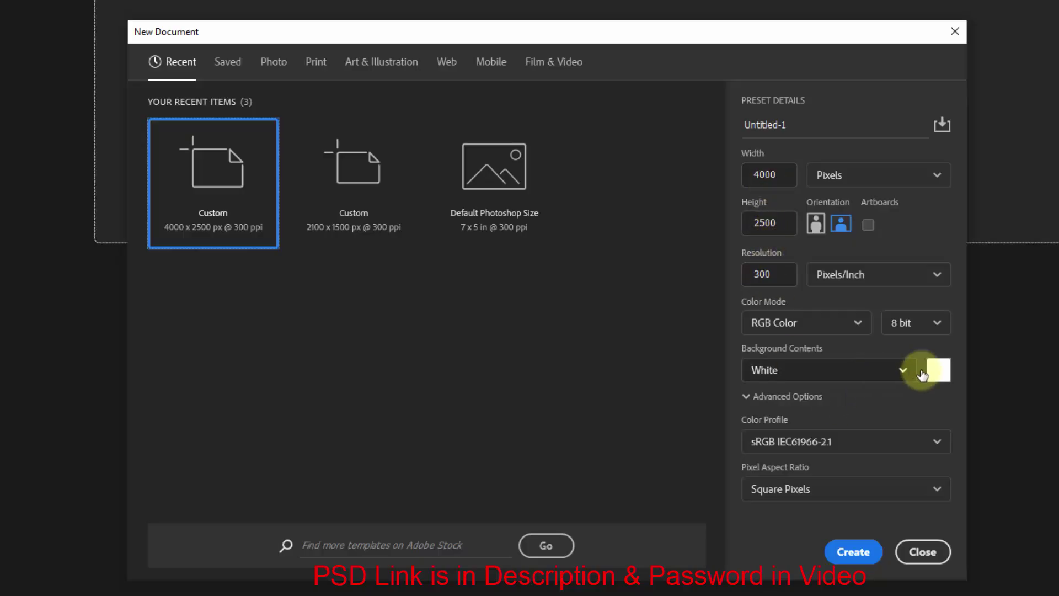
click(874, 552)
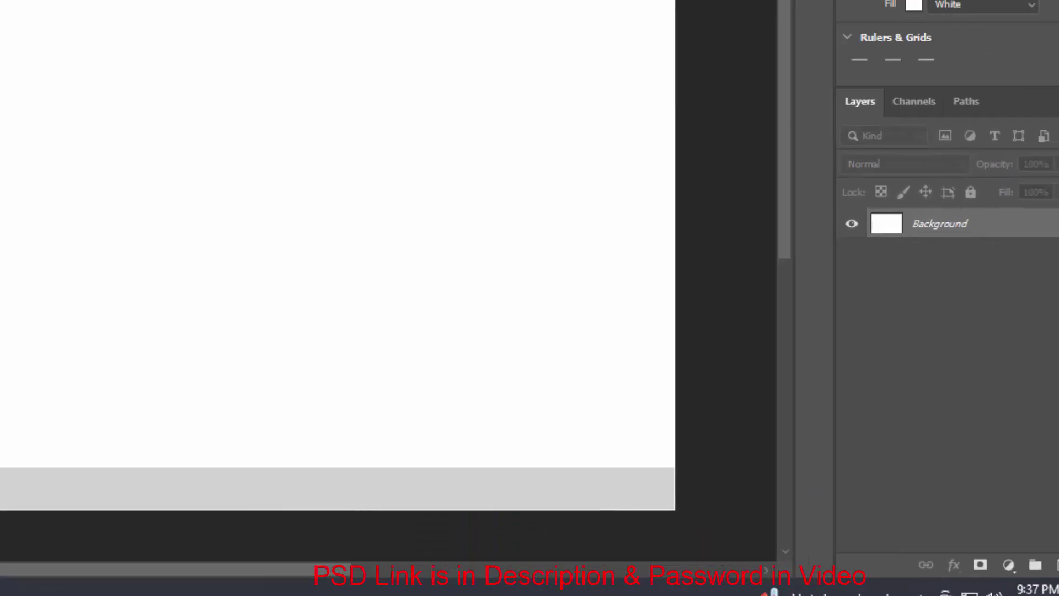
click(1014, 173)
click(963, 539)
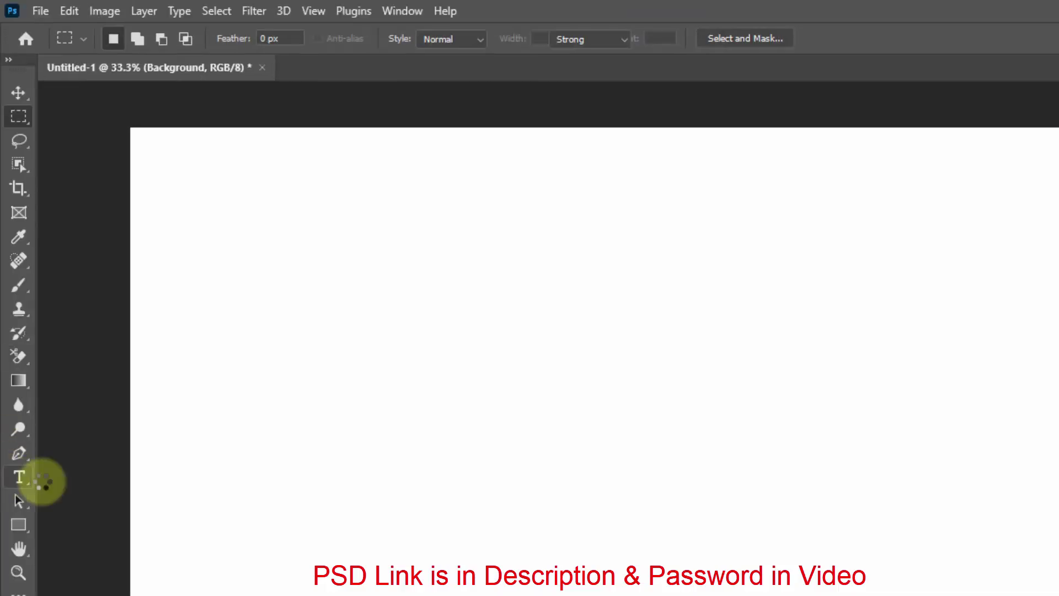
Type 'Super' on the canvas and set it in Evil Empire at 300 pt.
click(42, 482)
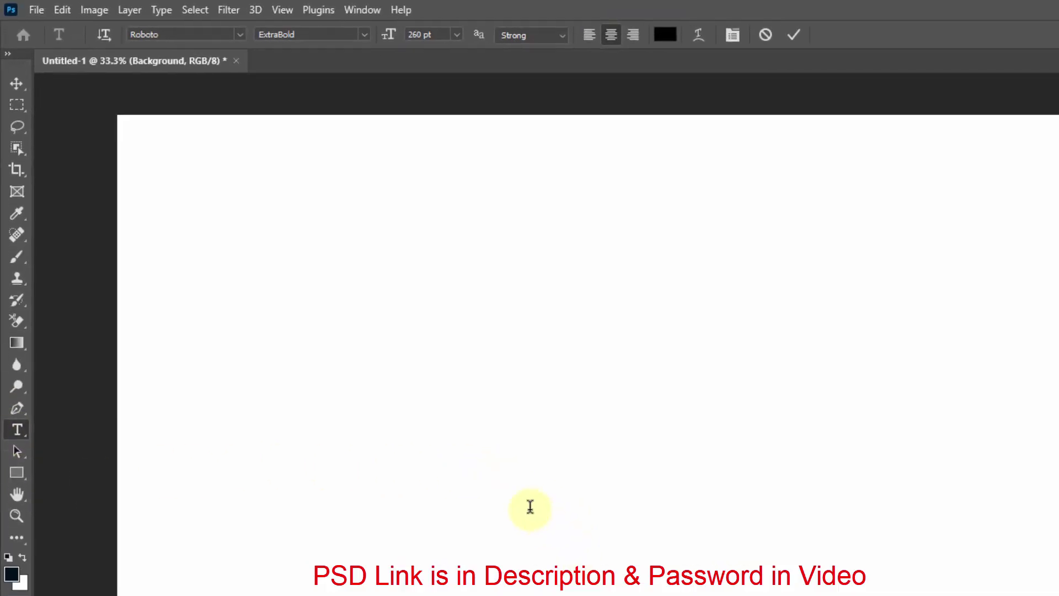
click(579, 550)
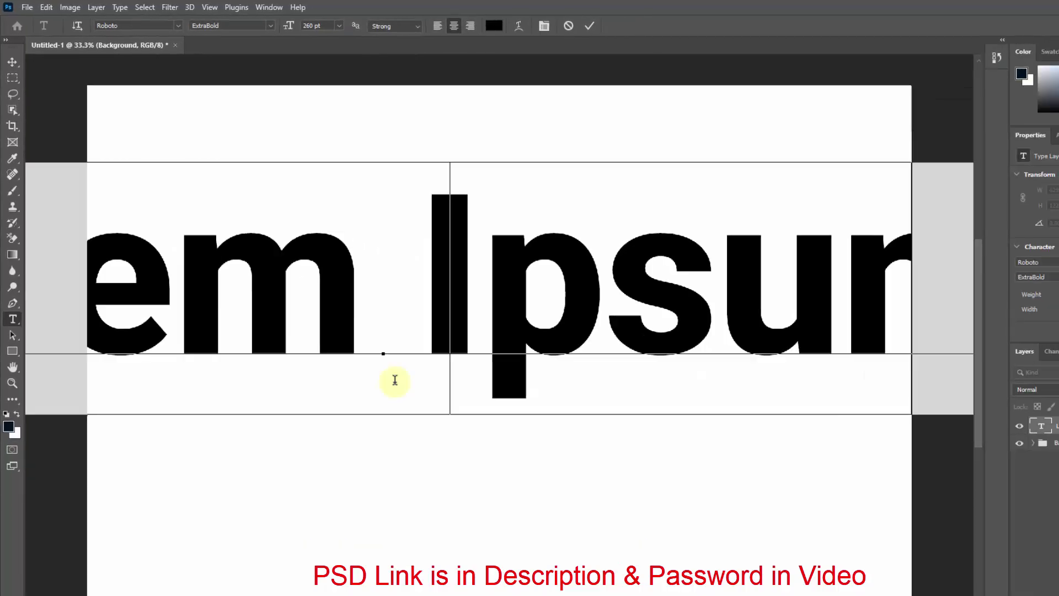
text(Super)
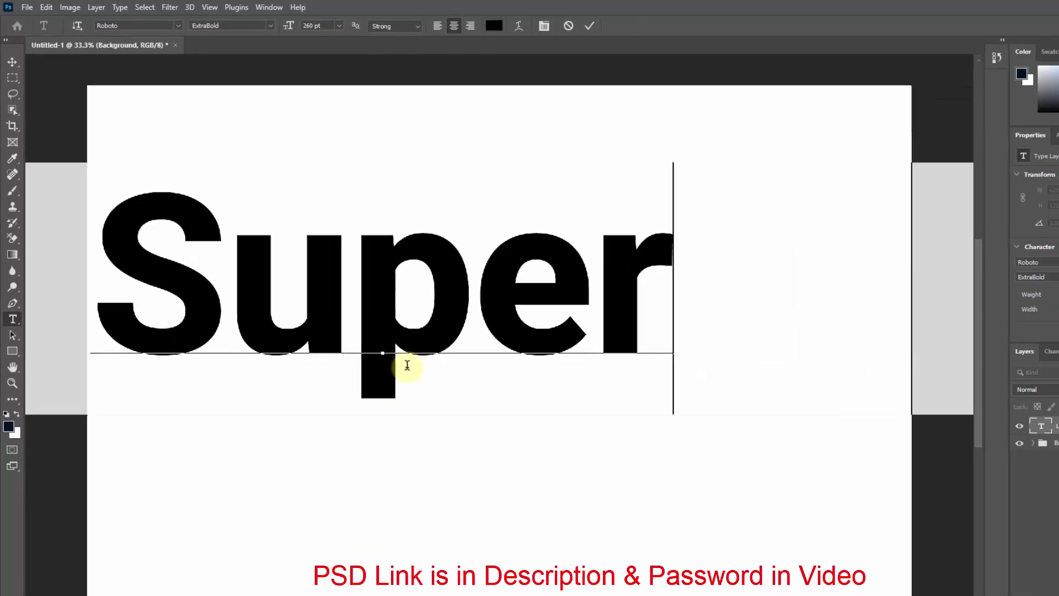
key(ctrl+a)
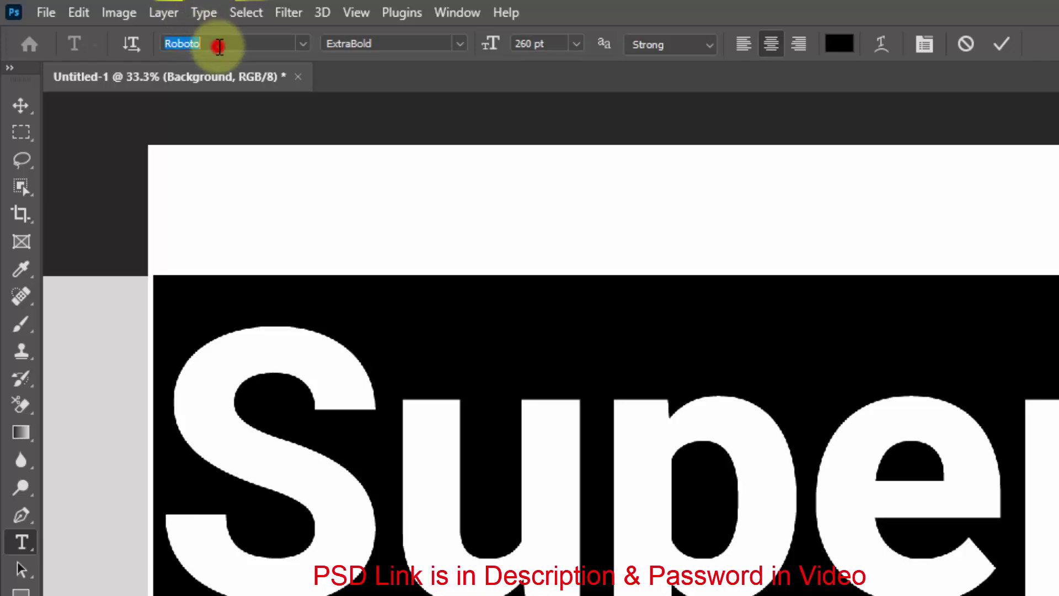
text(evi)
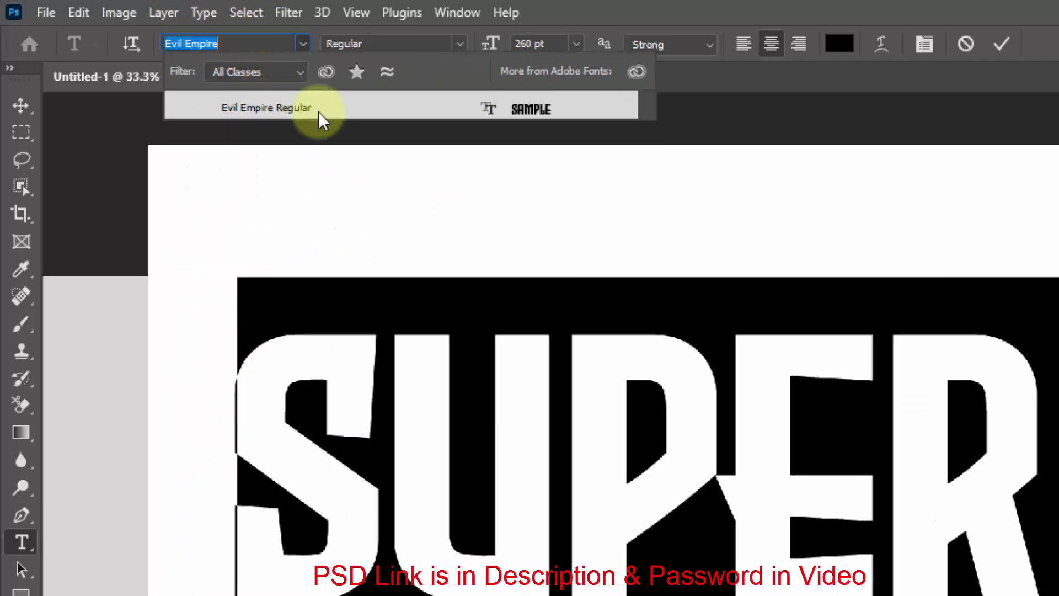
click(338, 115)
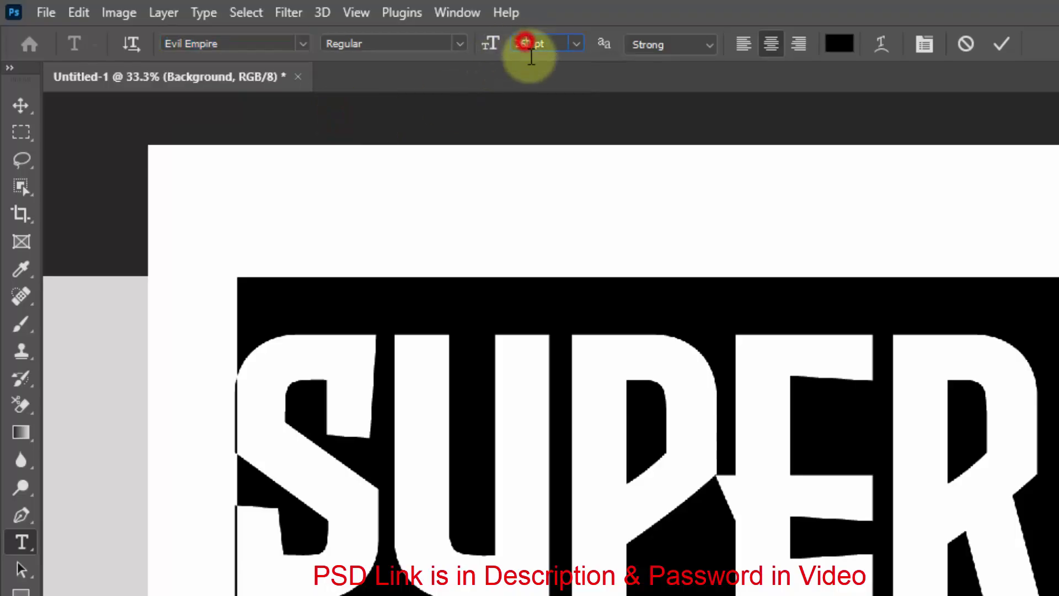
text(260)
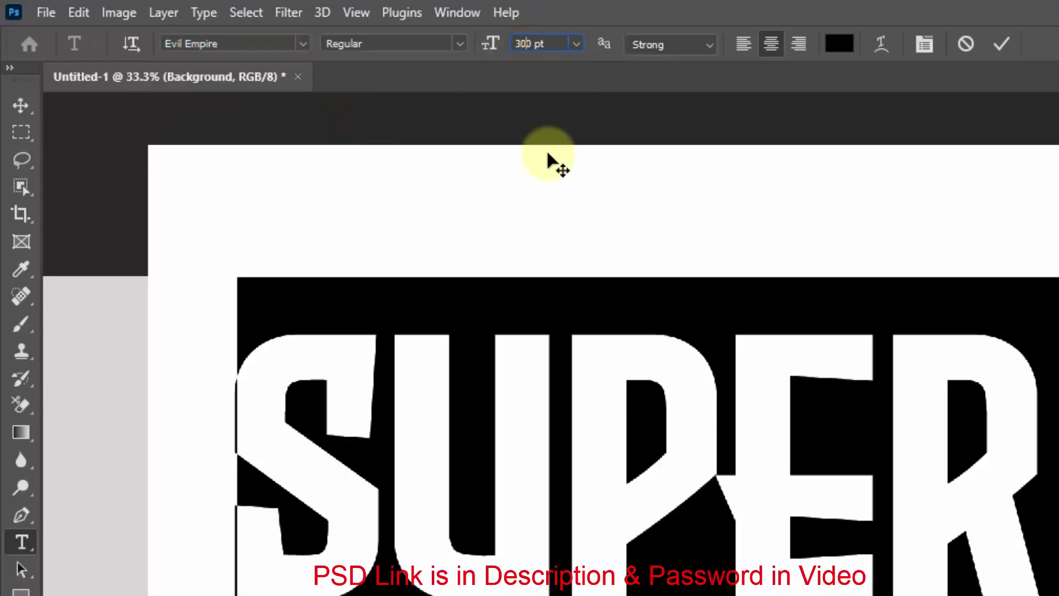
key(Return)
Warp the SUPER text with an Arch style, Bend +10 and Vertical Distortion 10, and commit it.
click(882, 43)
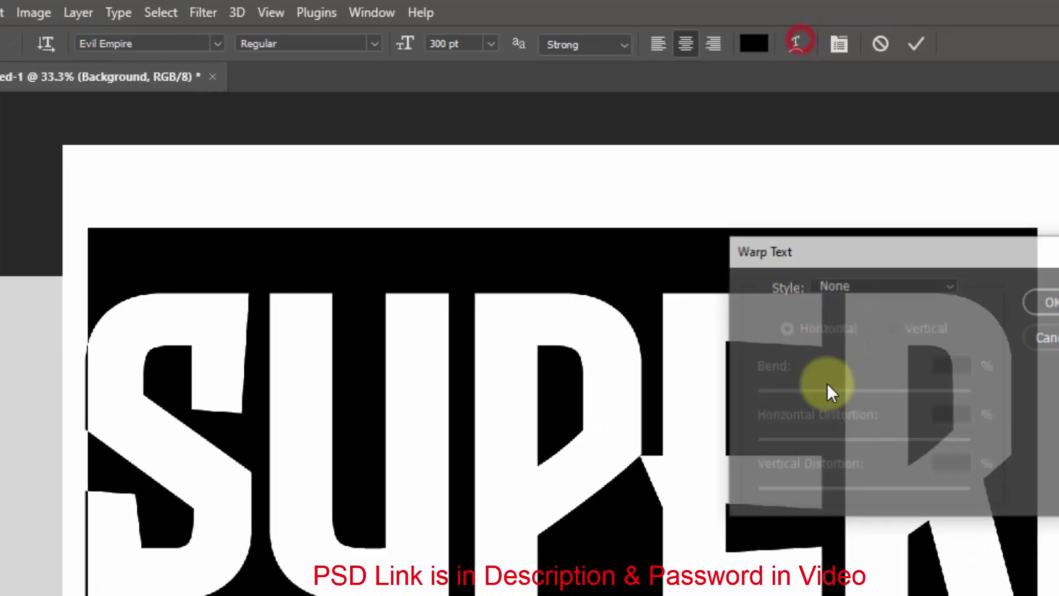
click(772, 285)
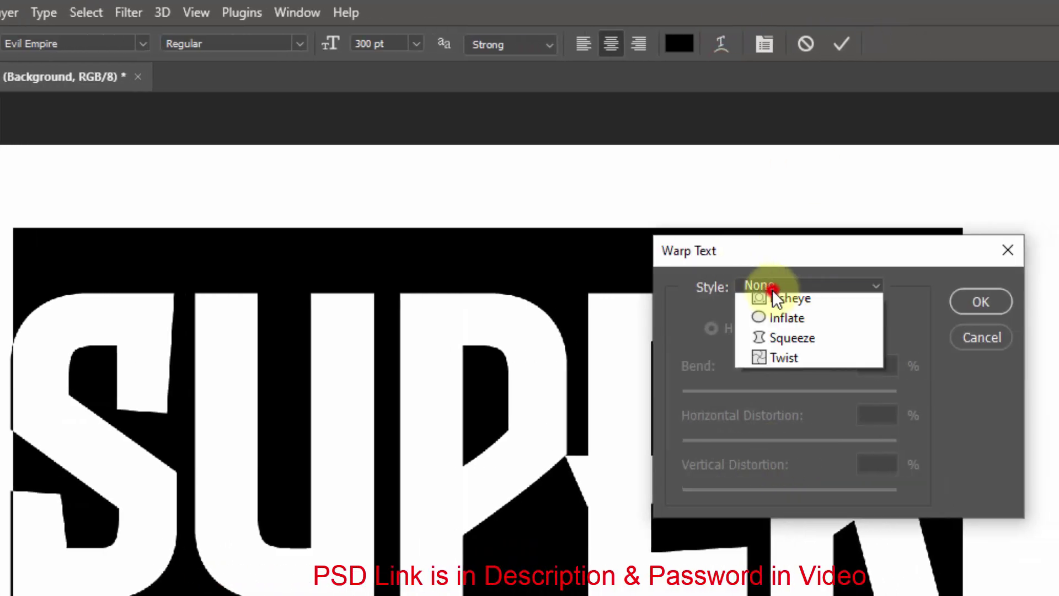
click(786, 418)
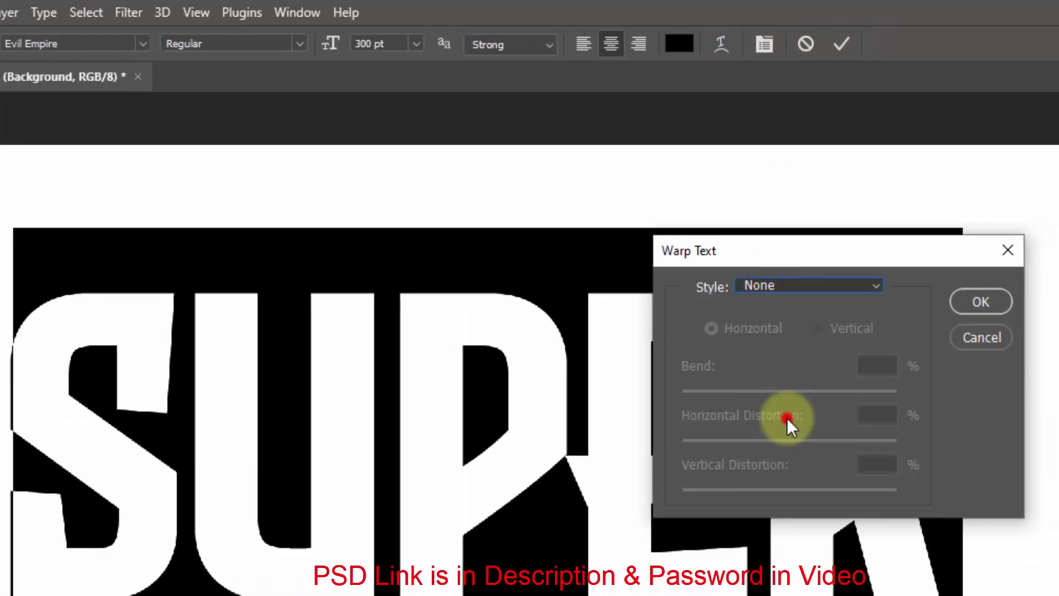
double_click(872, 364)
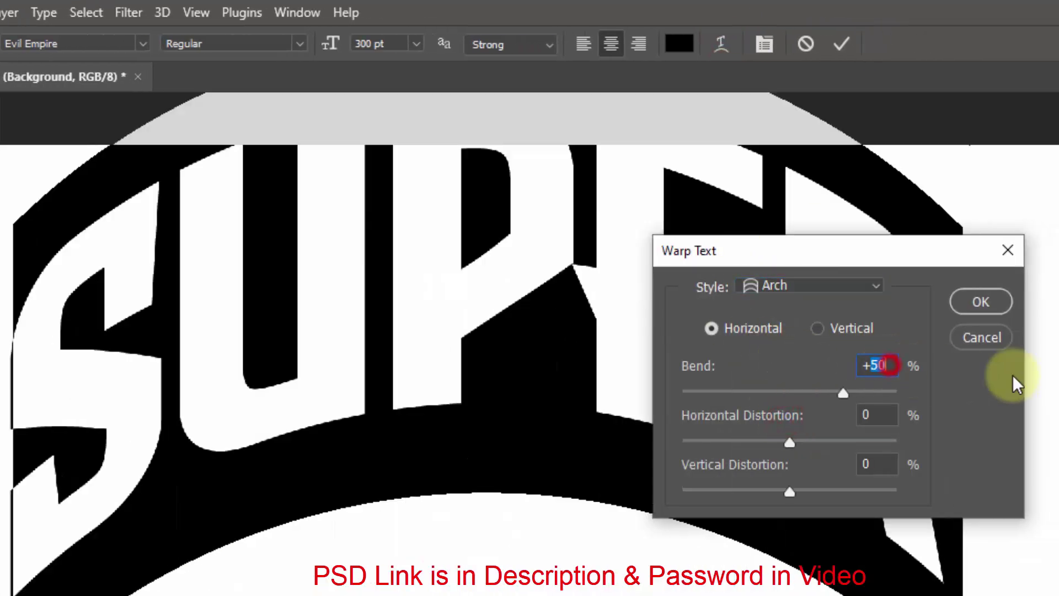
text(10)
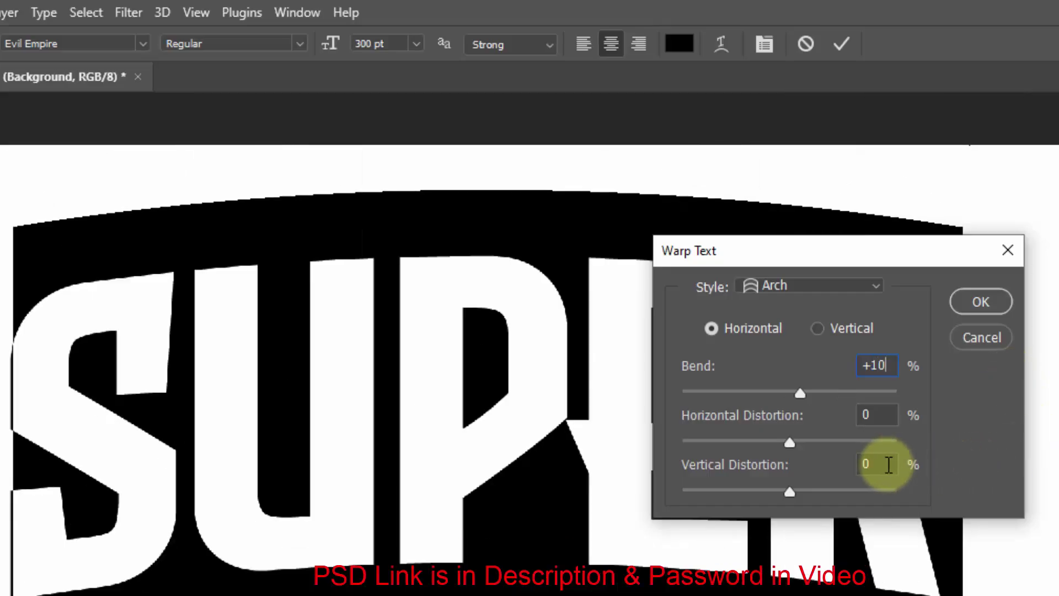
double_click(881, 463)
text(10)
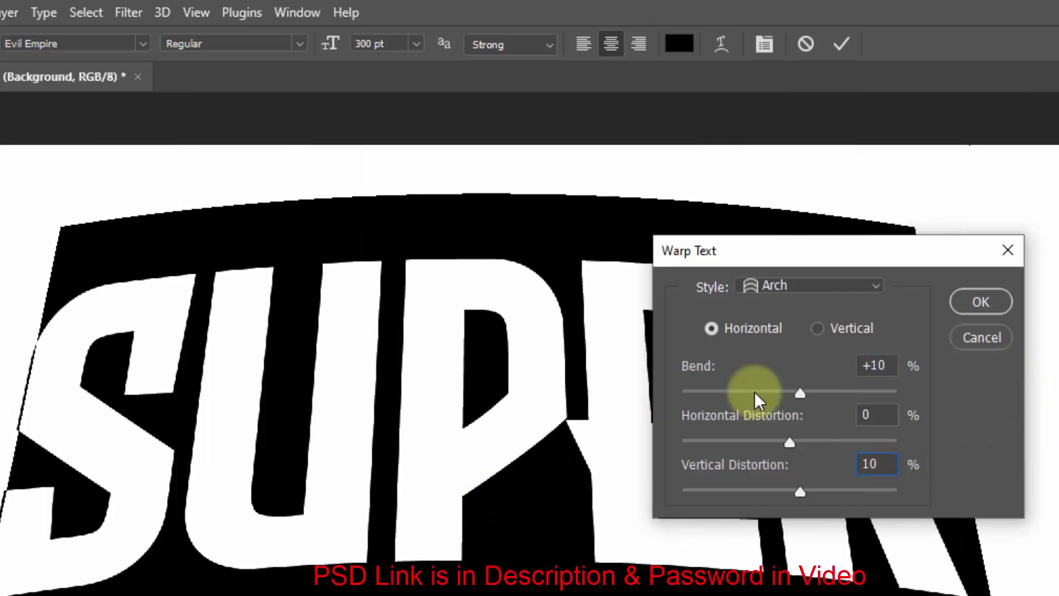
click(1007, 306)
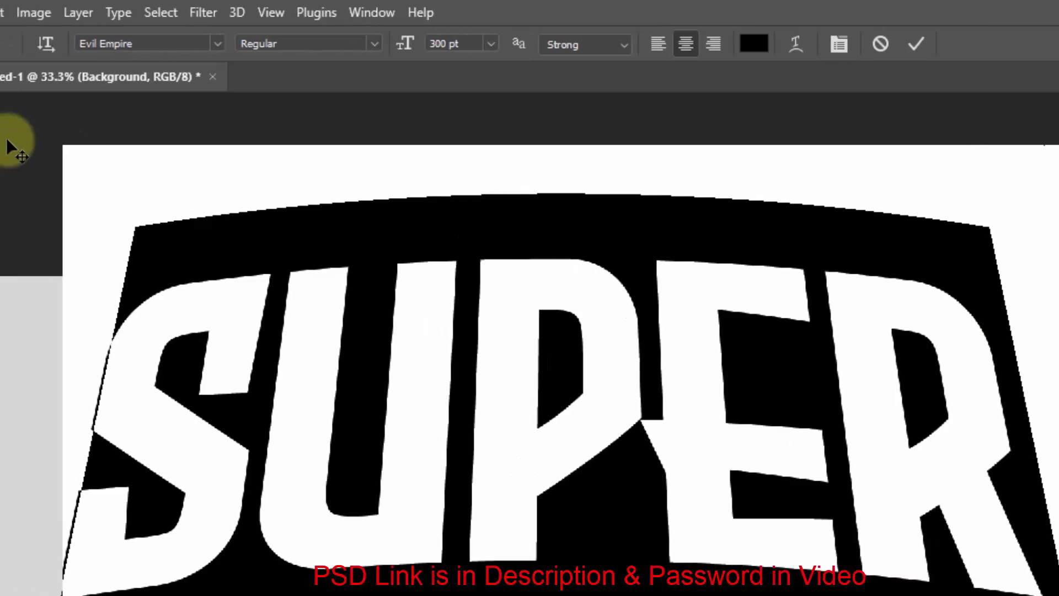
click(20, 103)
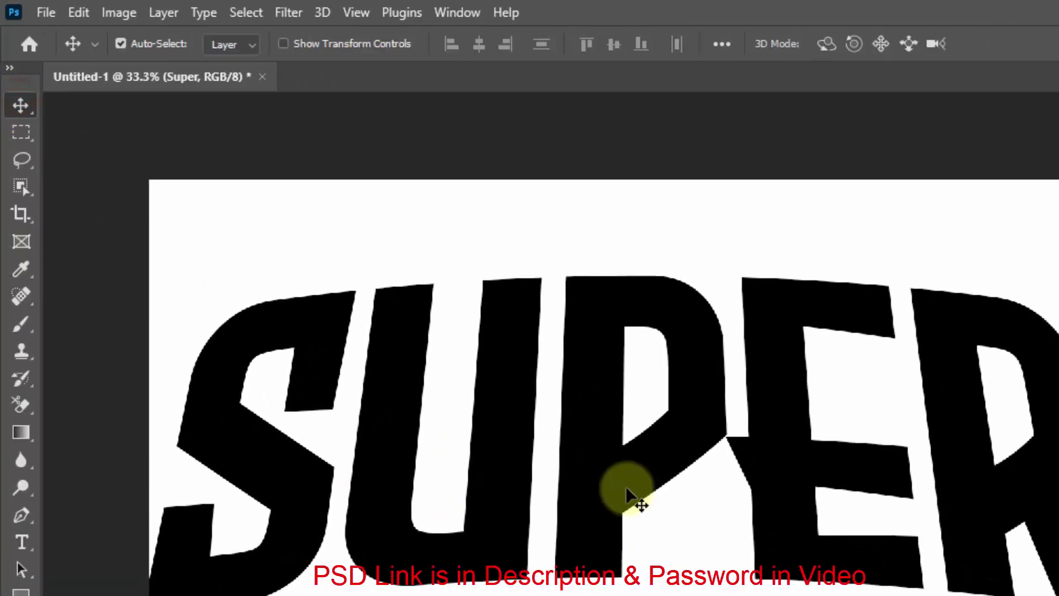
Reposition the SUPER text and scale its width to 100.2% from the bottom reference point.
mouse_move(627, 501)
mouse_down()
mouse_move(640, 538)
mouse_move(441, 354)
mouse_move(473, 299)
mouse_up()
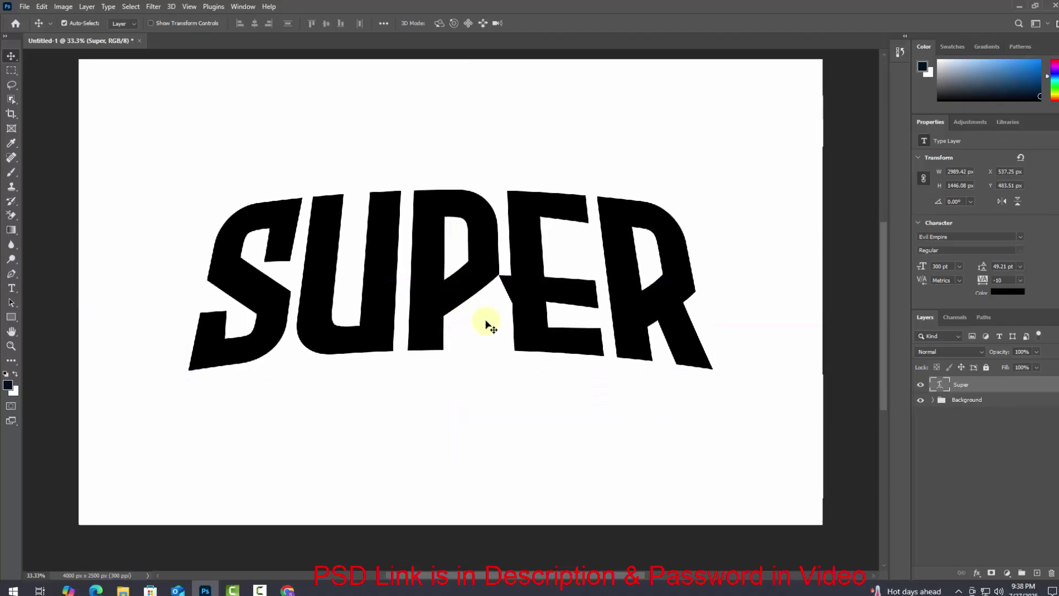
key(ctrl+t)
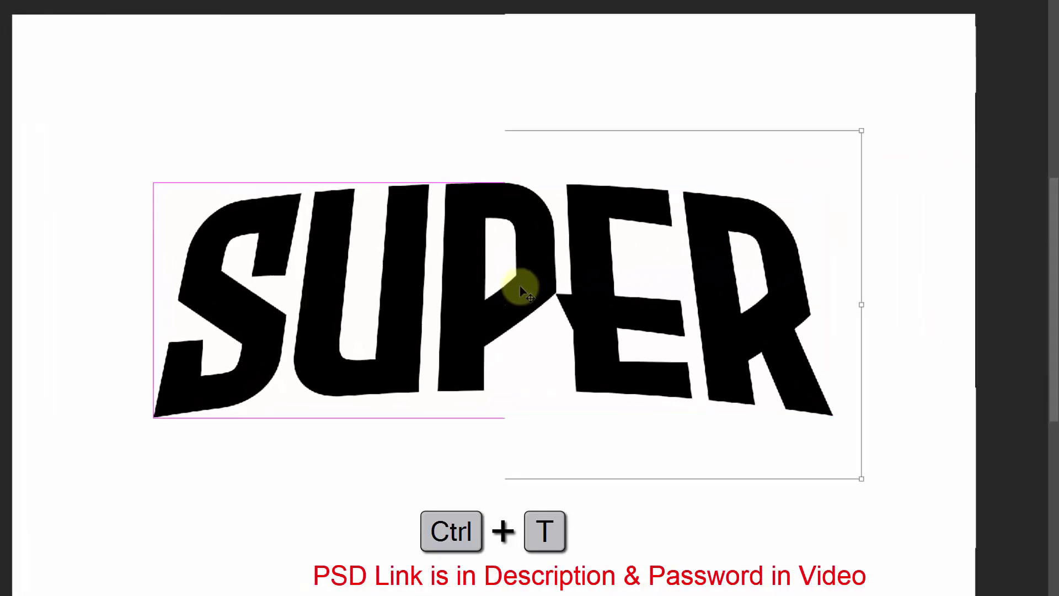
mouse_move(531, 301)
mouse_down()
mouse_move(538, 503)
mouse_move(527, 499)
mouse_up()
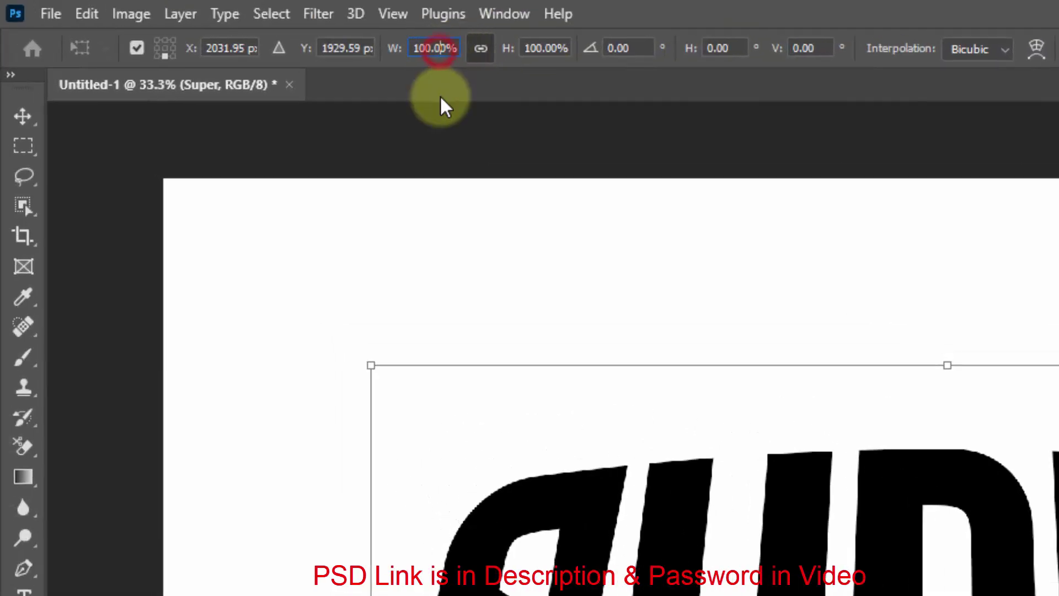
key(BackSpace)
text(2)
key(Return)
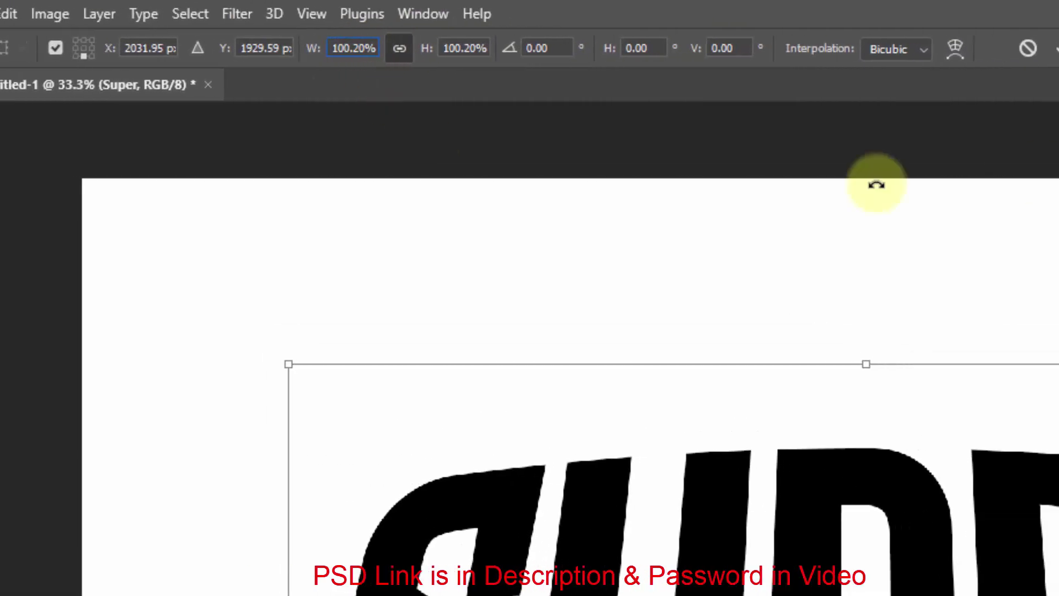
click(969, 48)
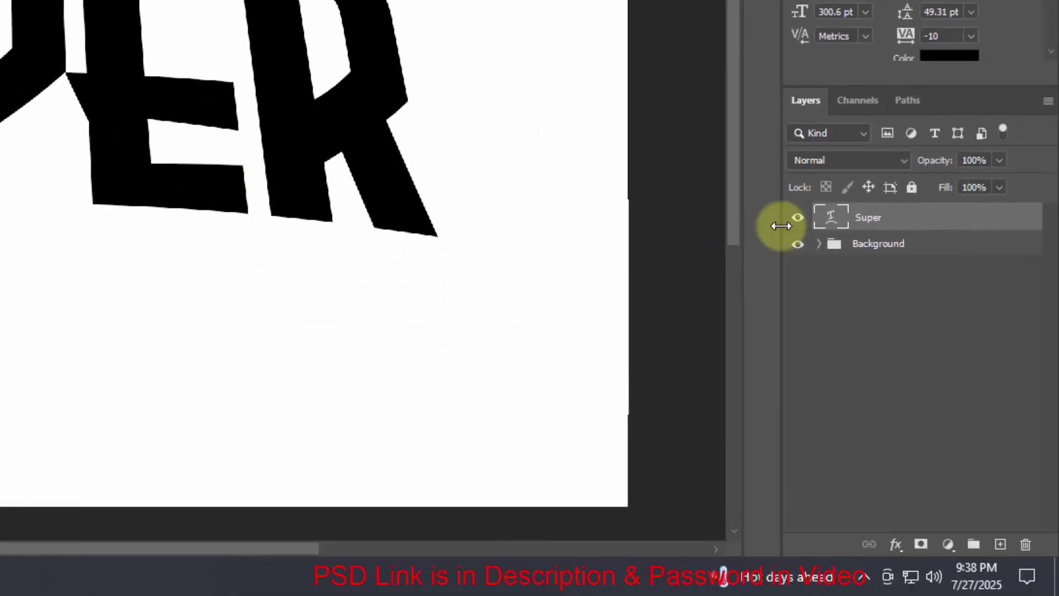
Convert the SUPER layer to a smart object and open its Blending Options.
right_click(882, 216)
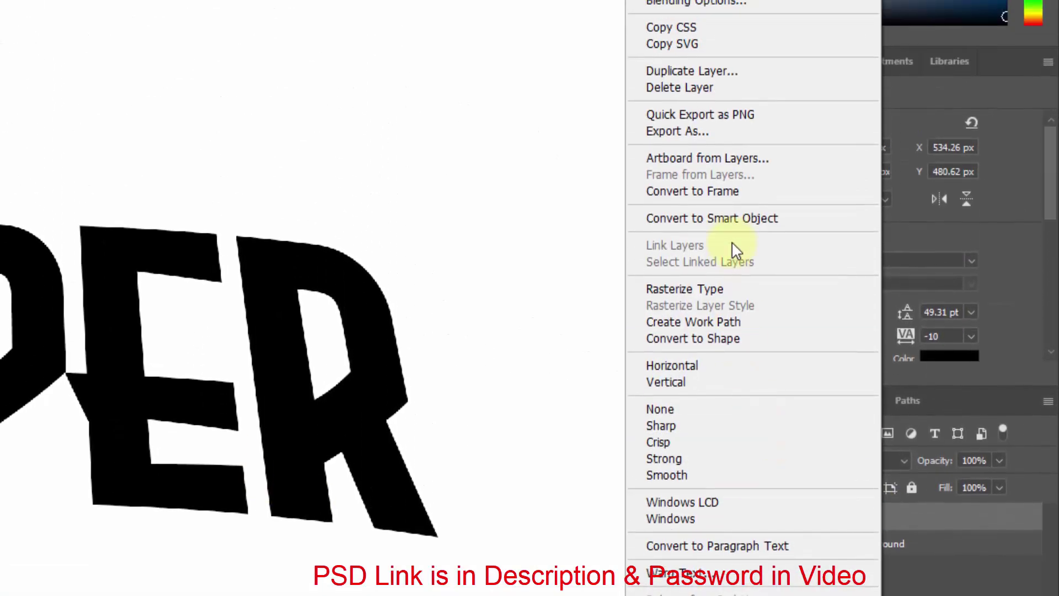
click(731, 218)
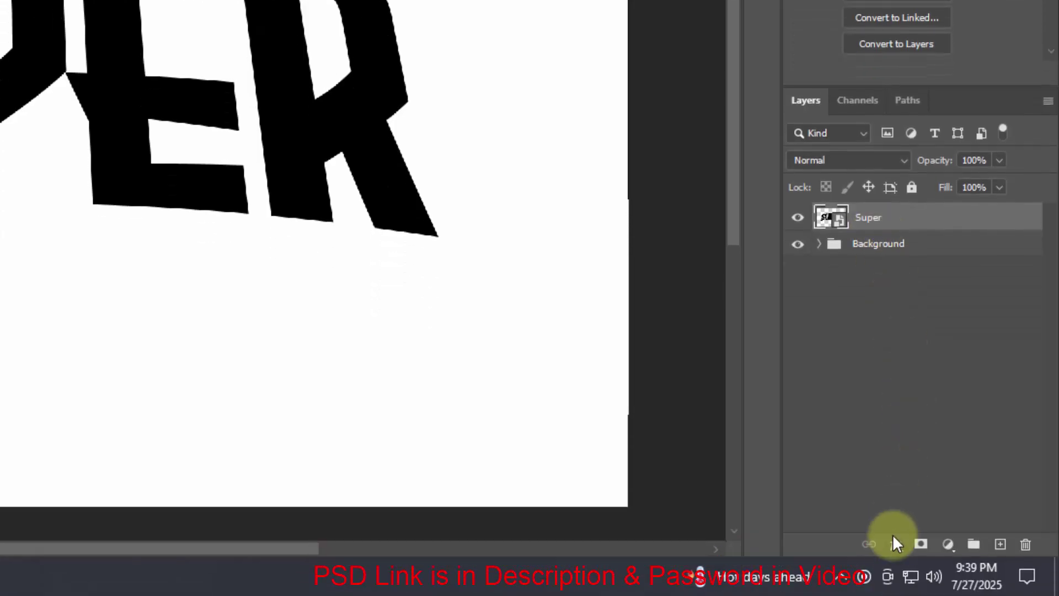
click(889, 545)
click(936, 357)
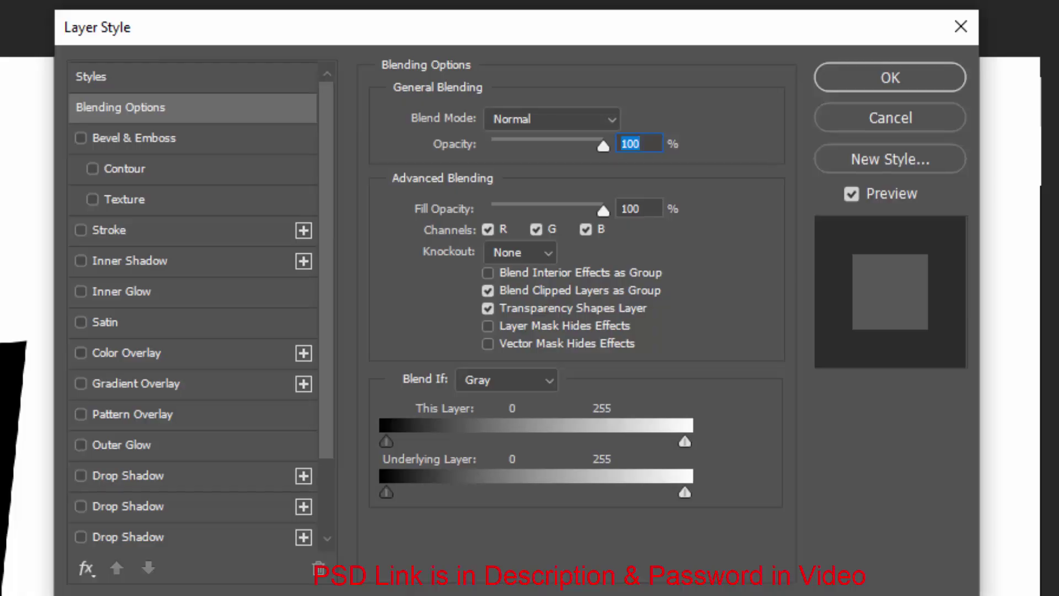
Set the text's fill opacity to 0 and add a brown #613400 drop shadow.
double_click(643, 208)
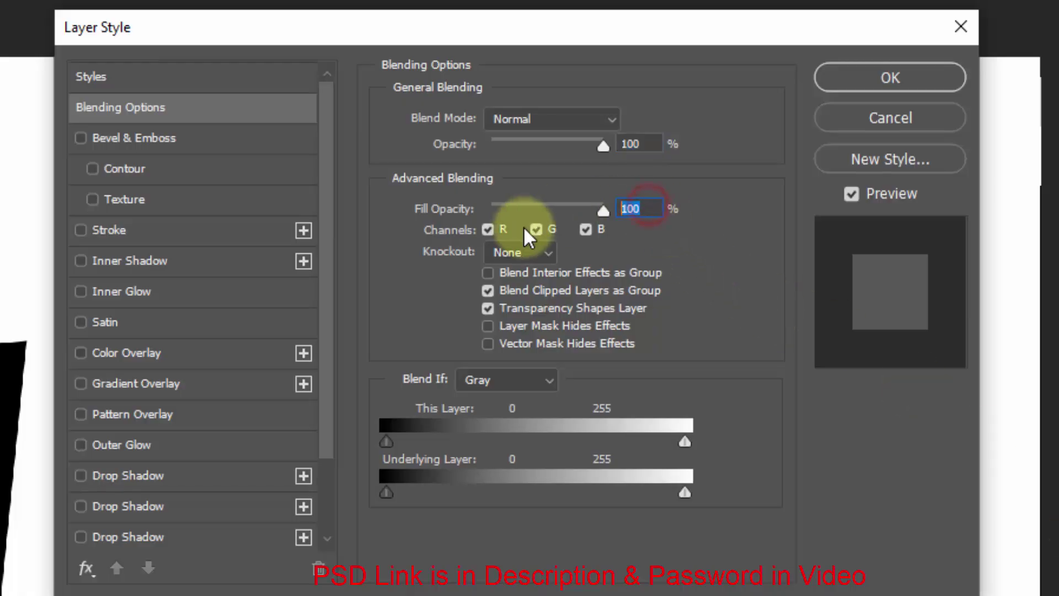
text(0)
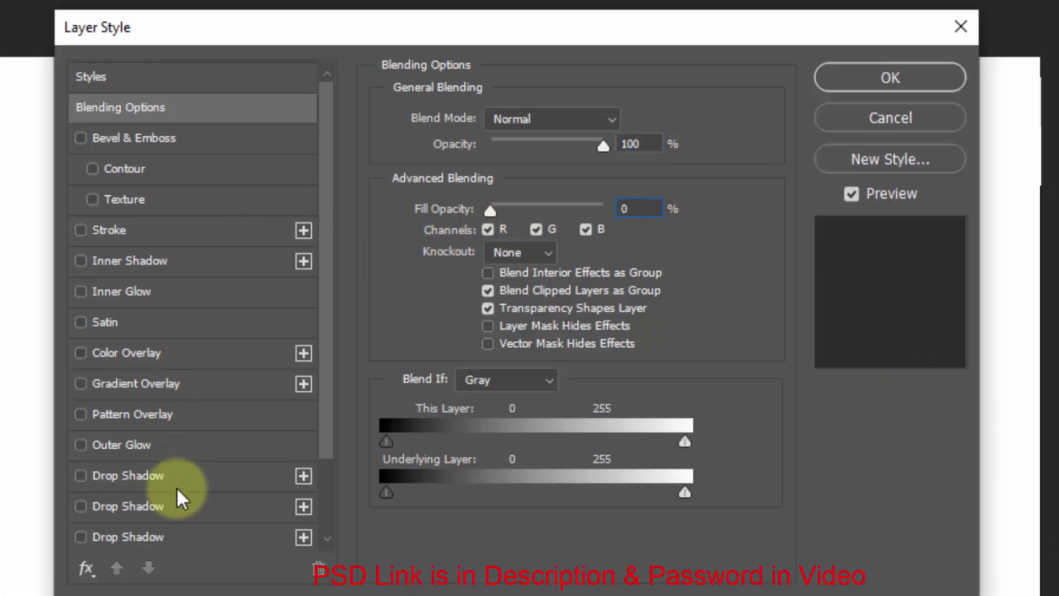
click(176, 474)
click(634, 121)
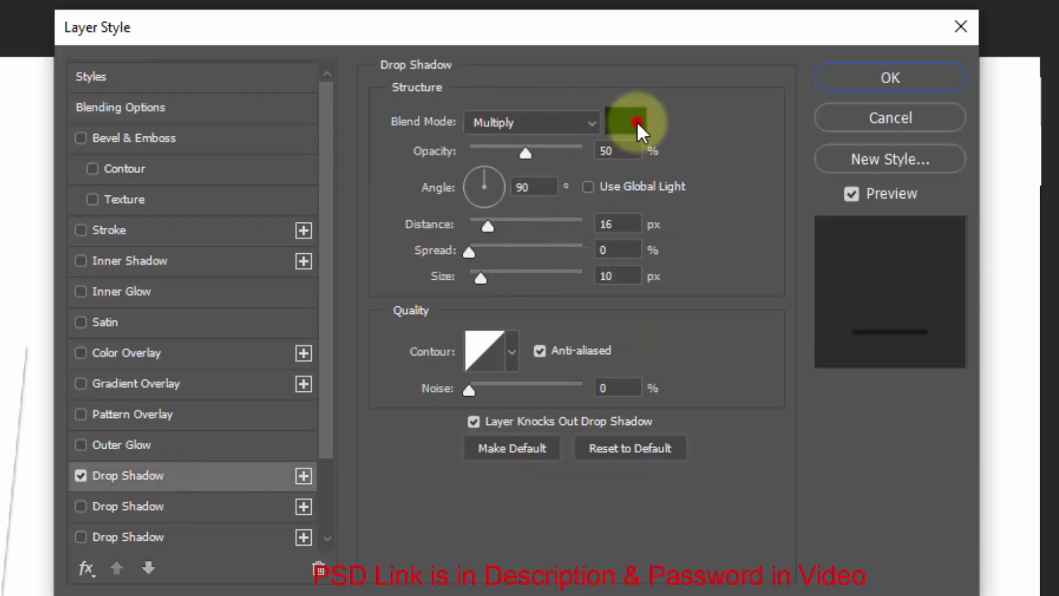
text(61)
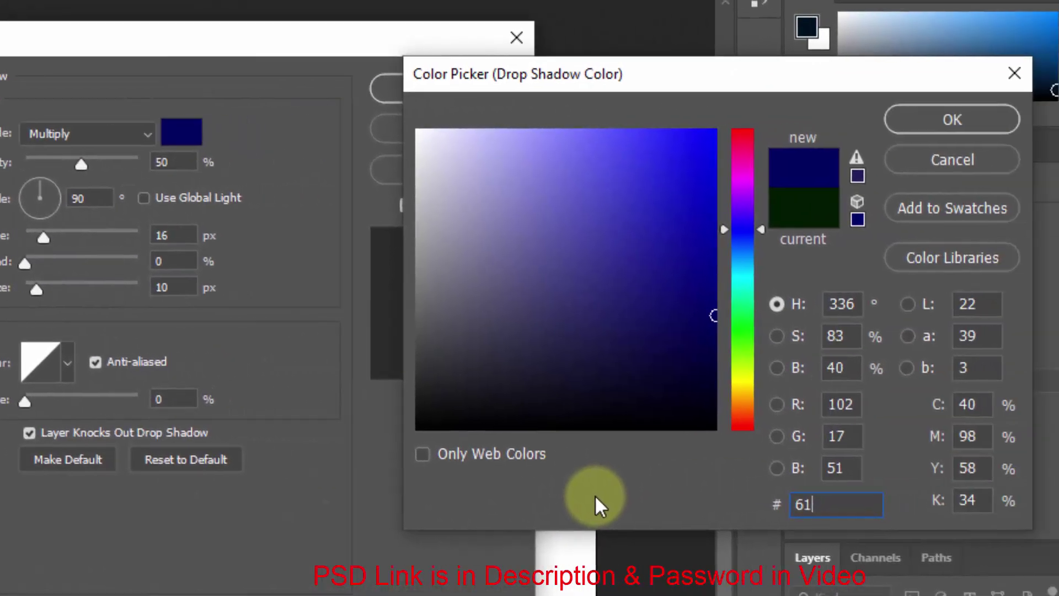
text(3400)
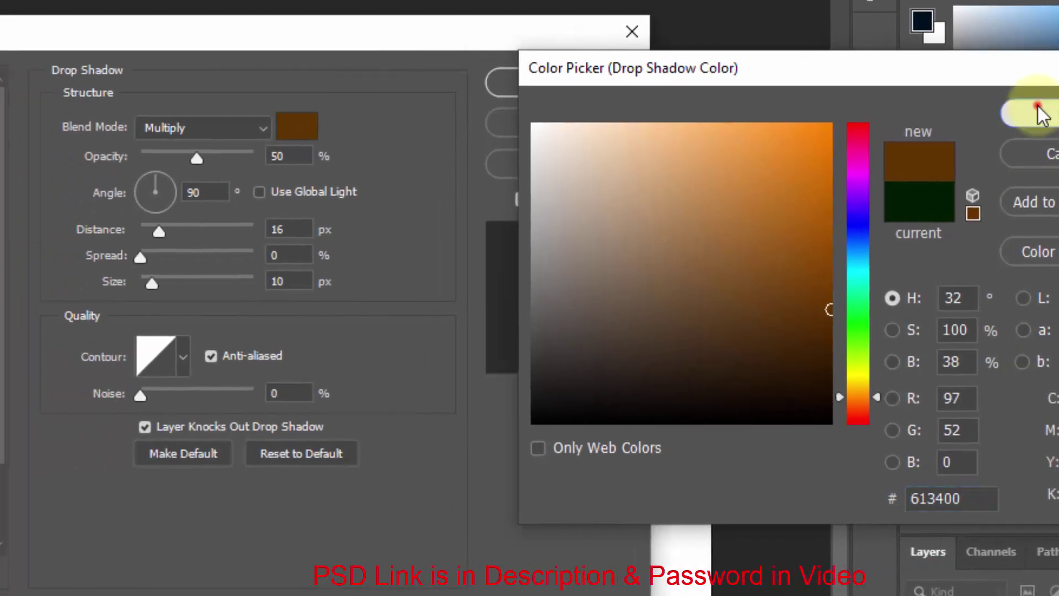
click(953, 120)
Give the drop shadow 38% opacity, 79 px distance and 98 px size.
click(524, 145)
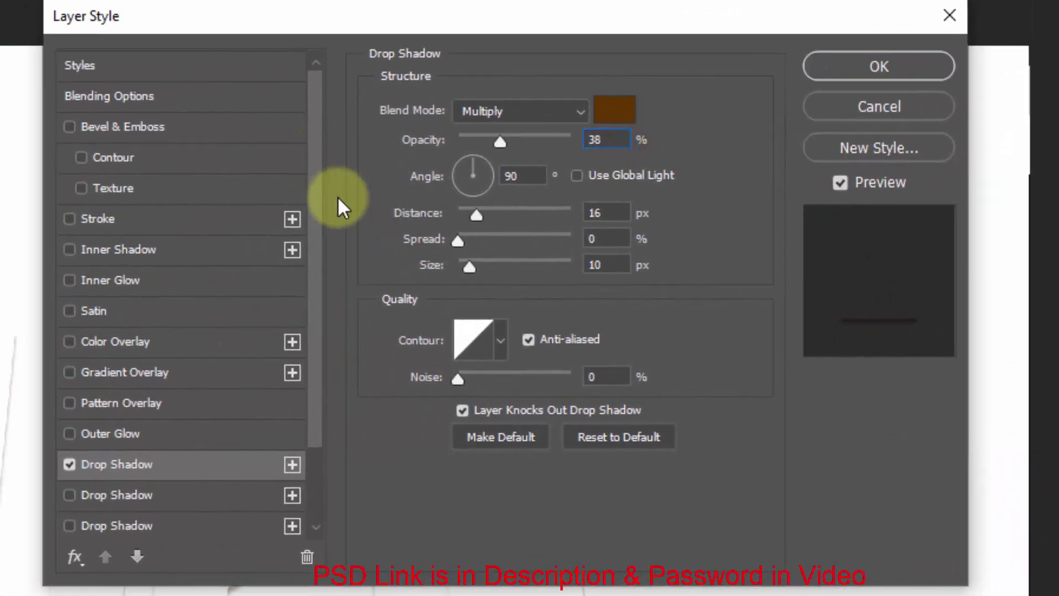
click(614, 213)
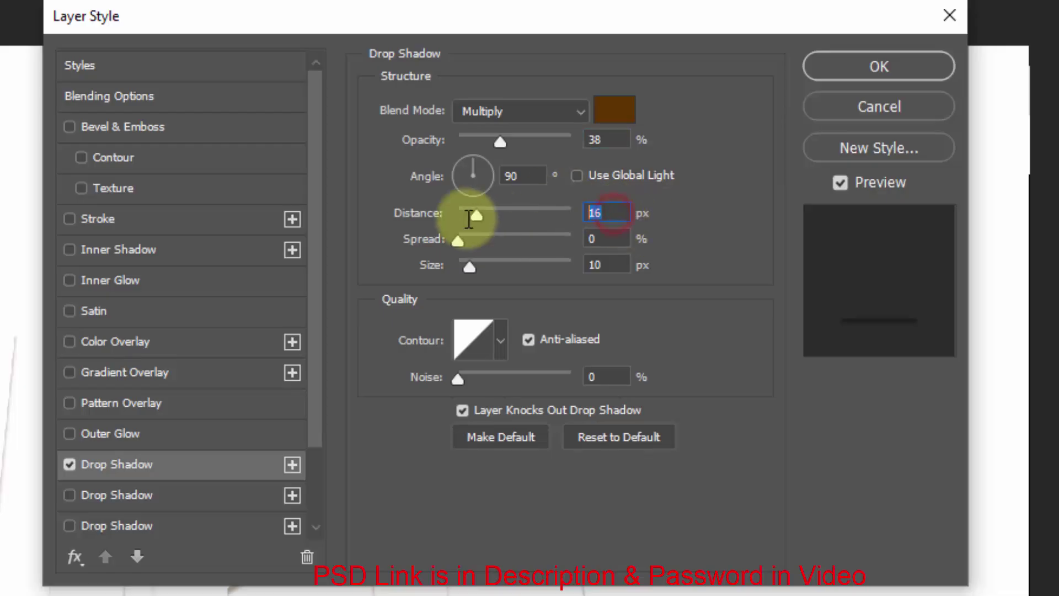
text(79)
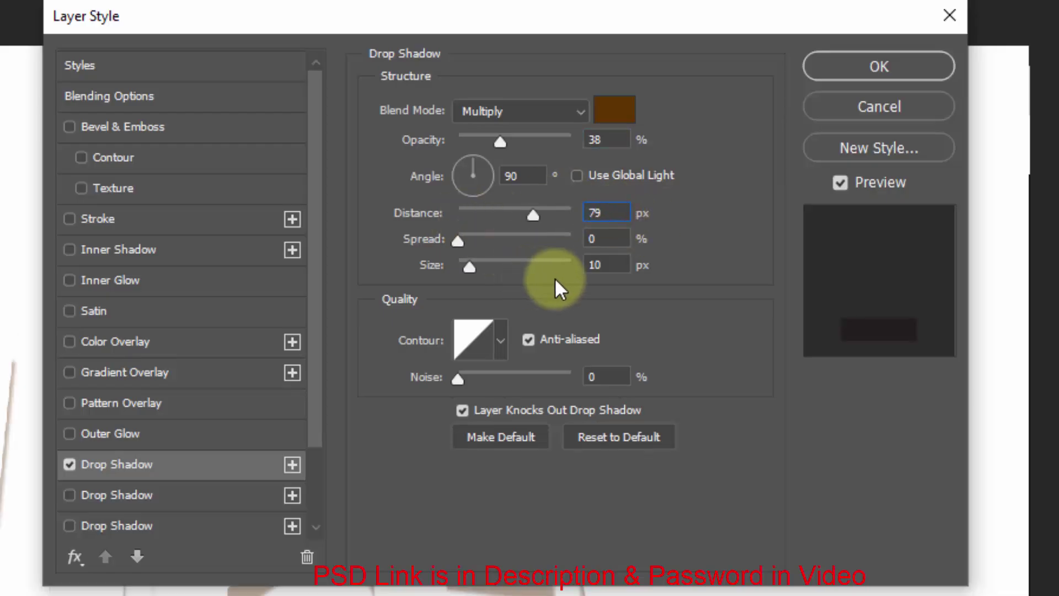
click(601, 267)
text(98)
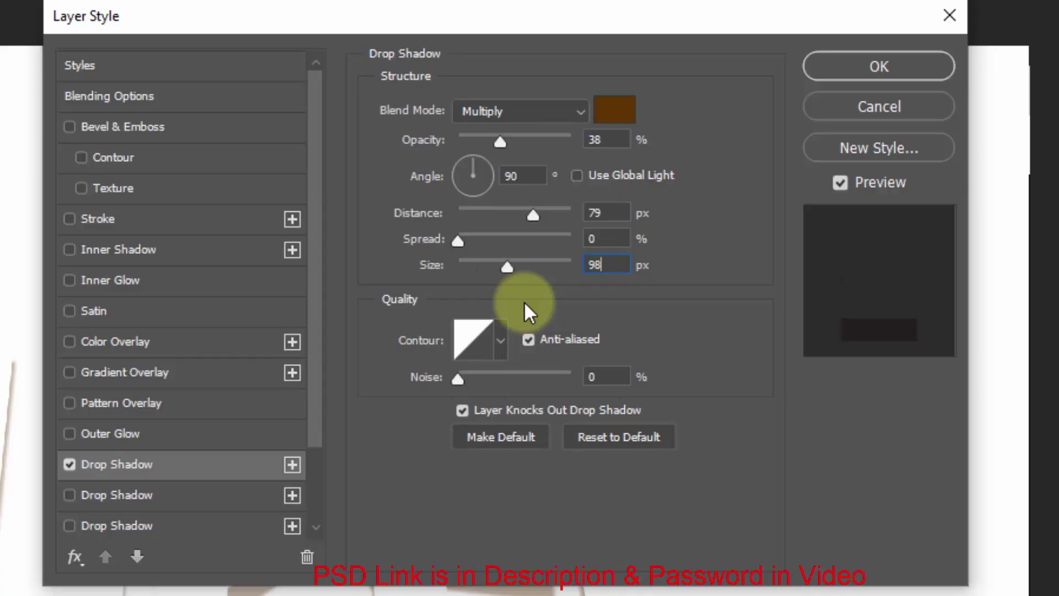
Add a second #613400 drop shadow with 81% opacity, 36 px distance and 59 px size.
click(236, 495)
click(612, 110)
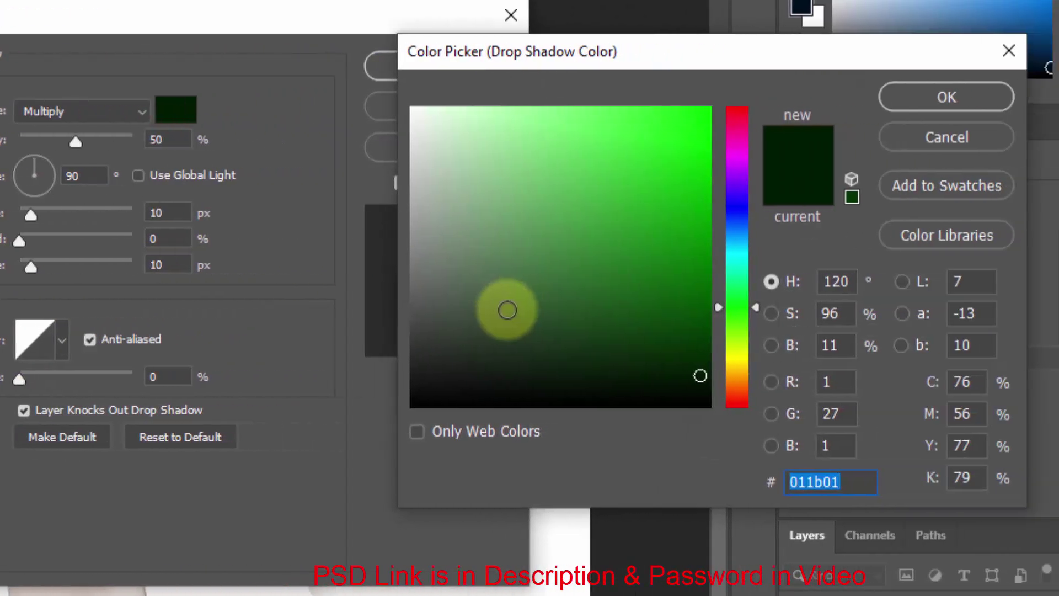
text(613400)
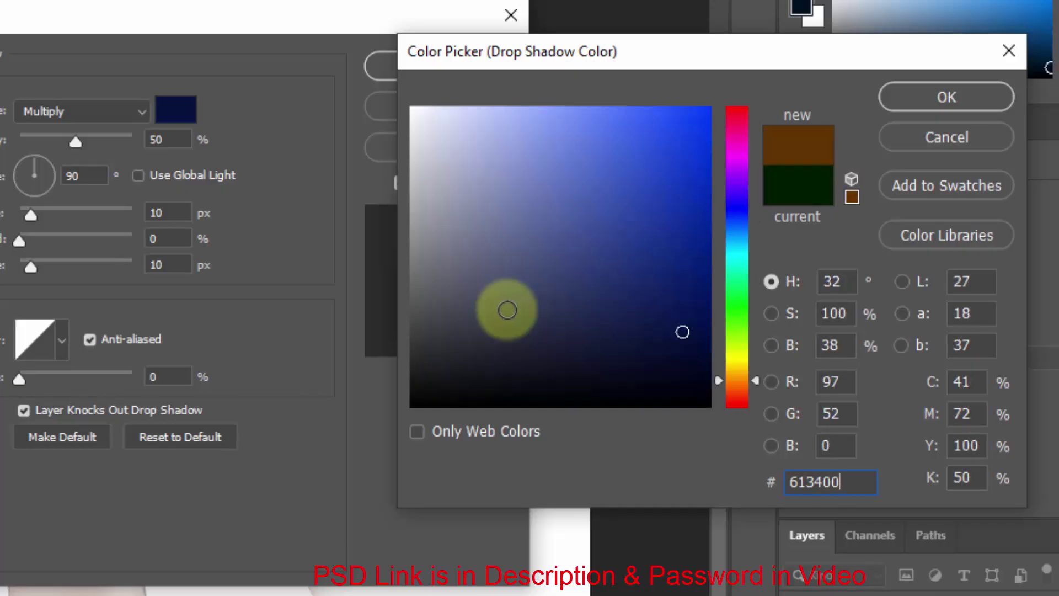
click(947, 97)
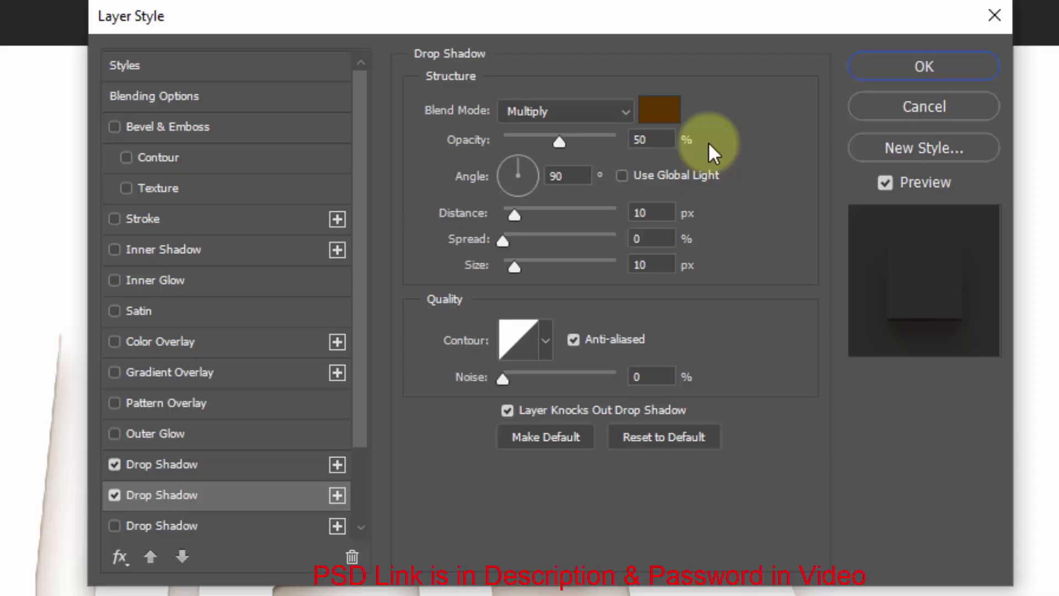
click(643, 140)
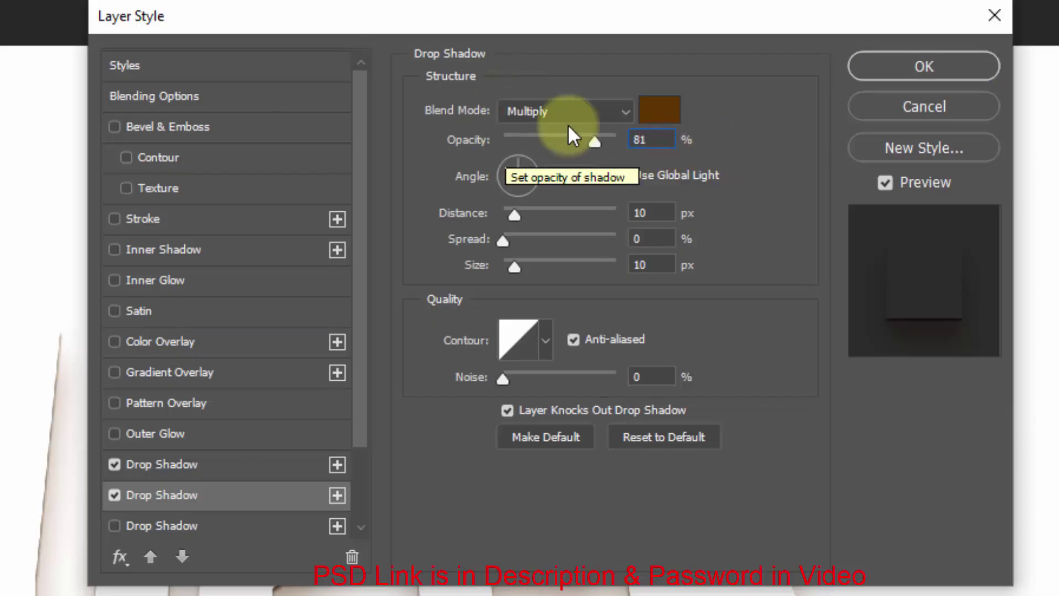
click(659, 213)
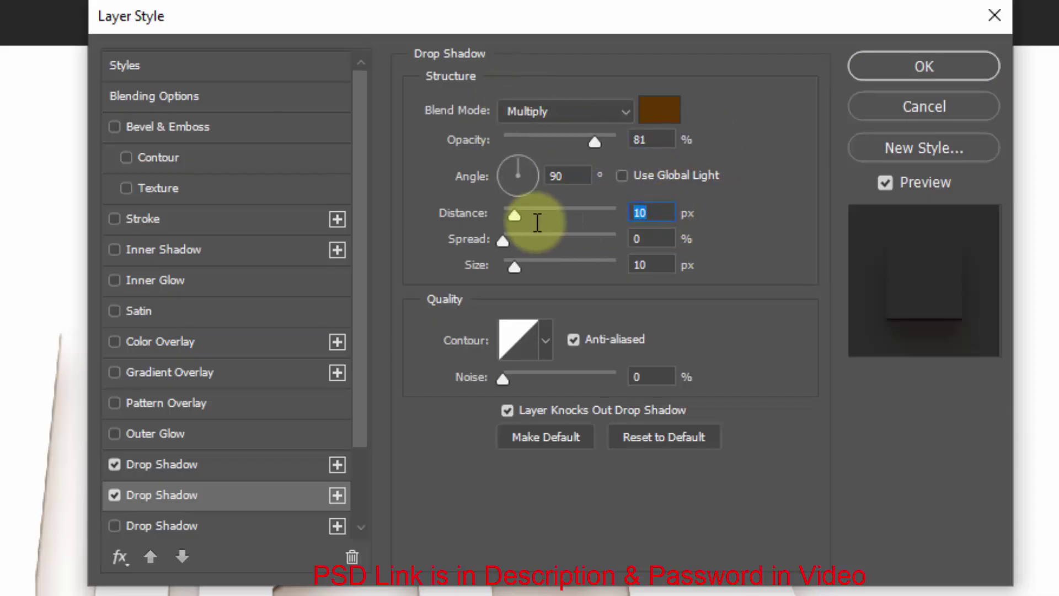
text(36)
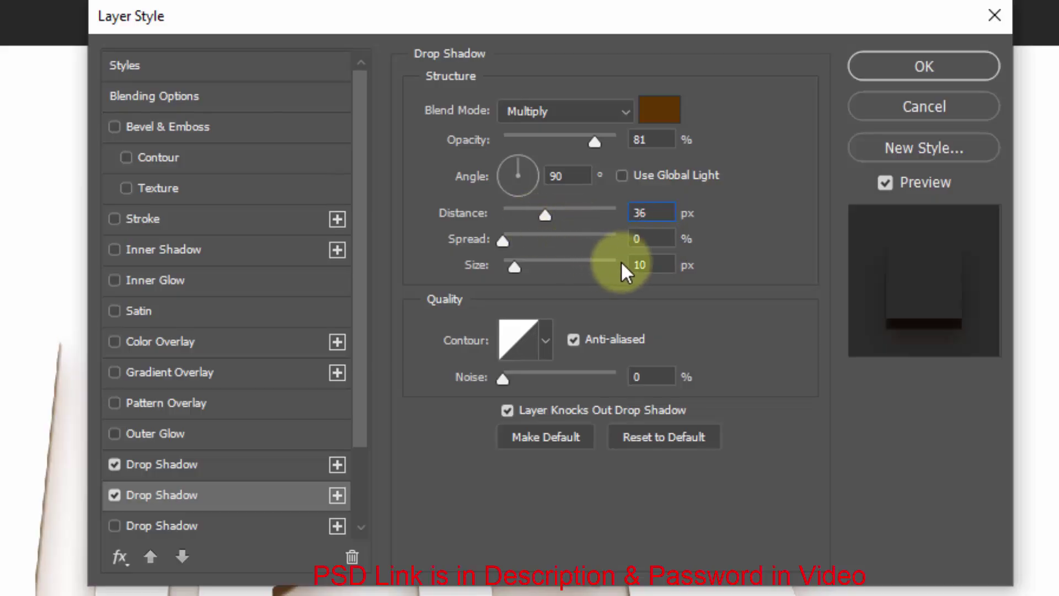
click(643, 264)
text(5)
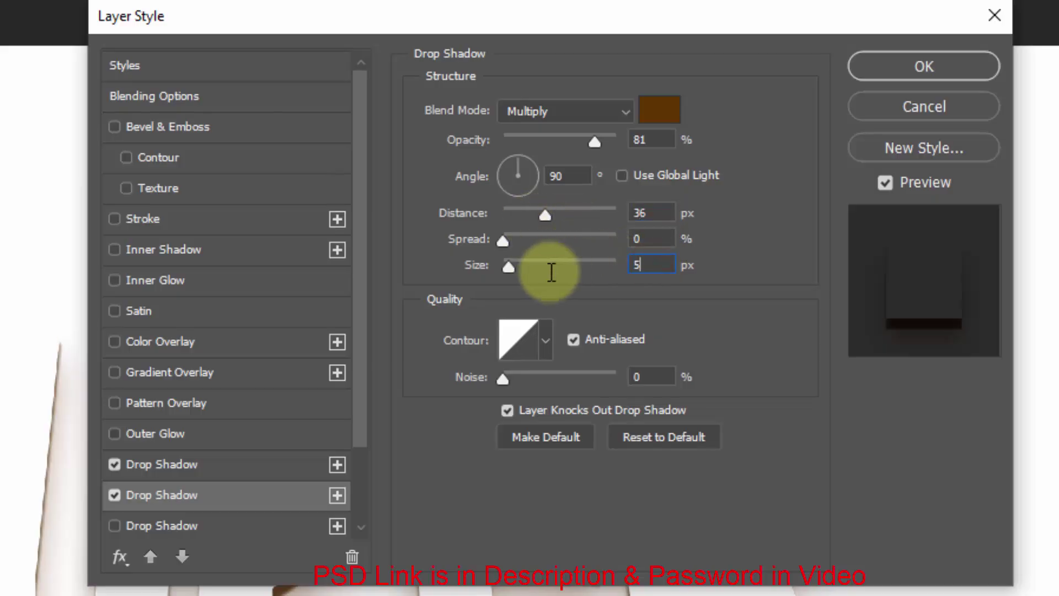
text(9)
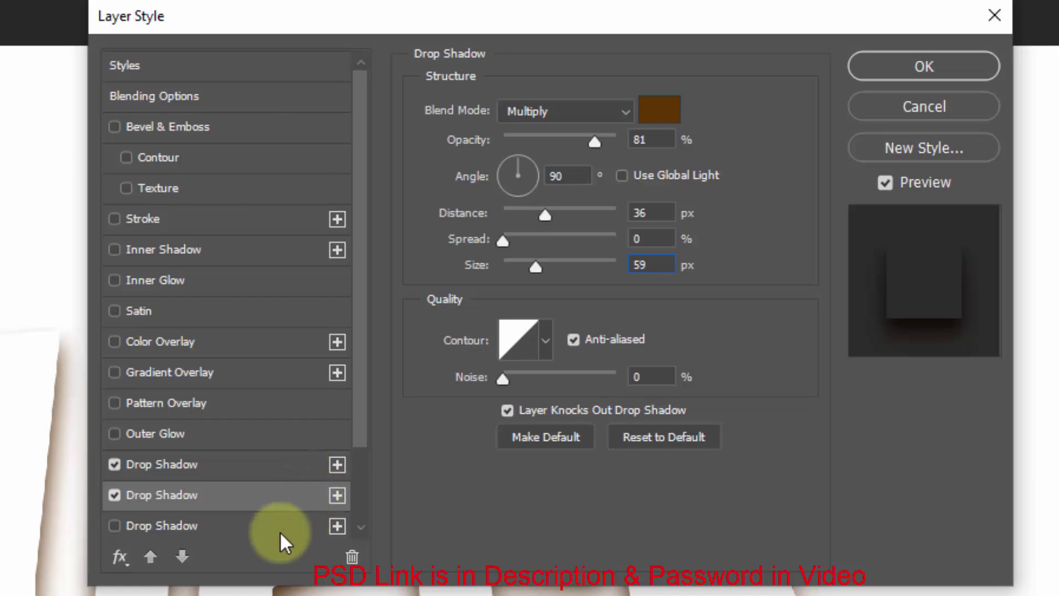
Add a third #613400 drop shadow with 67% opacity, 17 px distance and 40 px size.
click(280, 528)
click(654, 108)
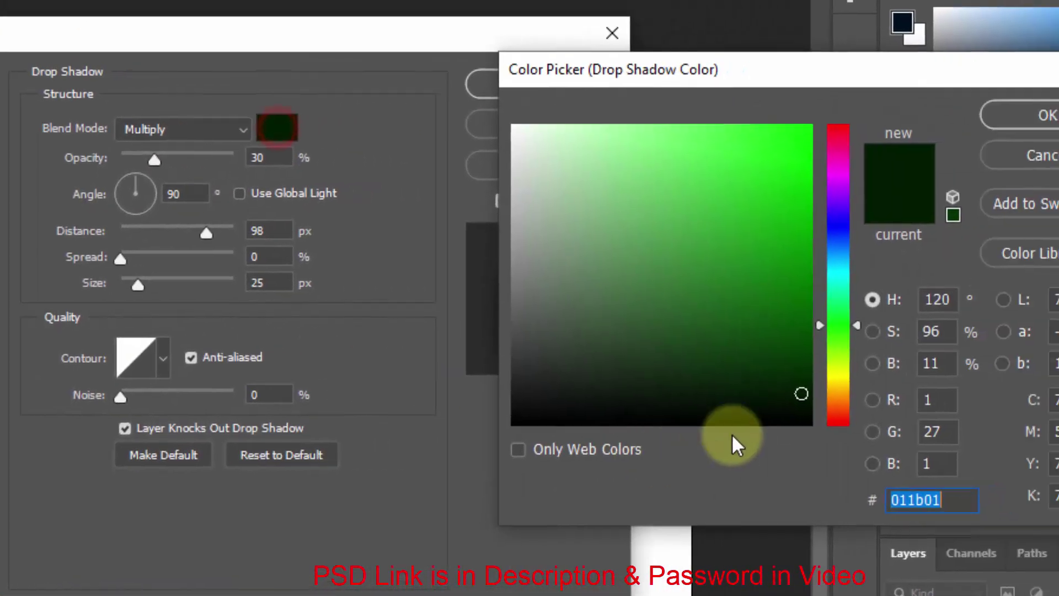
text(061340)
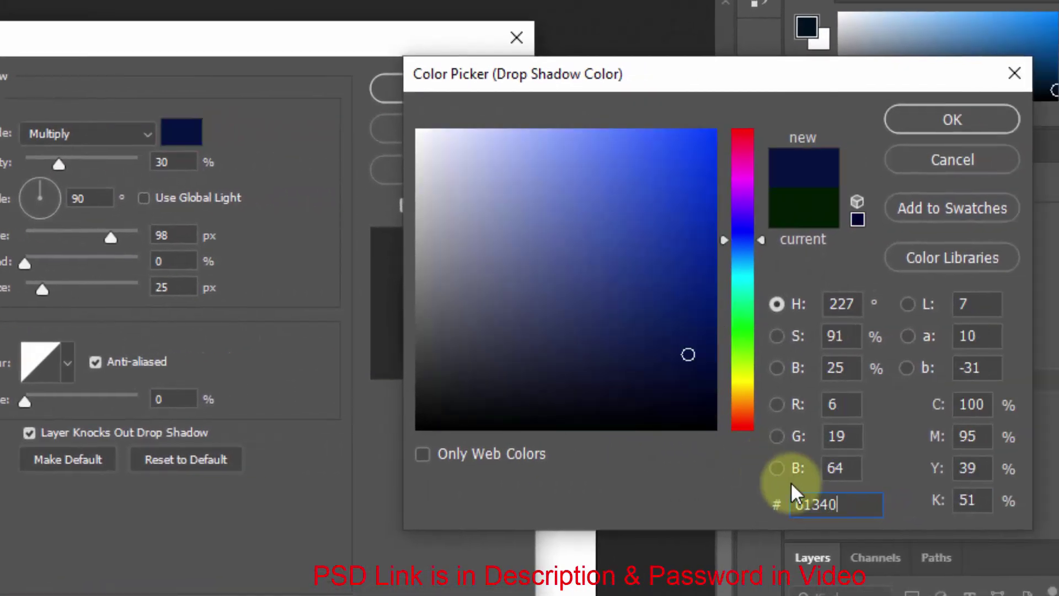
text(0)
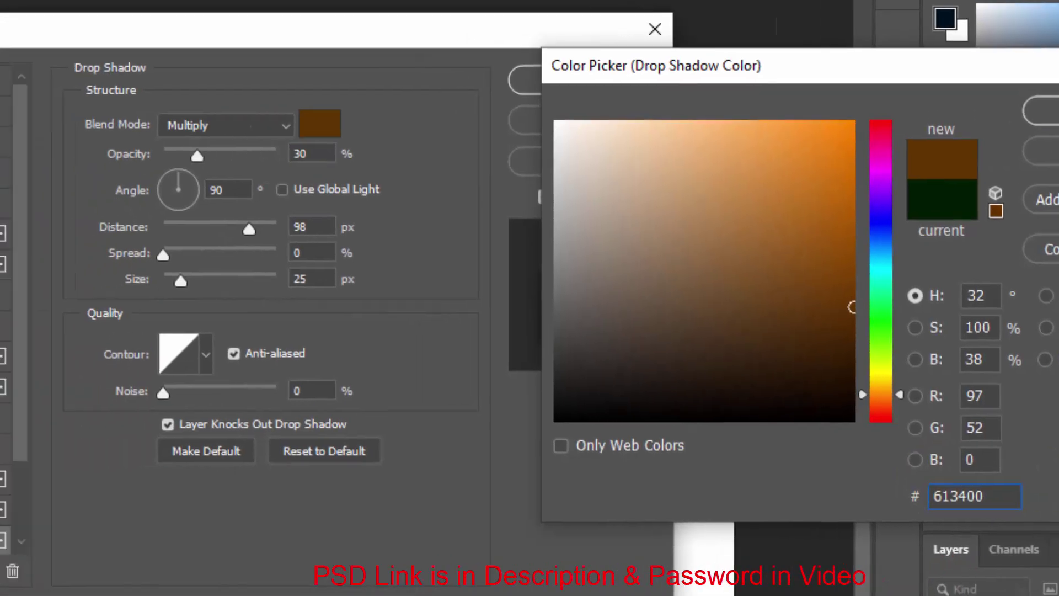
key(Return)
click(639, 133)
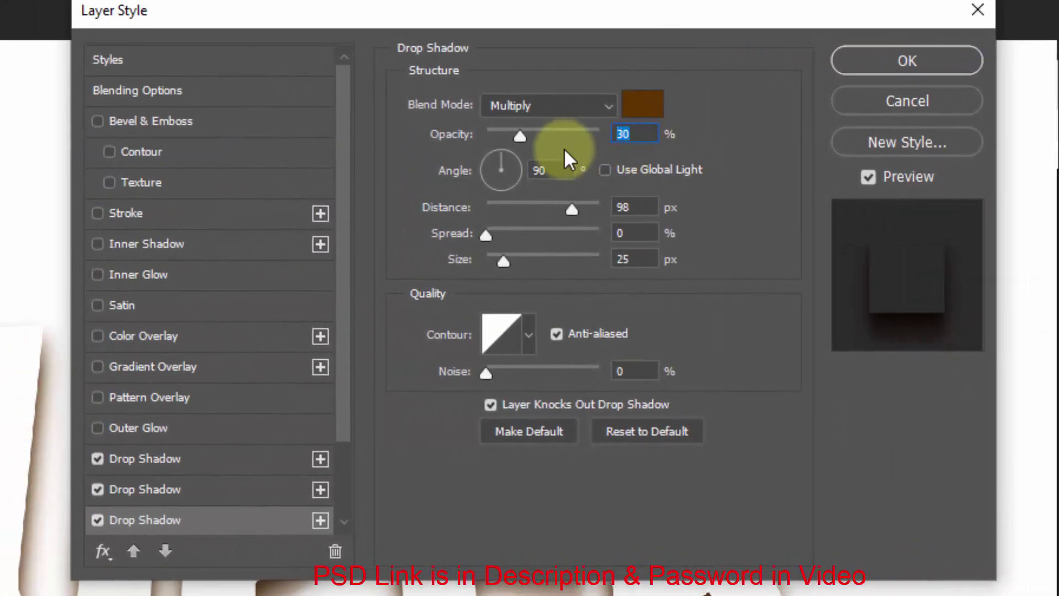
text(67)
click(653, 205)
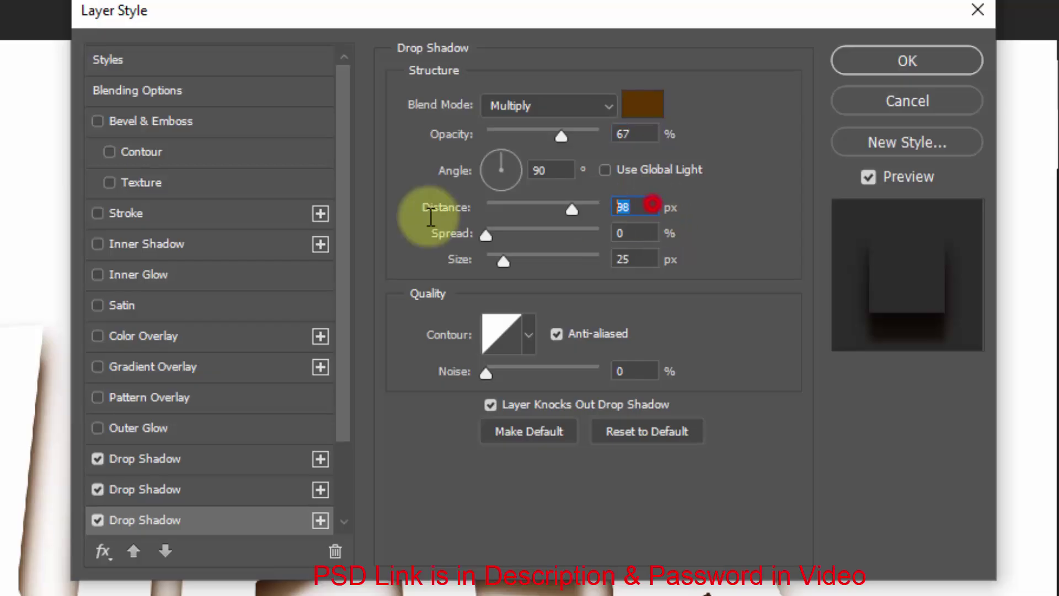
text(17)
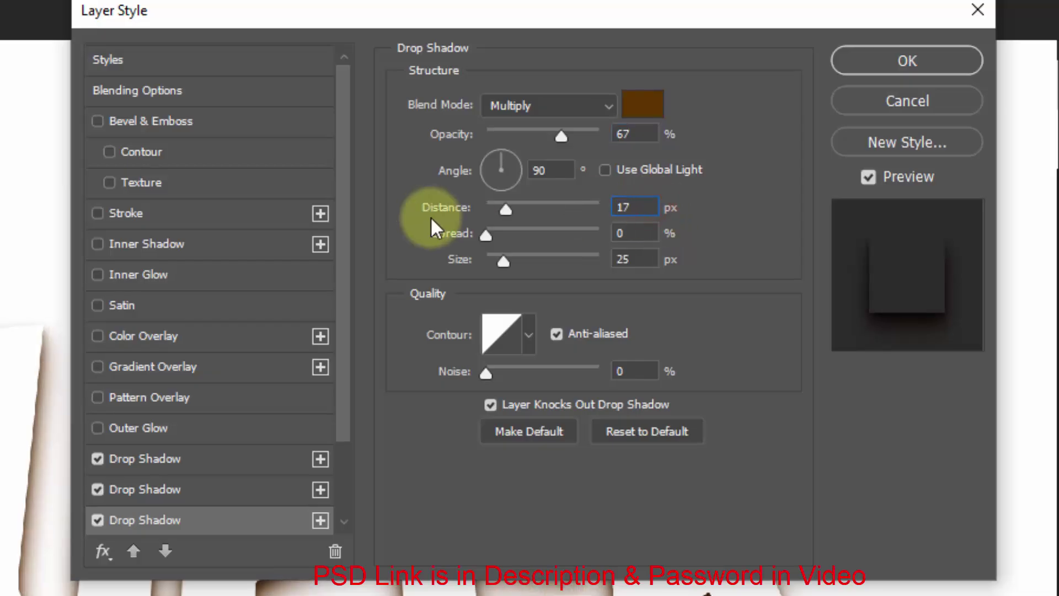
click(634, 259)
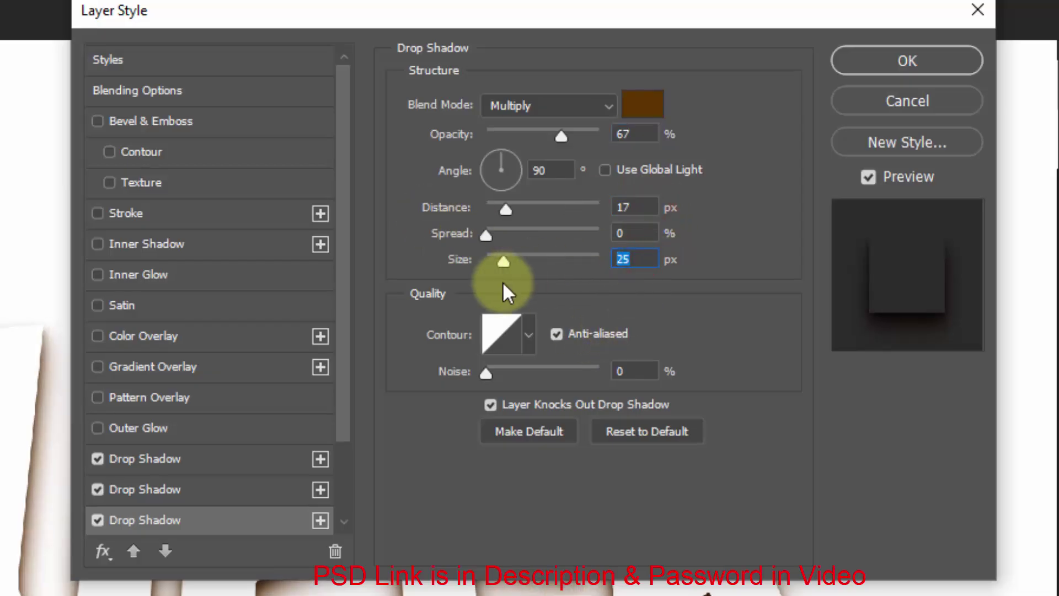
text(40)
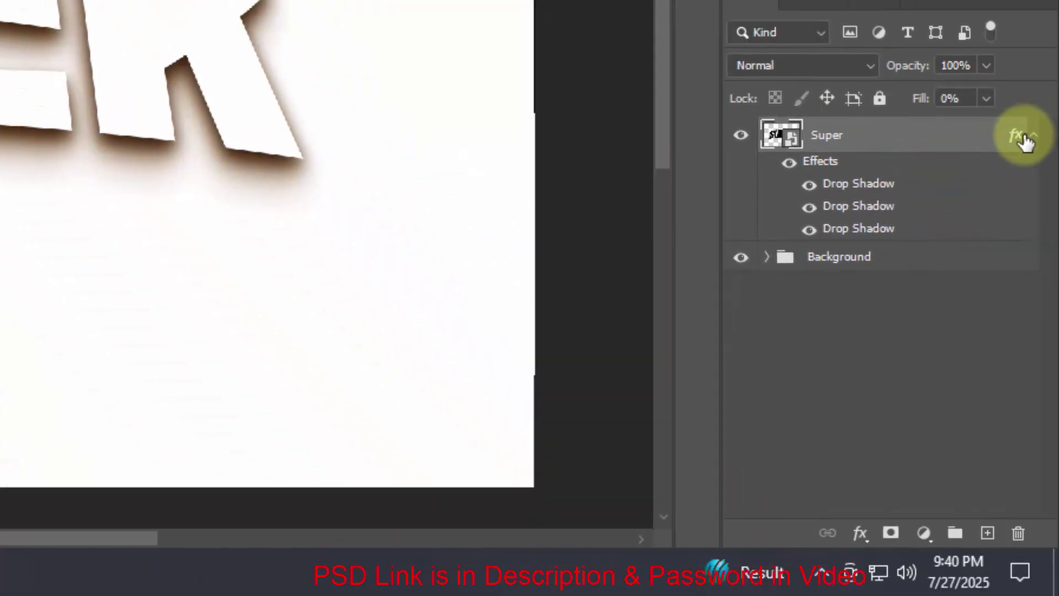
Duplicate the Super layer, rename the original Shadow, and group it in a 'Shadow' group.
click(1025, 136)
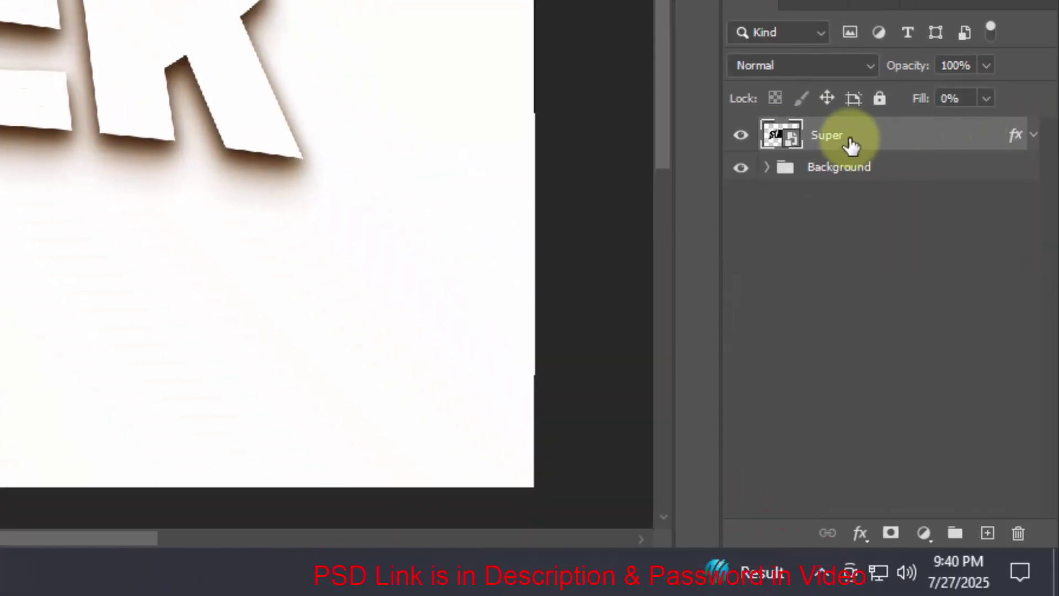
key(ctrl+j)
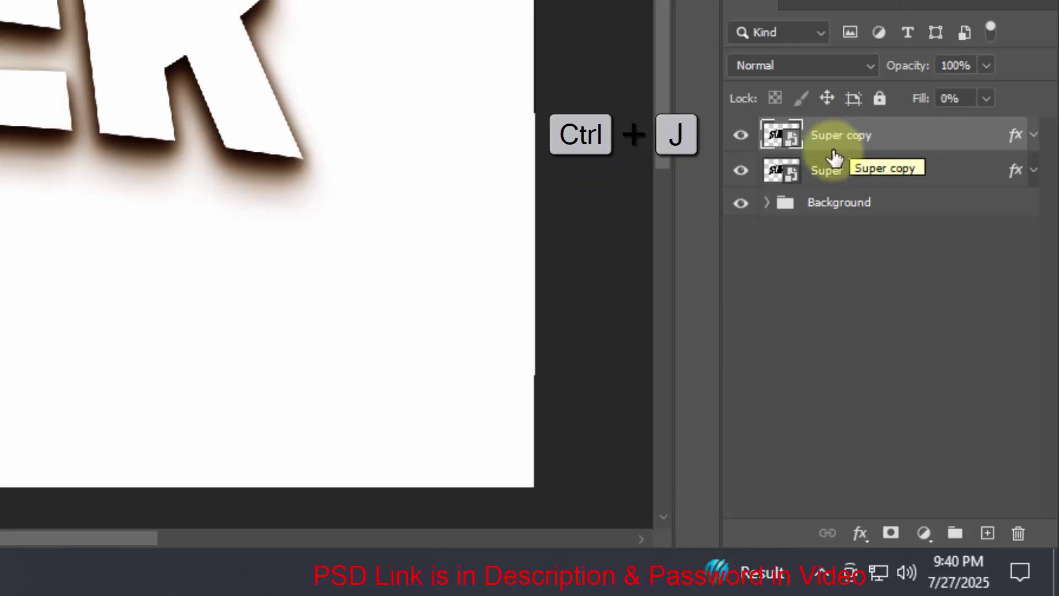
double_click(833, 171)
text(Shadow)
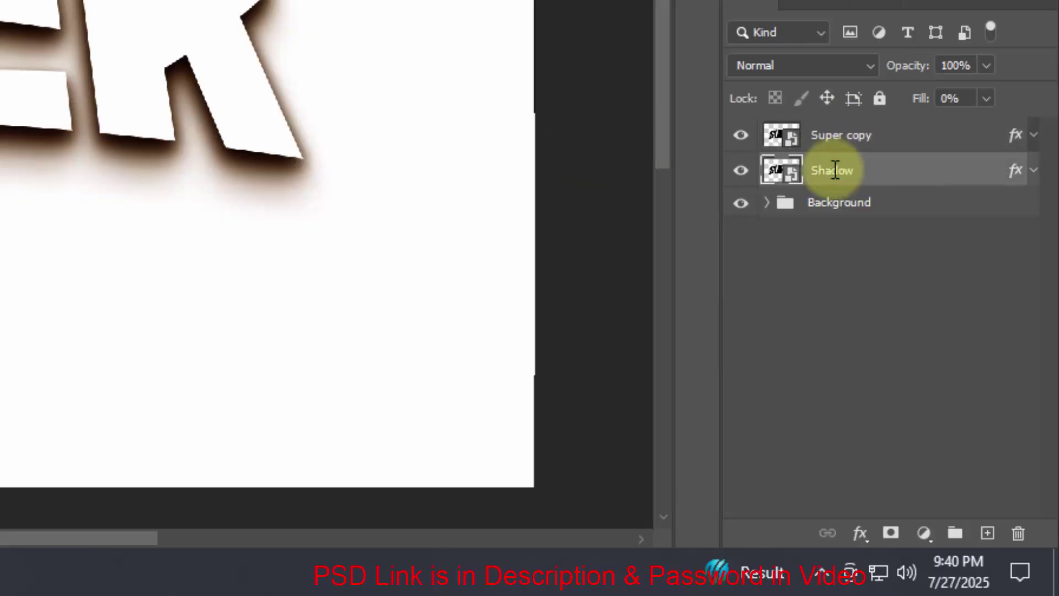
shift+click(955, 533)
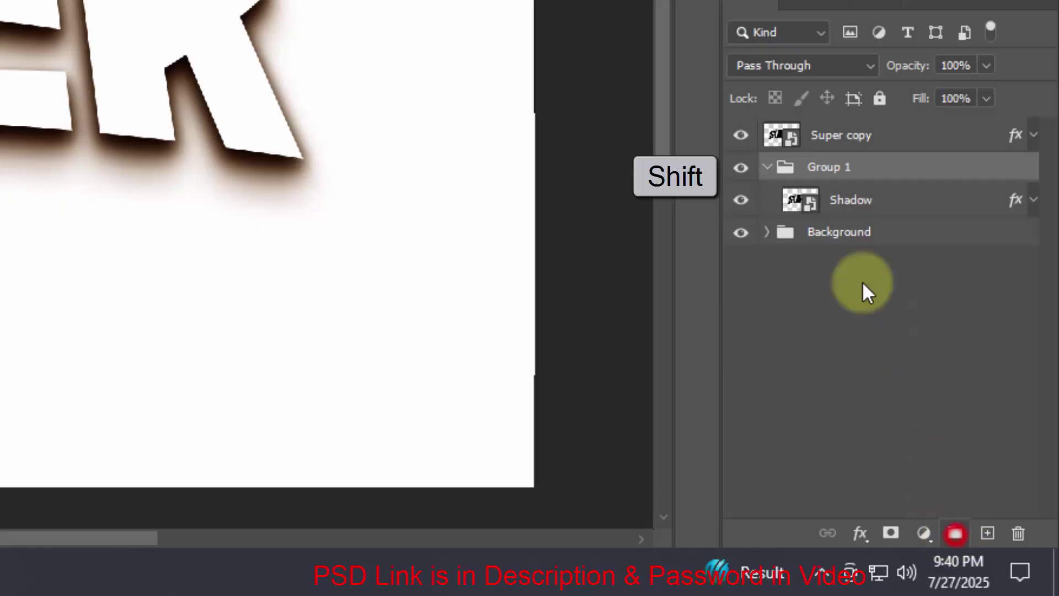
double_click(829, 171)
text(Shadow)
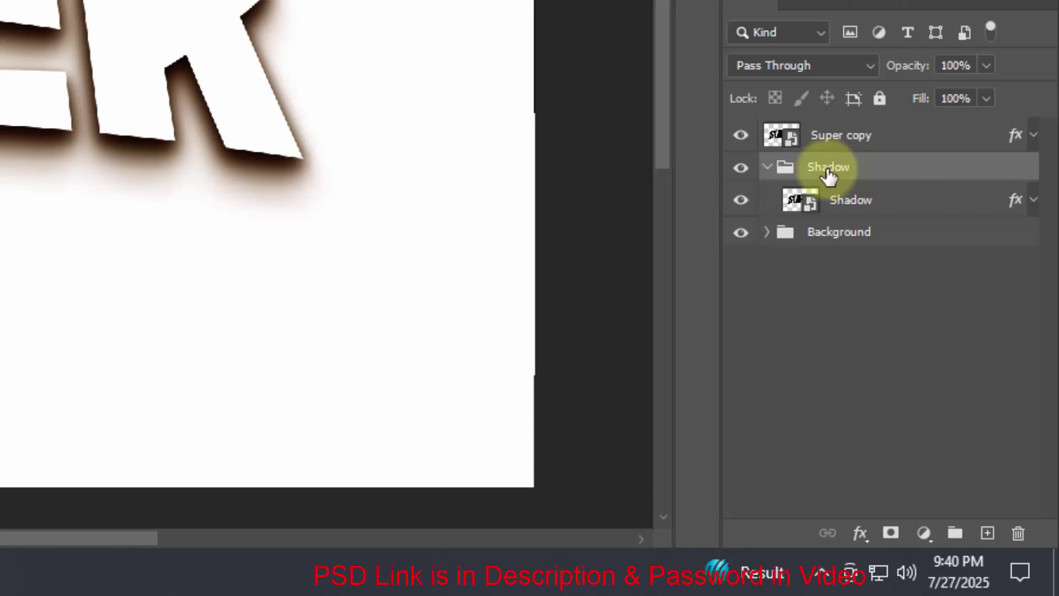
click(766, 167)
Clear the layer style from the copy named 'Border 1' and open its Blending Options.
click(829, 135)
text(Border 1)
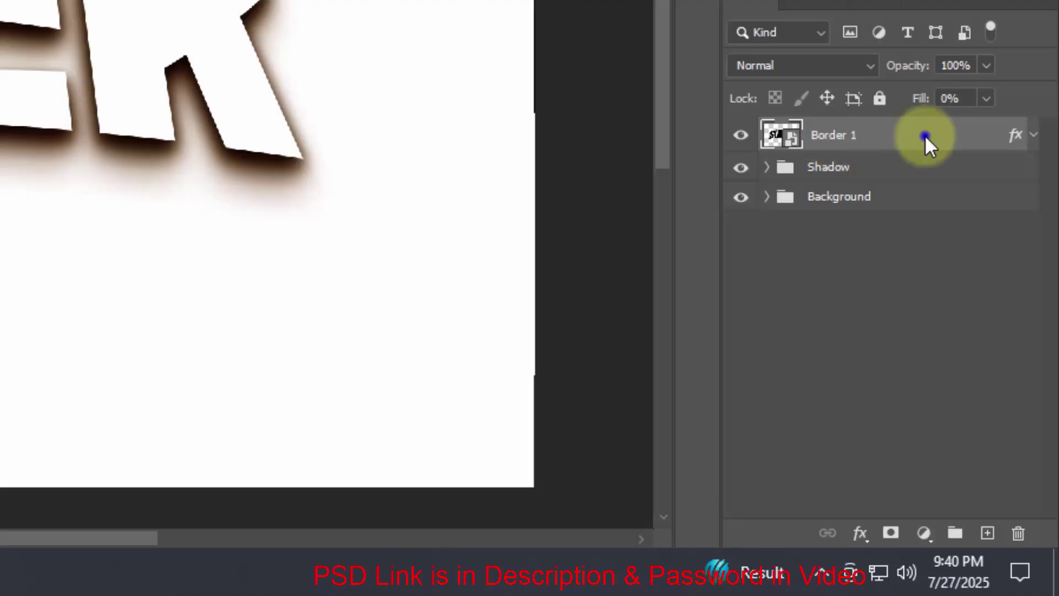
right_click(924, 135)
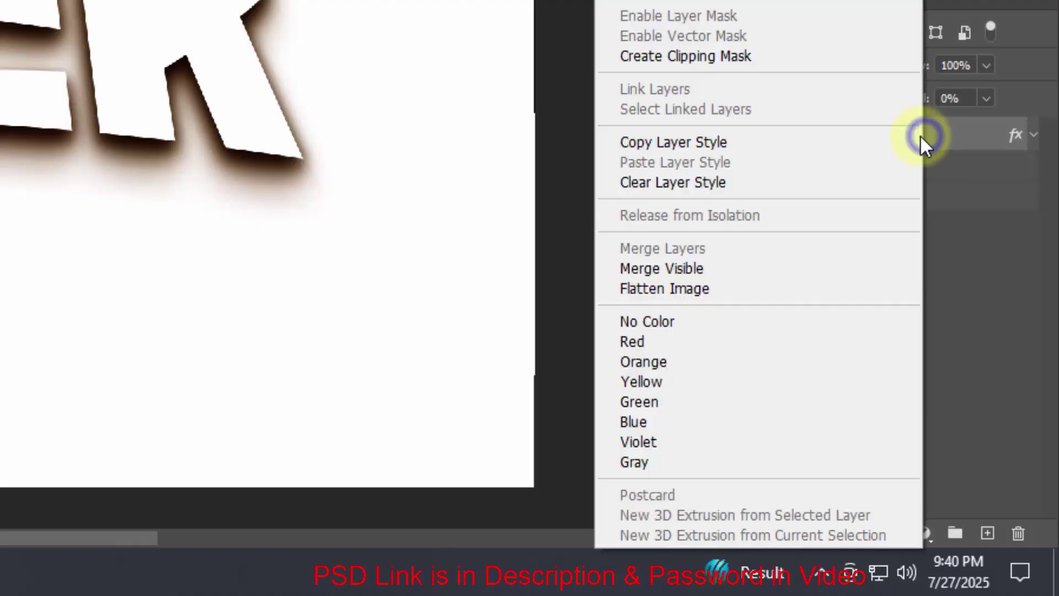
click(748, 183)
click(860, 533)
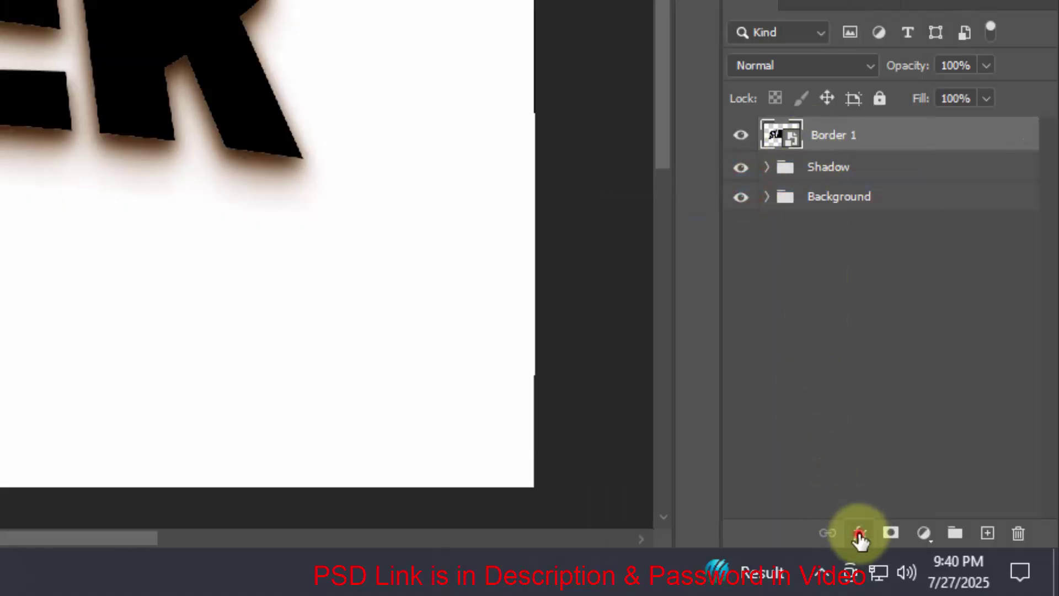
click(862, 304)
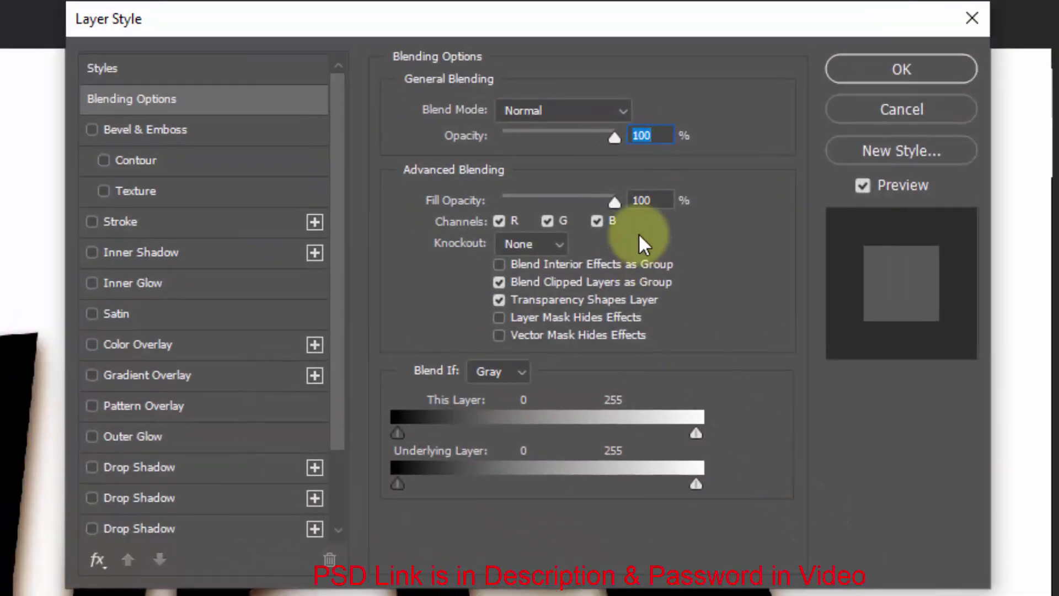
Set Border 1's fill to 0% and add a 30 px Bevel & Emboss pointing down.
click(649, 201)
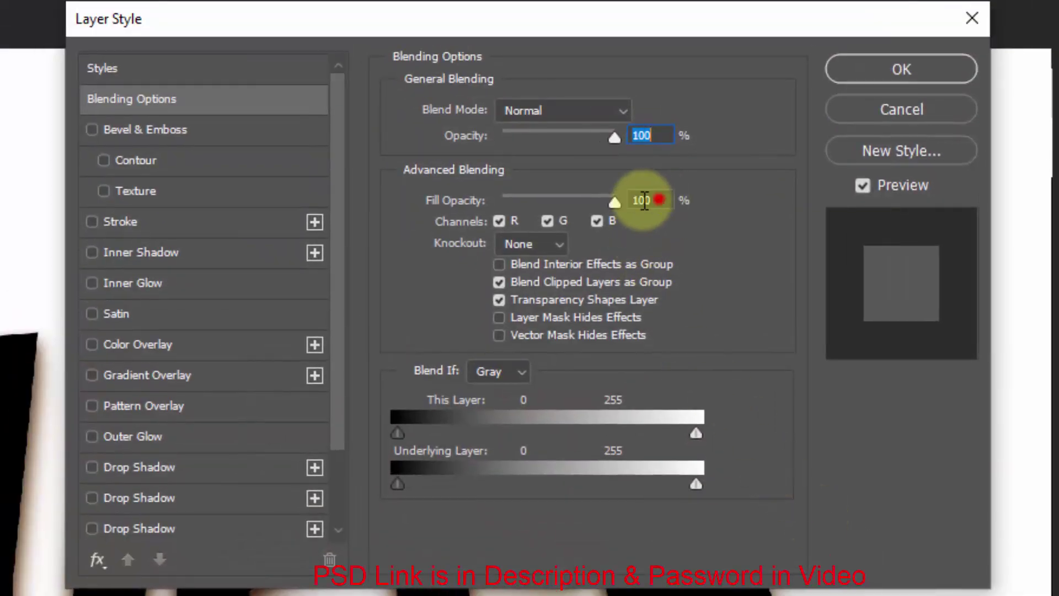
text(0)
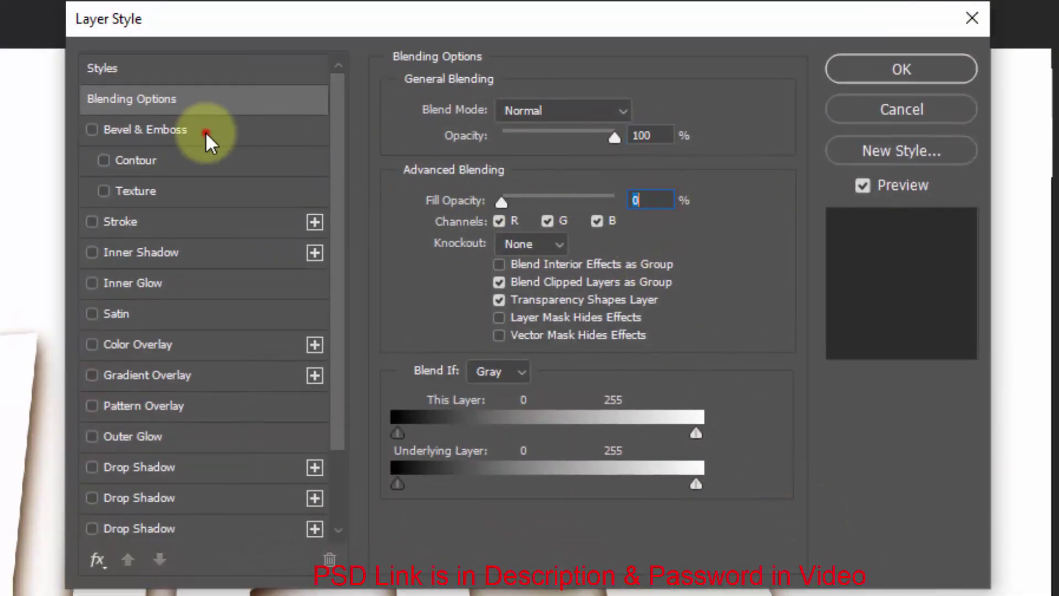
click(208, 131)
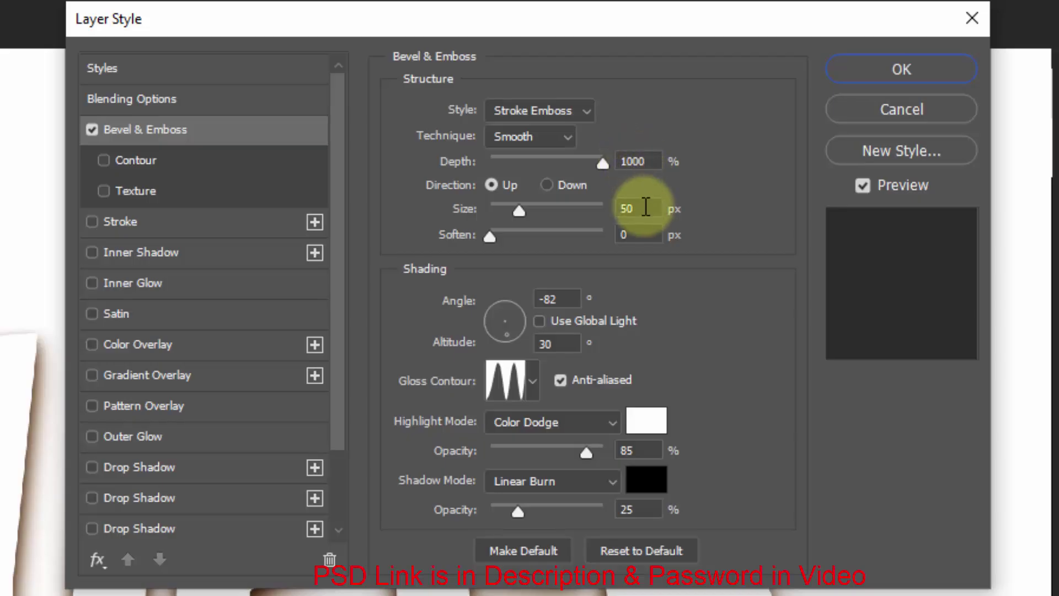
click(641, 206)
double_click(642, 207)
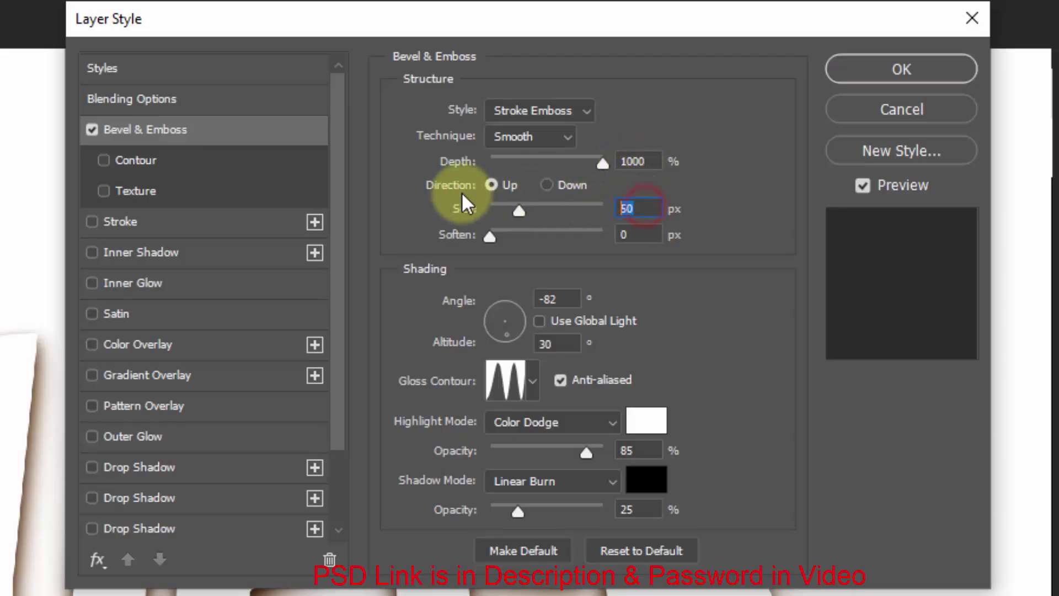
text(30)
click(546, 185)
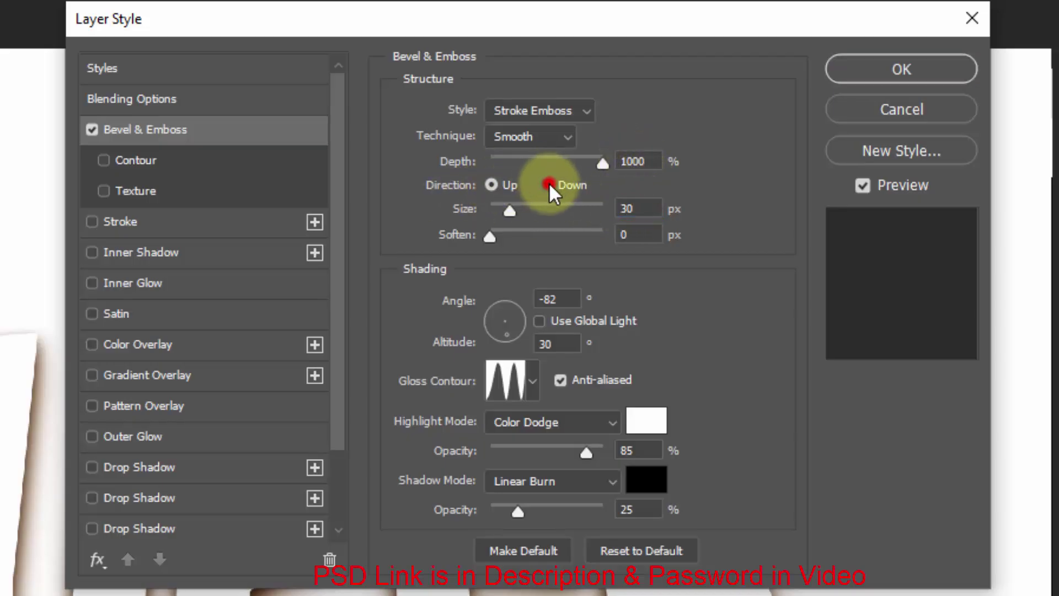
double_click(639, 236)
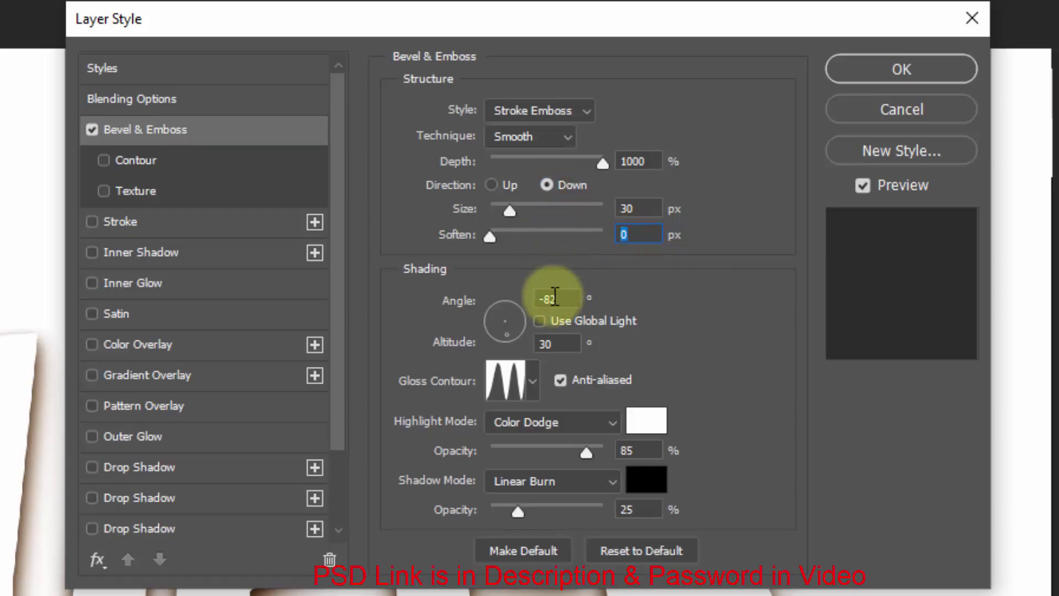
Load the Glass gloss contour from the Desktop into the bevel.
click(513, 386)
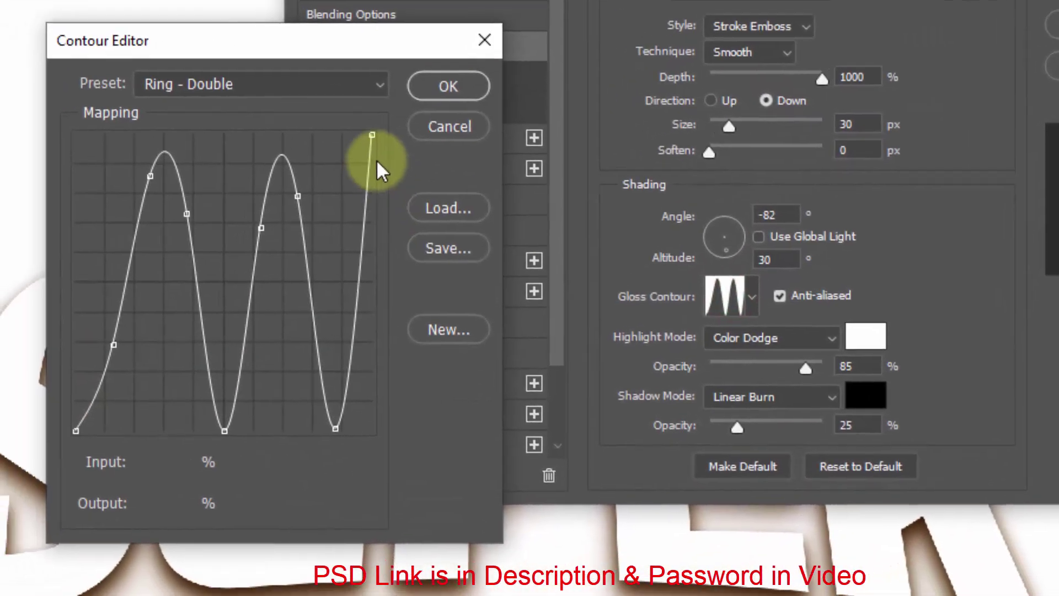
click(448, 210)
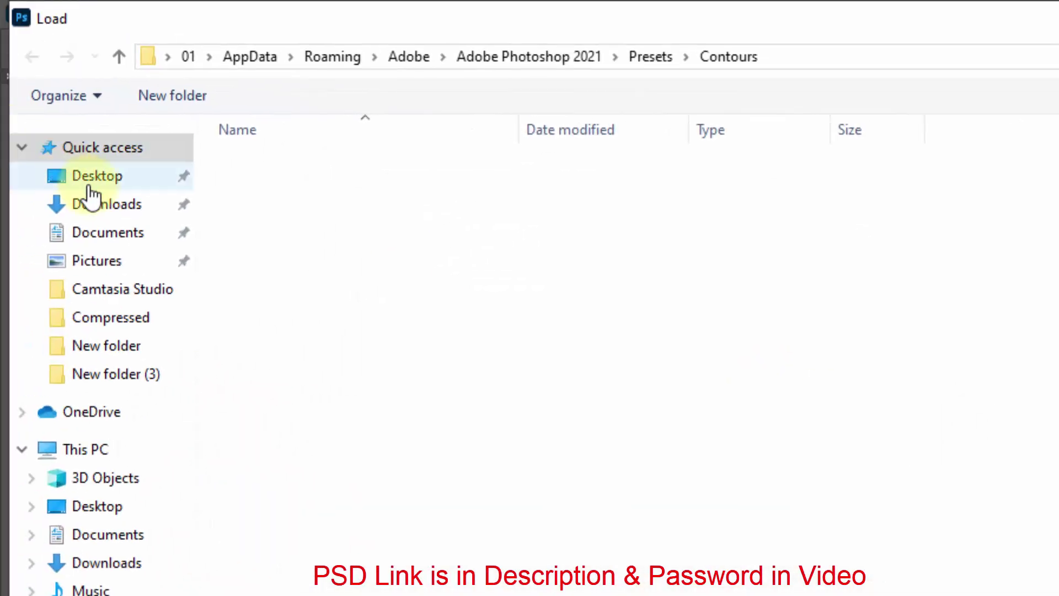
click(90, 180)
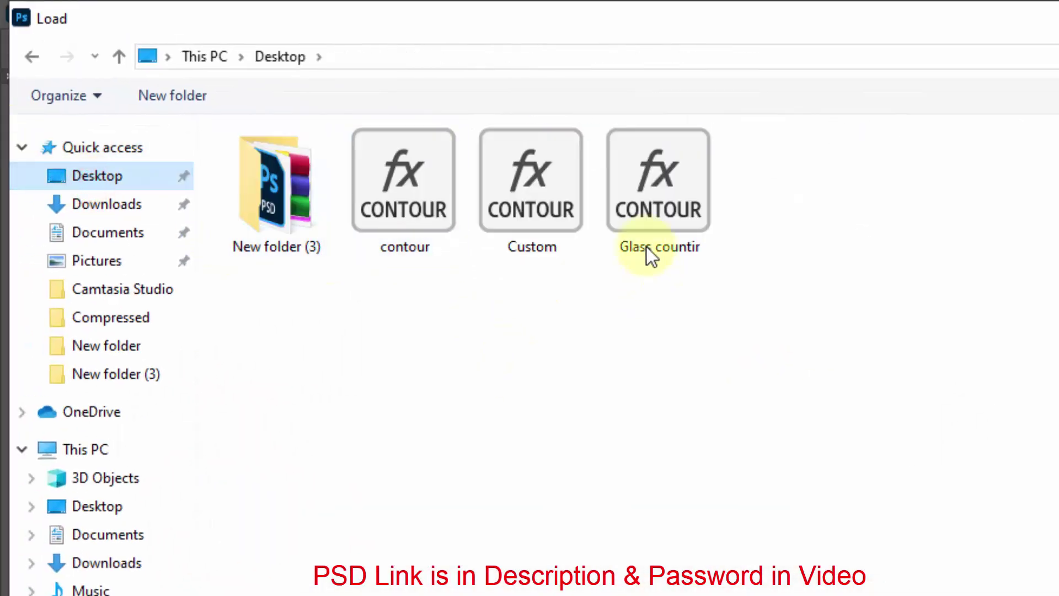
click(649, 220)
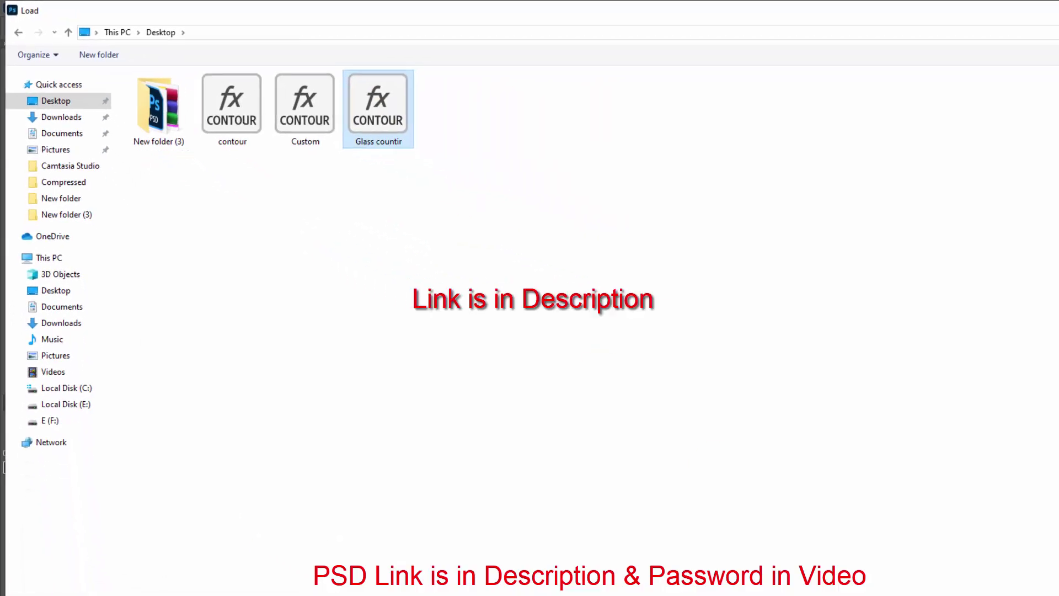
click(988, 576)
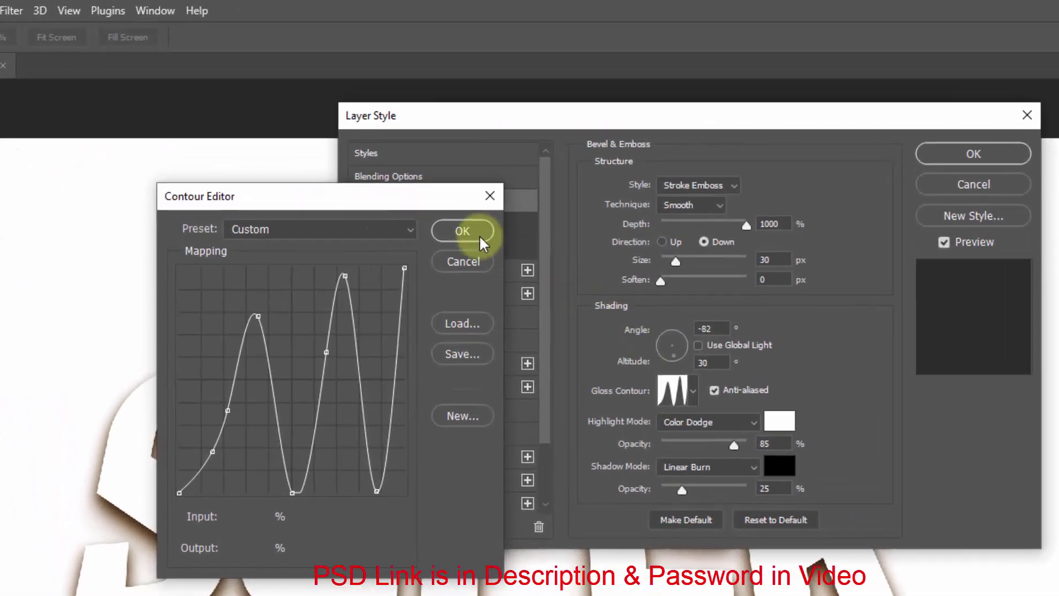
click(448, 192)
click(683, 419)
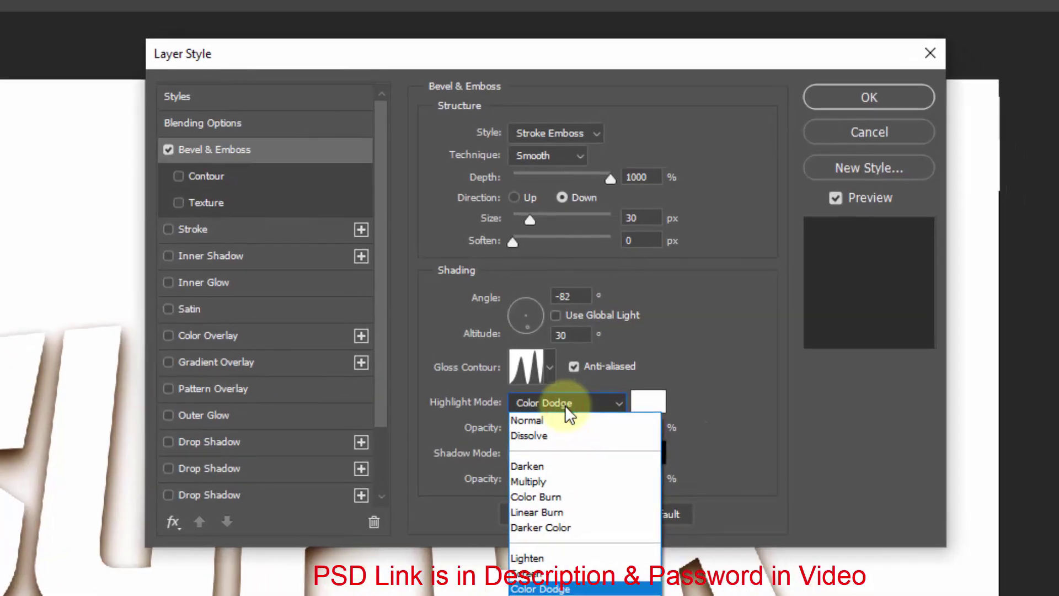
Make the bevel highlight Screen mode with yellow #ffd943.
click(560, 569)
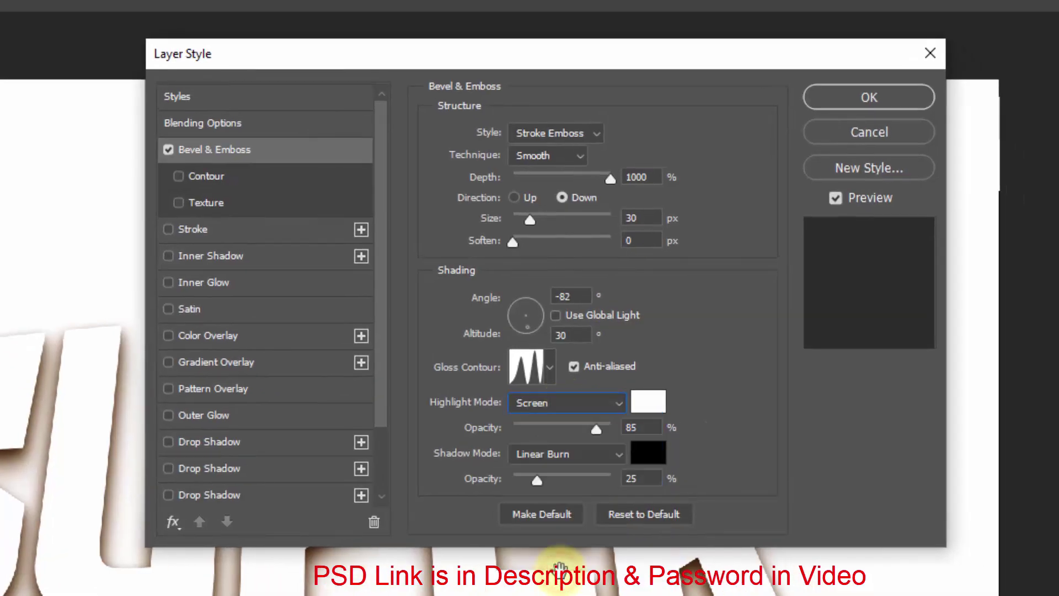
click(644, 407)
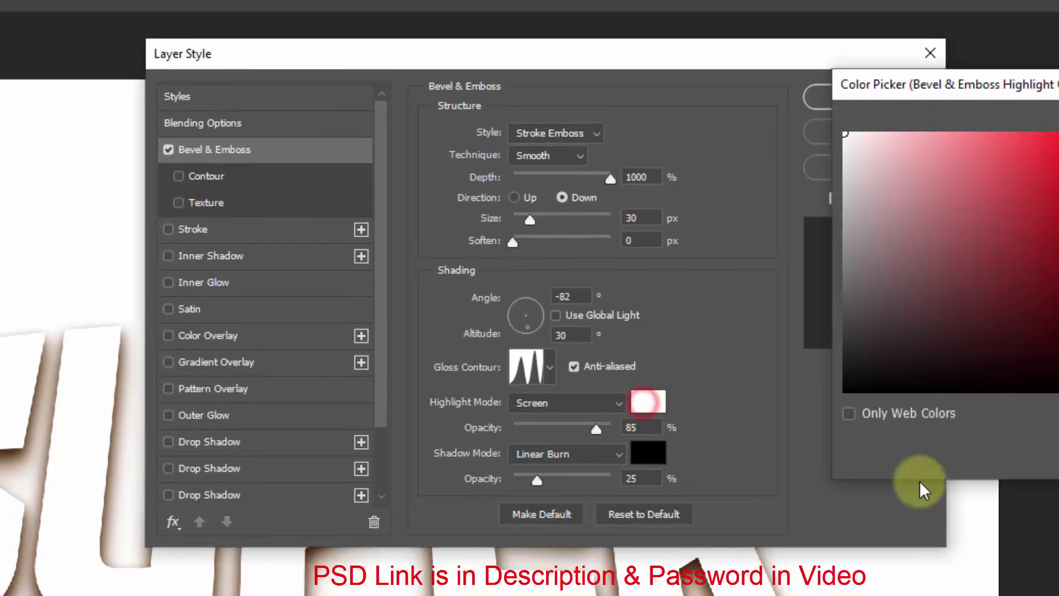
drag(1045, 84, 182, 44)
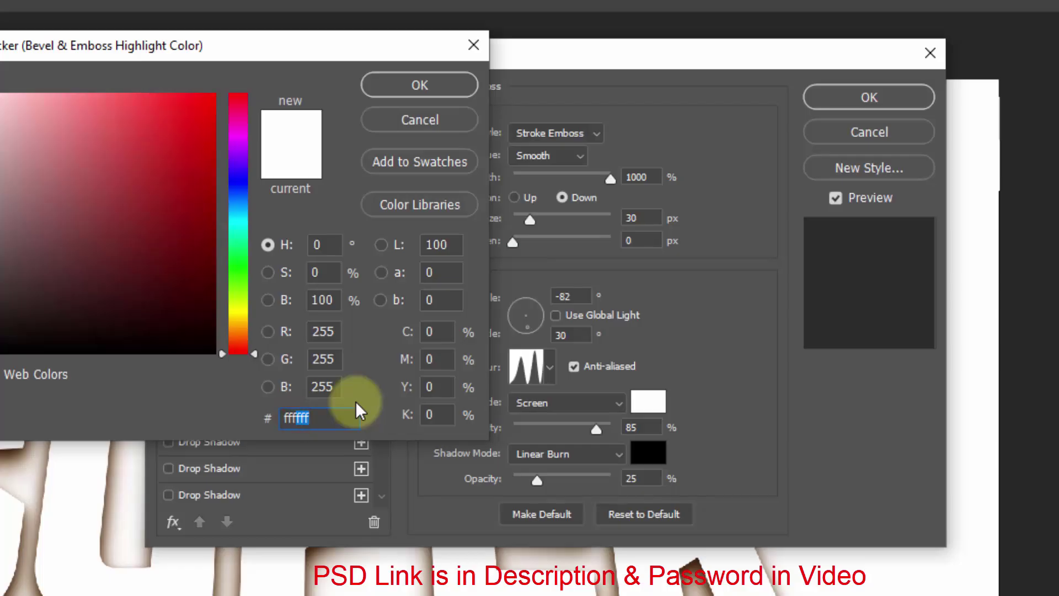
text(ffd9)
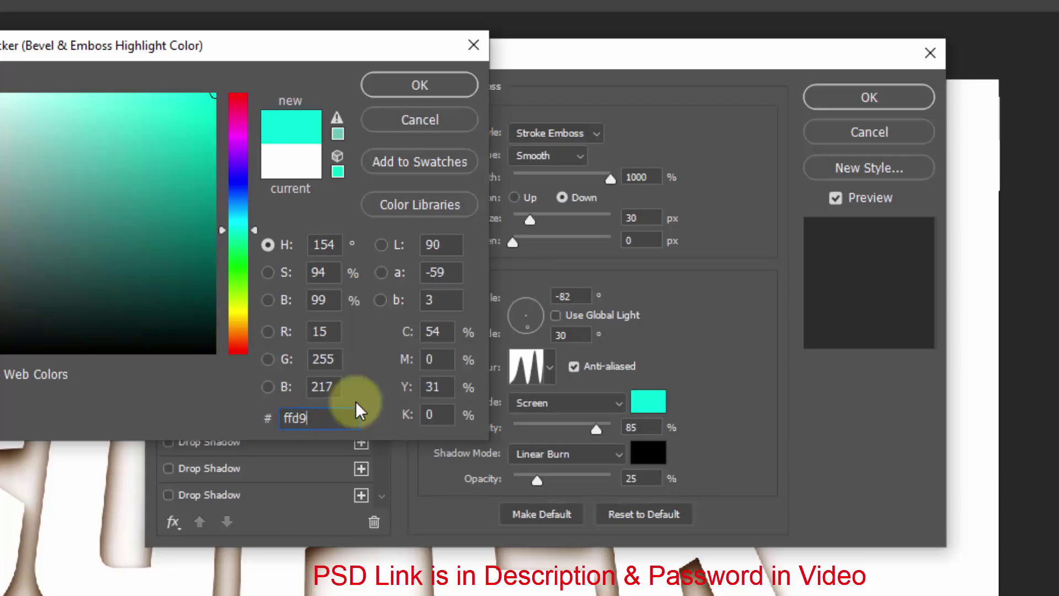
text(43)
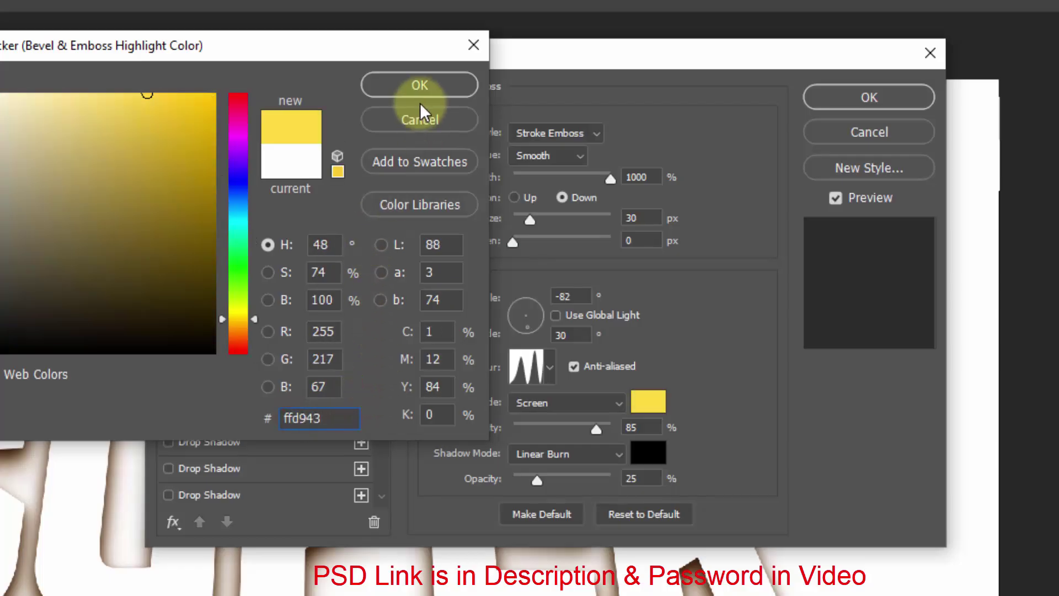
click(418, 91)
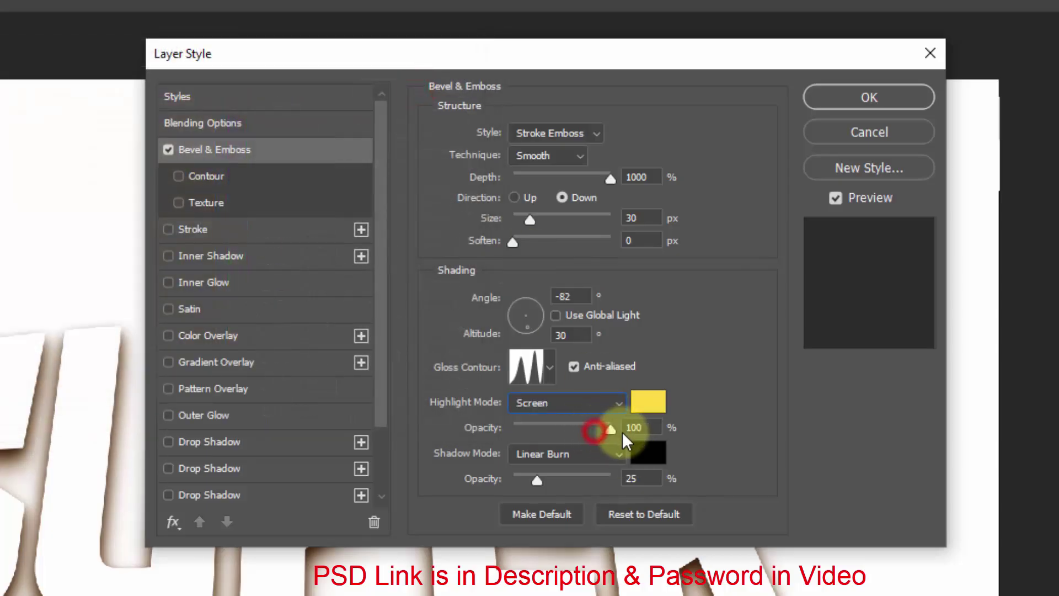
Set the bevel shadow to Multiply at 30% opacity and enable Contour.
click(592, 456)
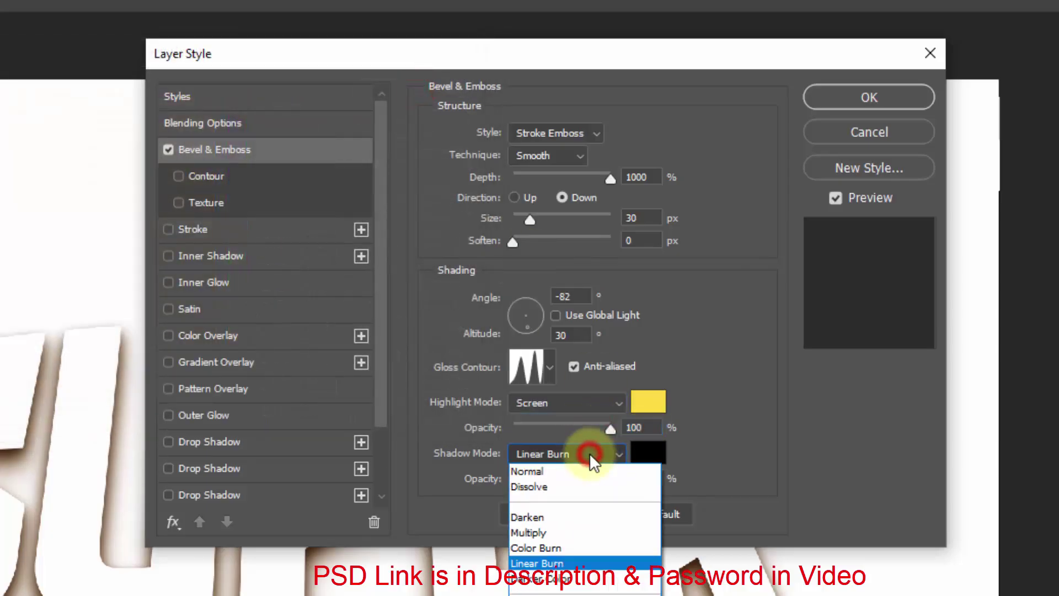
click(584, 533)
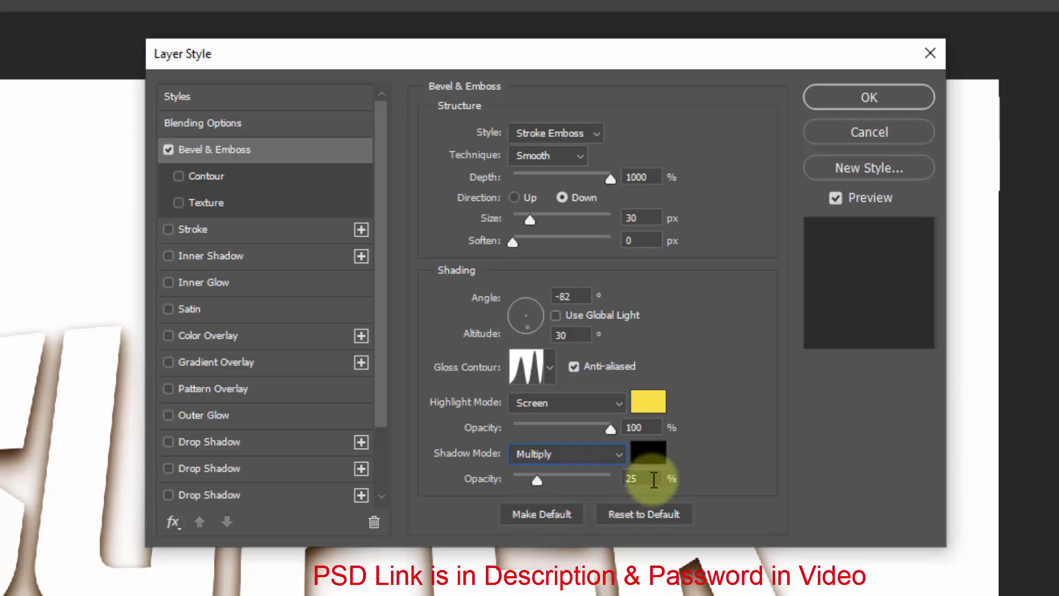
click(652, 479)
text(30)
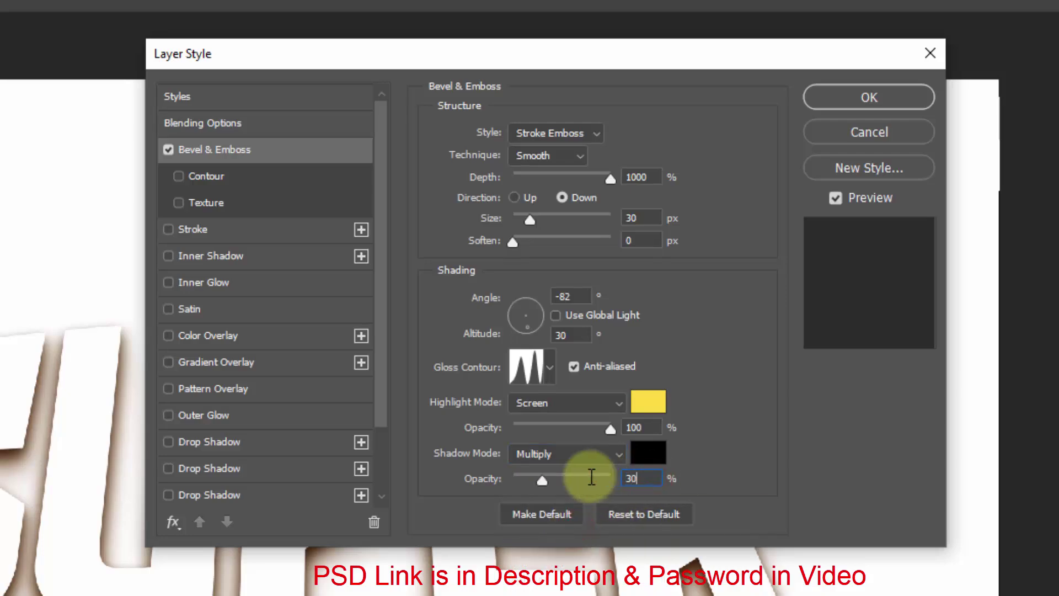
click(234, 176)
Set the contour range to 50% and add a 15 px center-positioned gradient stroke.
click(613, 170)
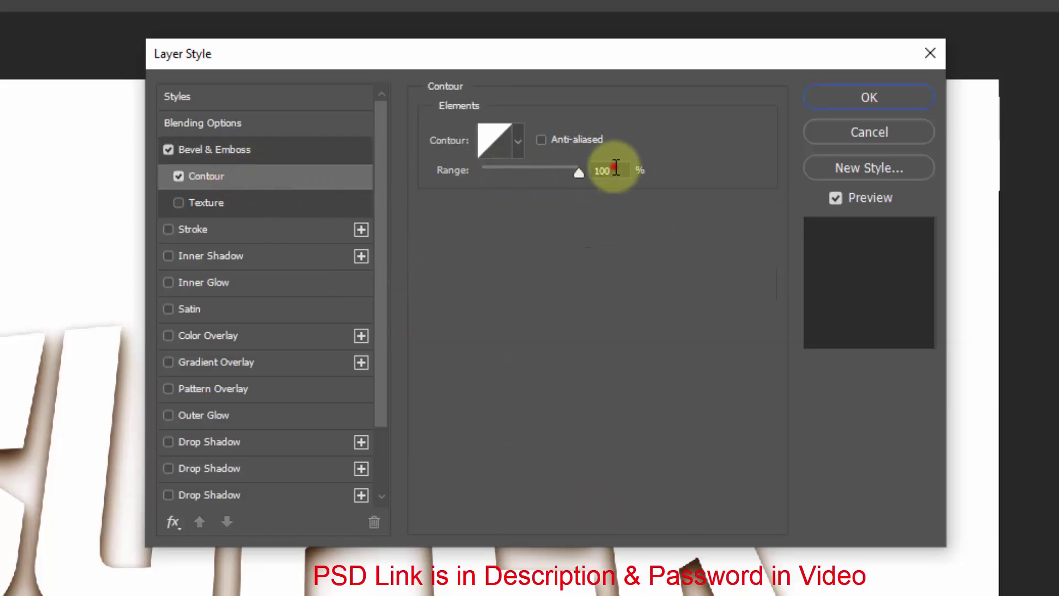
text(50)
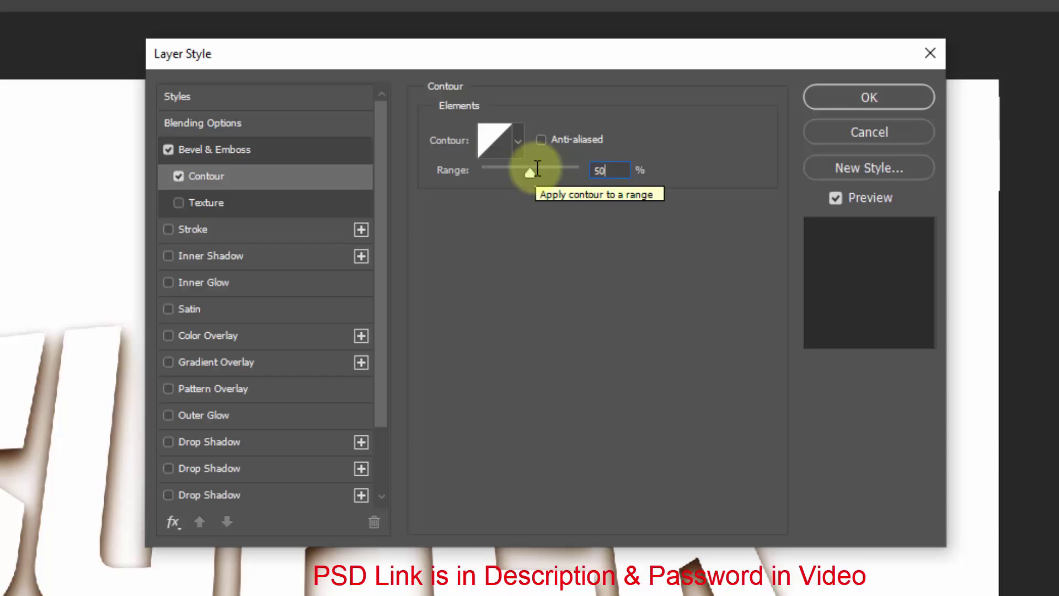
click(310, 231)
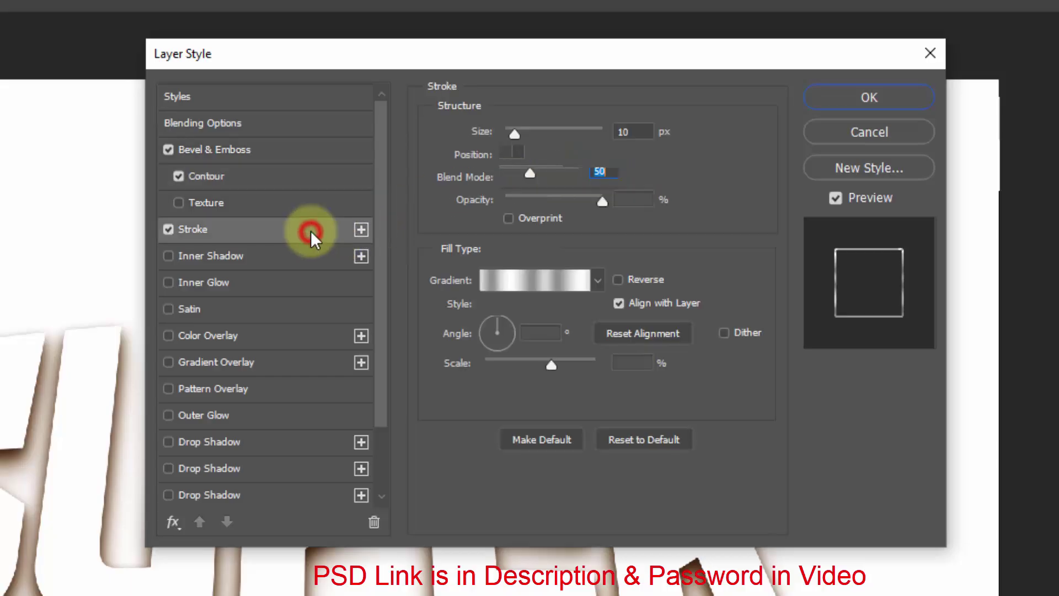
double_click(640, 136)
text(15)
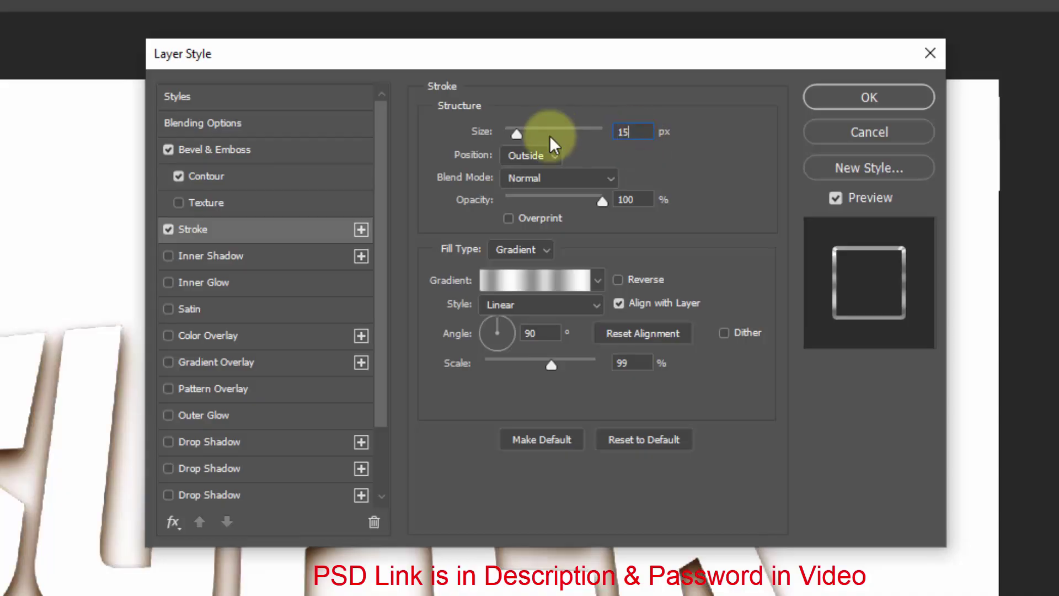
click(533, 156)
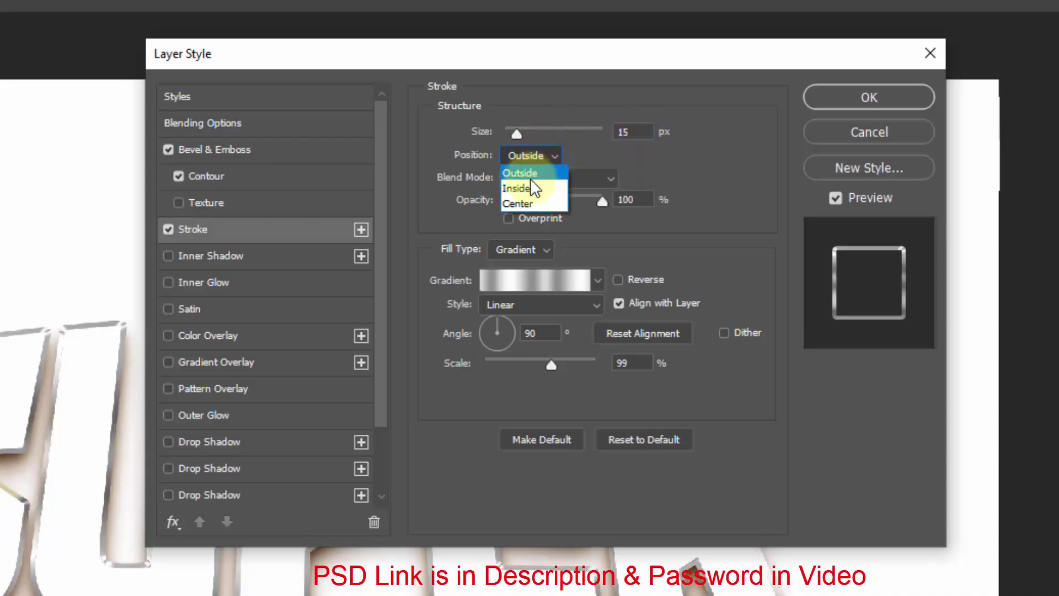
click(524, 203)
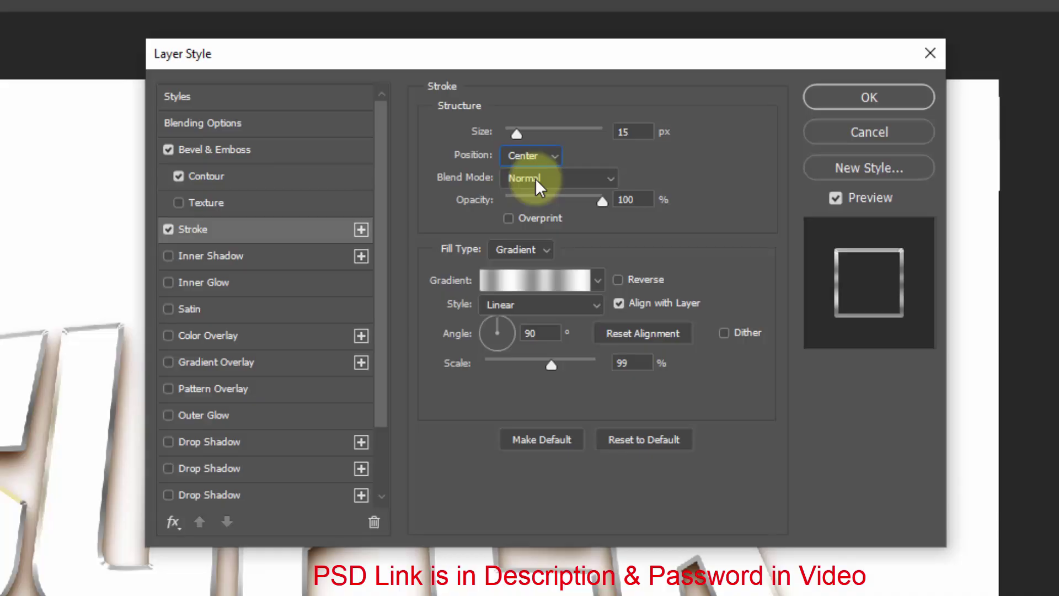
click(535, 253)
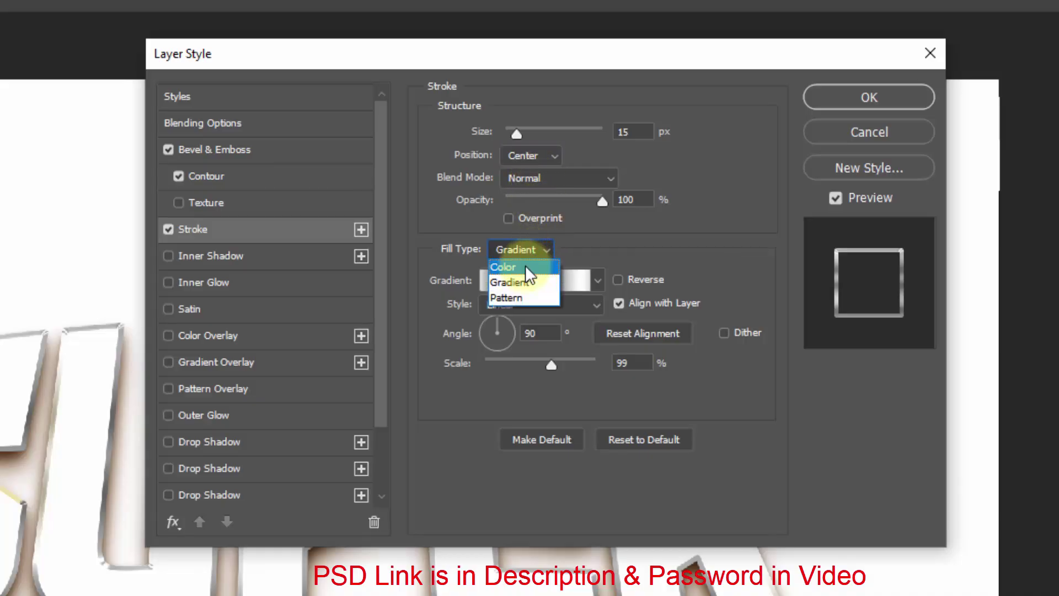
click(523, 277)
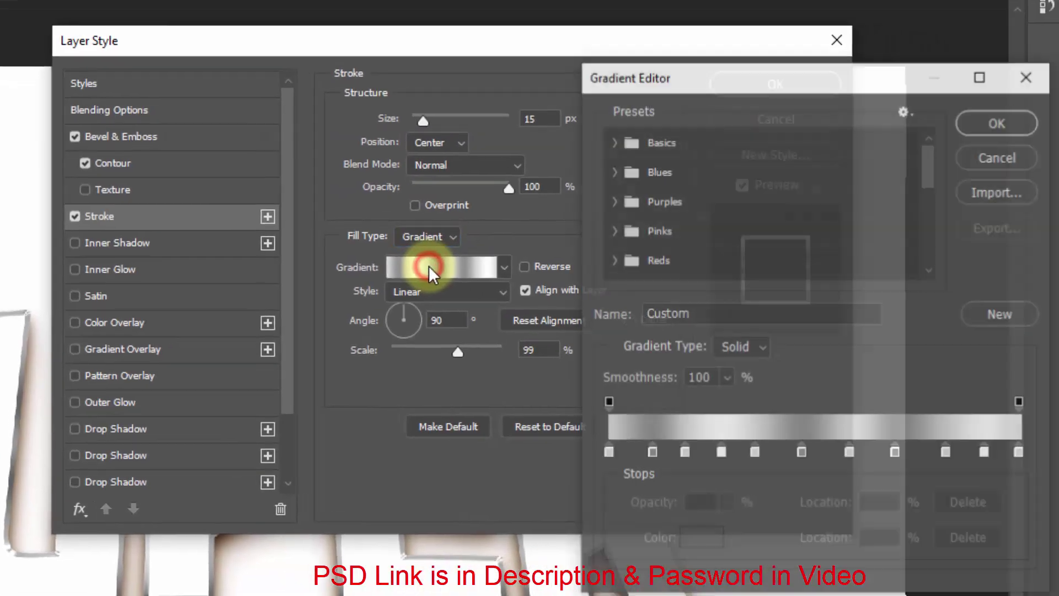
Import the Gold Gradients presets and set the Border 1 stroke to the GOLD 1 gradient.
scroll(673, 232, down, 4)
scroll(607, 249, down, 1)
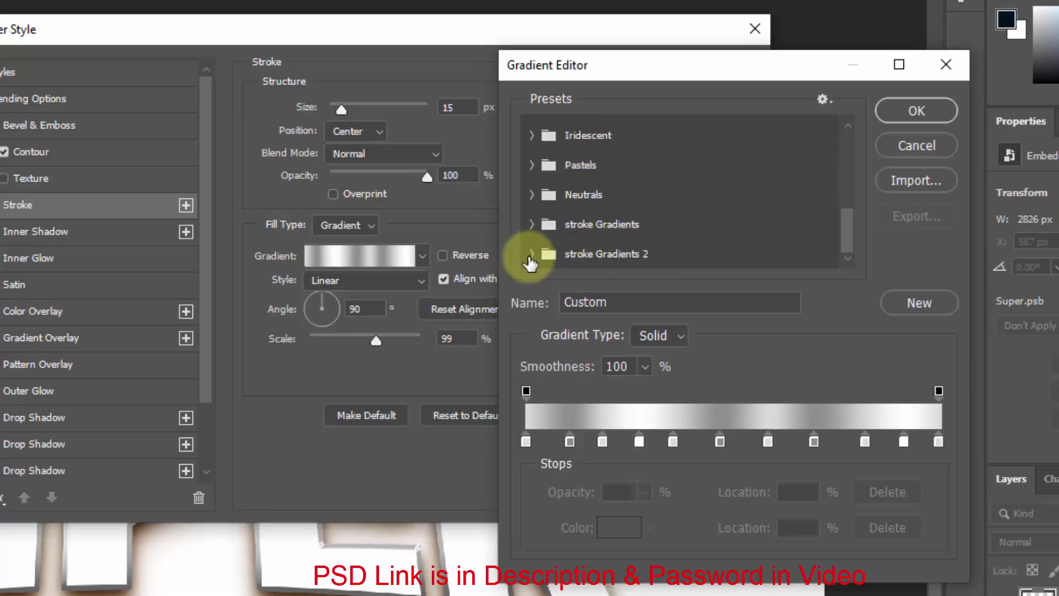
click(898, 182)
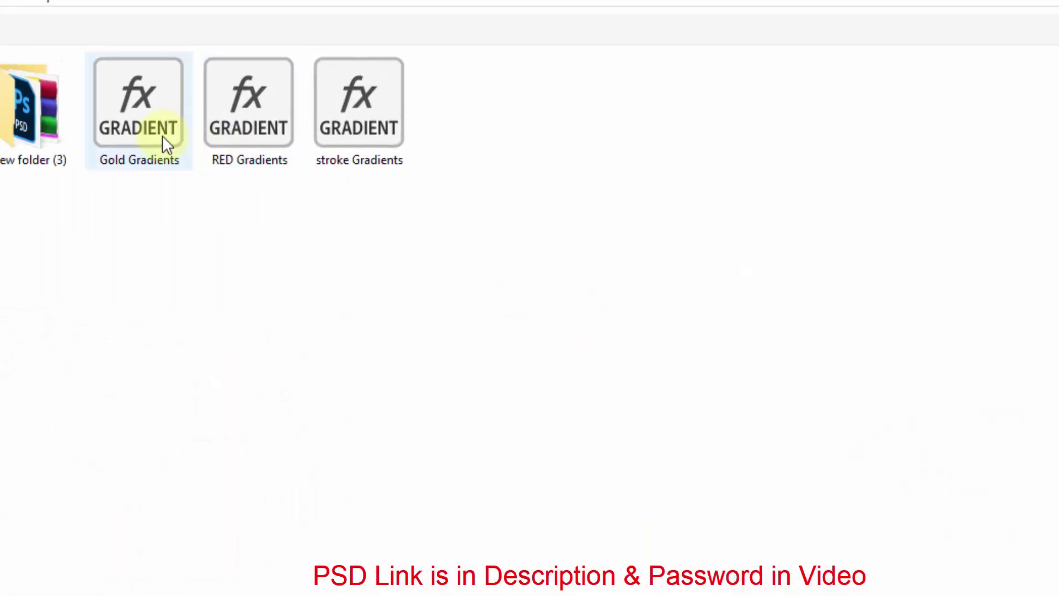
click(162, 135)
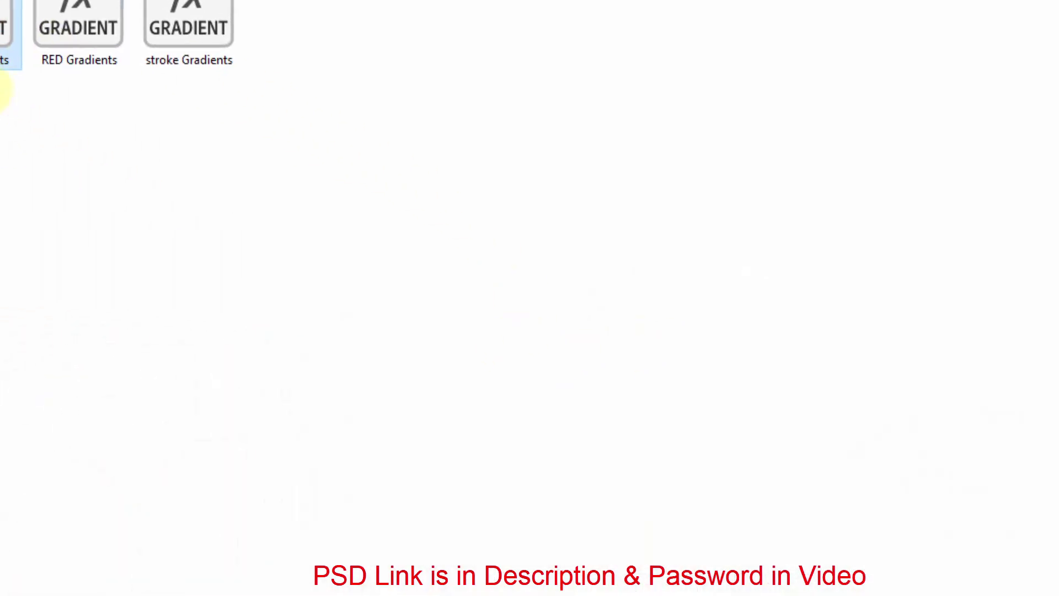
click(810, 545)
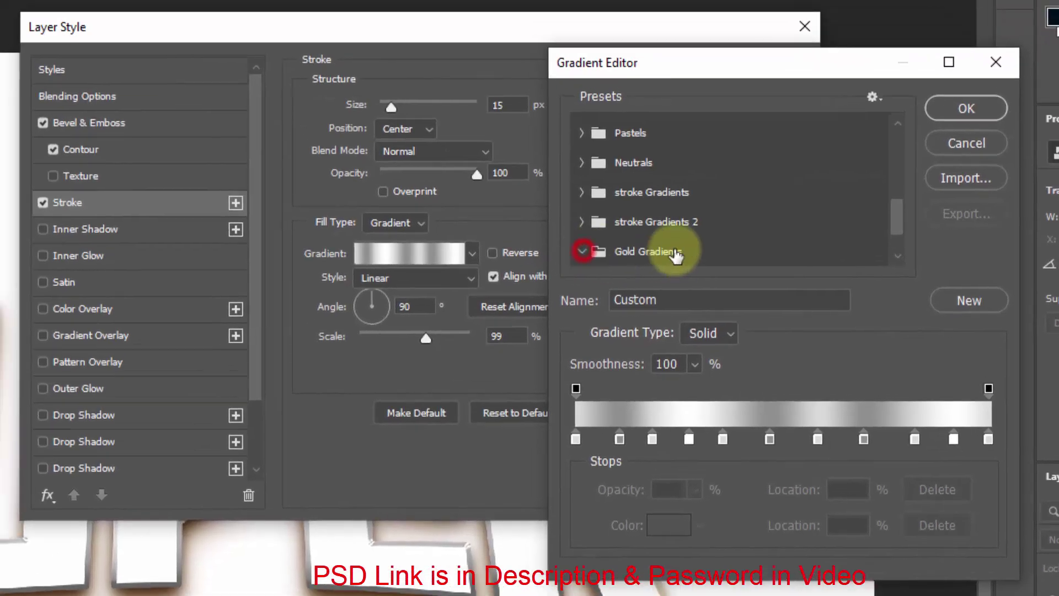
click(582, 251)
click(607, 220)
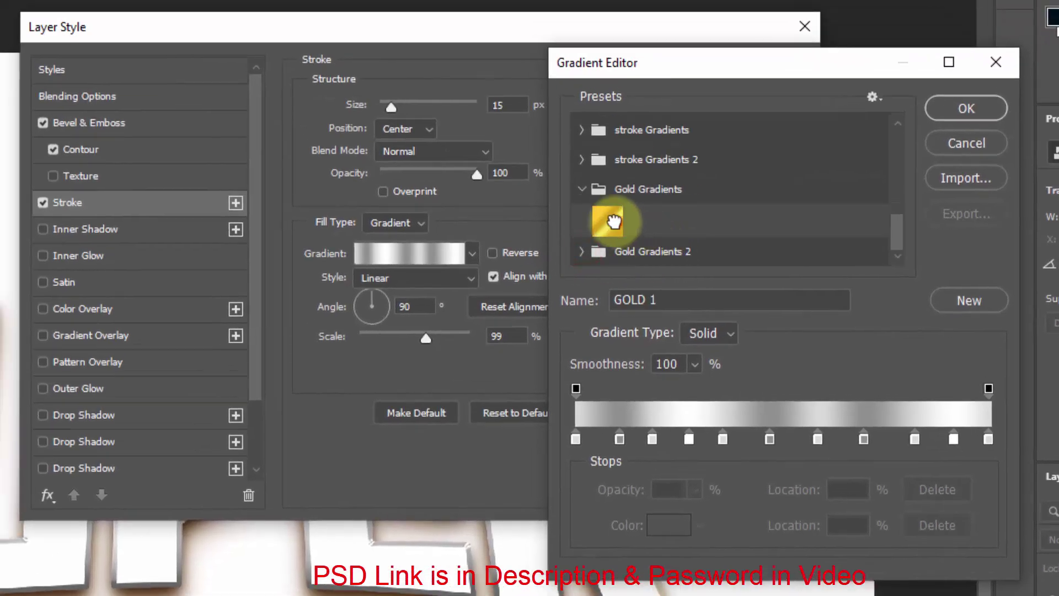
click(966, 108)
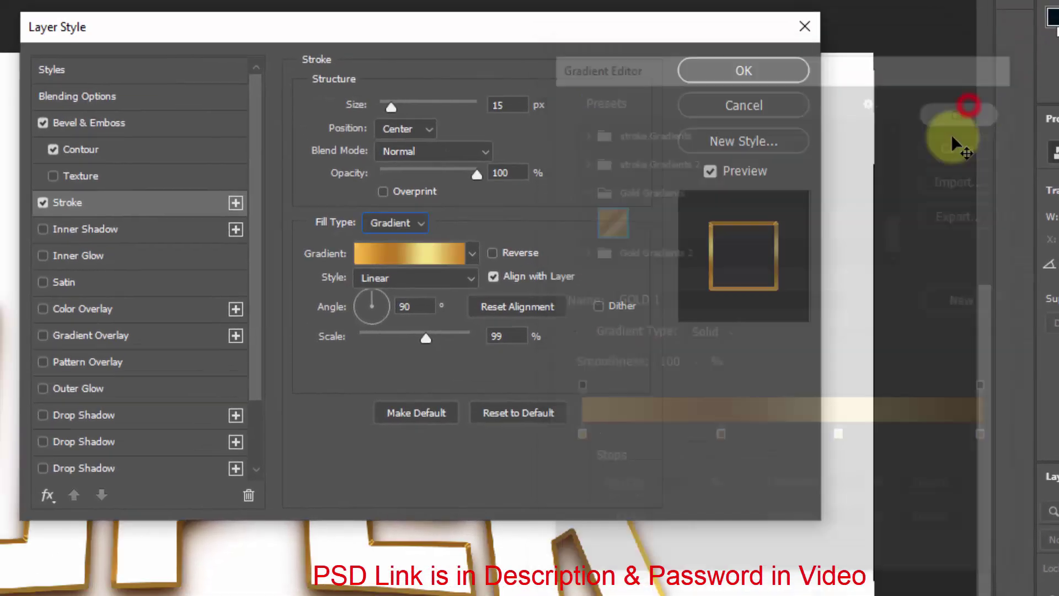
Set the stroke gradient to -90° angle and 100% scale, and apply the style.
click(404, 307)
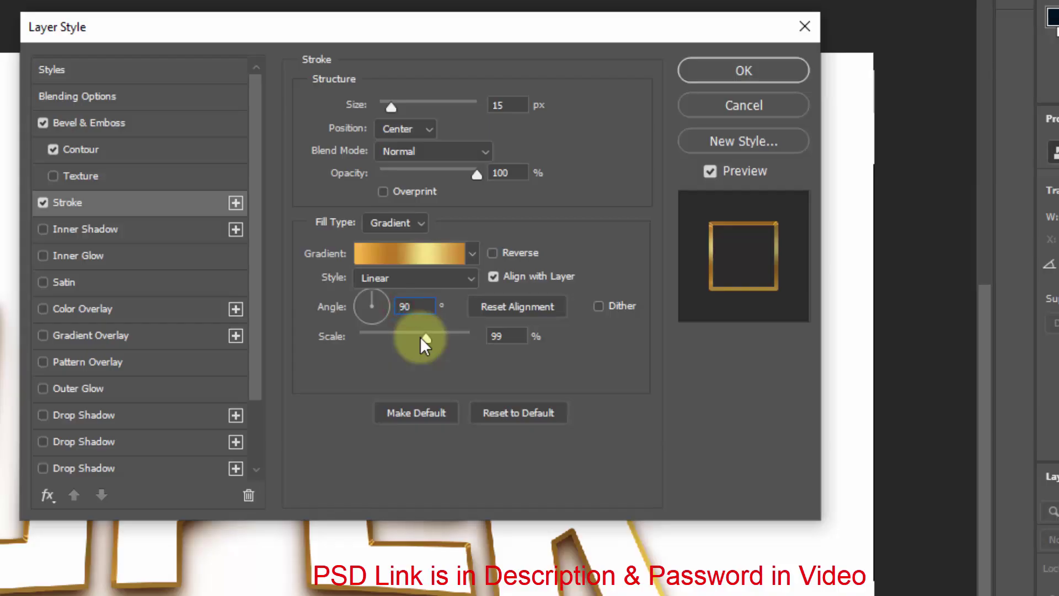
text(-90)
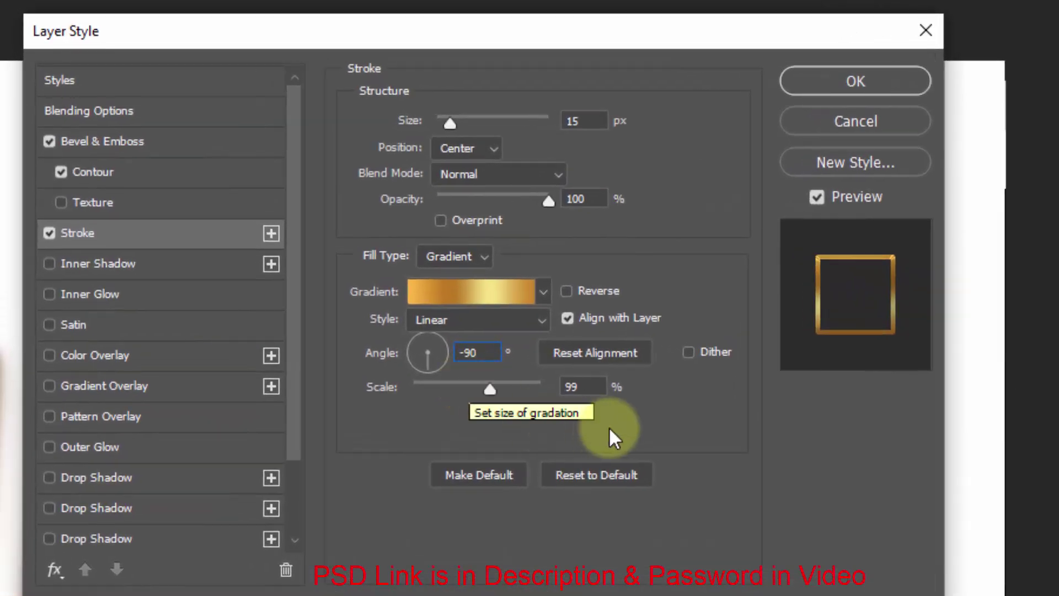
click(555, 364)
text(00)
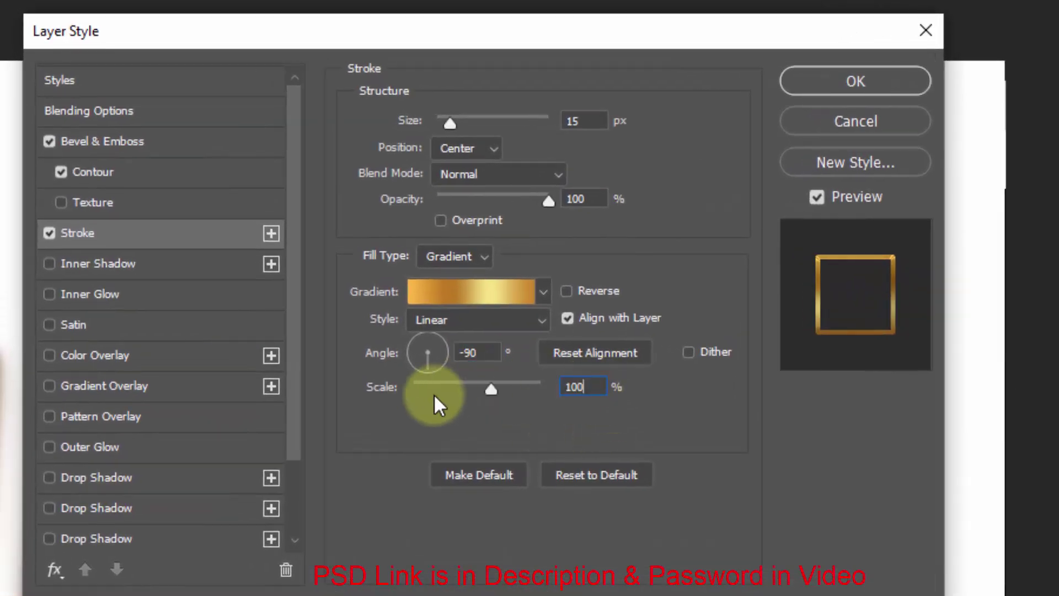
click(811, 86)
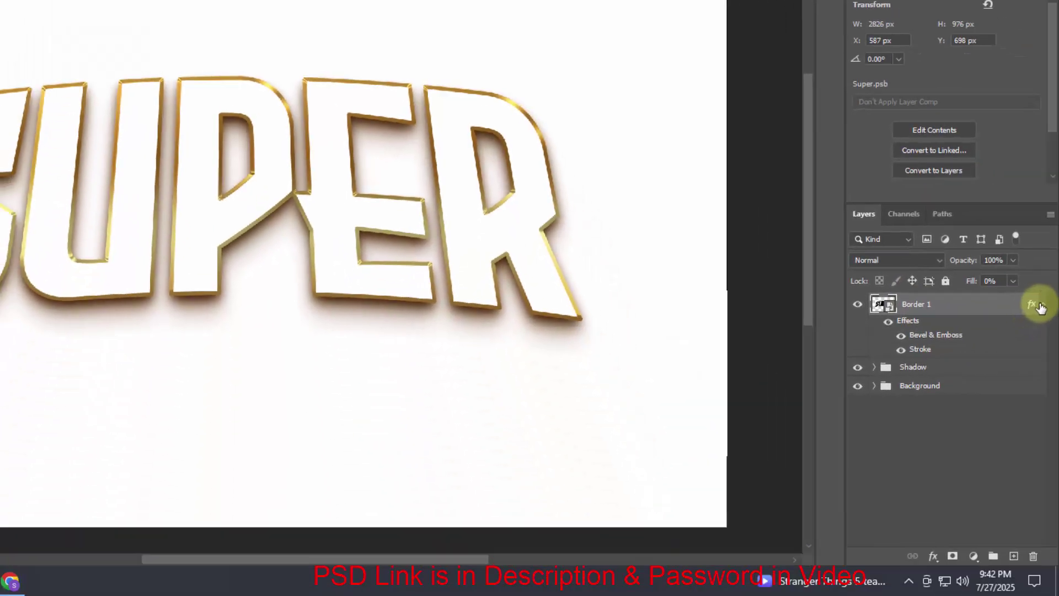
Repeat the transformed duplicate of Border 1 (Ctrl+Shift+Alt+T) until Border 1 copy 36 exists.
click(1040, 303)
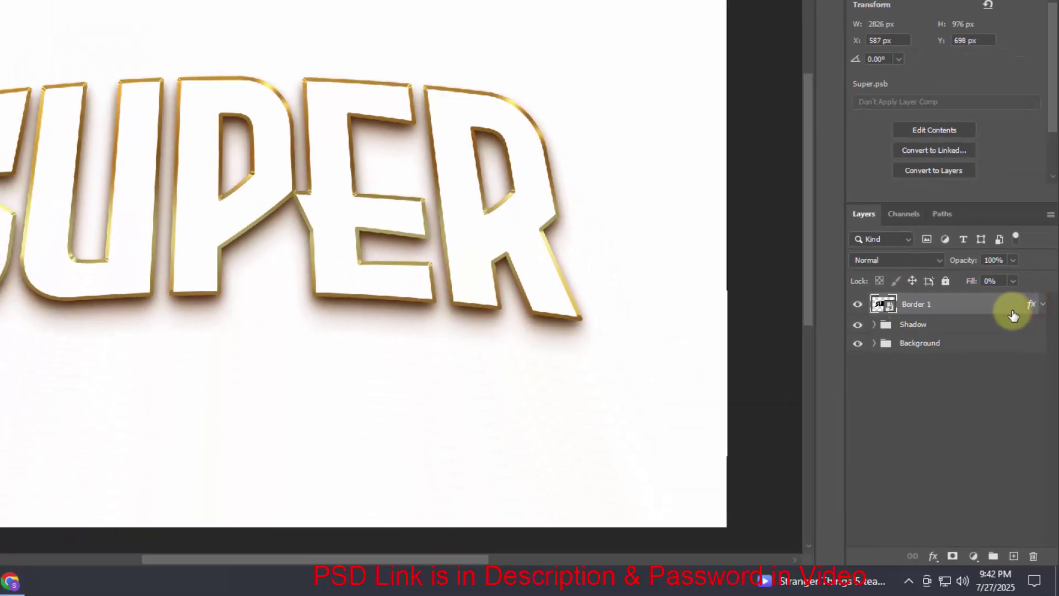
key(ctrl+shift+alt+t)
key(ctrl+shift+alt+t)
key(ctrl+shift+alt+t)
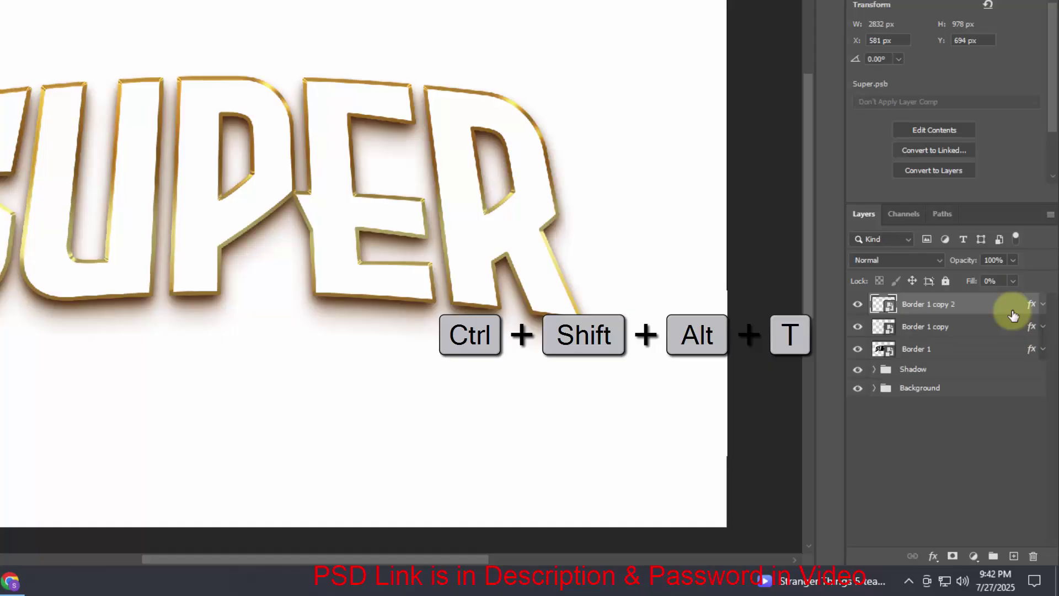
key(ctrl+shift+alt+t)
key(ctrl+shift+alt+t)
key(ctrl+shift+alt+t)
key(ctrl+shift+alt+t)
key(ctrl+shift+alt+t)
key(ctrl+shift+alt+t)
key(ctrl+shift+alt+t)
key(ctrl+shift+alt+t)
key(ctrl+shift+alt+t)
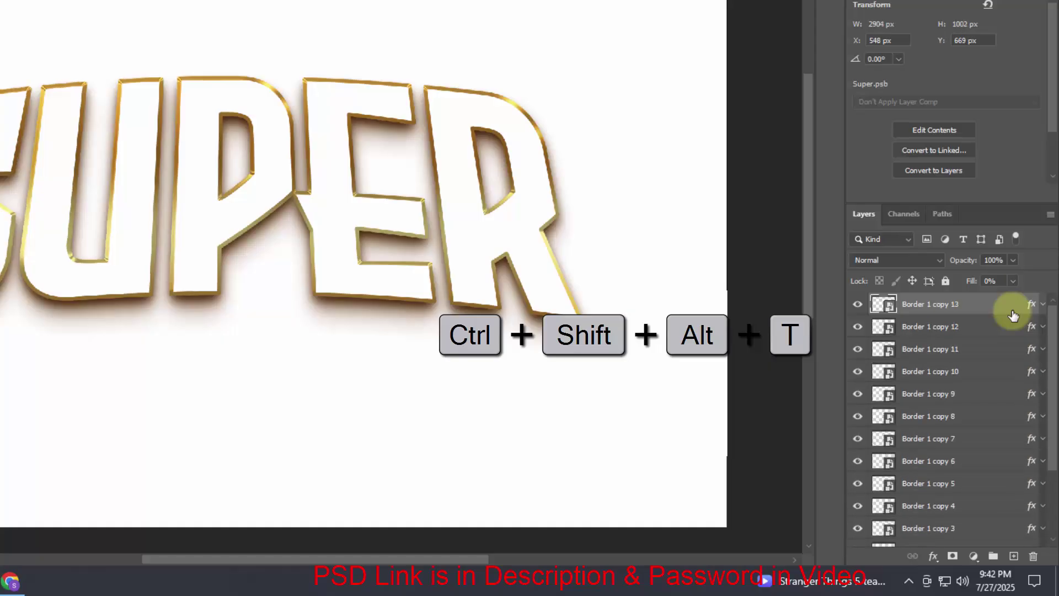
key(ctrl+shift+alt+t)
key(ctrl+shift+alt+t)
key(ctrl+shift+alt+t)
key(ctrl+shift+alt+t)
key(ctrl+shift+alt+t)
key(ctrl+shift+alt+t)
key(ctrl+shift+alt+t)
key(ctrl+shift+alt+t)
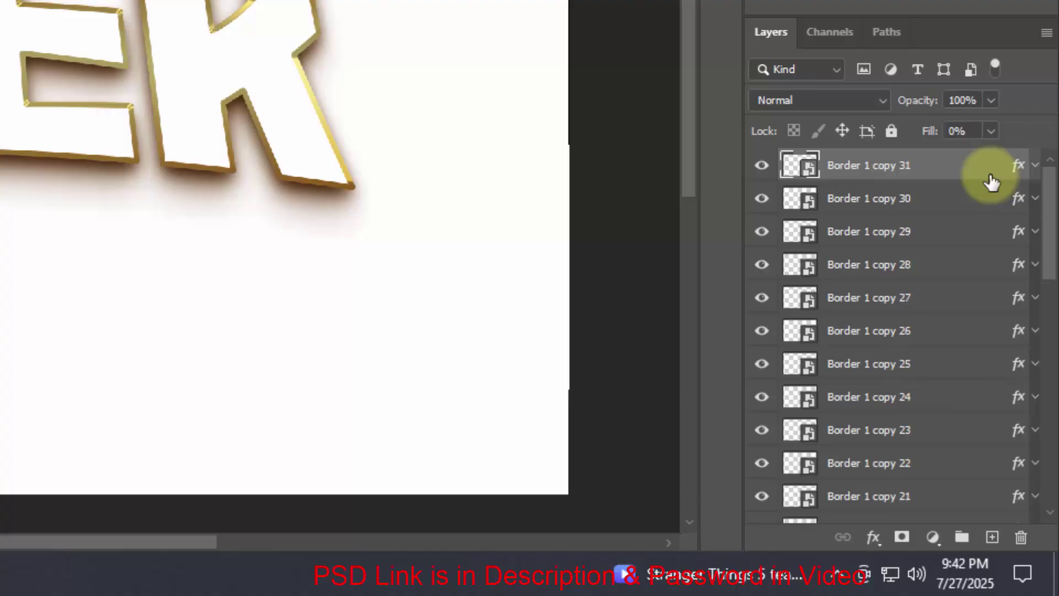
key(ctrl+shift+alt+t)
key(ctrl+shift+alt+t)
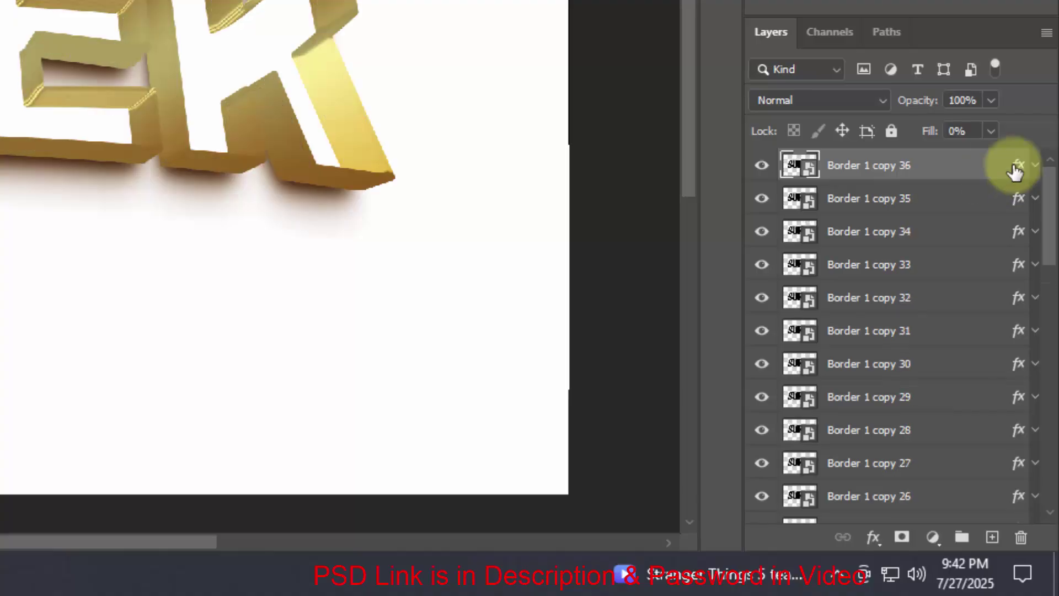
In the top copy's Bevel & Emboss, set Depth 235% with direction Up.
double_click(1014, 168)
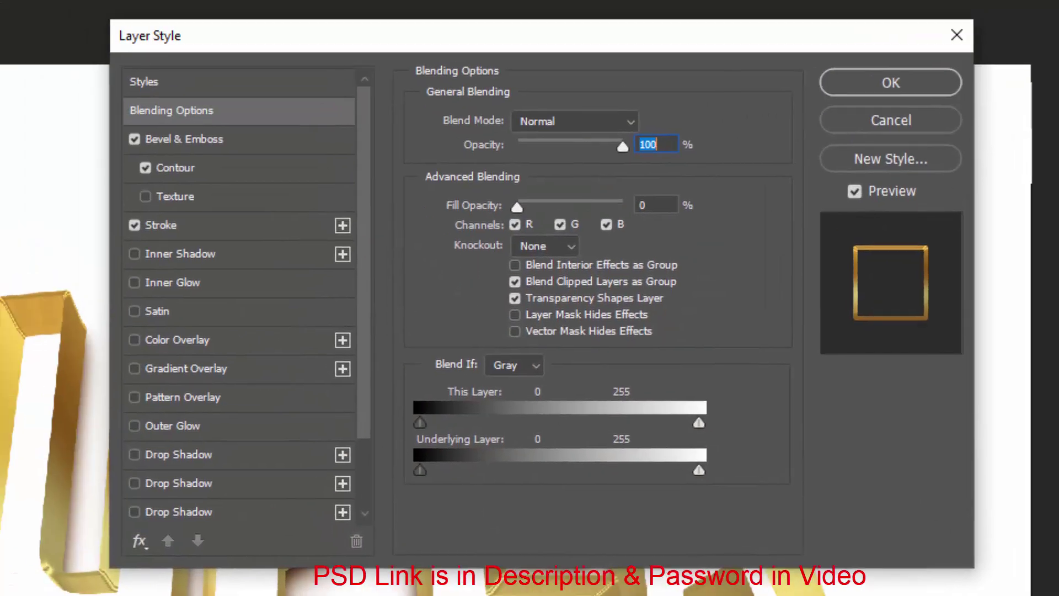
click(656, 204)
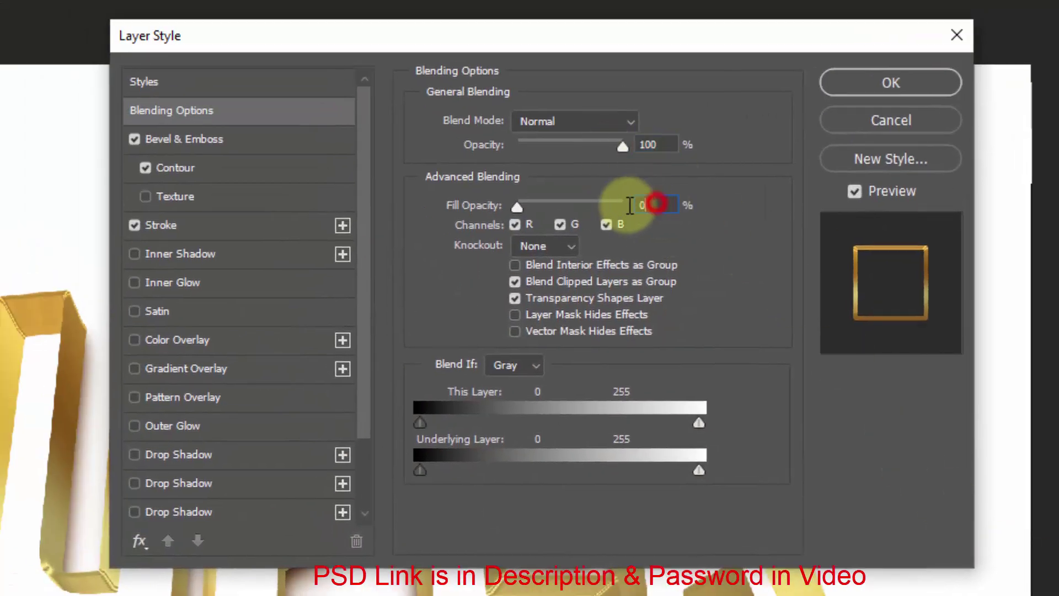
click(246, 141)
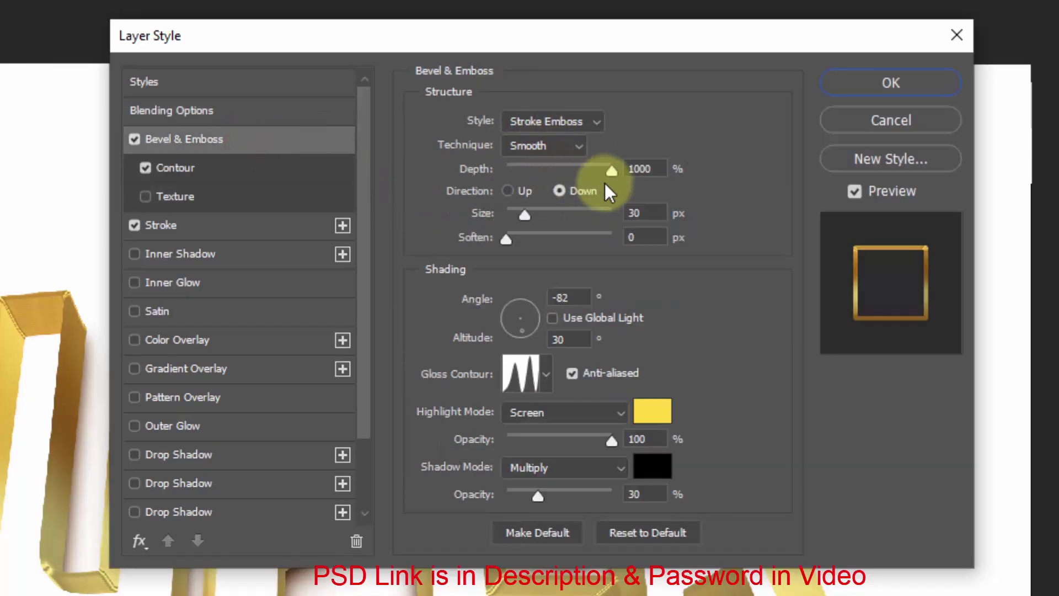
click(648, 168)
text(2)
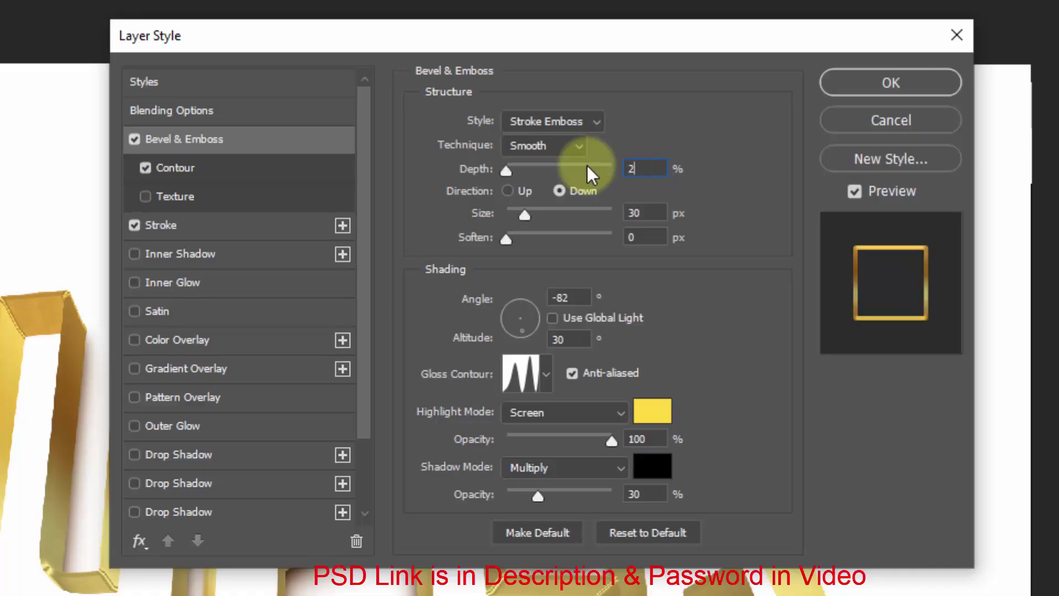
text(35)
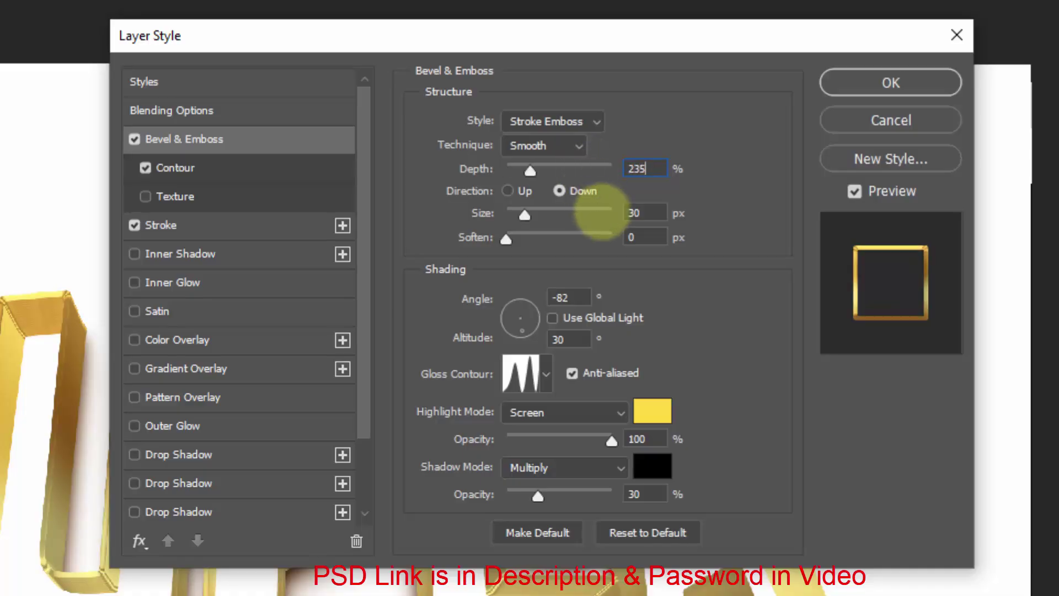
click(508, 190)
Set the bevel Size 26, lighting Angle 90° and Shadow Opacity 0%.
click(649, 213)
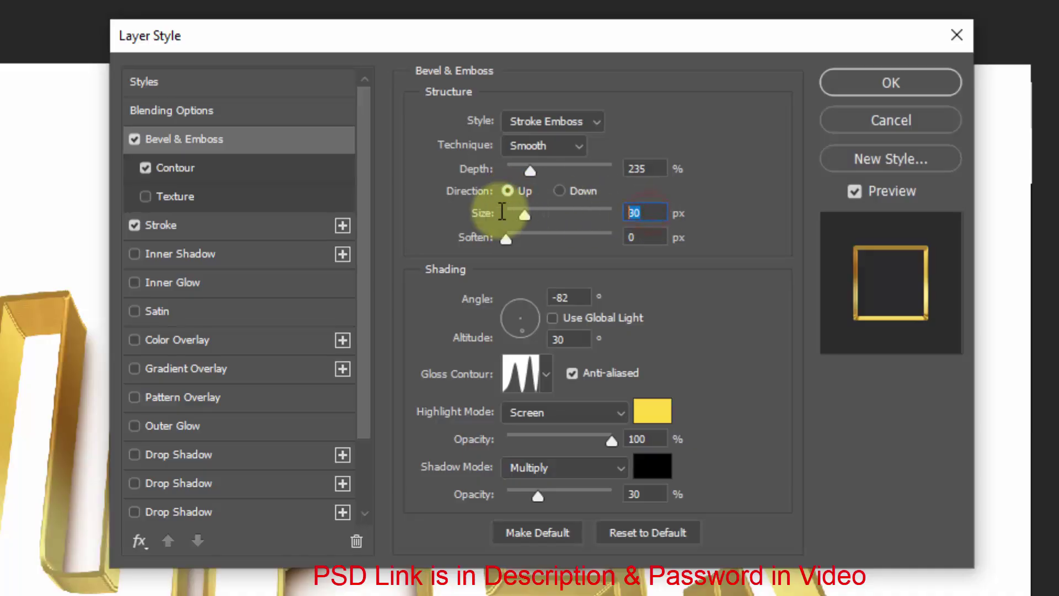
text(26)
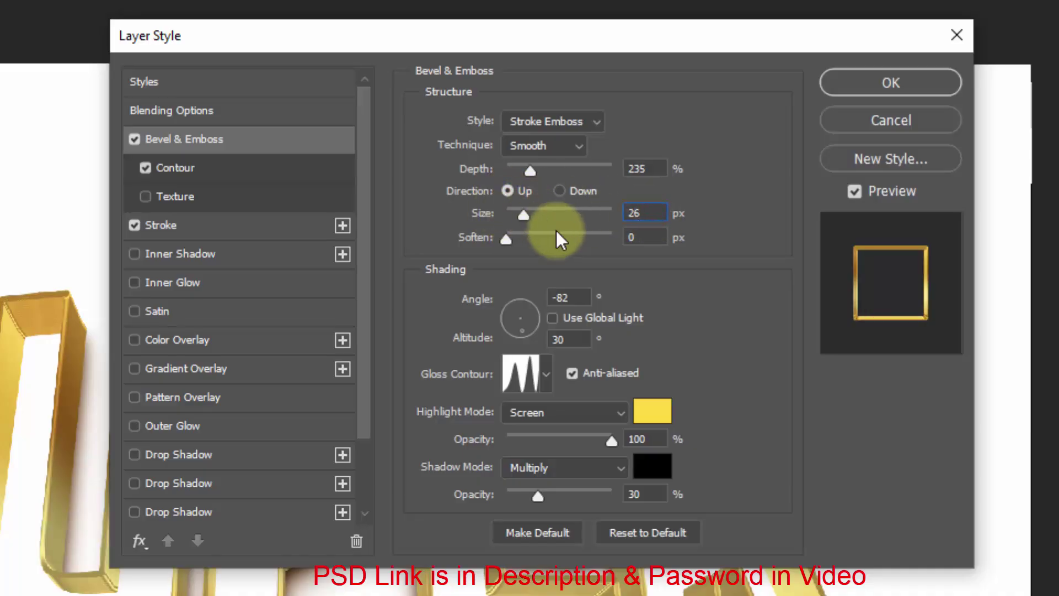
click(562, 298)
text(90)
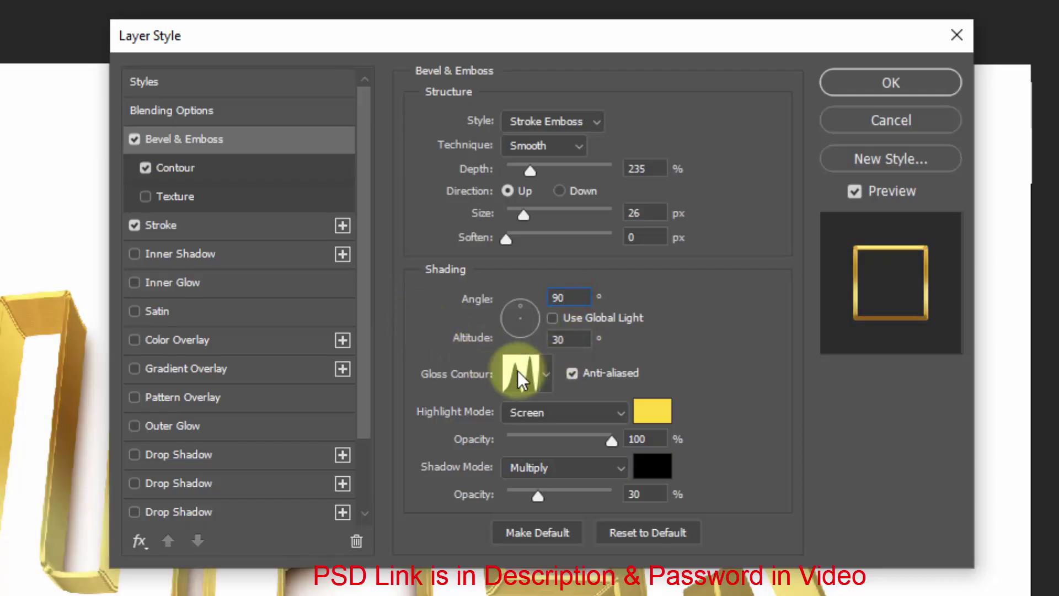
click(637, 438)
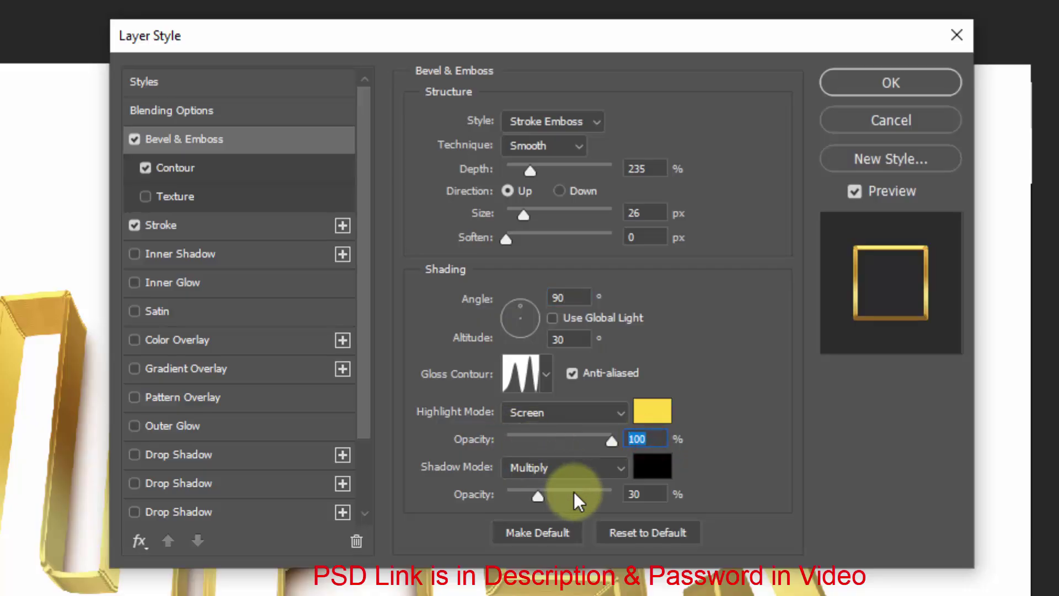
click(640, 494)
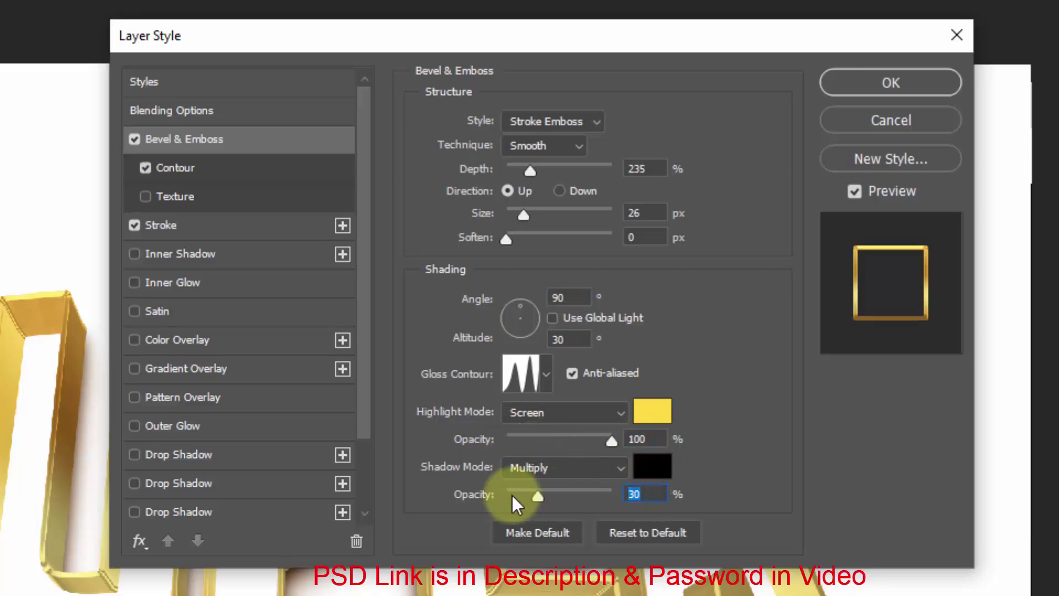
text(0)
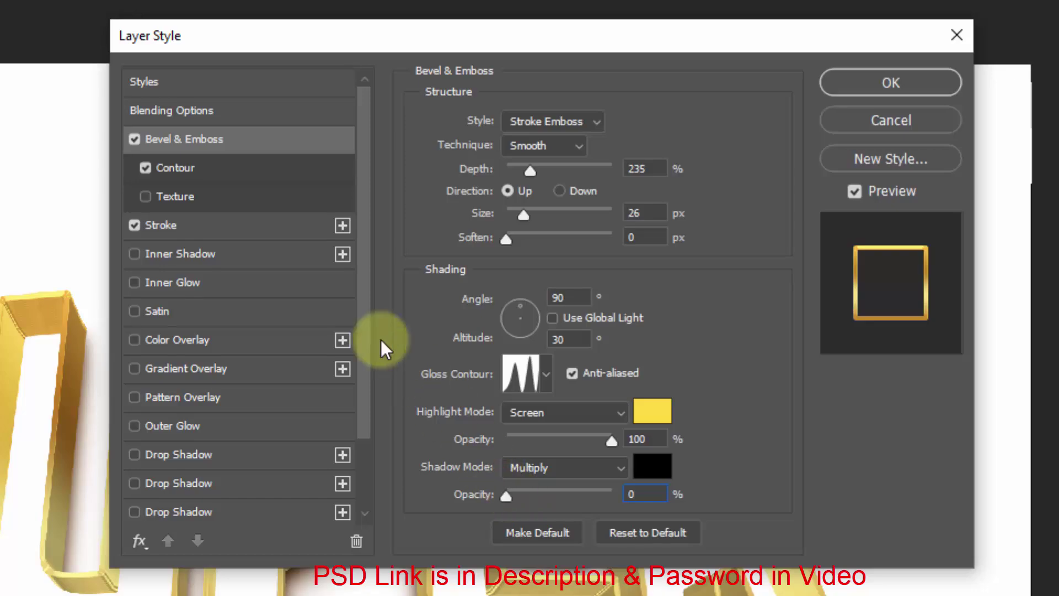
Set the gold stroke gradient angle to 90° and apply the style.
click(208, 174)
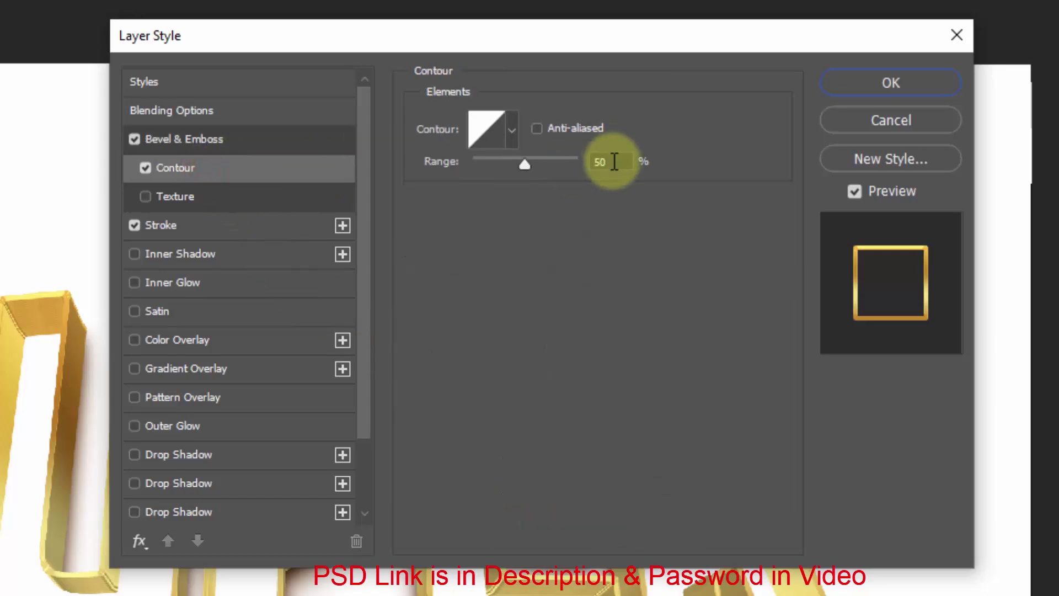
click(248, 225)
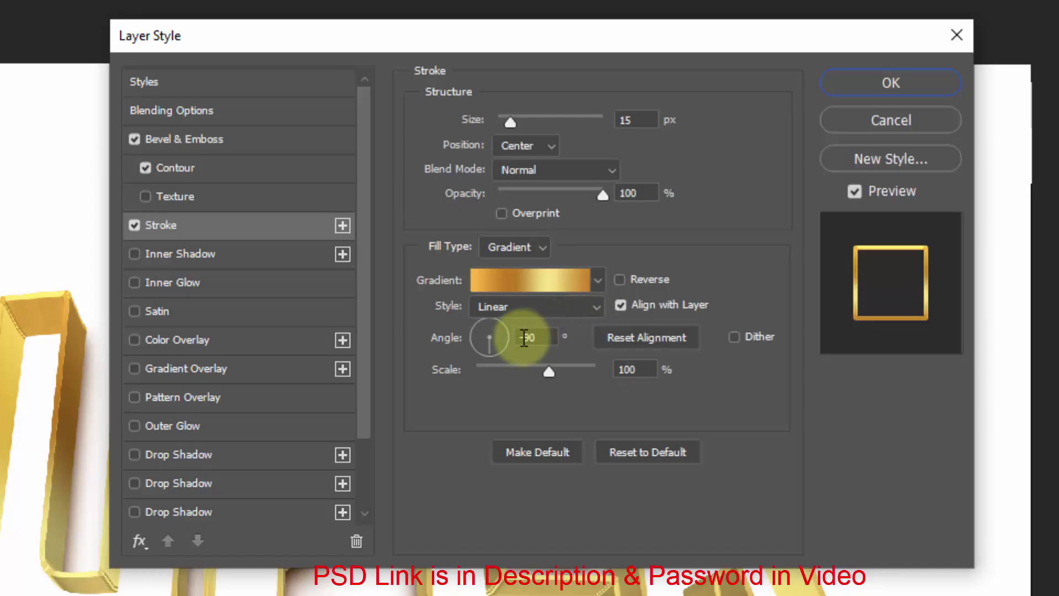
click(524, 337)
key(Delete)
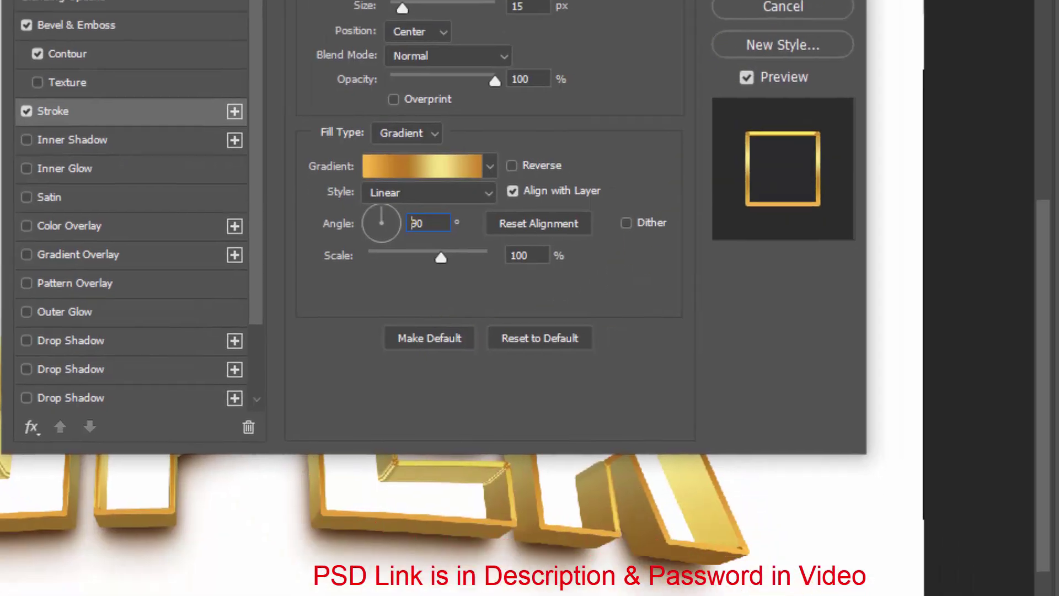
click(899, 86)
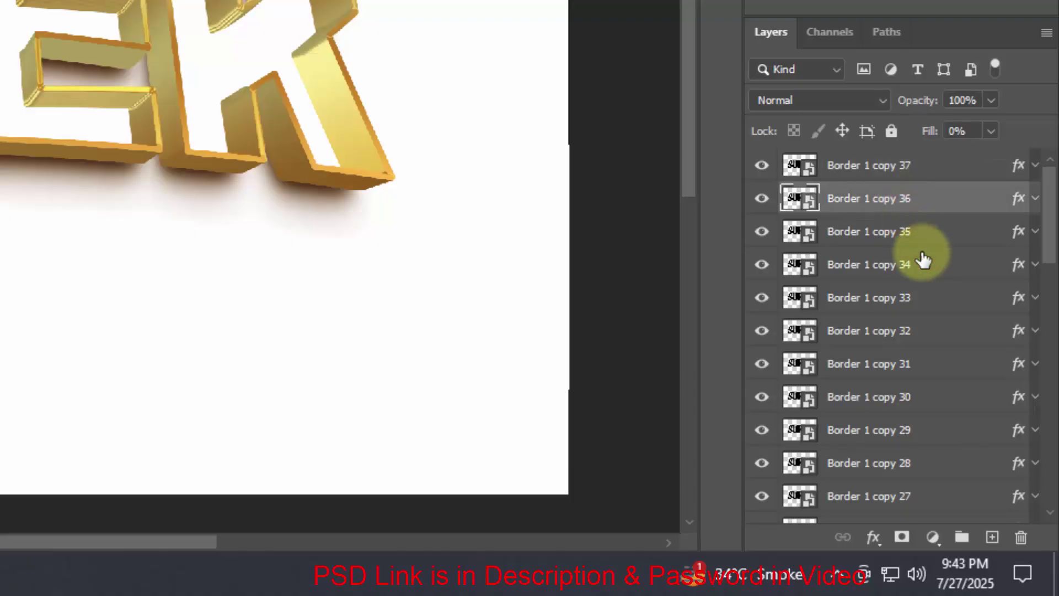
Group Border 1 through copy 36 as 'Group A' and hide Border 1 copy 37.
scroll(922, 253, down, 3)
scroll(939, 366, down, 5)
scroll(917, 456, down, 5)
scroll(913, 491, down, 2)
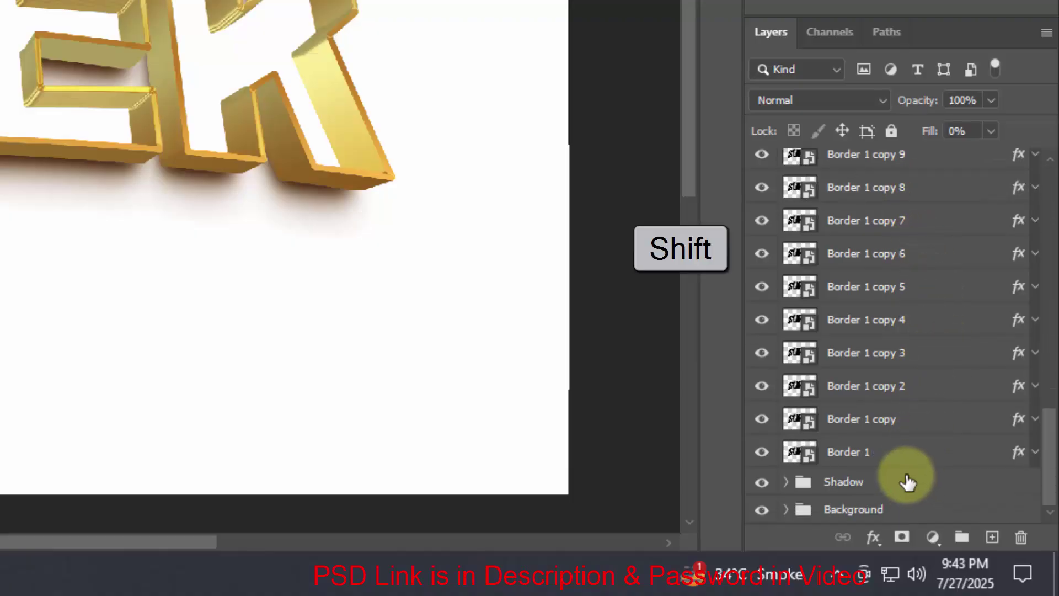
shift+click(894, 451)
click(966, 537)
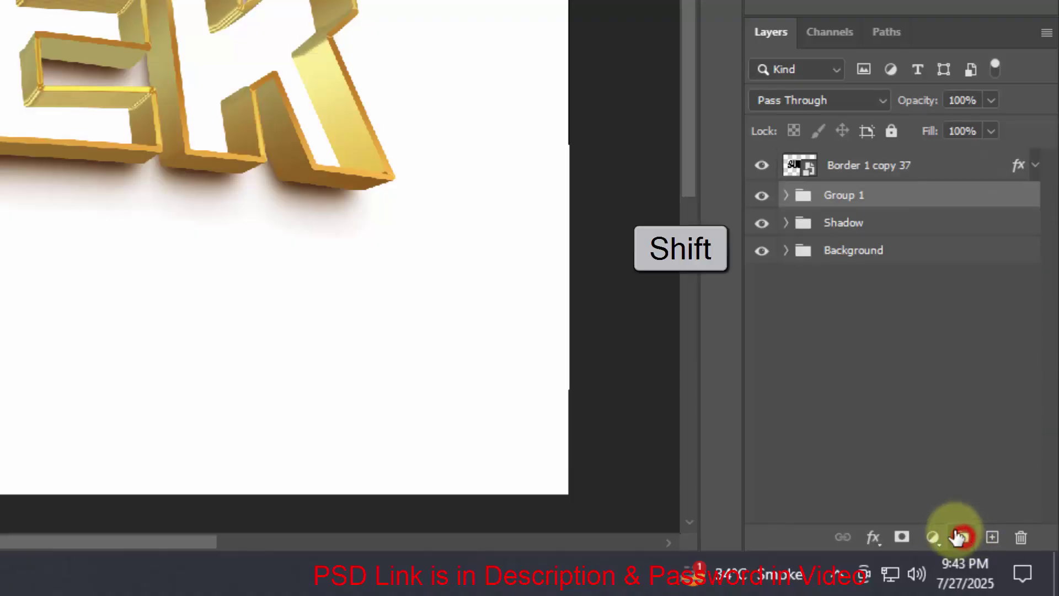
double_click(848, 194)
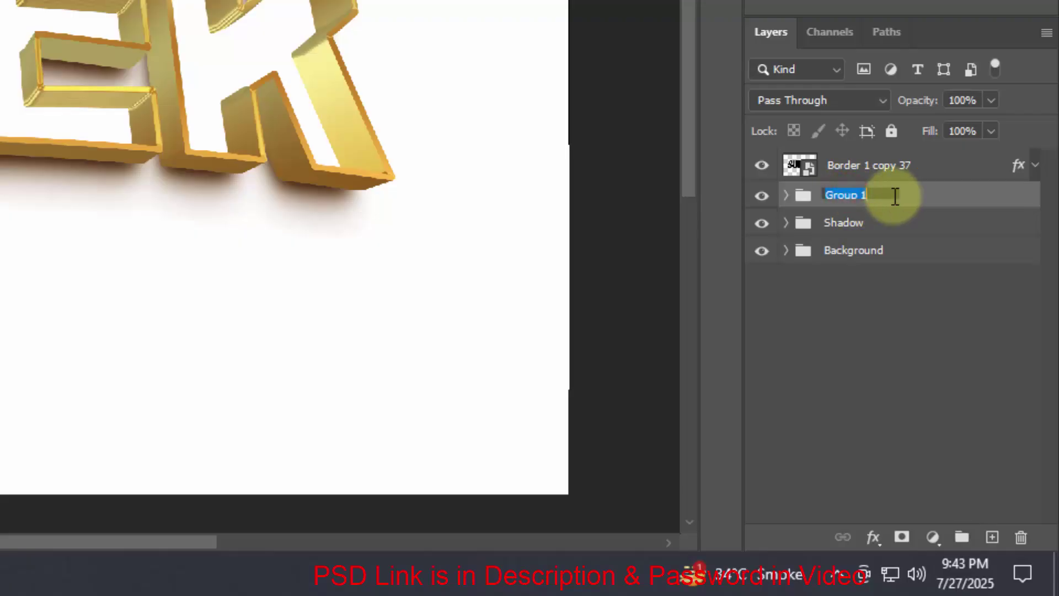
click(893, 198)
text(A)
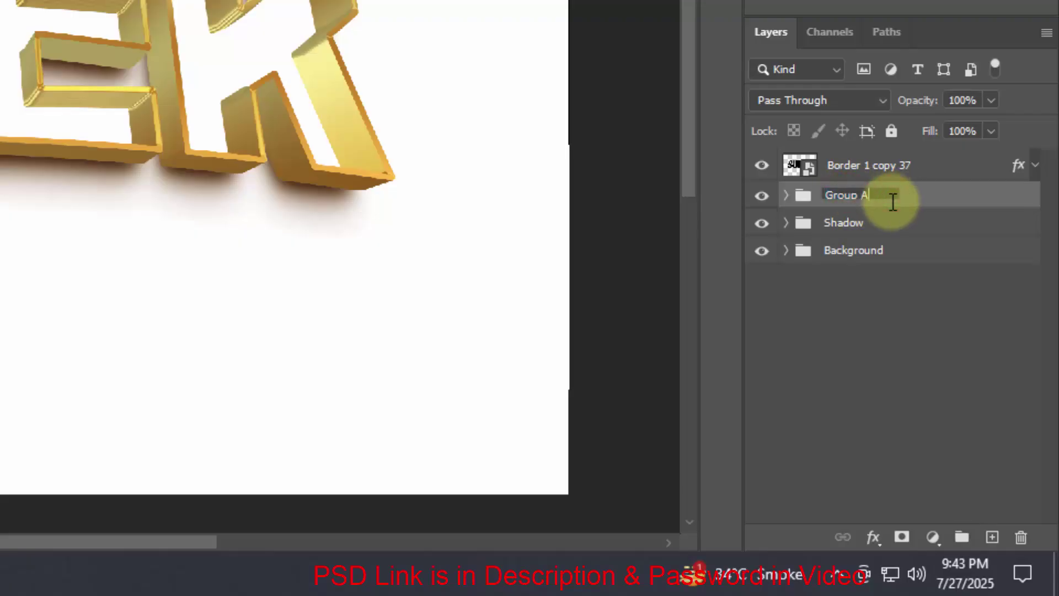
key(Return)
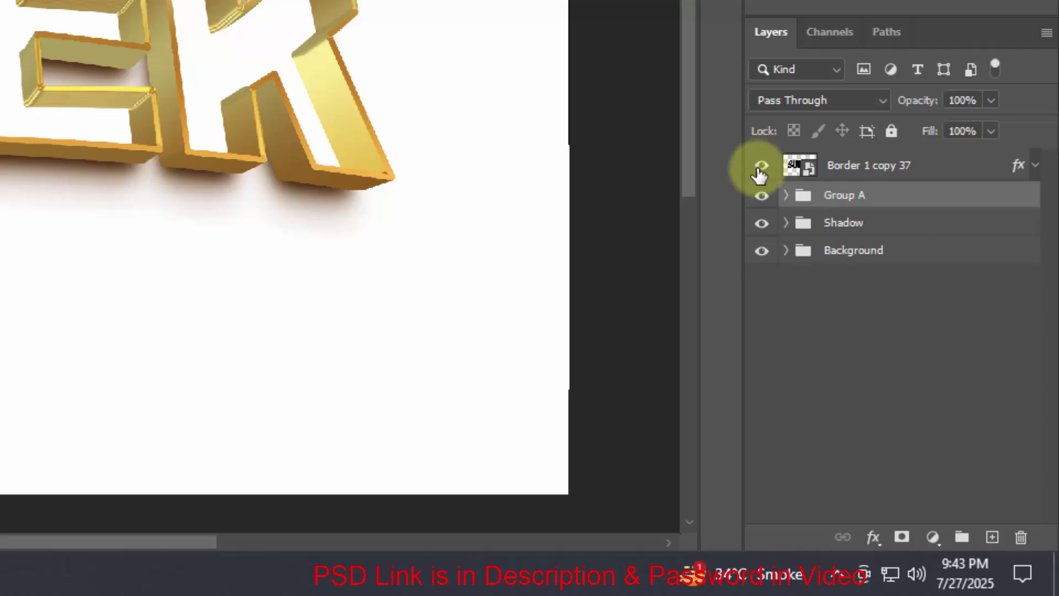
click(761, 166)
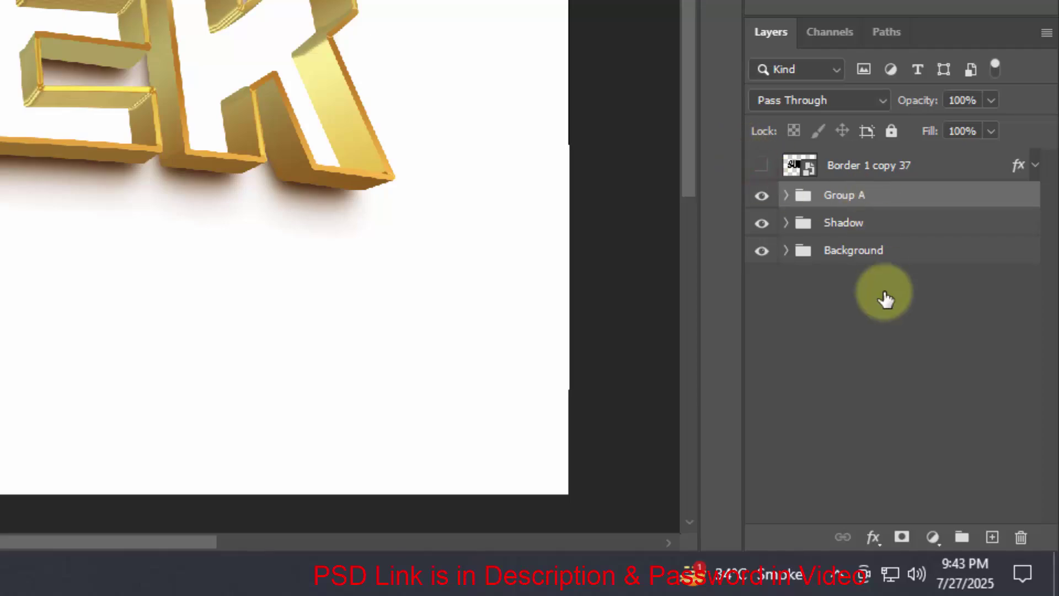
Add an Exposure adjustment with Gamma Correction 0.61, clipped to Group A.
click(932, 537)
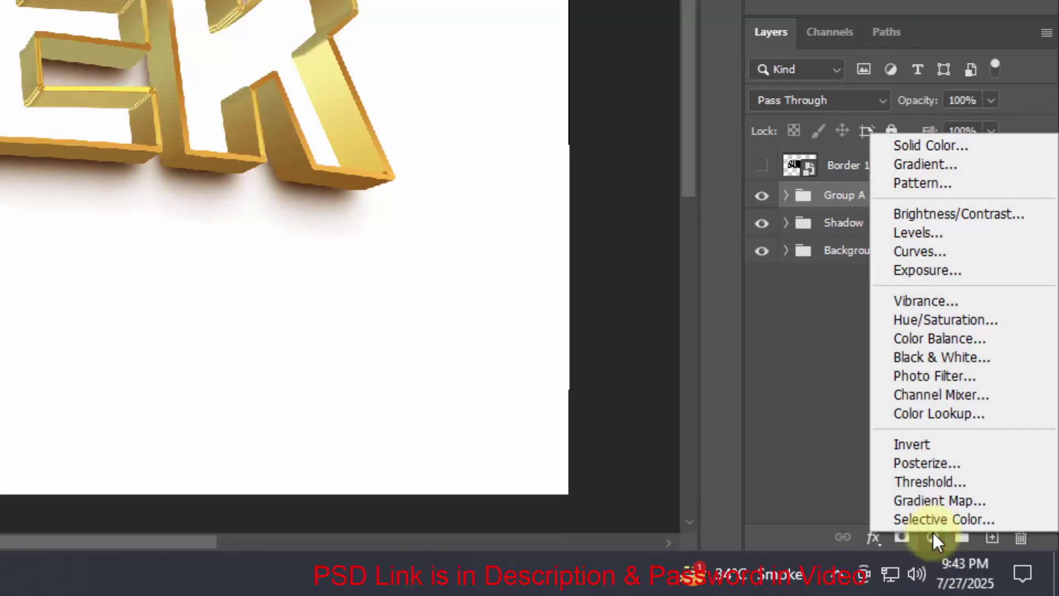
click(922, 270)
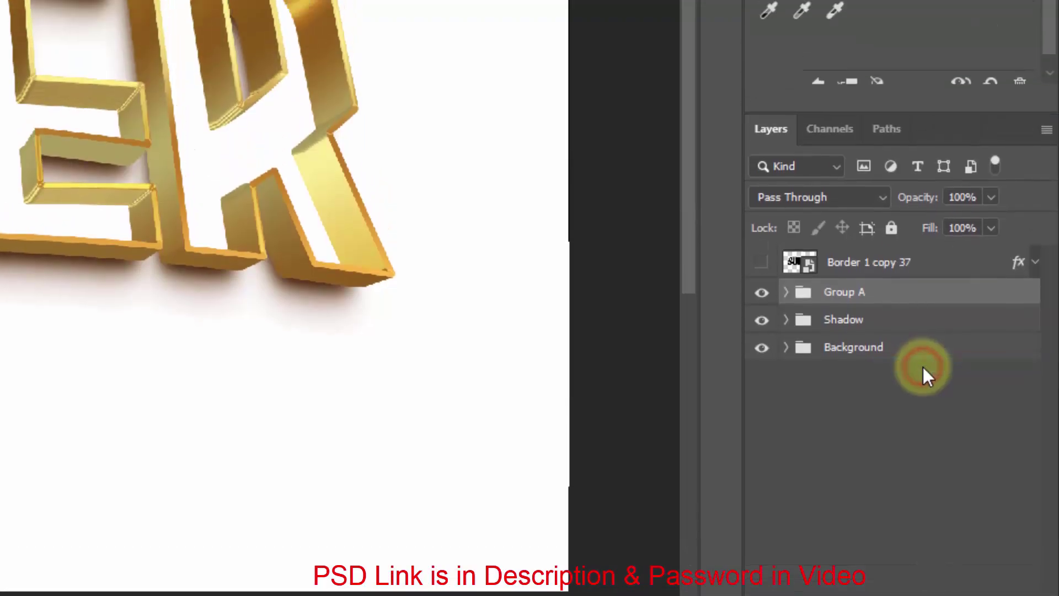
click(1014, 251)
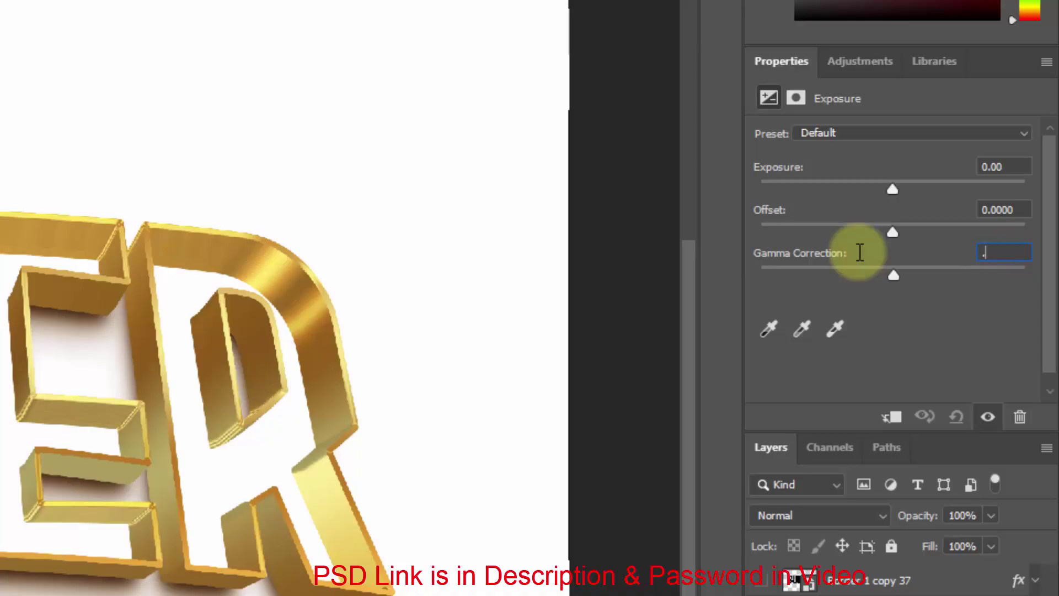
text(61)
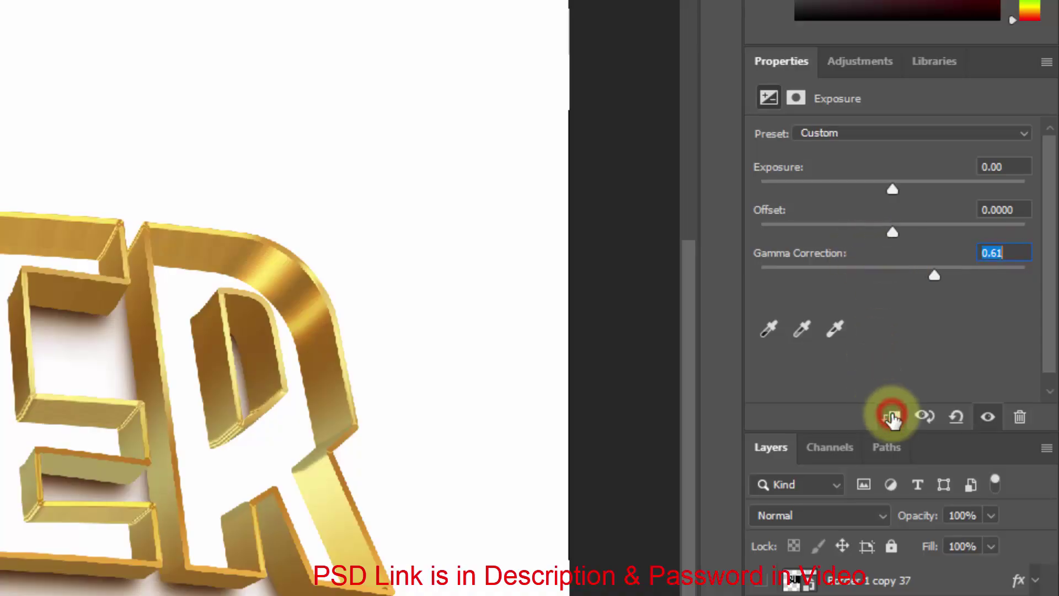
click(891, 417)
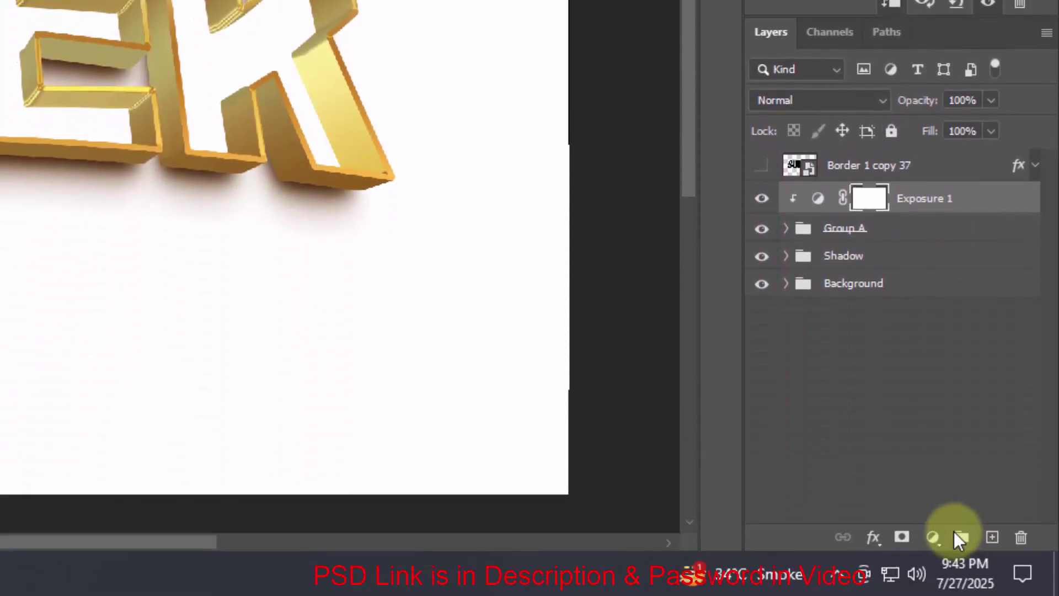
click(936, 536)
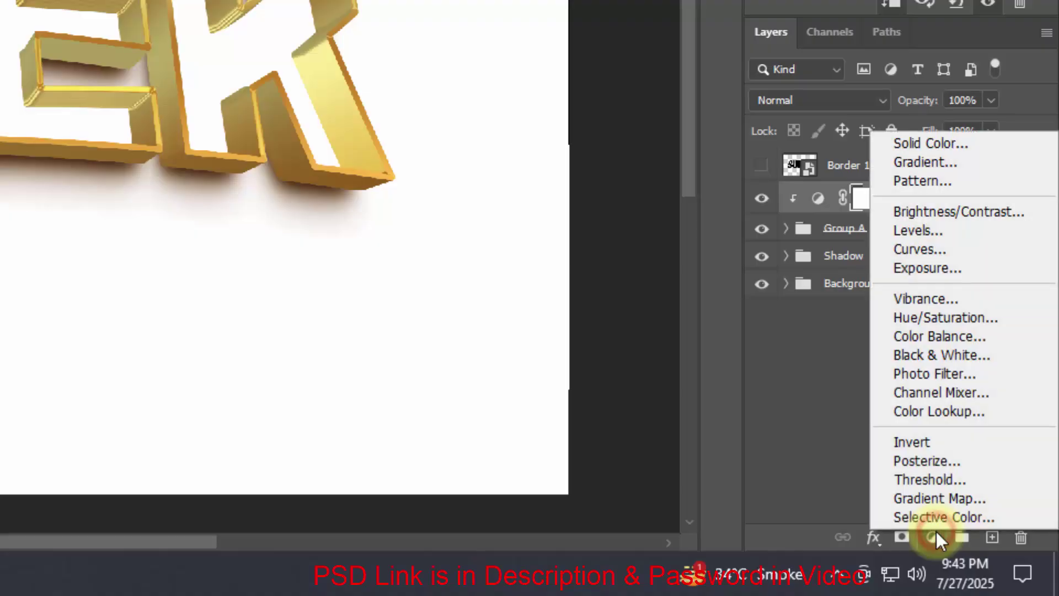
Add a Curves adjustment with a point at Input 78, Output 51.
click(912, 248)
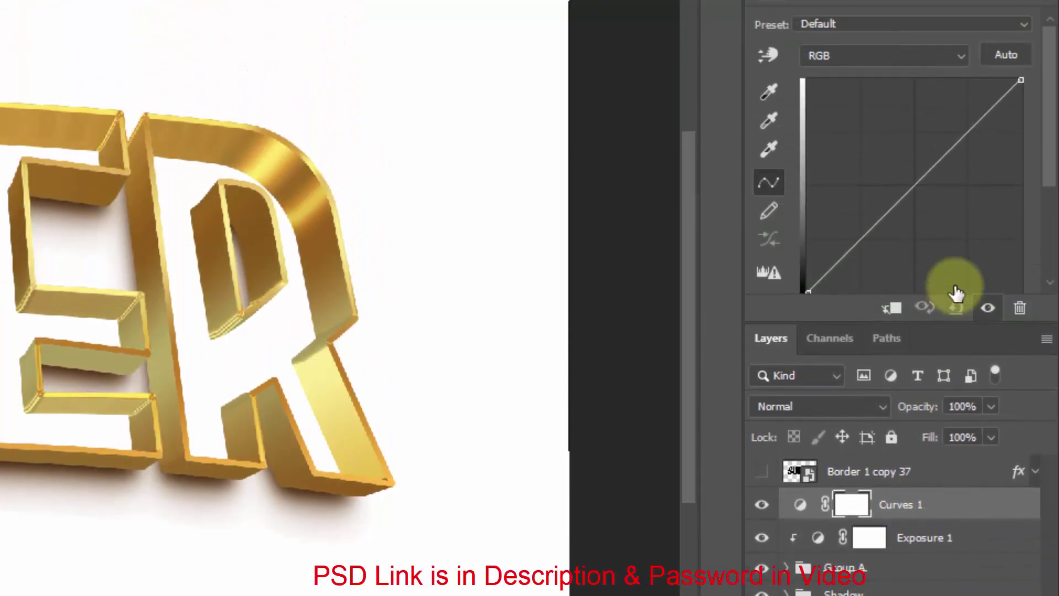
click(875, 320)
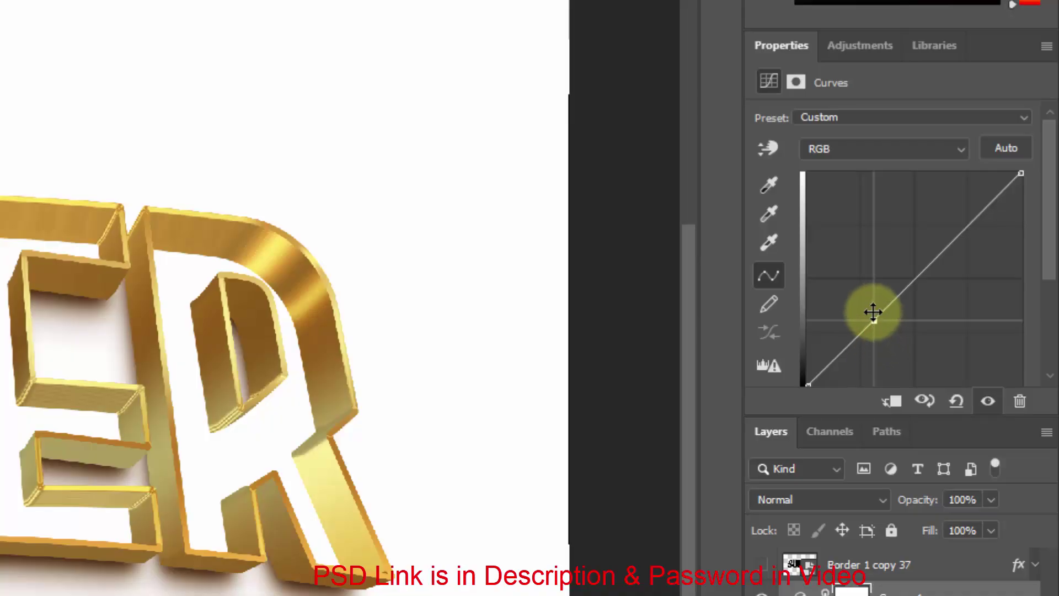
scroll(873, 312, down, 3)
click(872, 268)
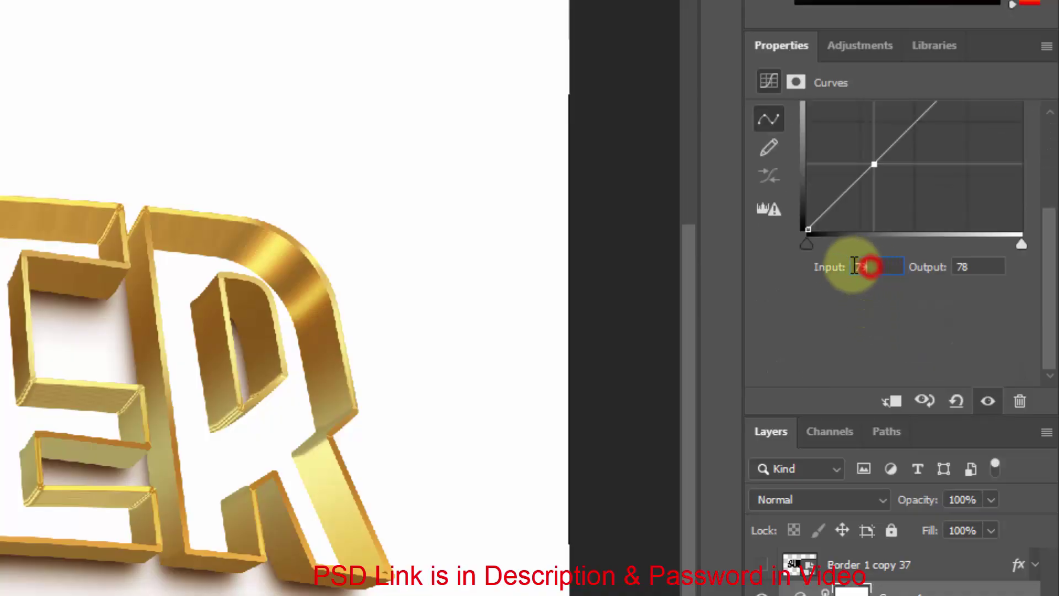
text(78)
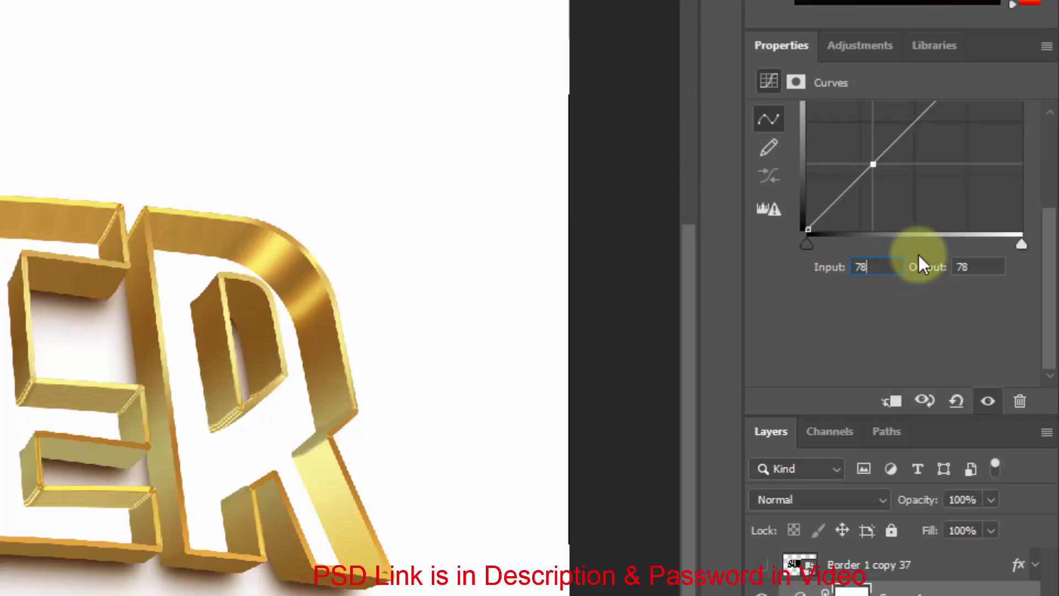
text(5)
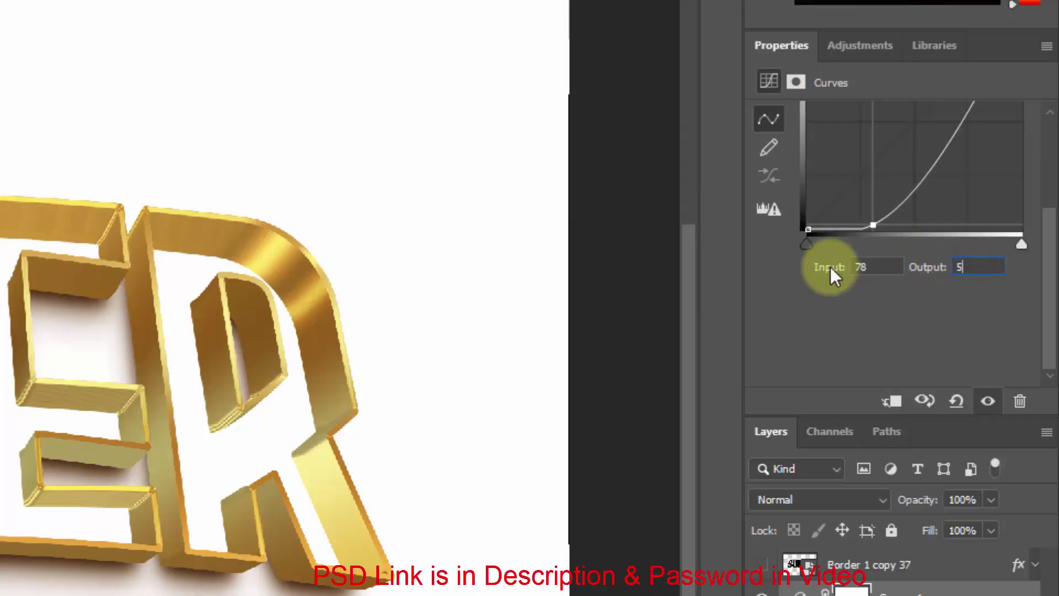
text(1)
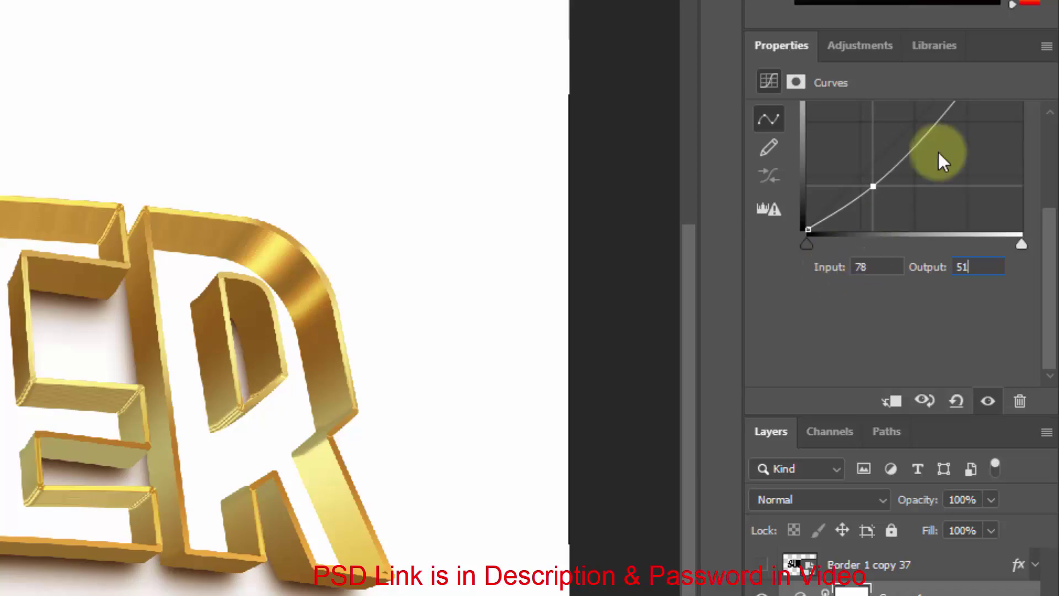
Add a second curve point at Input 168, Output 159 and clip Curves to the layer below.
click(951, 106)
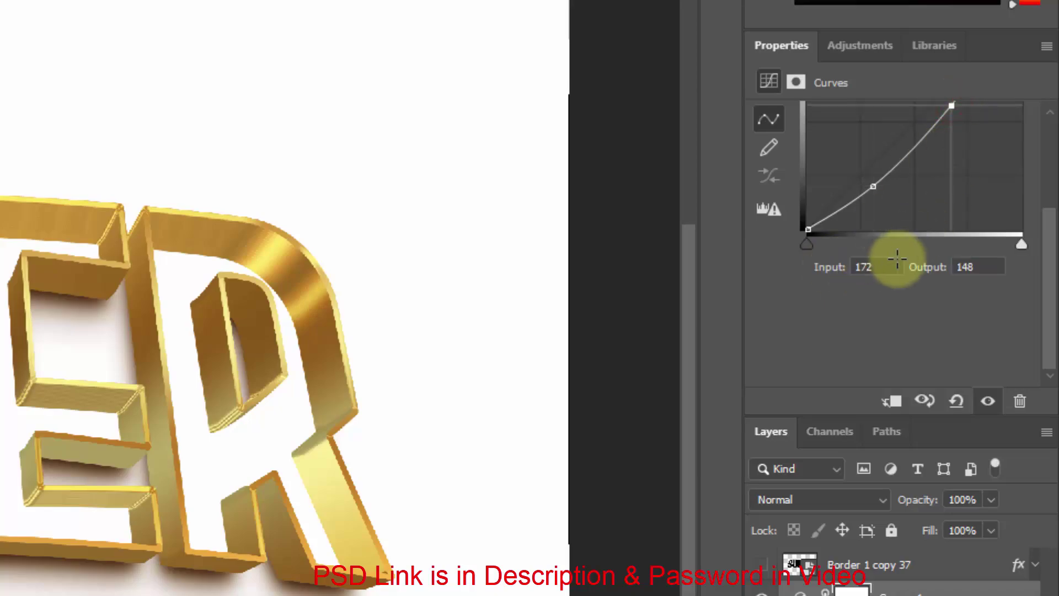
click(883, 267)
text(1)
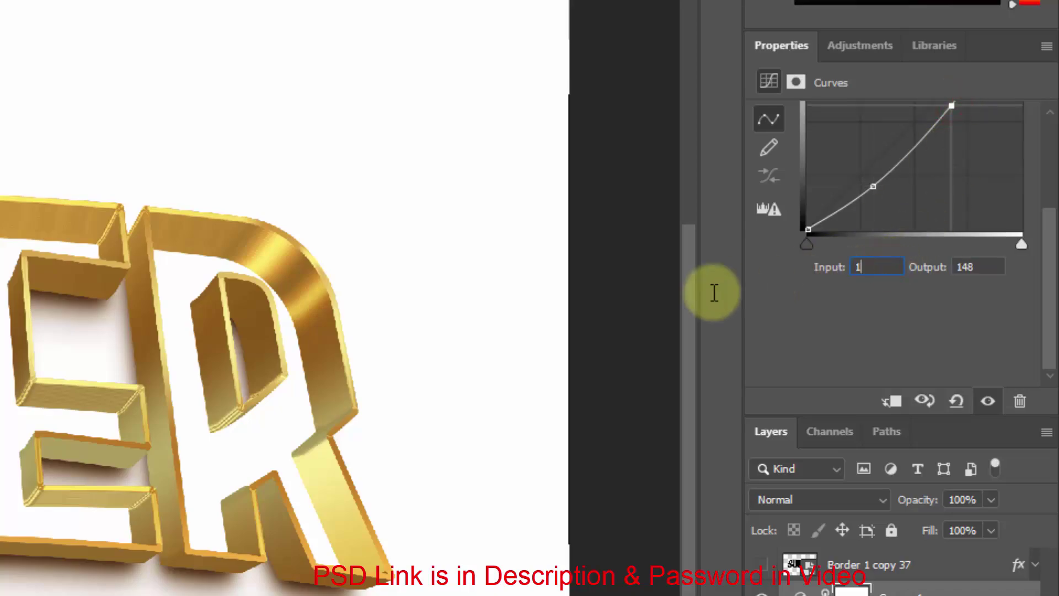
text(68)
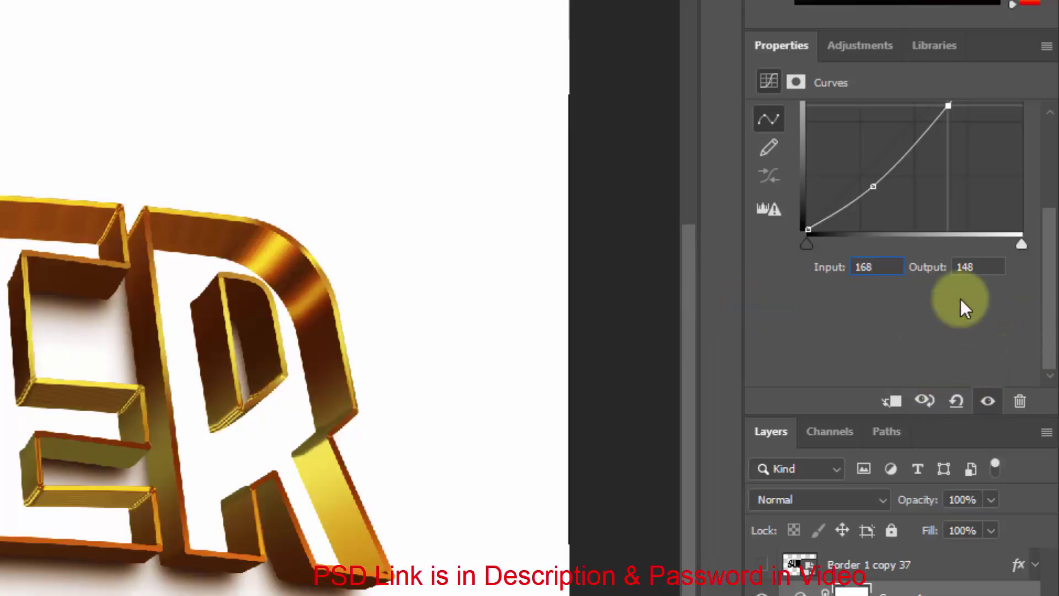
click(982, 267)
text(1)
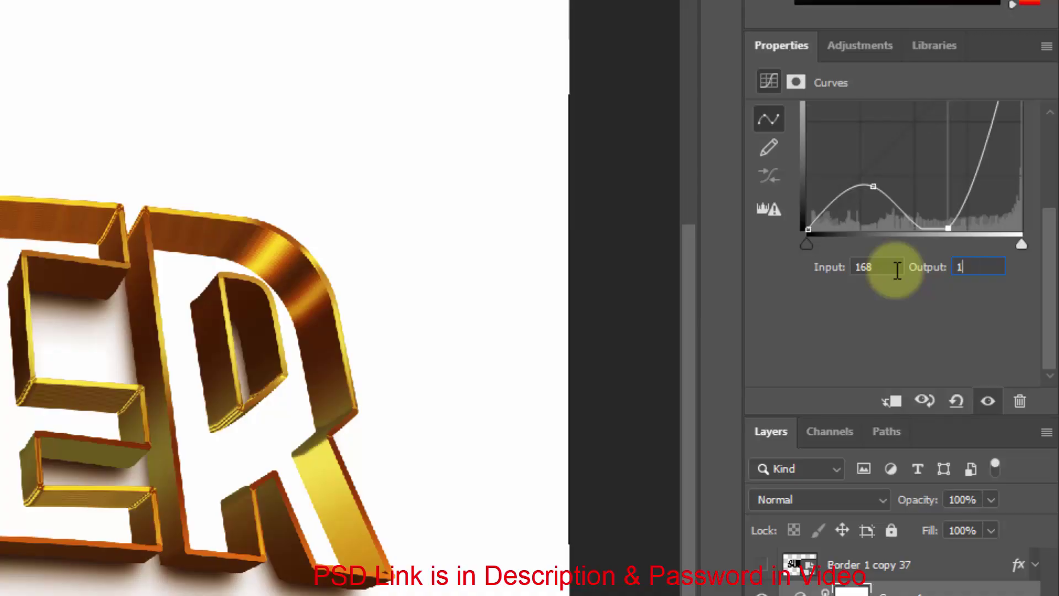
text(59)
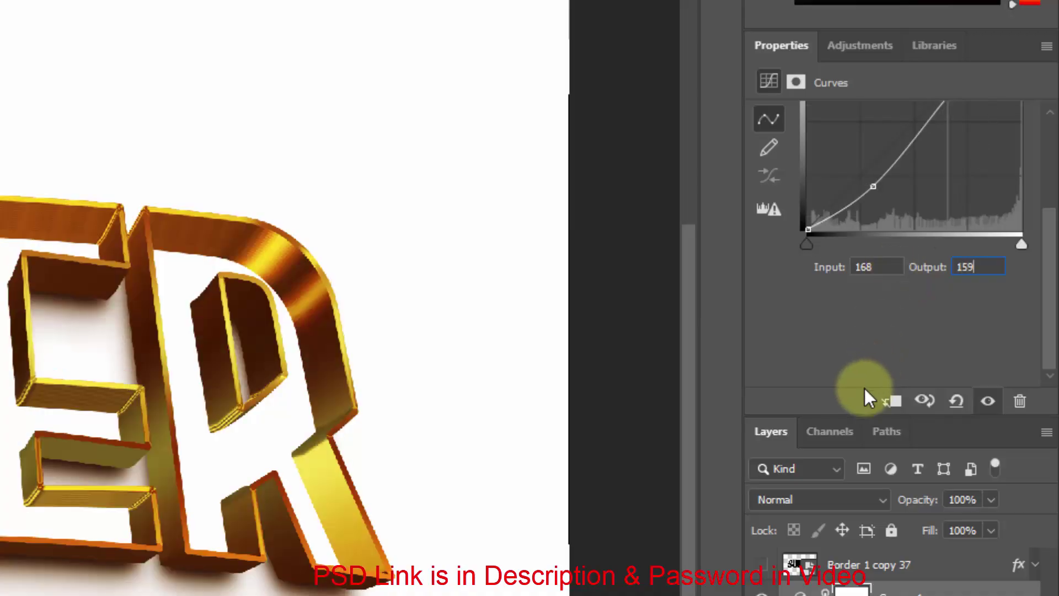
click(891, 401)
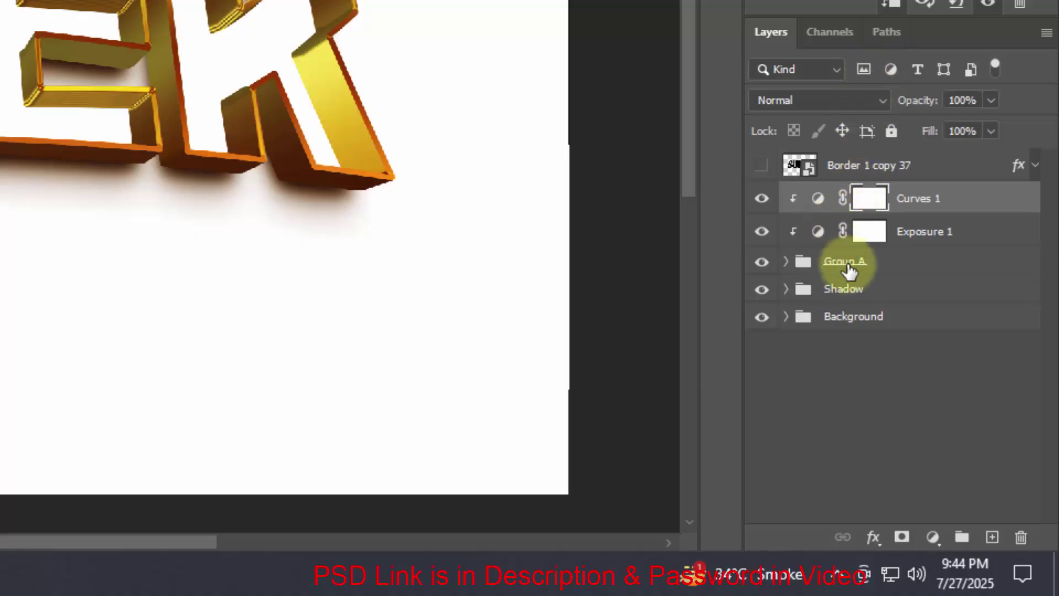
Group Curves 1, Exposure 1 and Group A into a group named '3D 1'.
key(shift)
shift+click(879, 271)
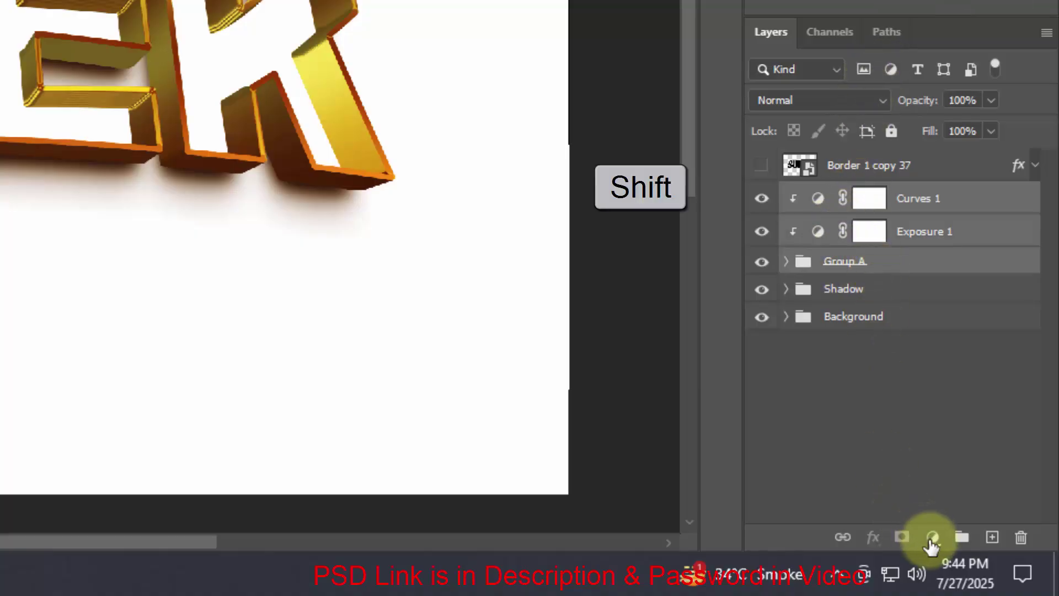
click(958, 540)
double_click(855, 197)
text(3D)
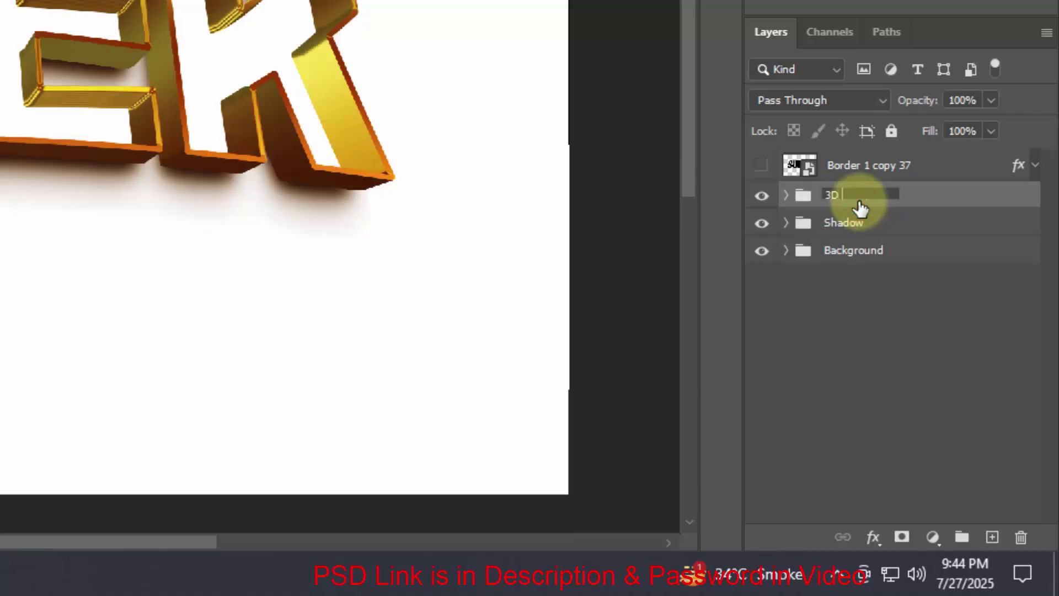
text(1)
key(Return)
Show Border 1 copy 37, clear its layer style, and open its Blending Options.
click(762, 165)
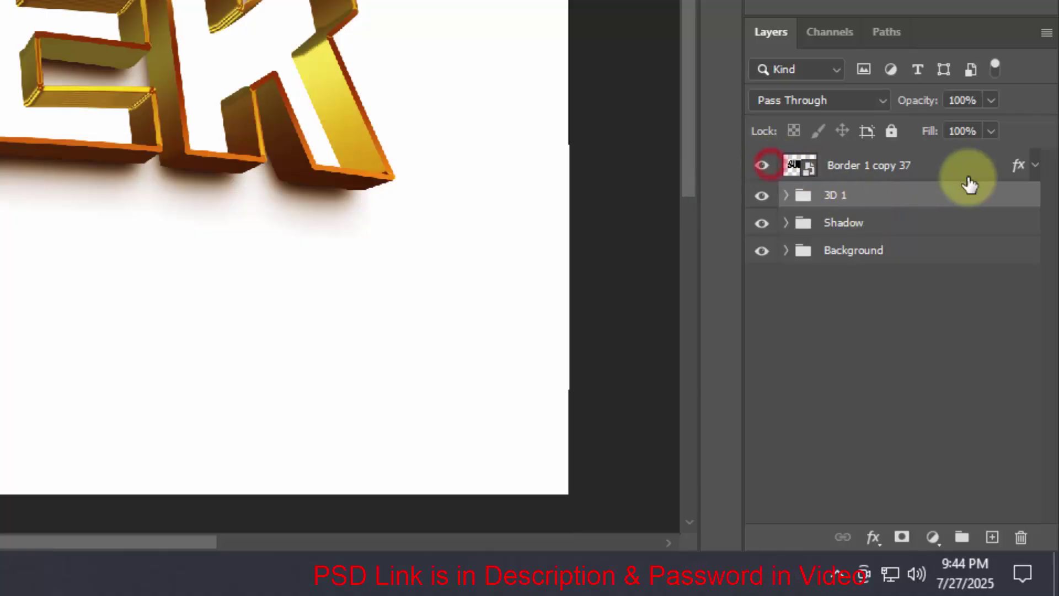
click(969, 175)
right_click(920, 168)
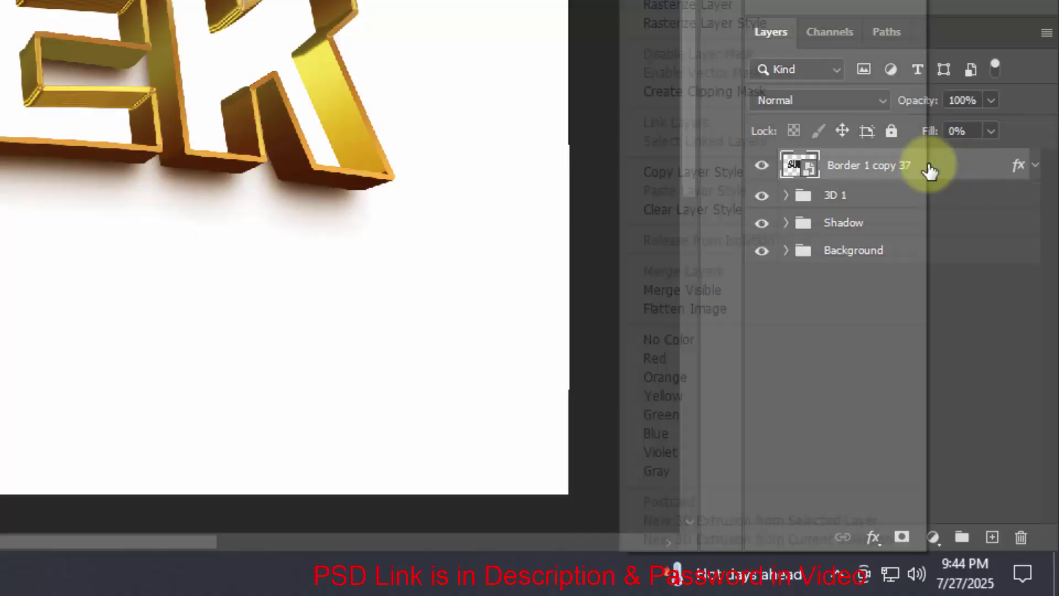
click(763, 210)
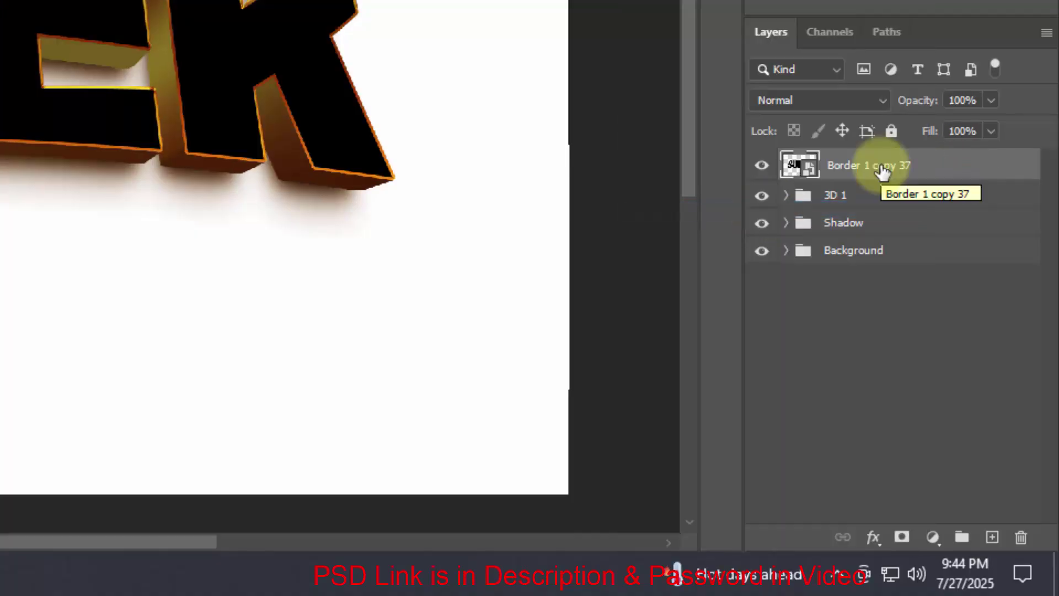
click(877, 549)
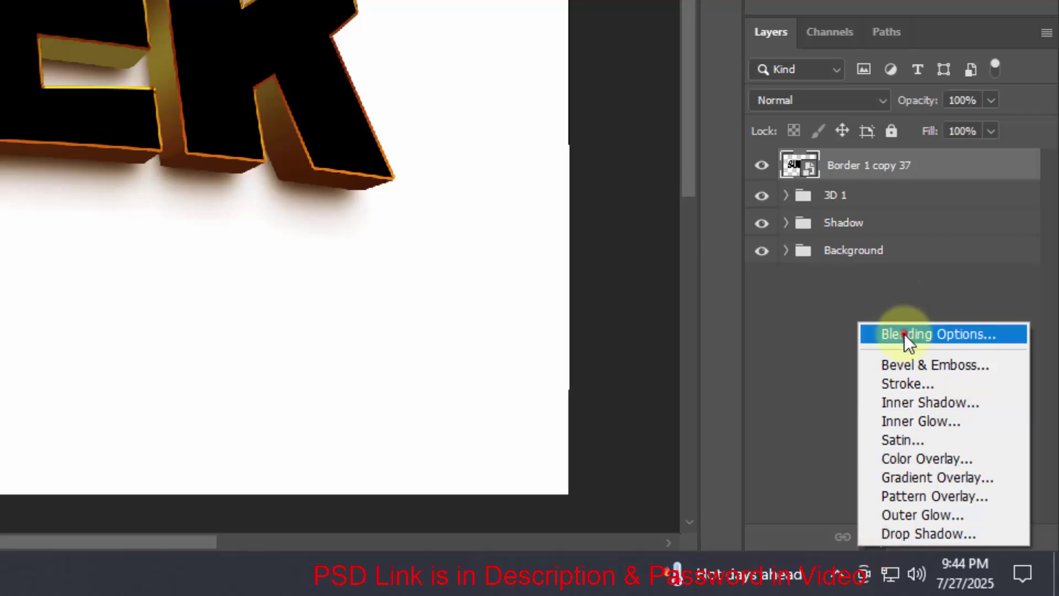
click(904, 333)
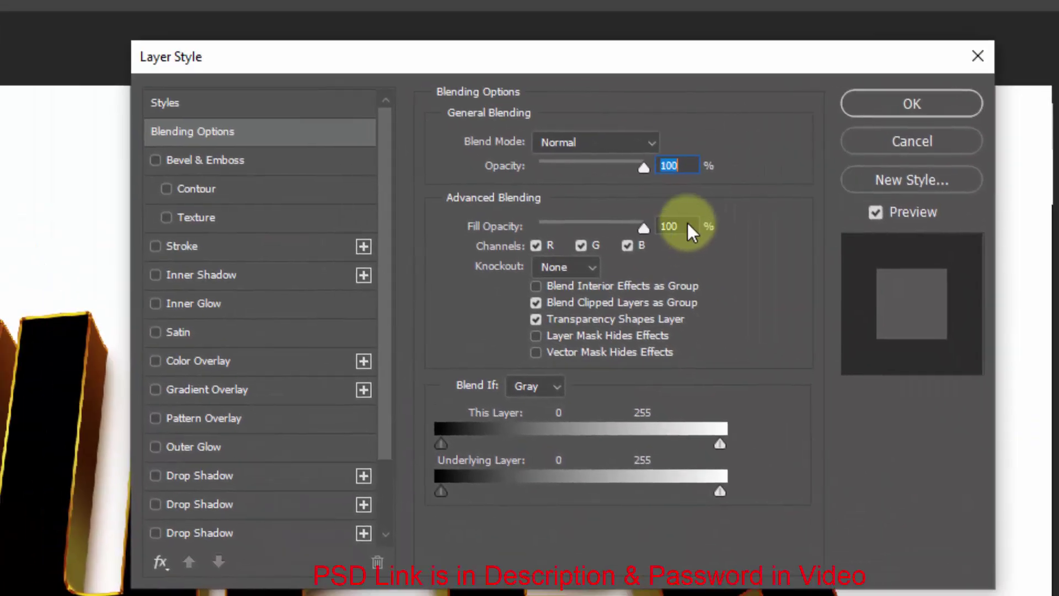
Set Fill Opacity to 0% and enable a Bevel & Emboss with direction Down.
click(691, 232)
text(0)
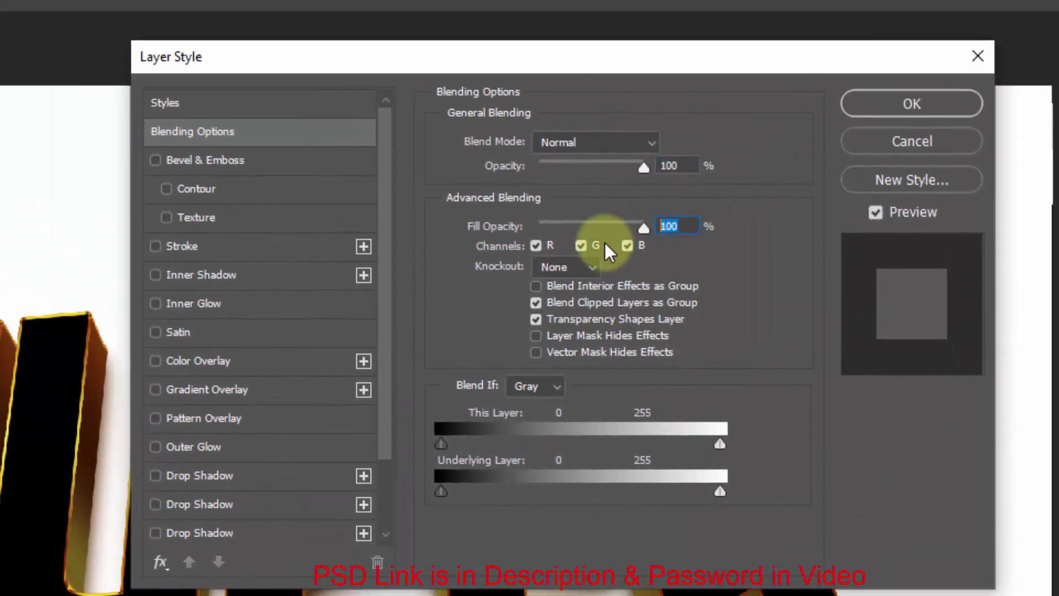
click(244, 158)
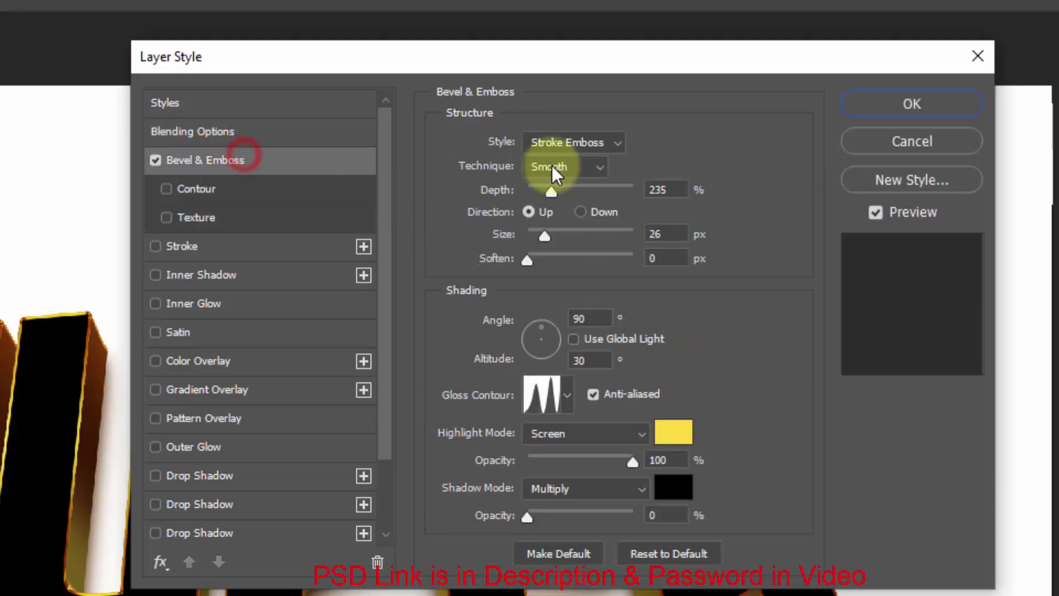
click(678, 189)
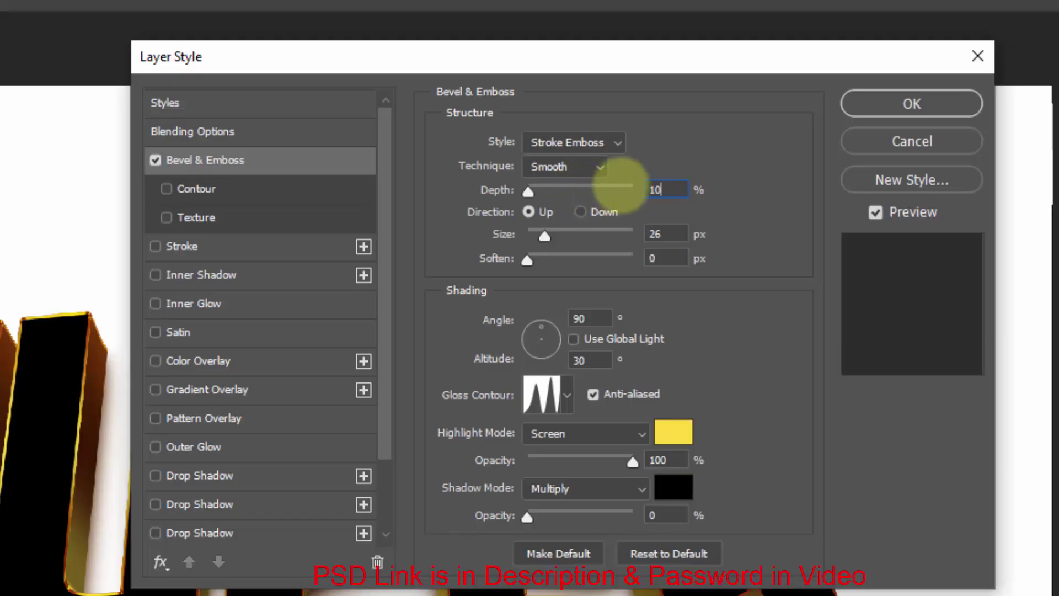
text(00)
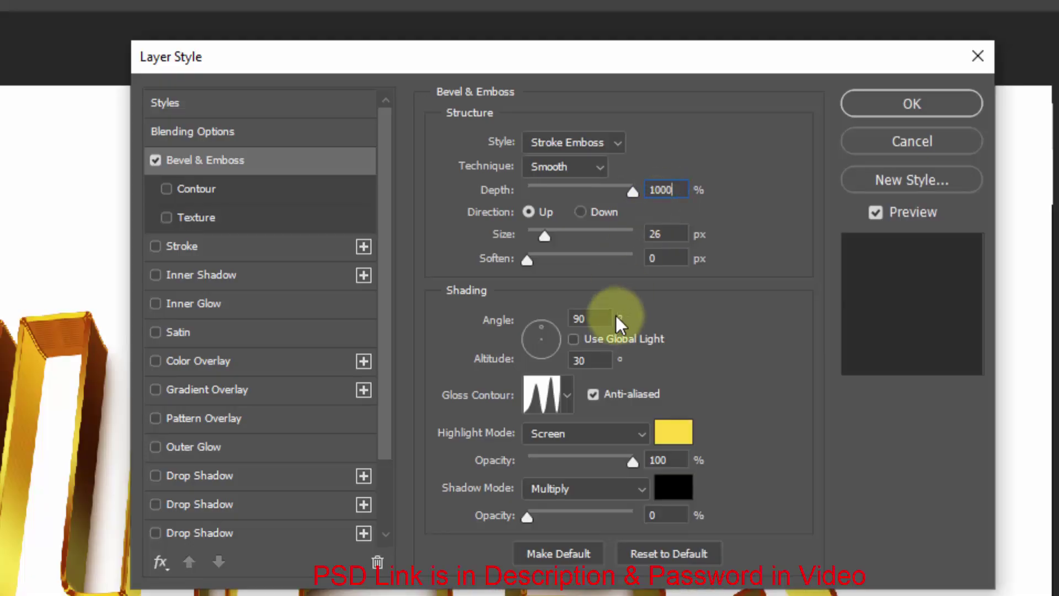
click(603, 215)
click(676, 234)
text(15)
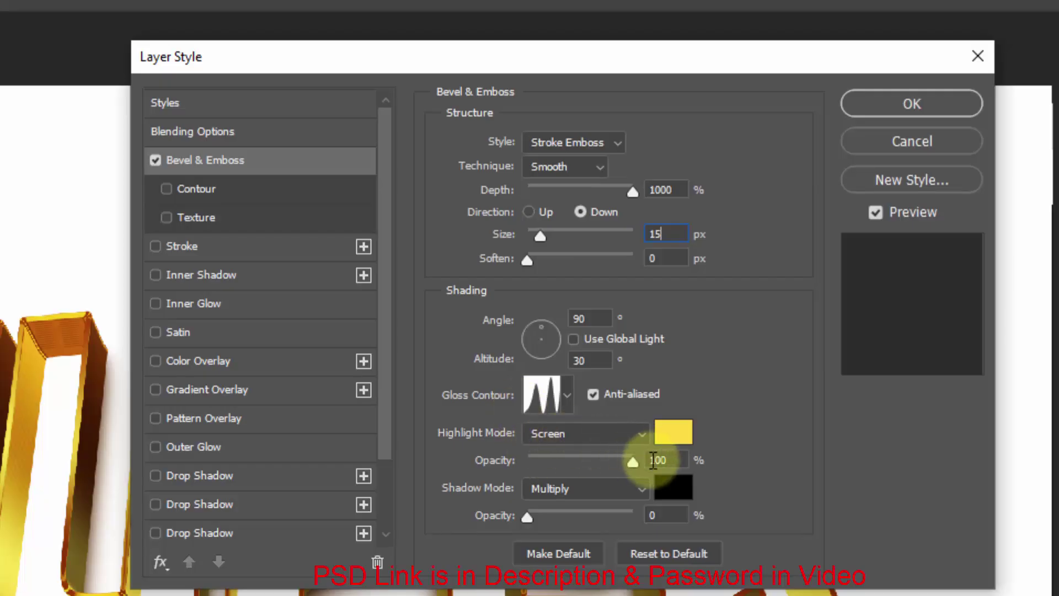
Give the bevel a red #e3212a highlight, 10% shadow opacity and a Contour.
click(674, 438)
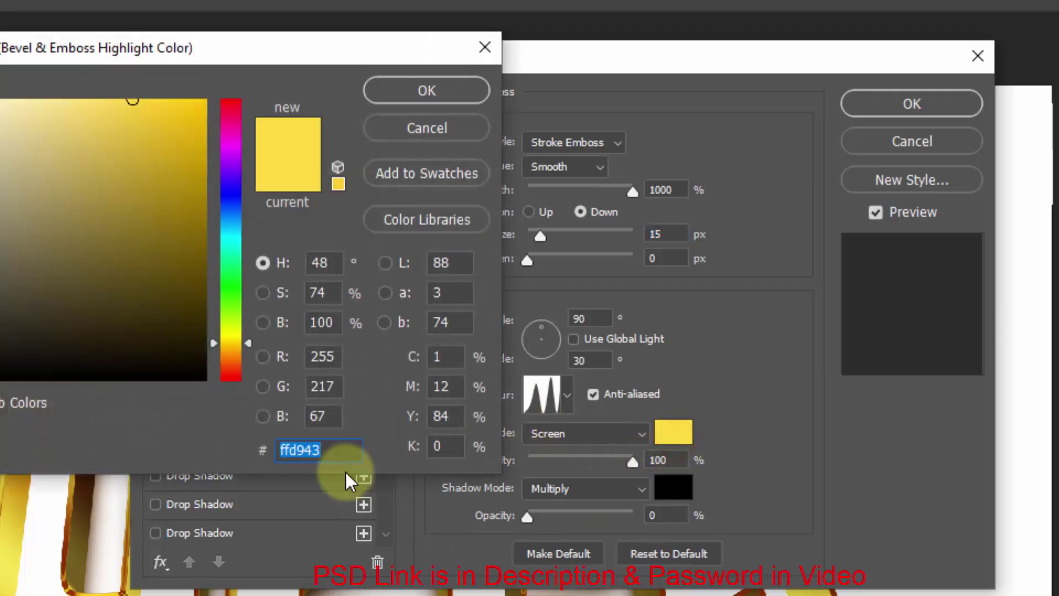
text(e3)
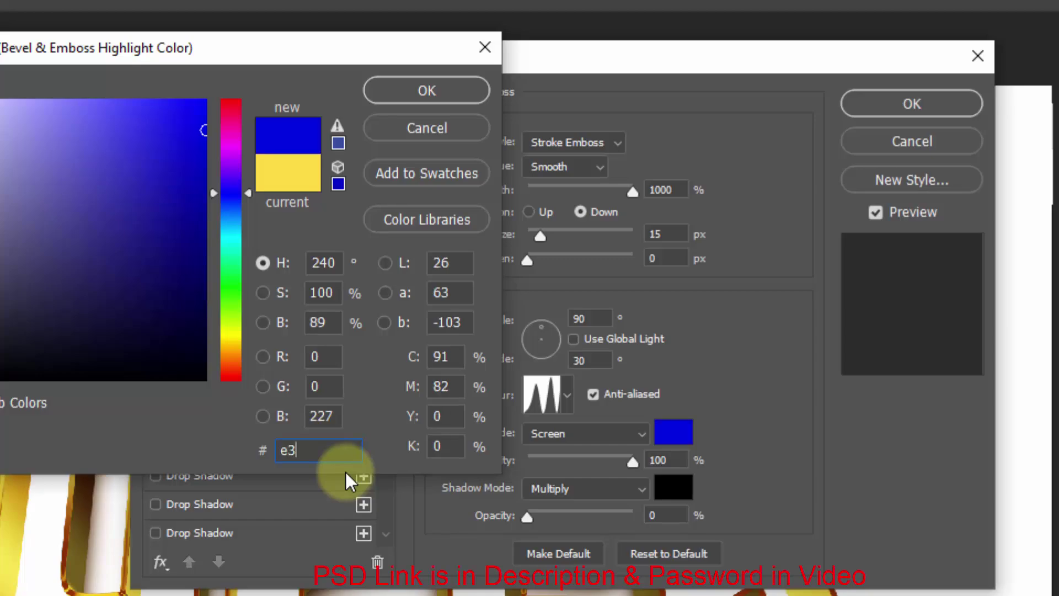
text(212a)
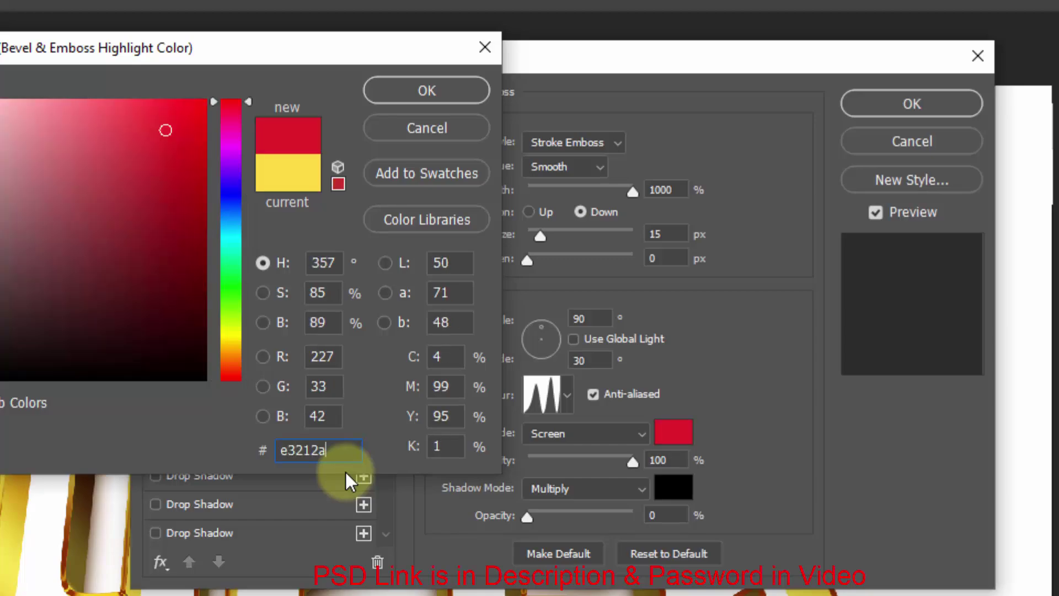
click(452, 89)
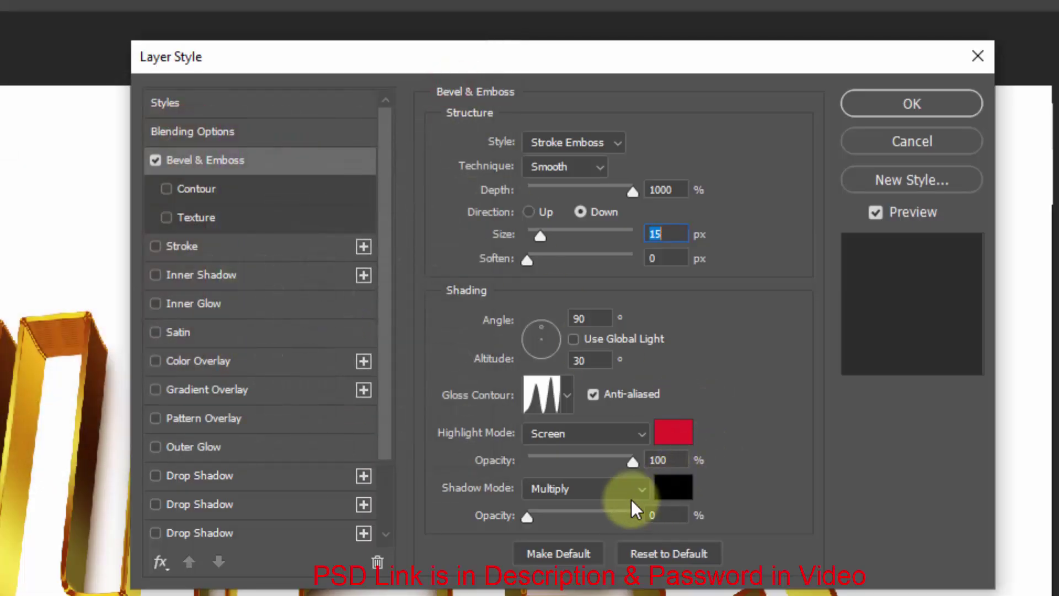
click(663, 516)
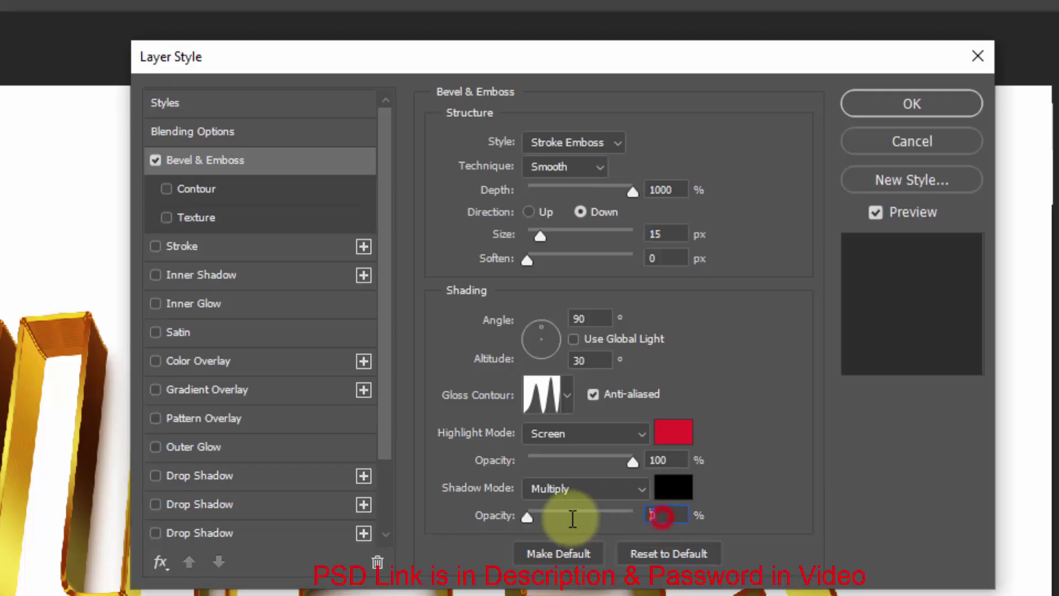
text(10)
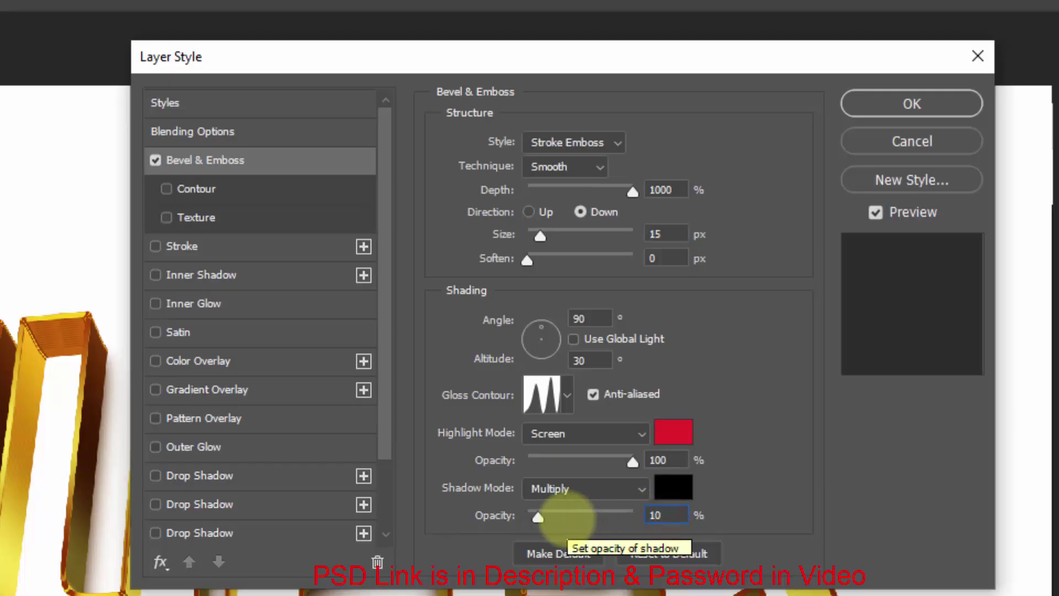
click(238, 187)
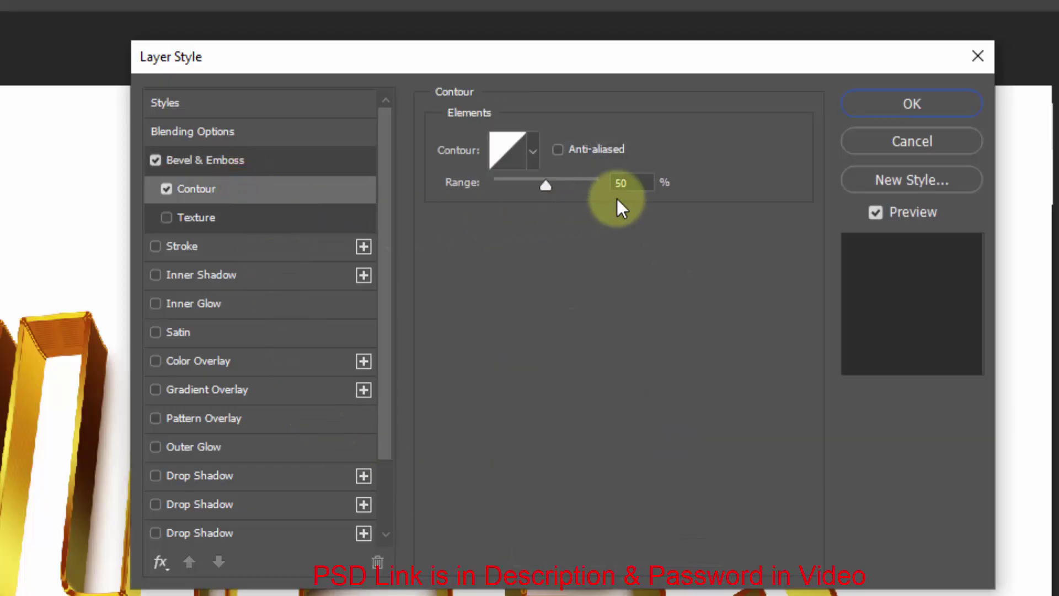
drag(637, 184, 510, 192)
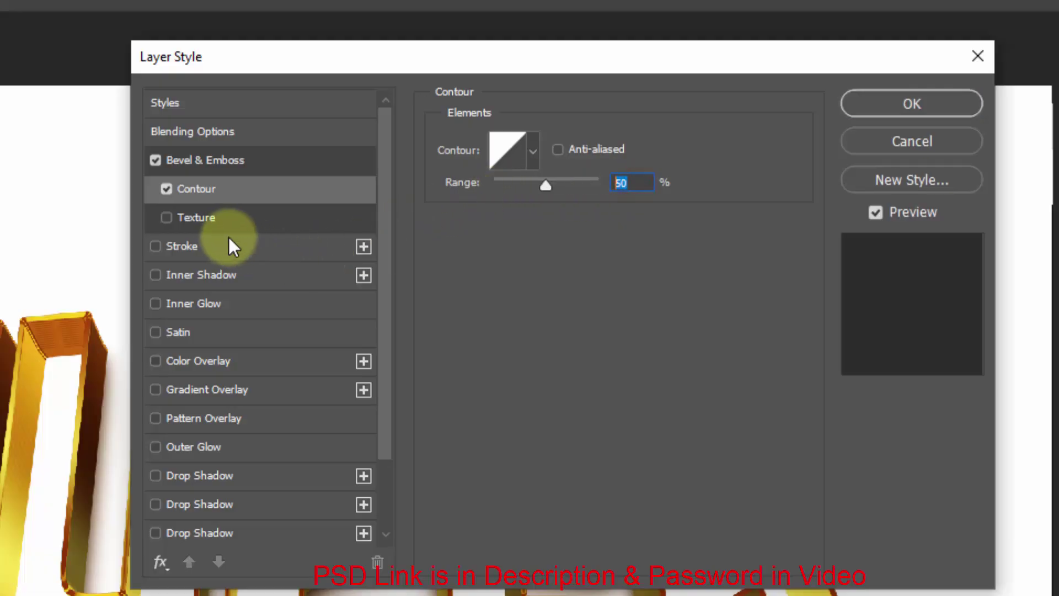
Add a 5 px Stroke positioned Inside to the border layer.
click(218, 245)
double_click(650, 140)
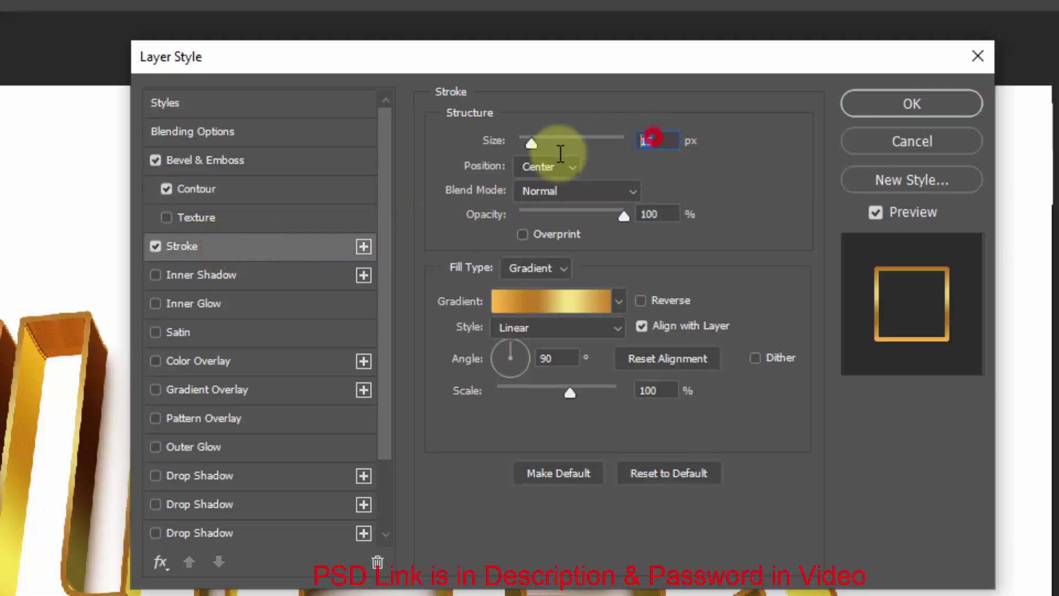
text(5)
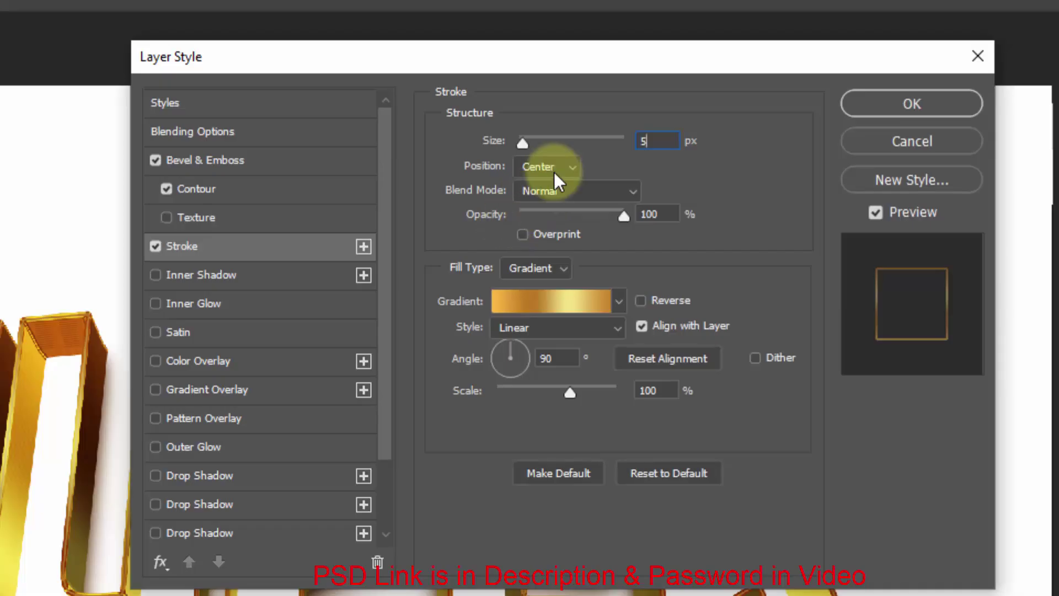
click(554, 170)
click(550, 202)
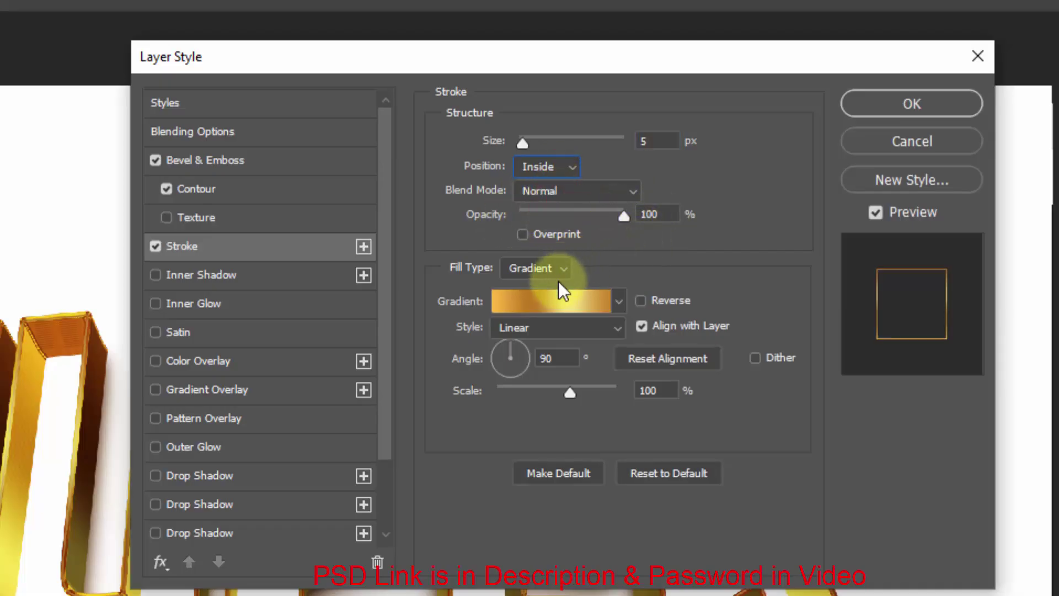
Import the RED Gradients file, fill the stroke with RED G, and apply the style.
click(552, 301)
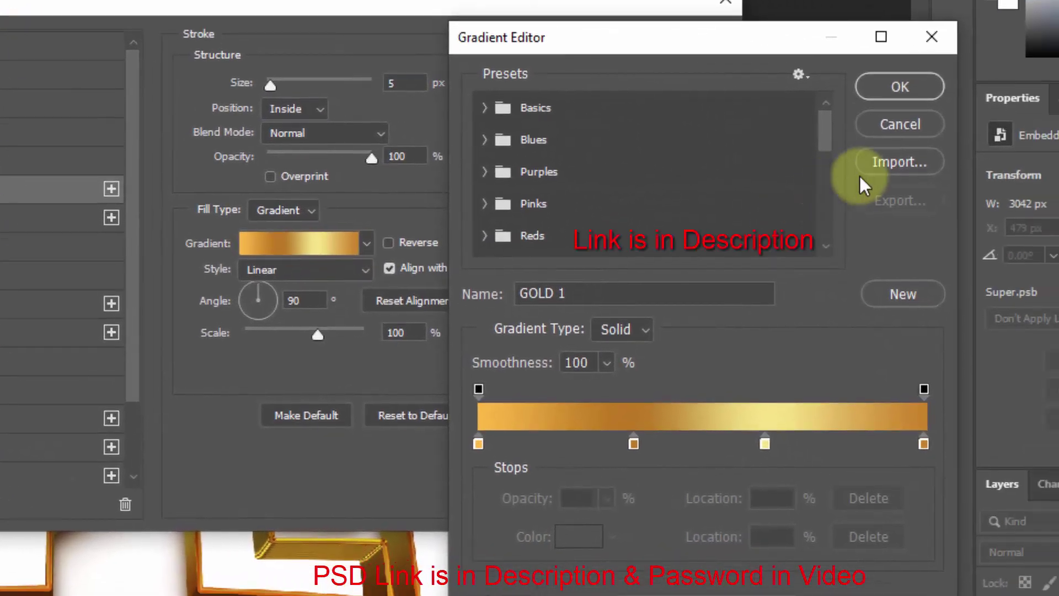
click(922, 164)
click(329, 78)
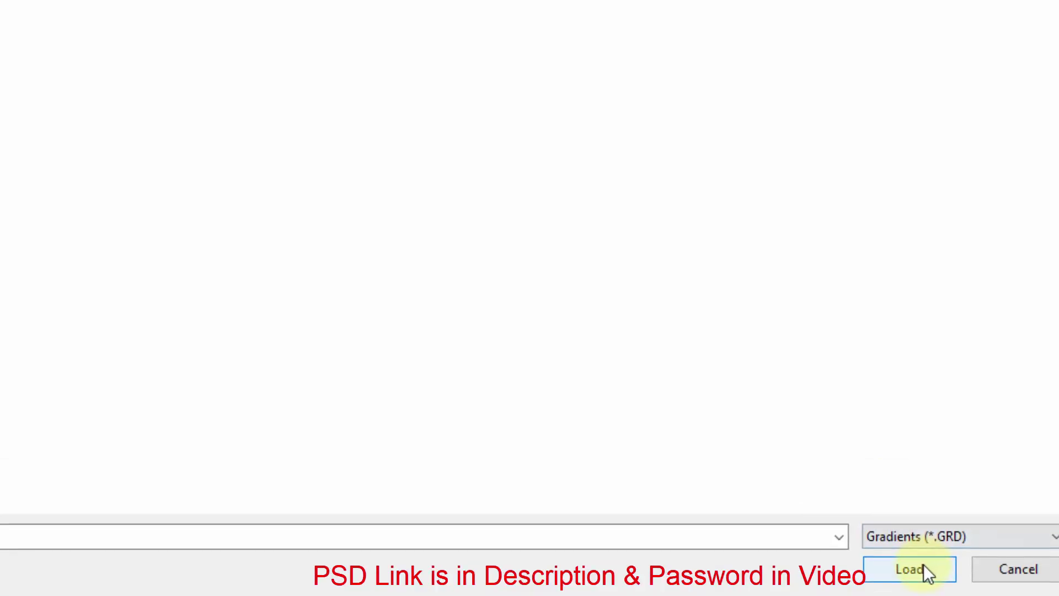
click(926, 568)
drag(900, 175, 899, 296)
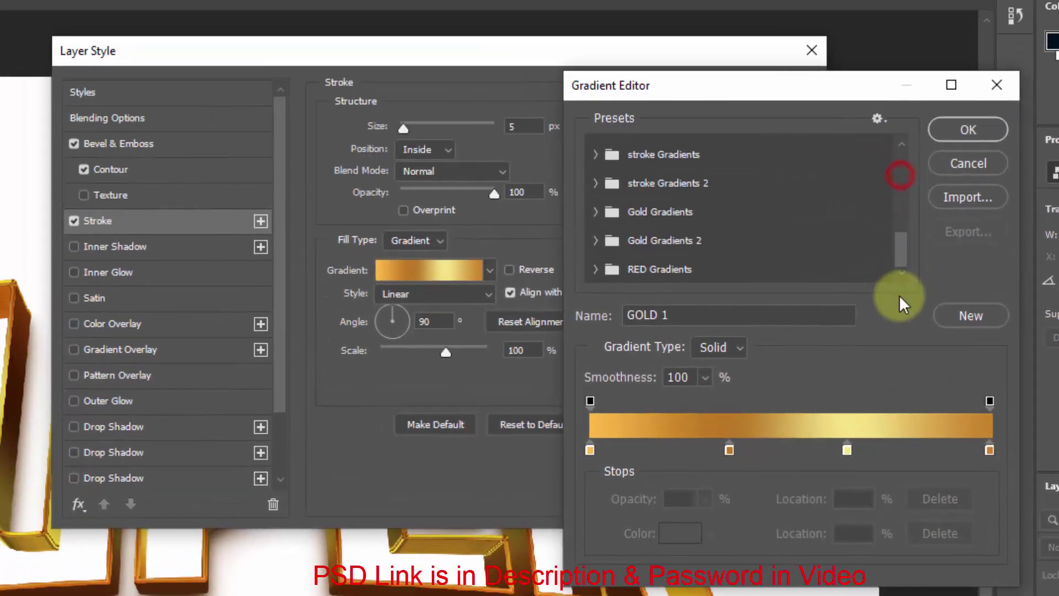
click(599, 271)
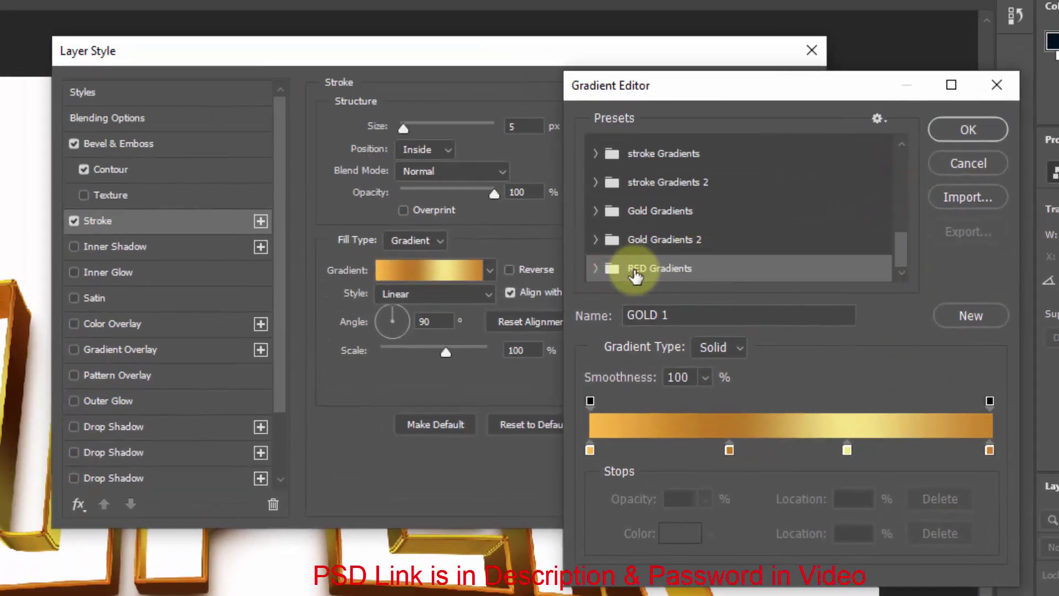
click(596, 268)
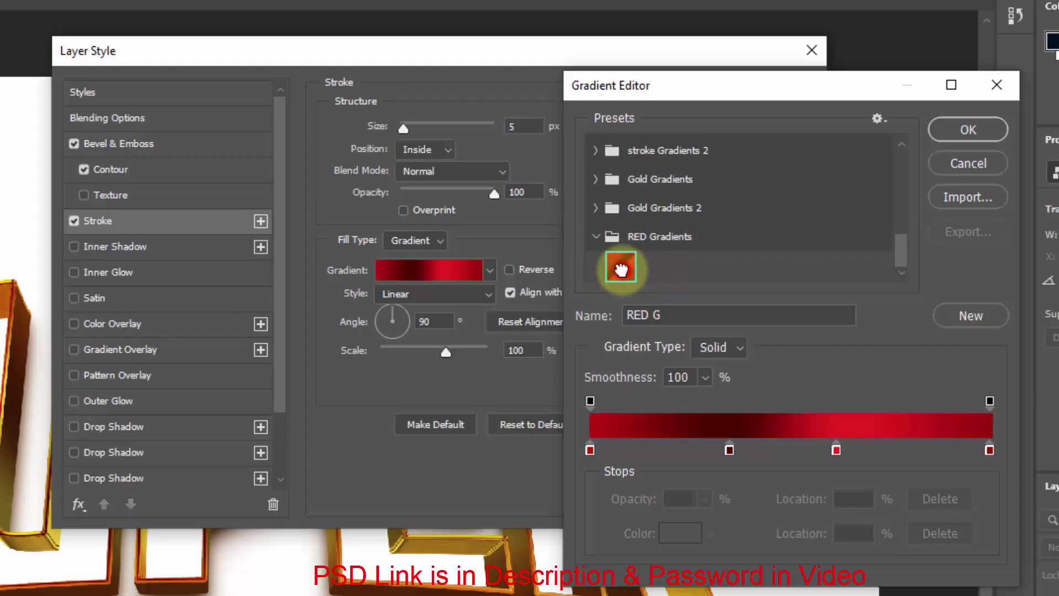
click(956, 132)
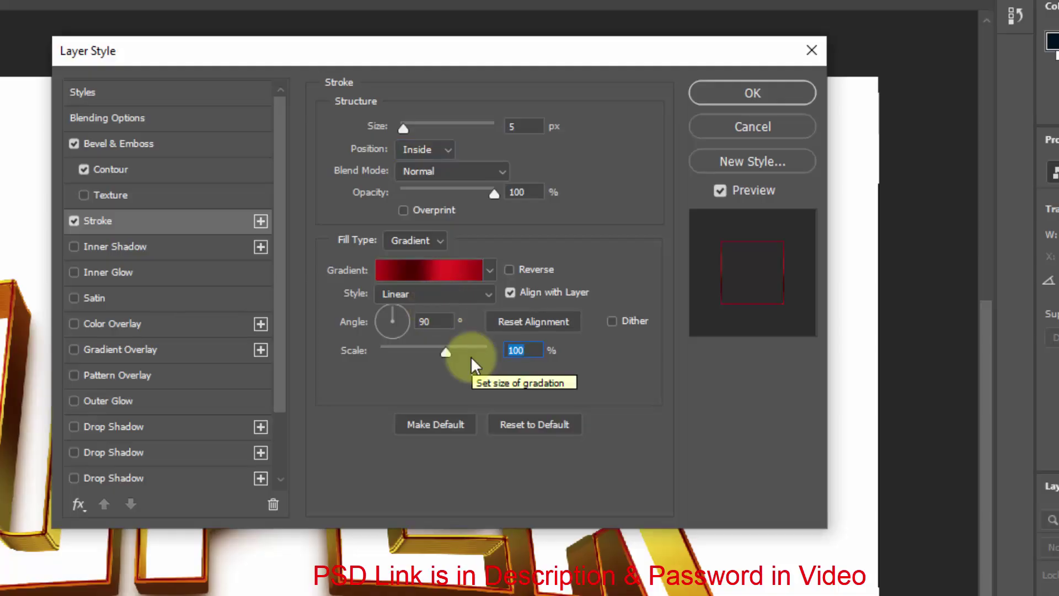
click(752, 93)
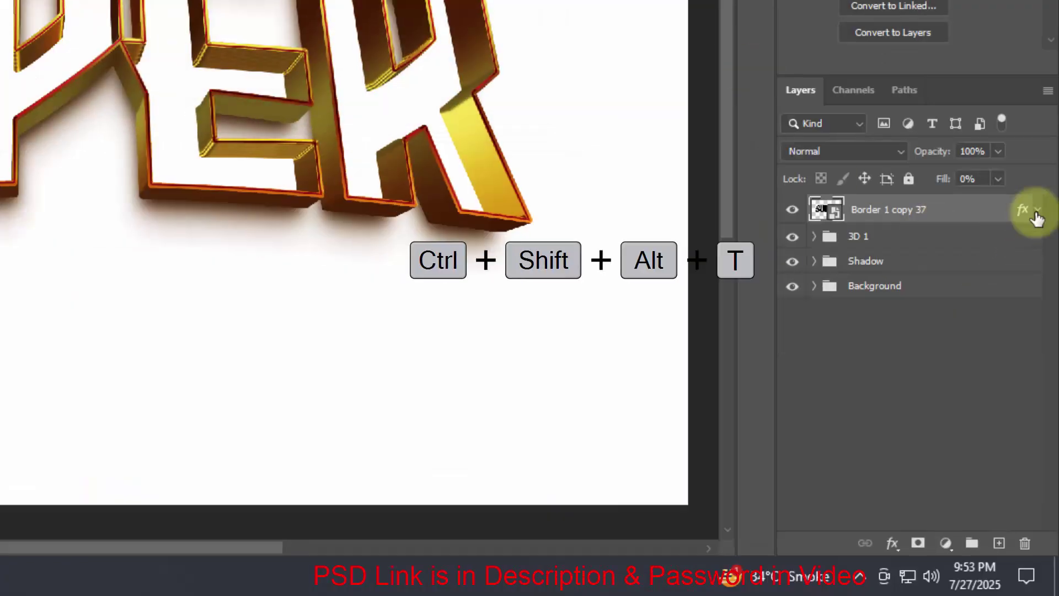
Repeat the transformed duplicate (Ctrl+Shift+Alt+T) to build border copies up to copy 51.
key(ctrl+shift+alt+t)
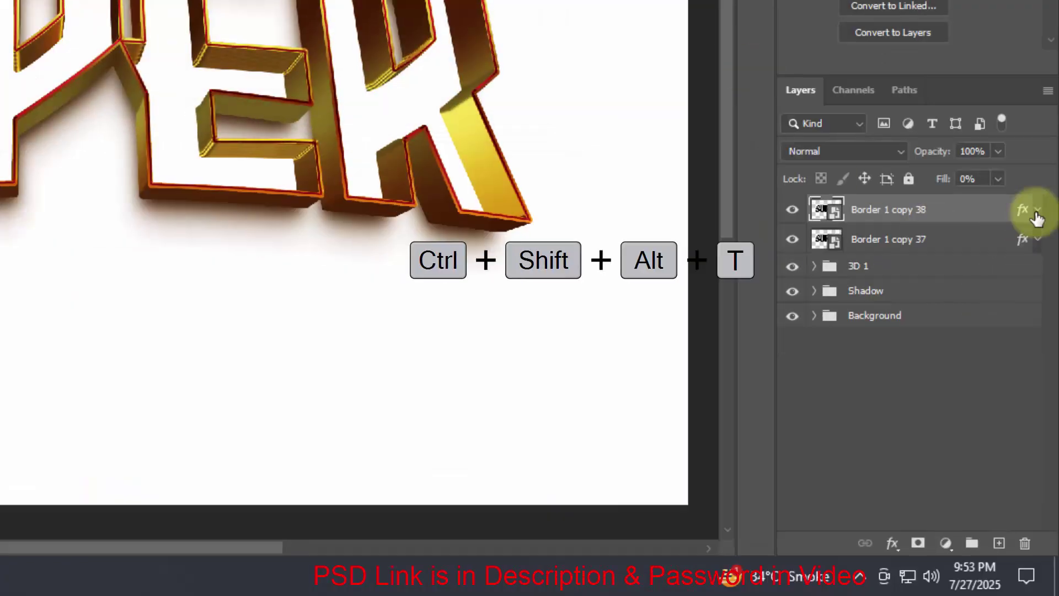
key(ctrl+shift+alt+t)
key(ctrl+shift+alt+t)
key(ctrl+shift+alt+t)
key(ctrl+shift+alt+t)
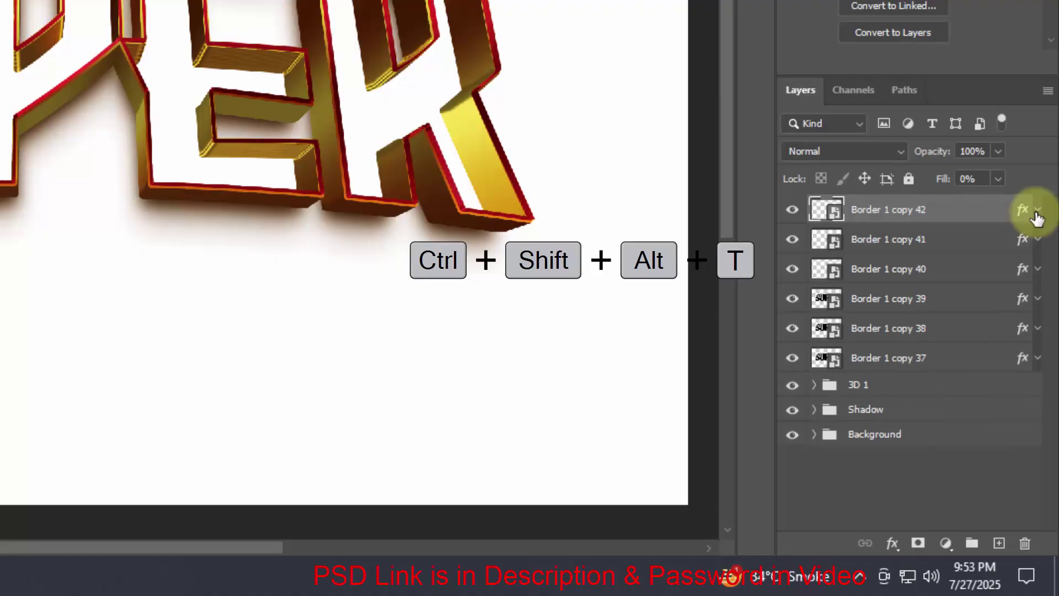
key(ctrl+shift+alt+t)
key(ctrl+shift+alt+t)
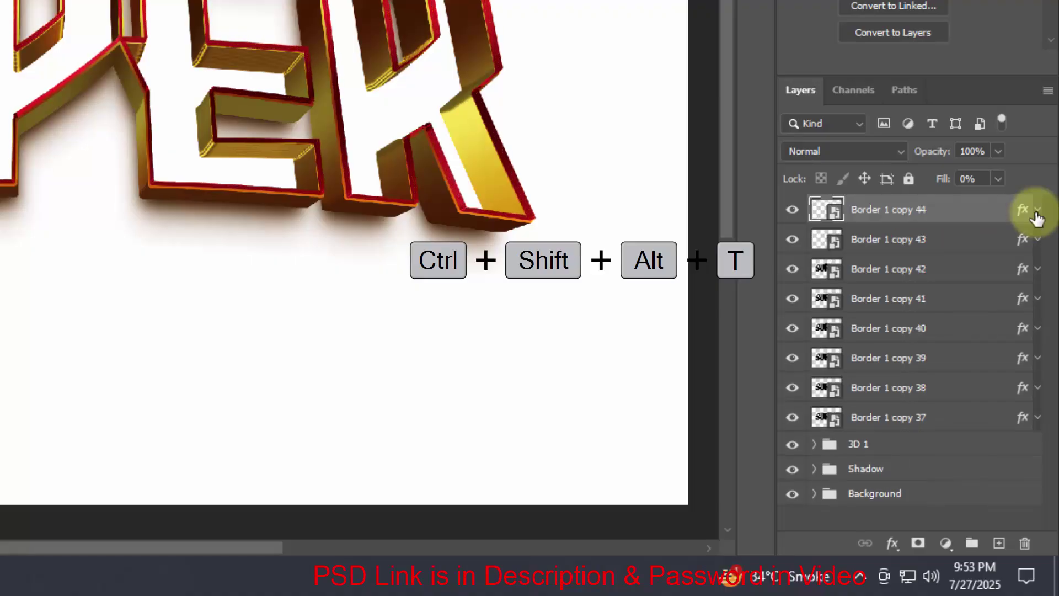
key(ctrl+shift+alt+t)
key(ctrl+shift+alt+t)
key(ctrl+shift+alt+t)
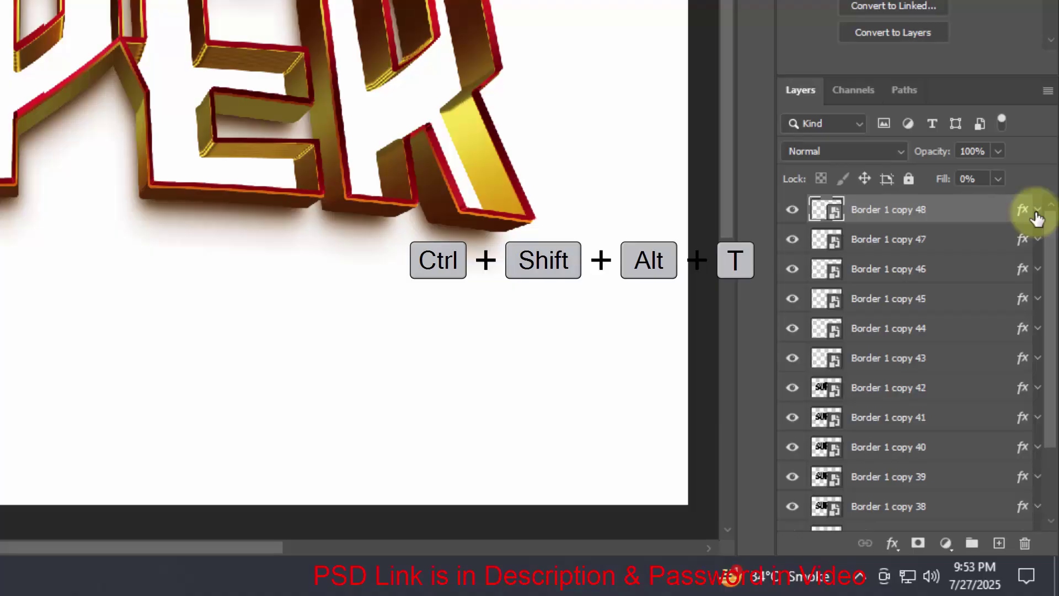
key(ctrl+shift+alt+t)
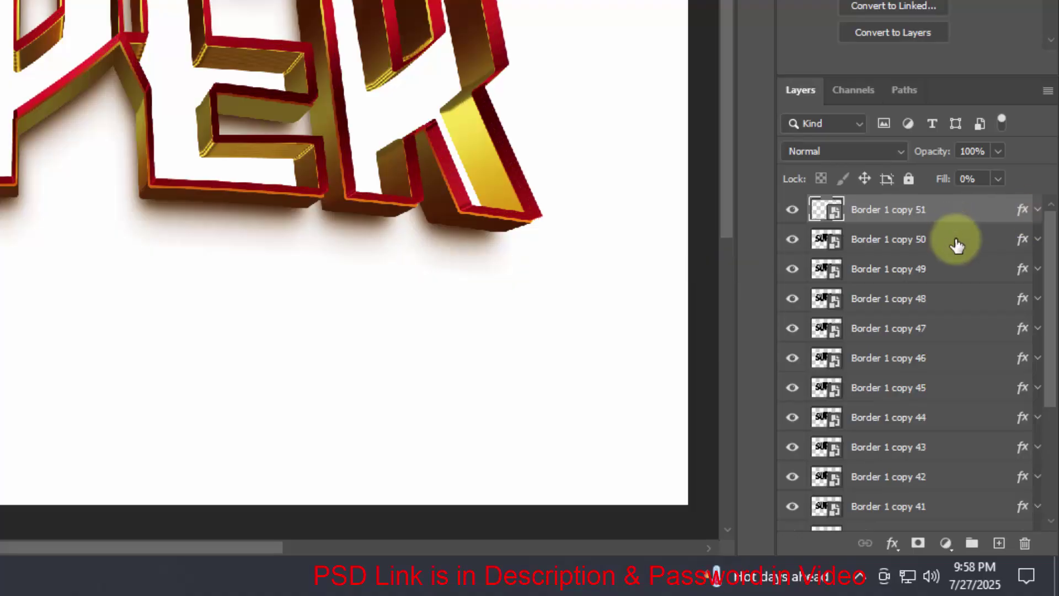
Group Border 1 copies 37 through 50 and name the group 'Group B'.
click(958, 248)
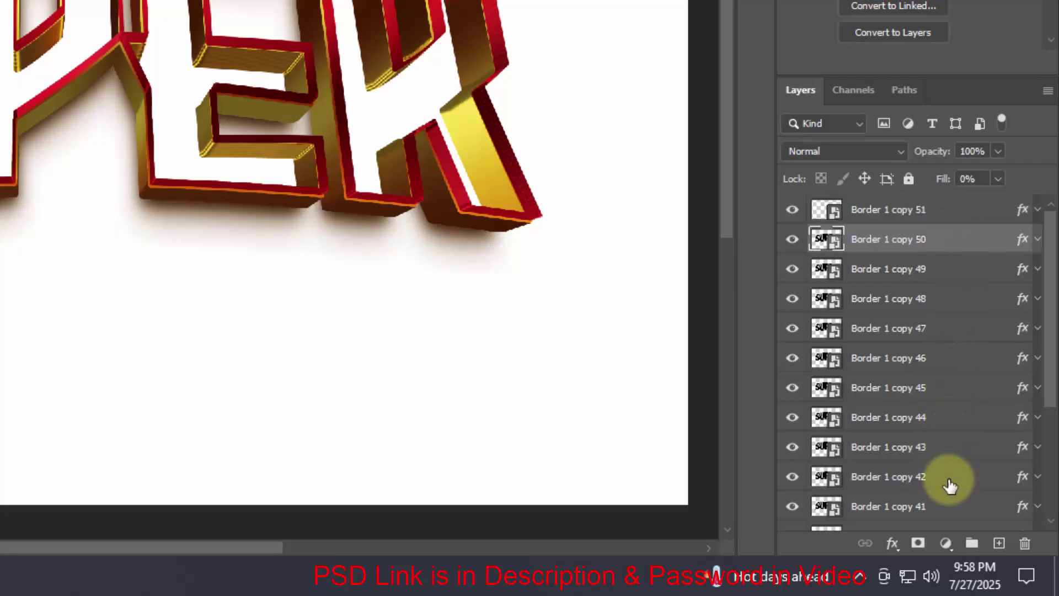
scroll(919, 519, down, 5)
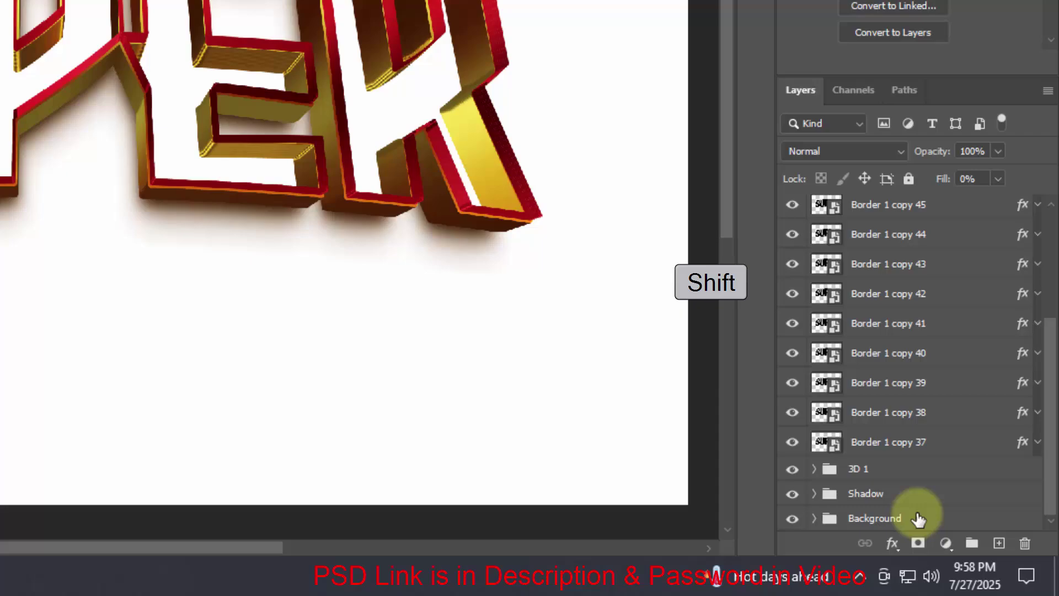
shift+click(917, 441)
click(974, 548)
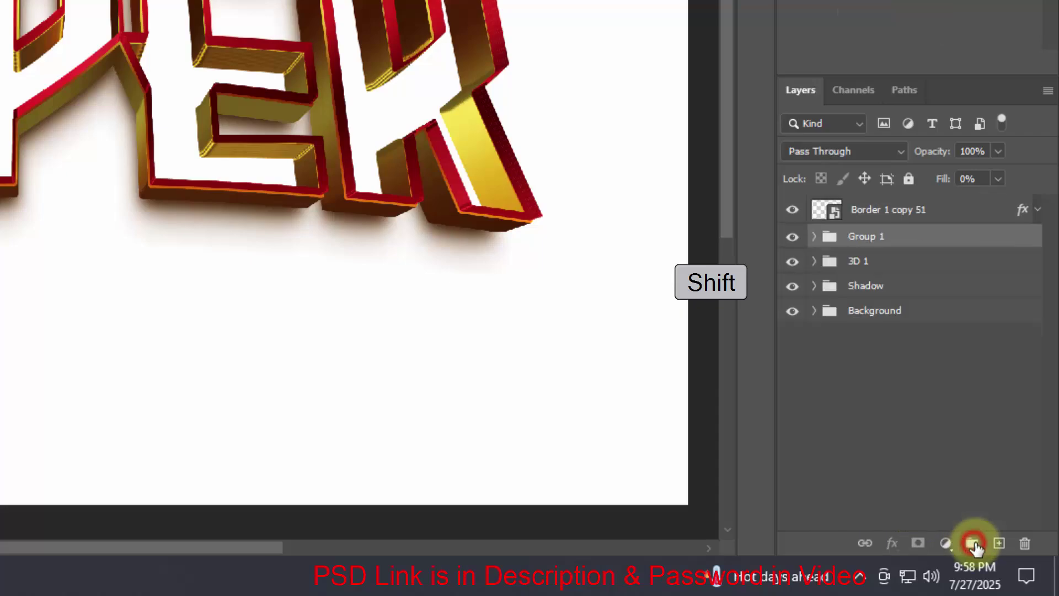
double_click(877, 236)
text(B)
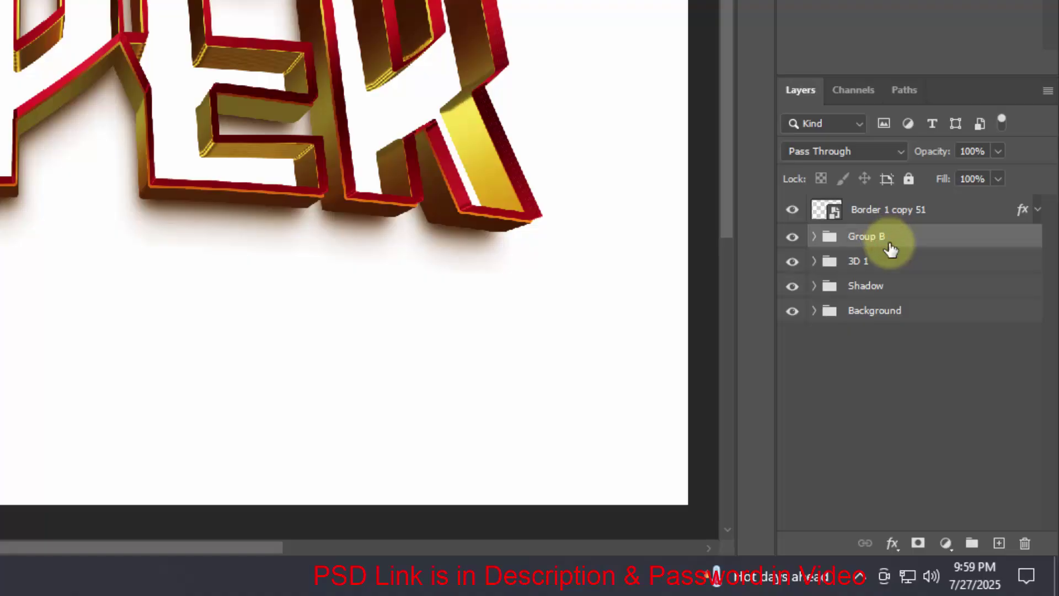
Add an Exposure adjustment with gamma 0.61 clipped to Group B, and select it with Group B.
click(946, 543)
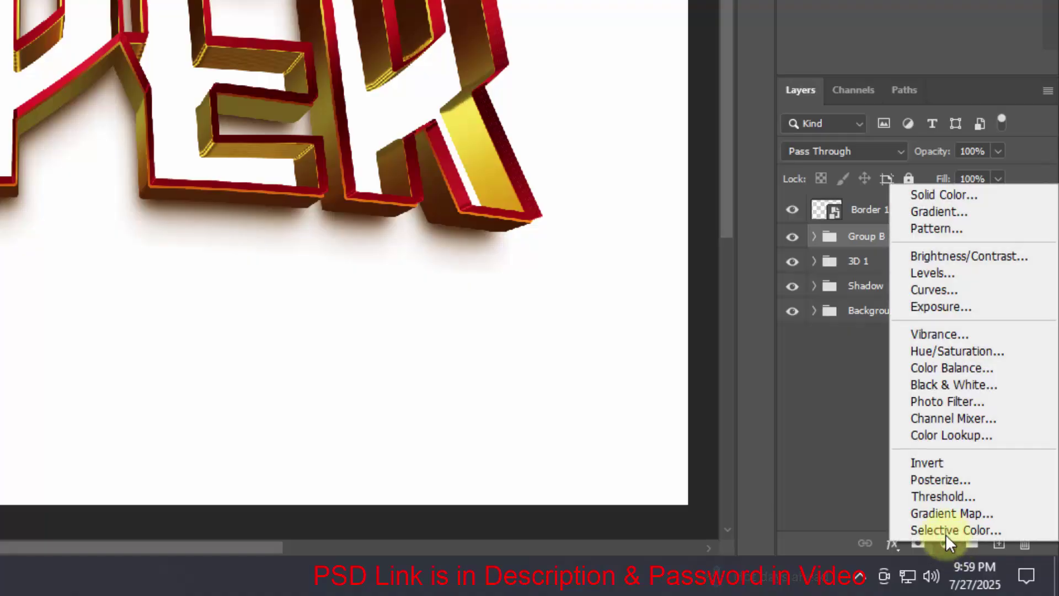
click(932, 307)
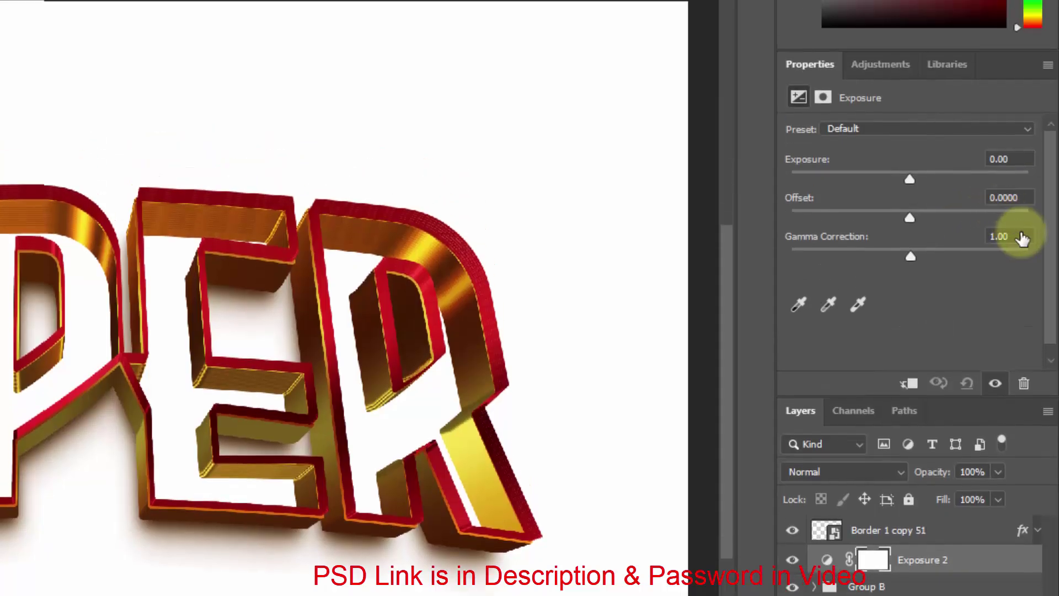
click(997, 236)
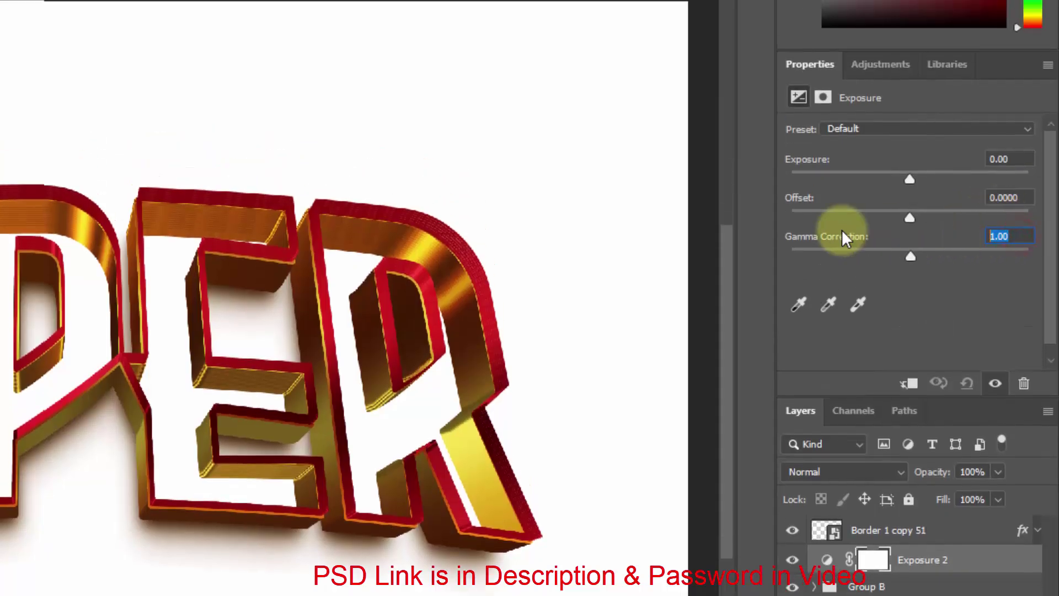
text(.61)
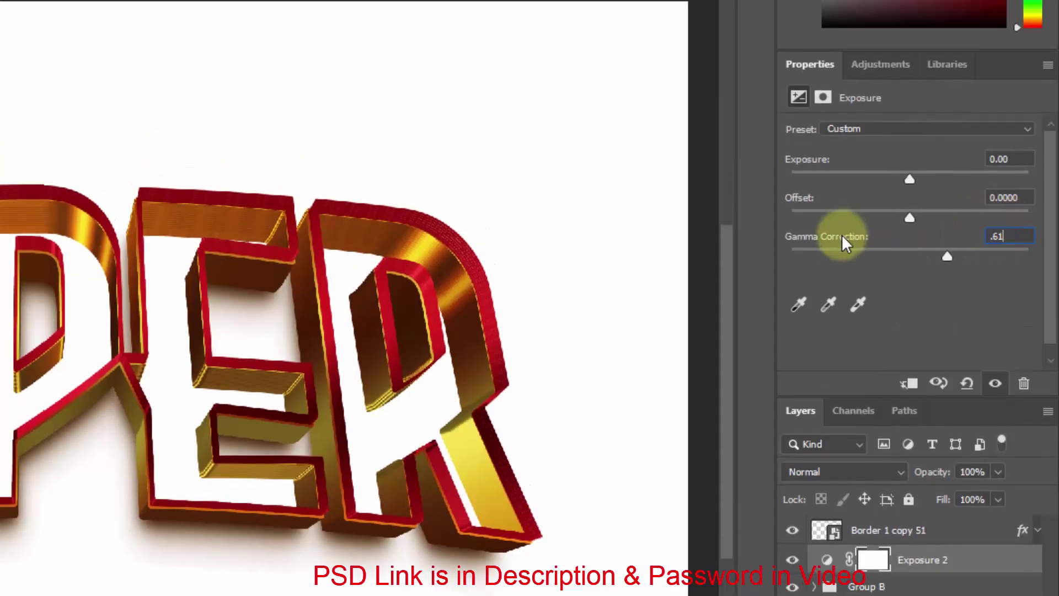
click(910, 384)
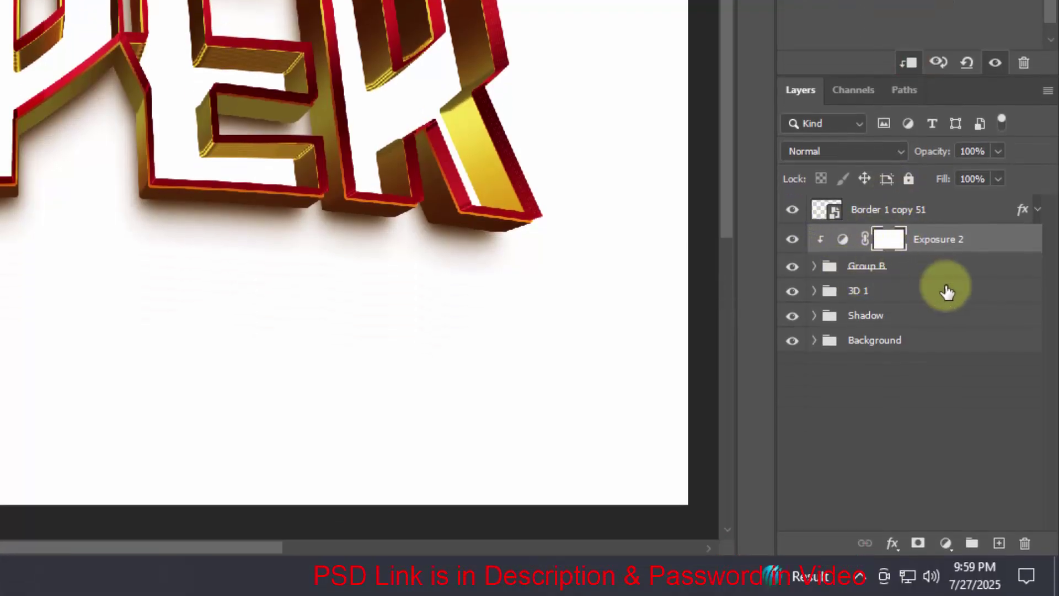
shift+click(930, 267)
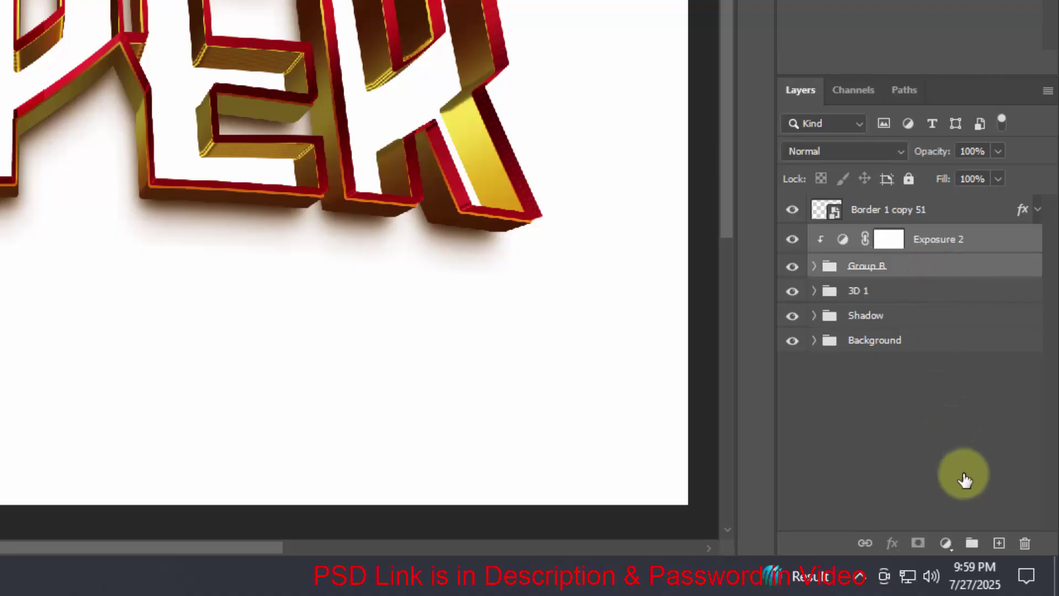
Group Exposure 2 and Group B into '3D 2', then select Border 1 copy 51.
click(973, 543)
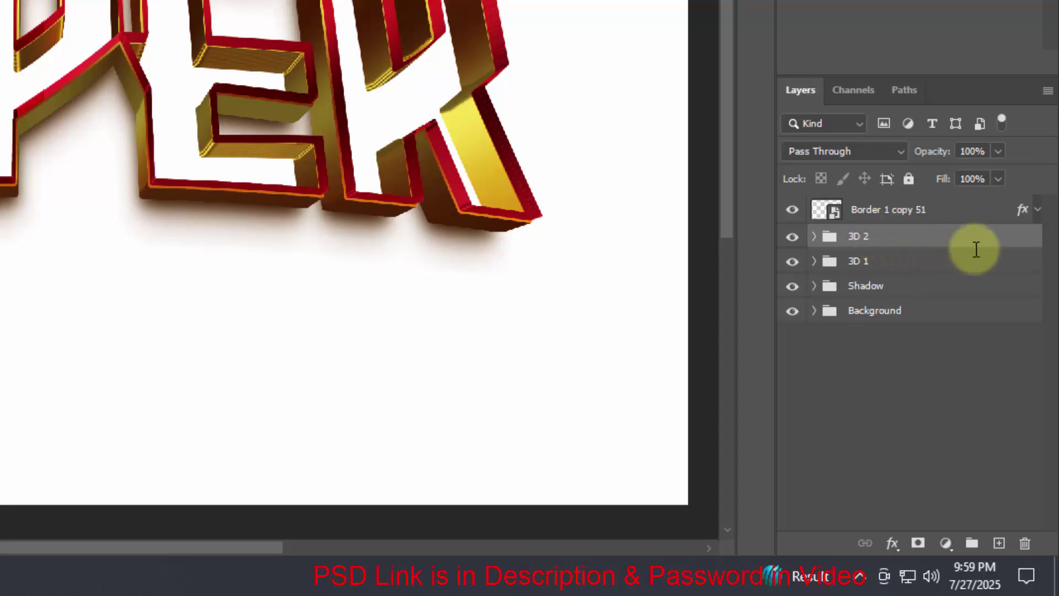
click(969, 211)
In Border 1 copy 51's layer style, turn off the bevel contour and enable Gradient Overlay.
double_click(1023, 211)
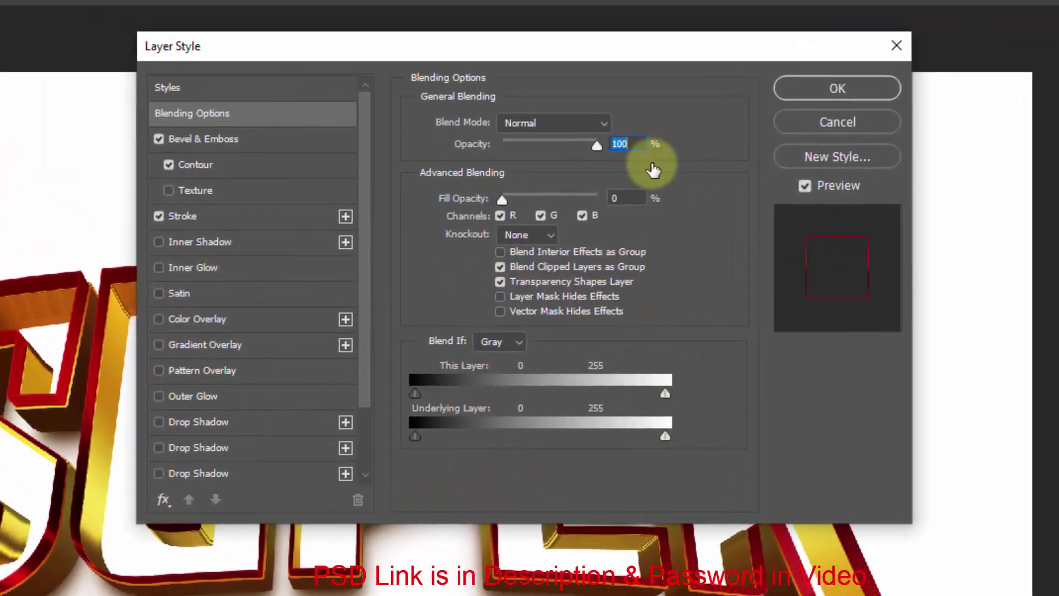
double_click(629, 198)
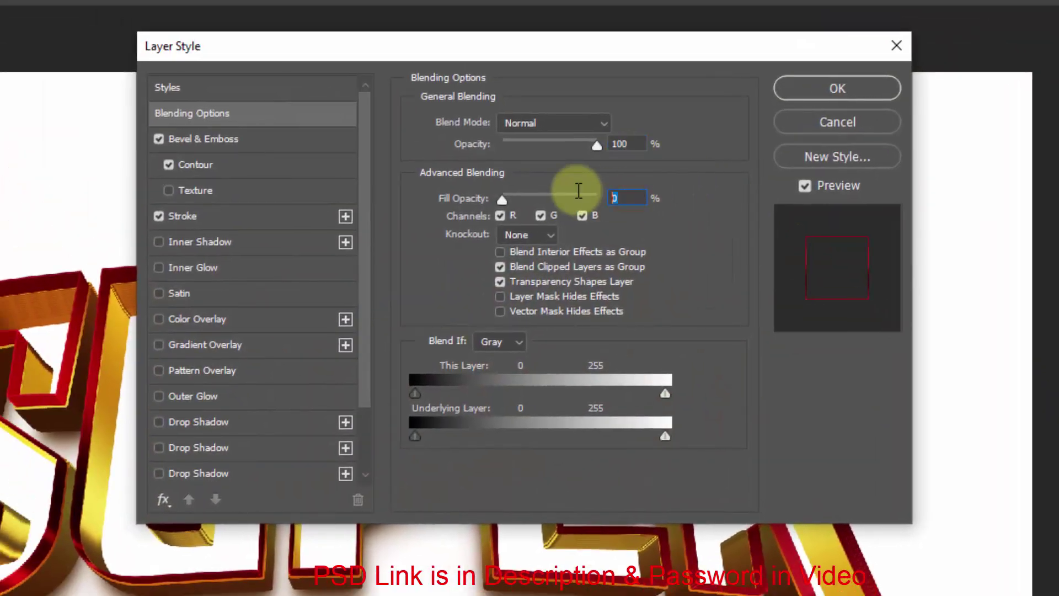
click(173, 165)
click(159, 216)
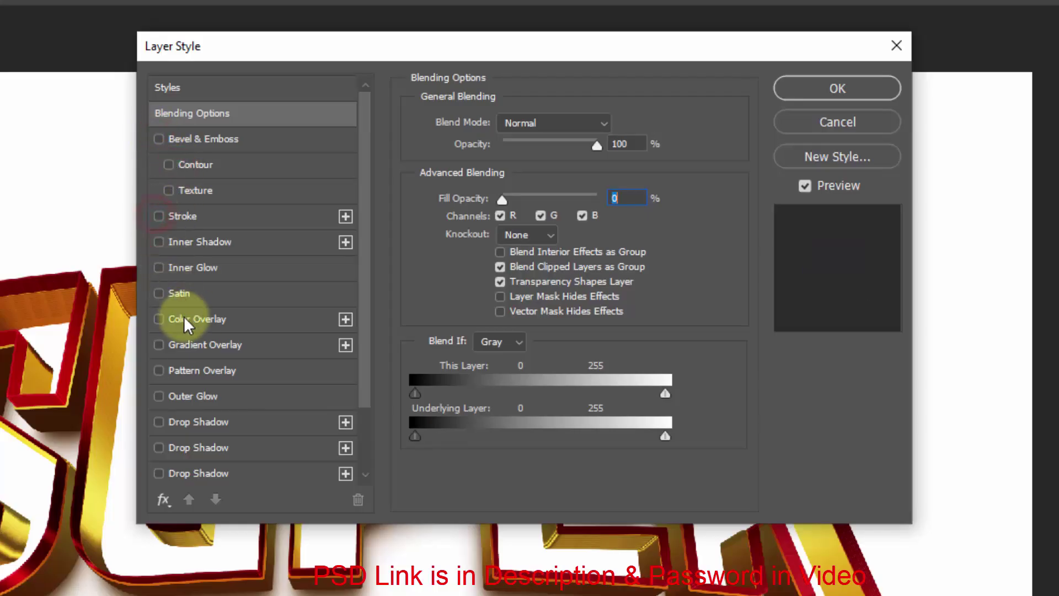
click(190, 344)
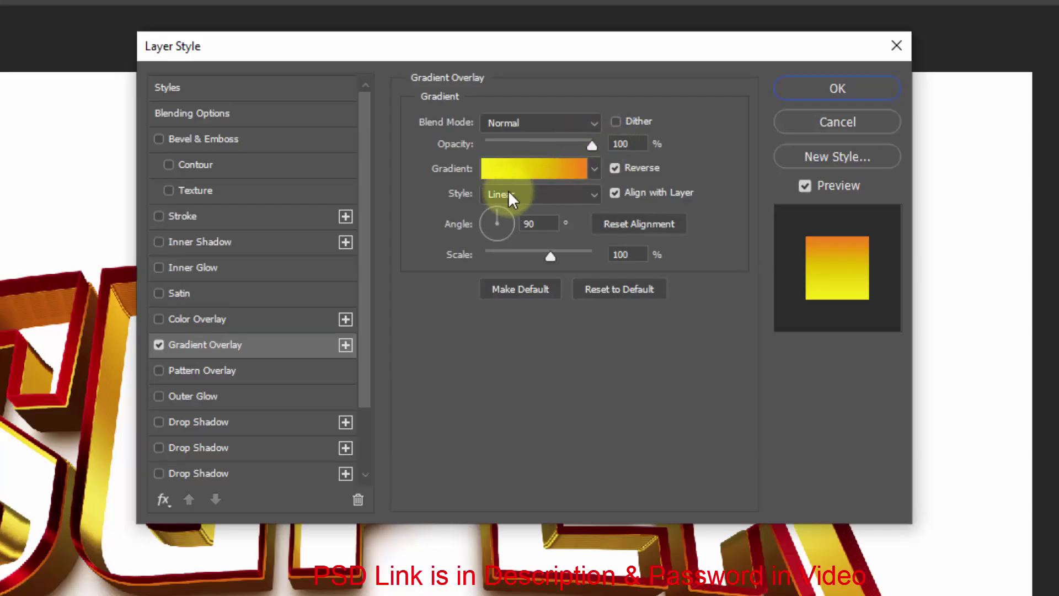
Set the gradient's left colour stop to dark red #550000.
click(484, 166)
click(495, 437)
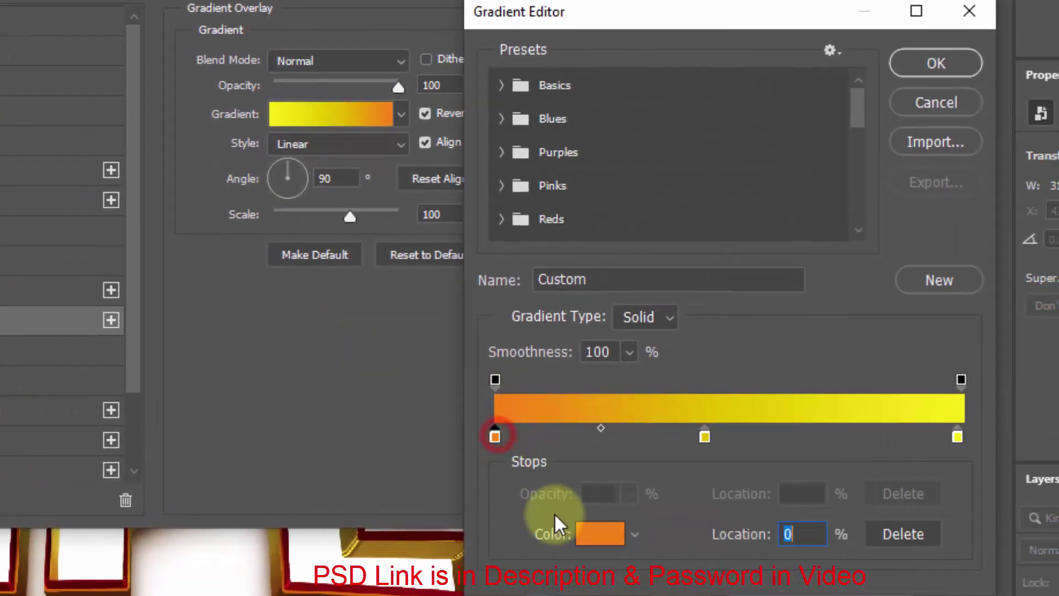
click(600, 533)
text(5)
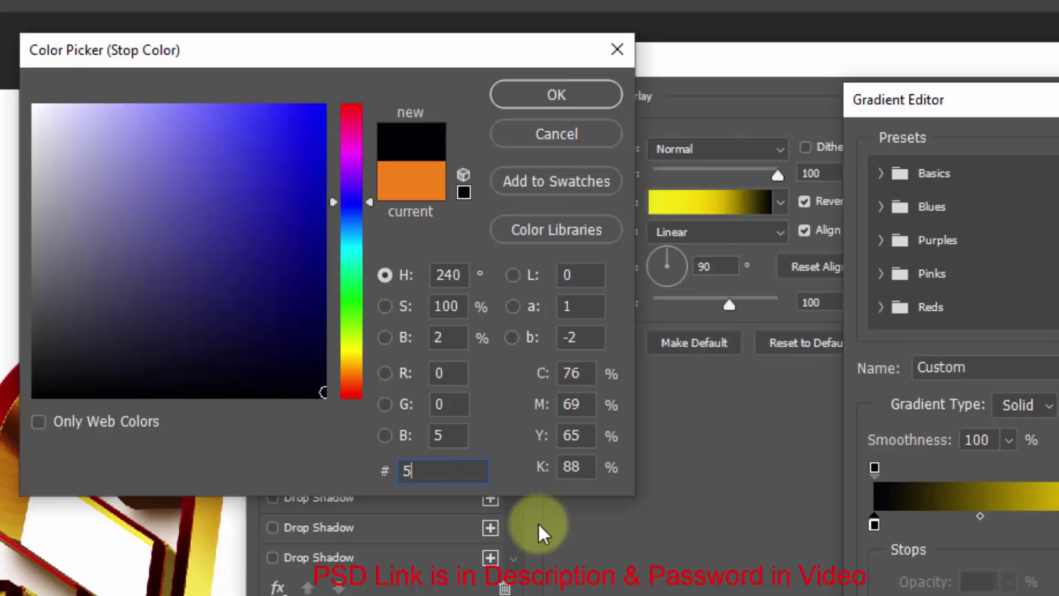
text(50000)
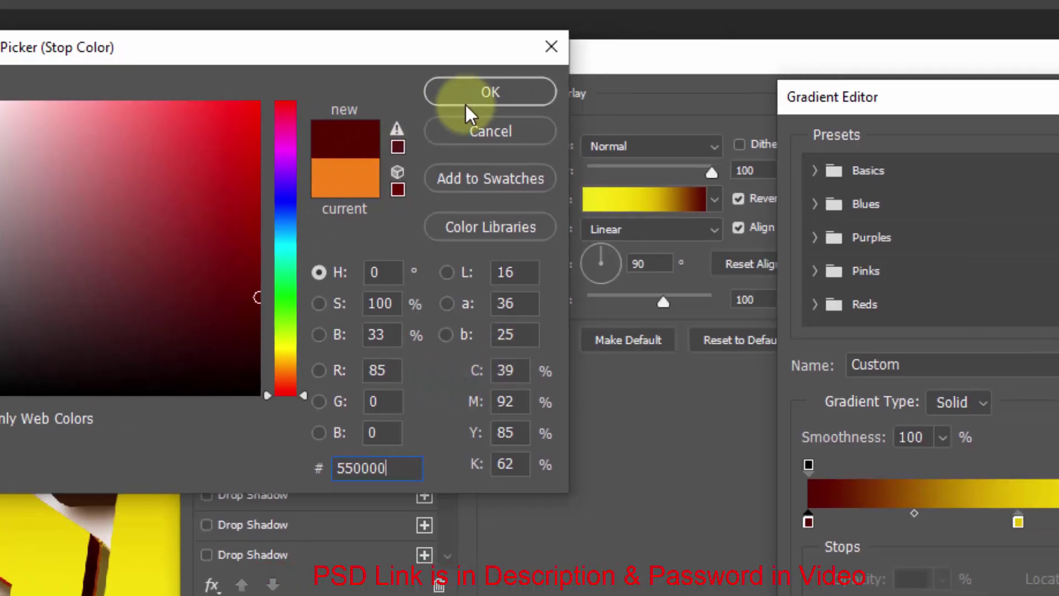
click(556, 94)
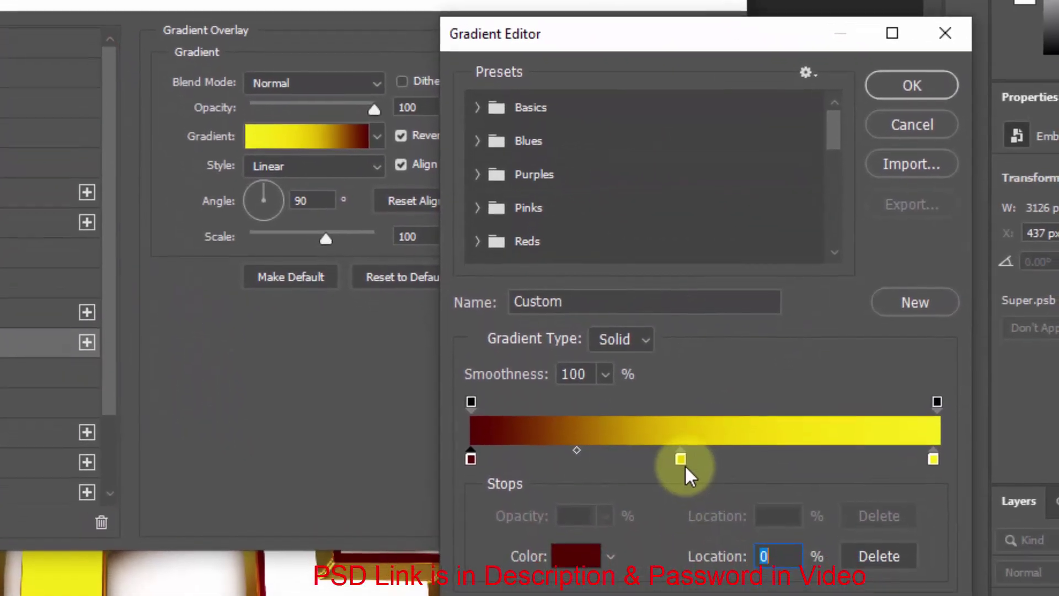
Delete the middle gradient stop and set the right stop to #c30000.
click(678, 436)
click(877, 534)
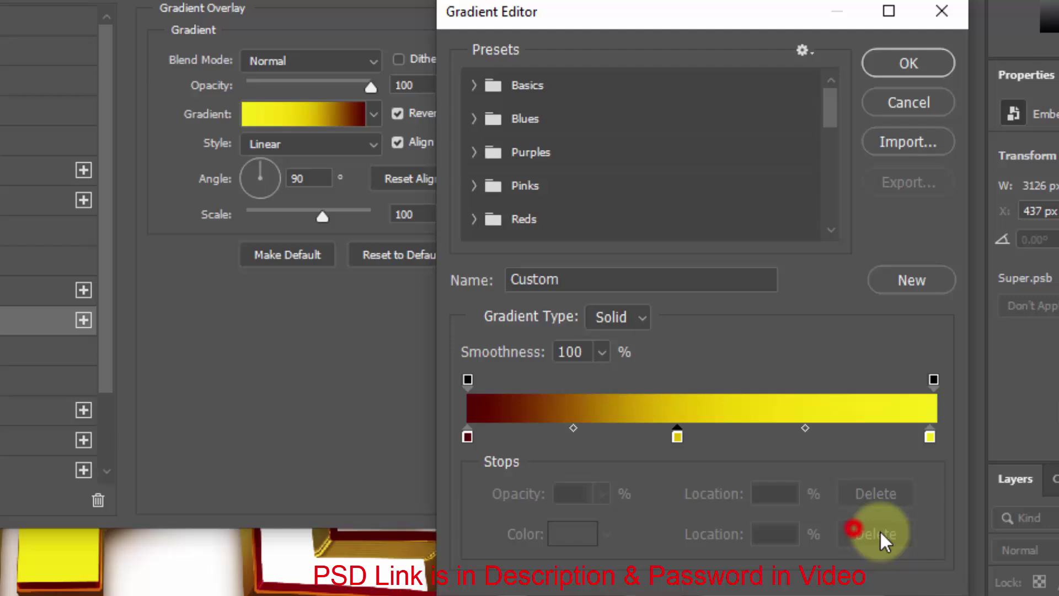
click(930, 437)
click(558, 538)
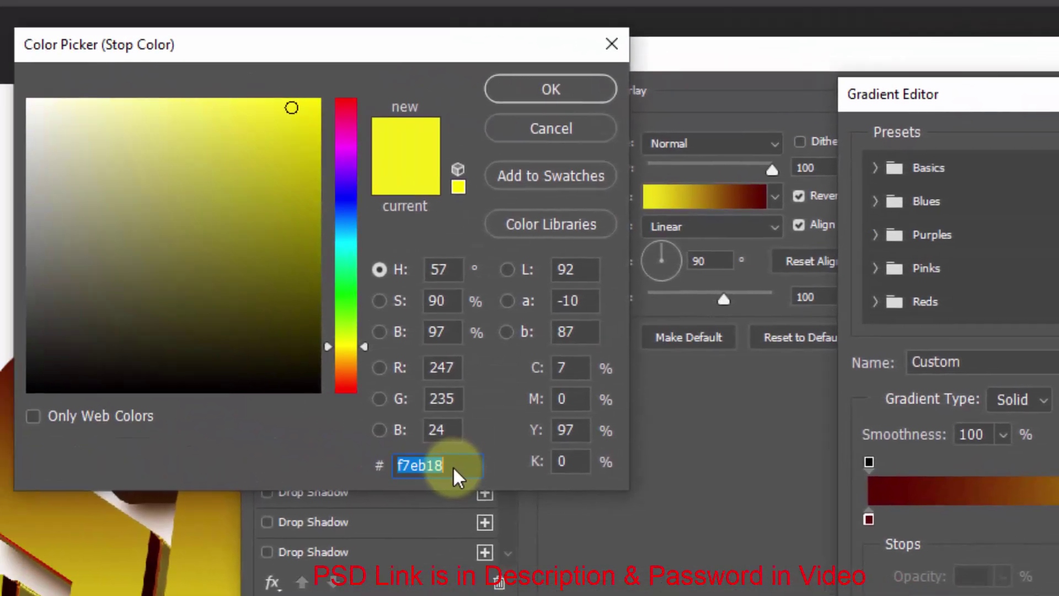
text(c3000)
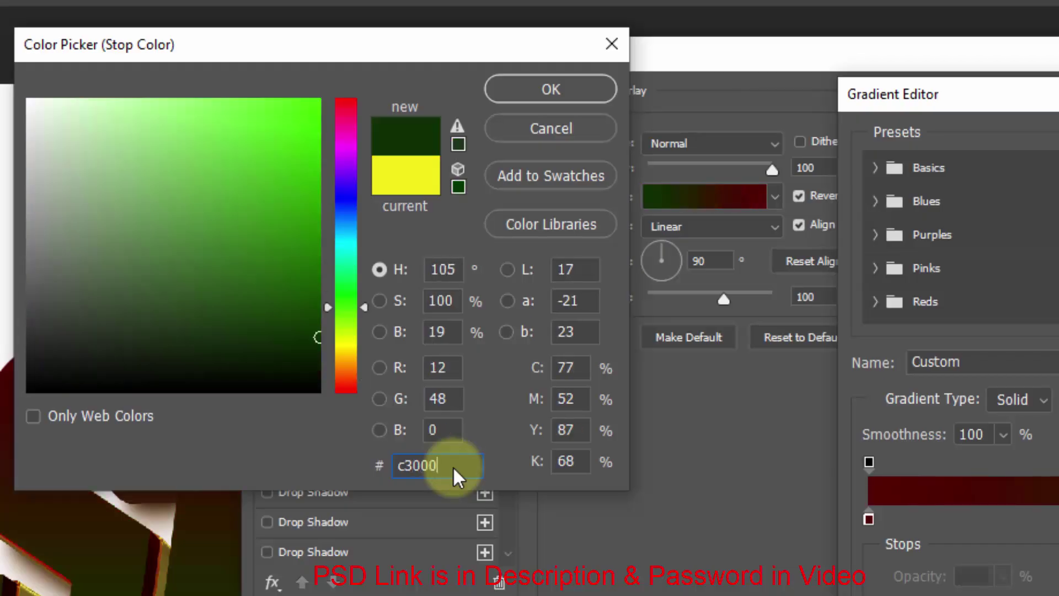
text(0)
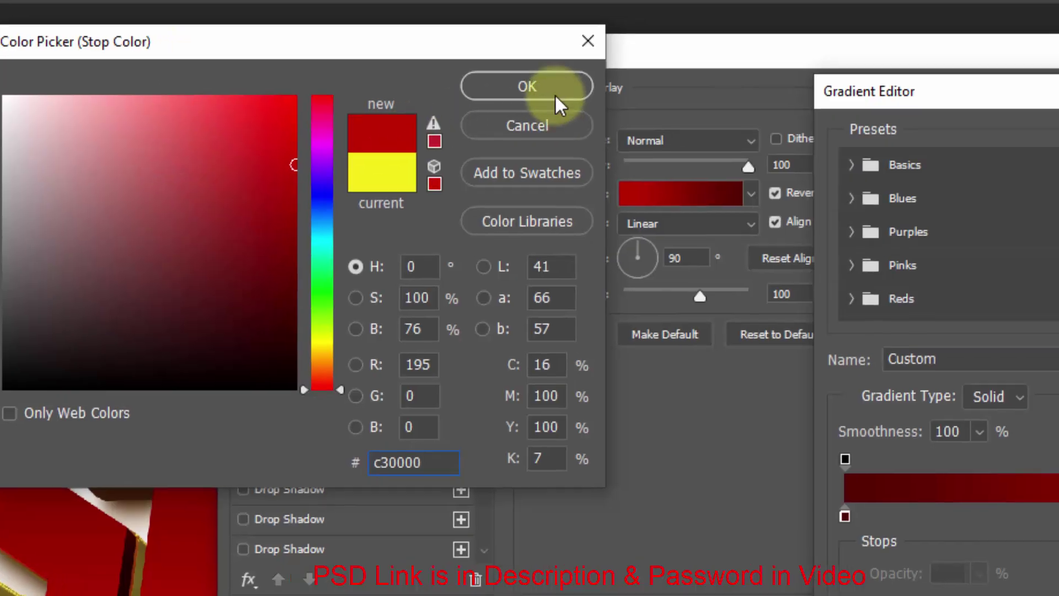
click(550, 89)
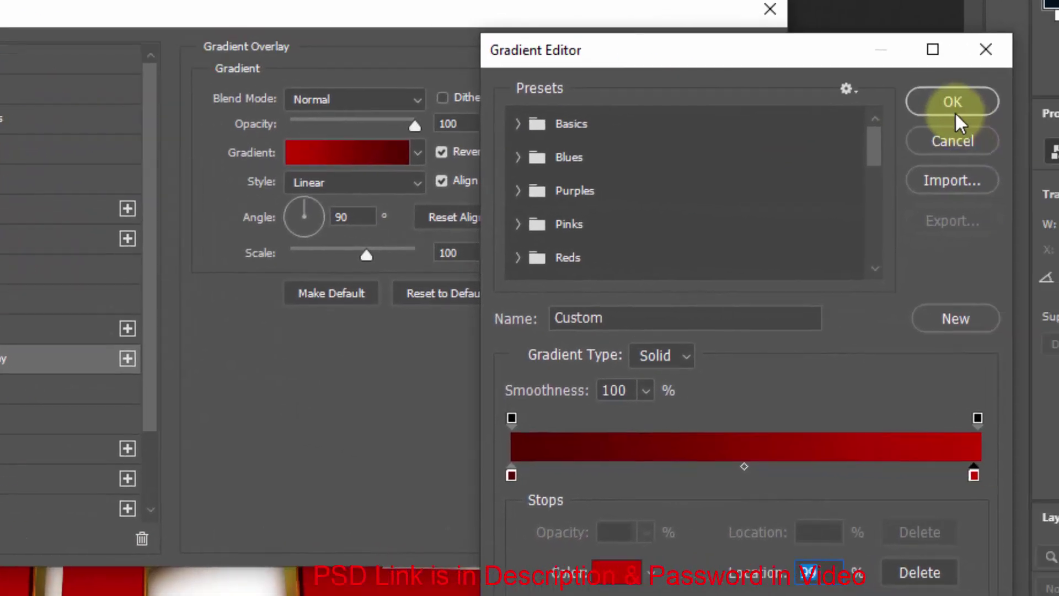
click(953, 104)
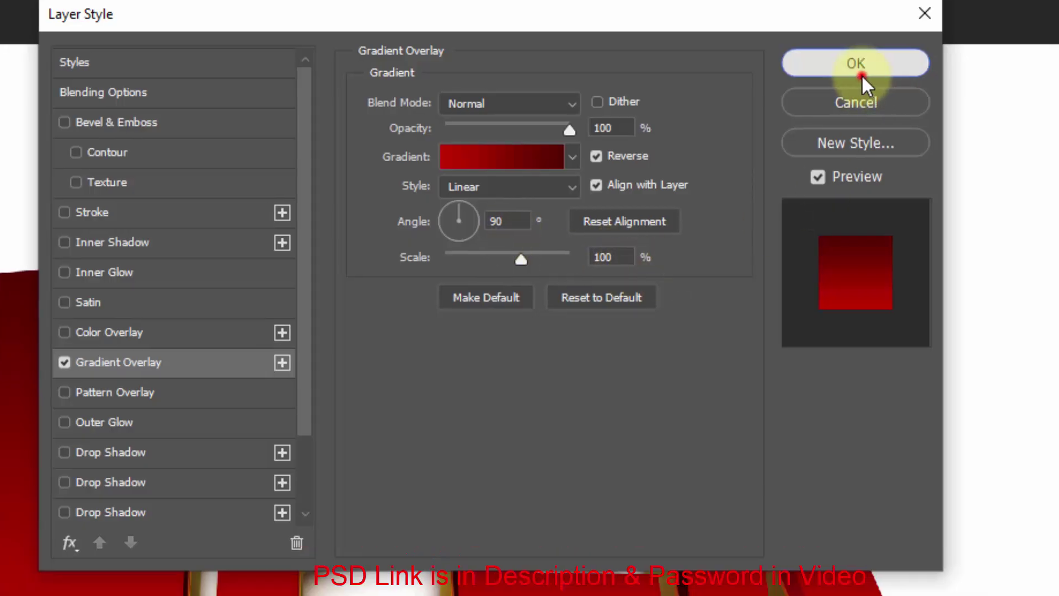
Apply the gradient overlay and wrap Border 1 copy 51 in a new group named Group C.
click(863, 81)
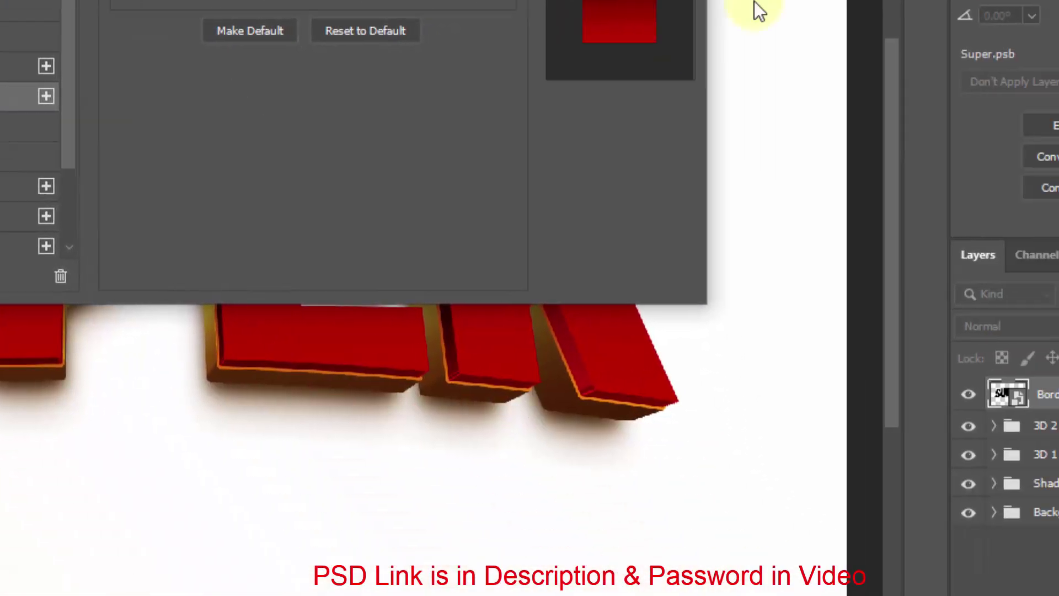
click(957, 534)
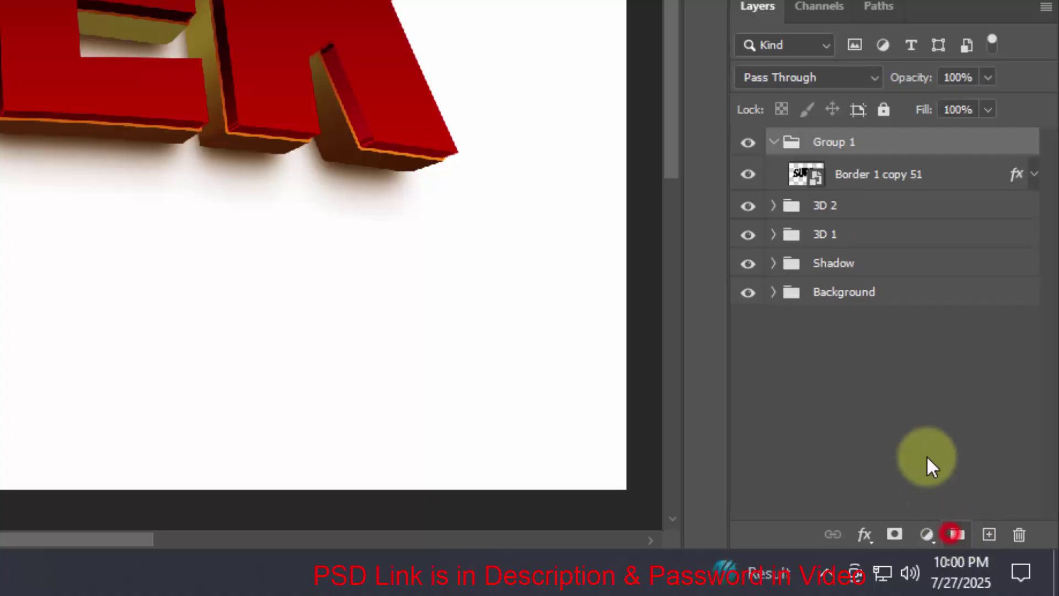
double_click(844, 143)
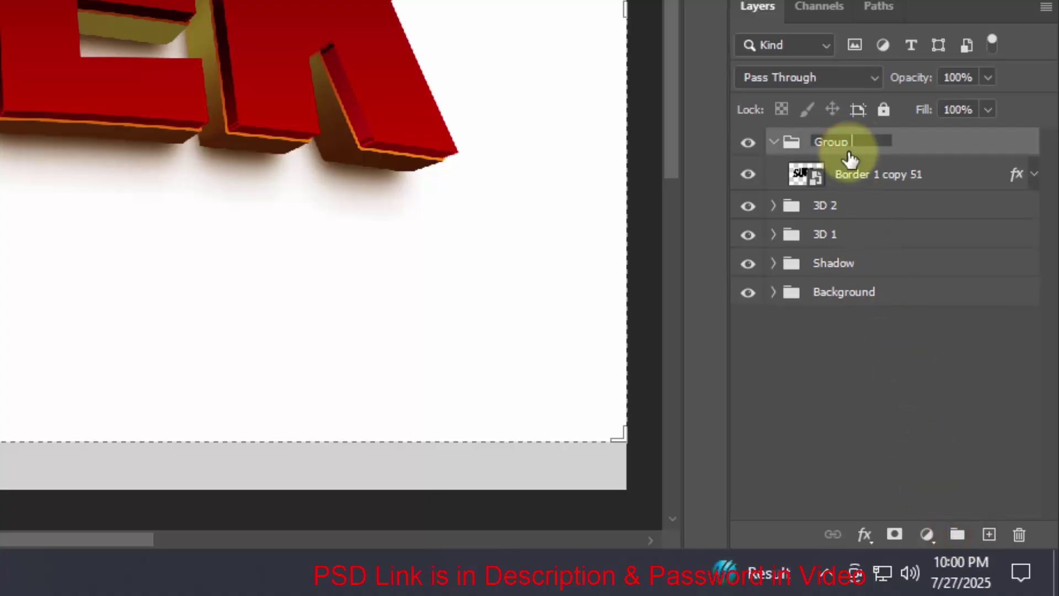
text(C)
key(Return)
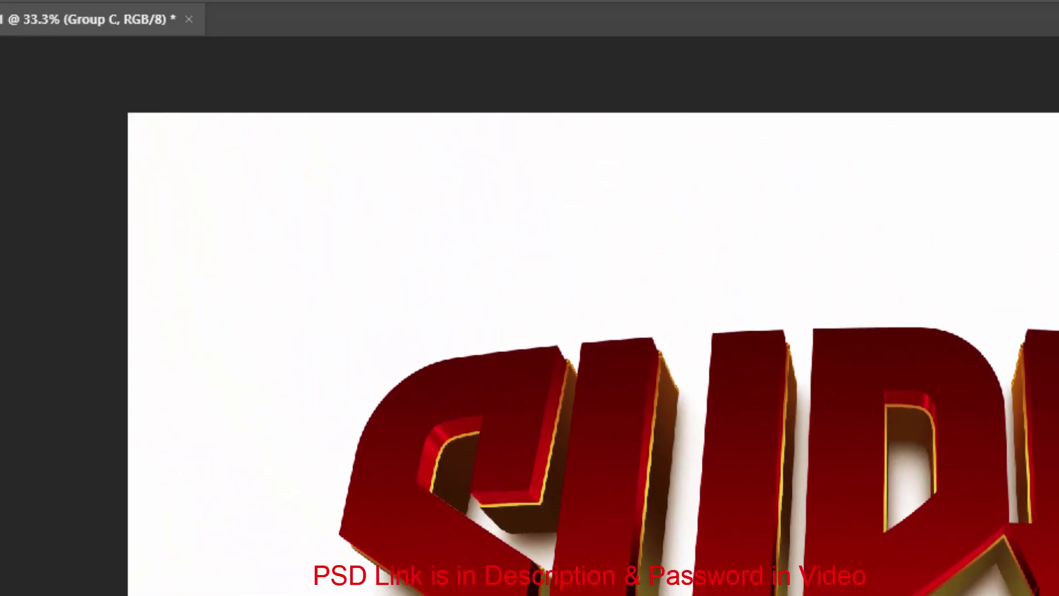
click(49, 14)
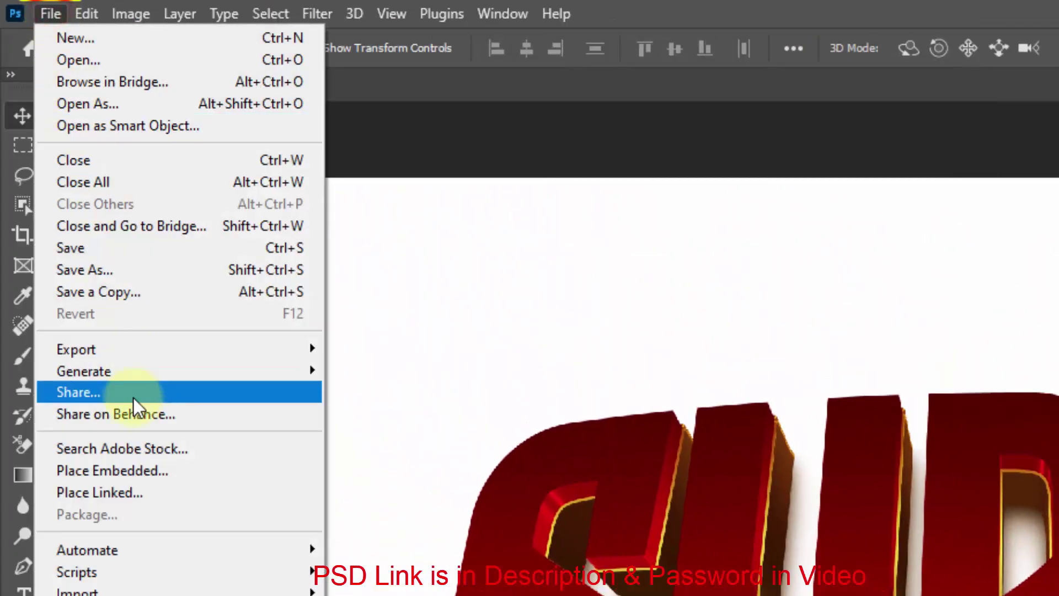
Embed the TEXTURE image, then stretch and shift it over the SUPER letters and commit.
click(139, 469)
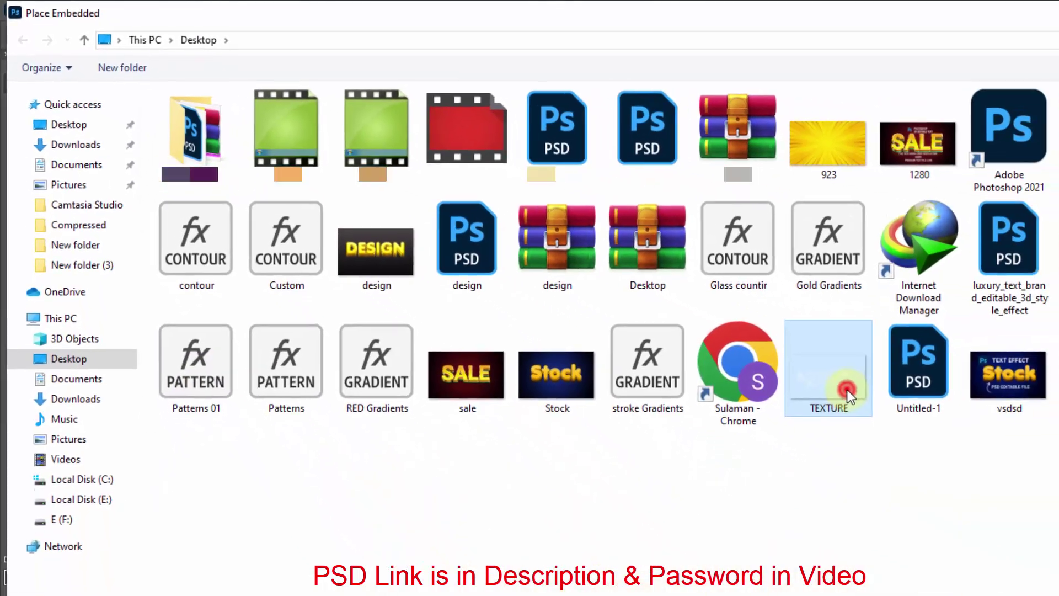
double_click(998, 454)
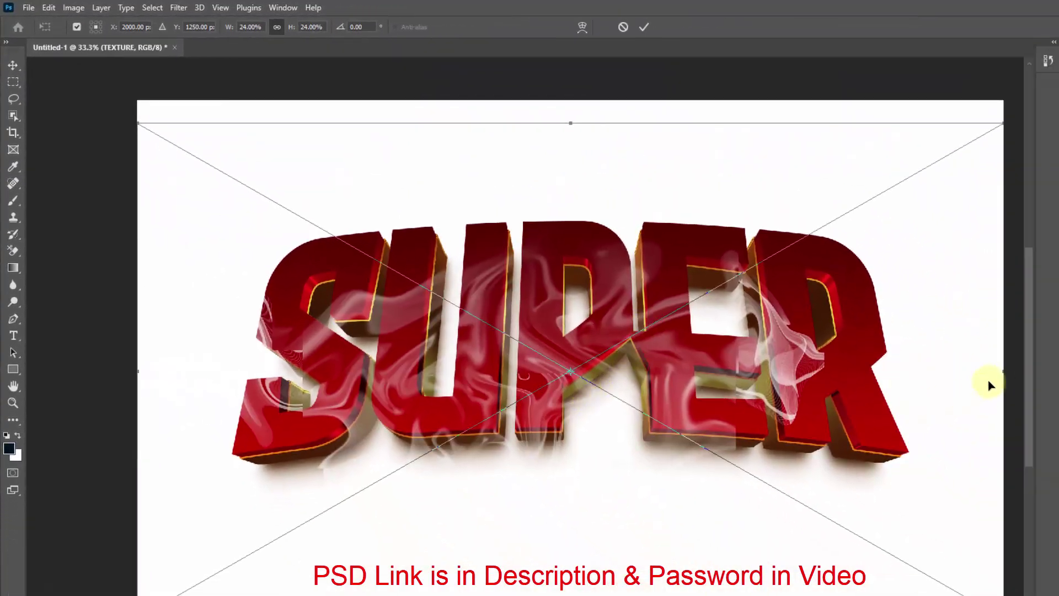
drag(1003, 375, 898, 371)
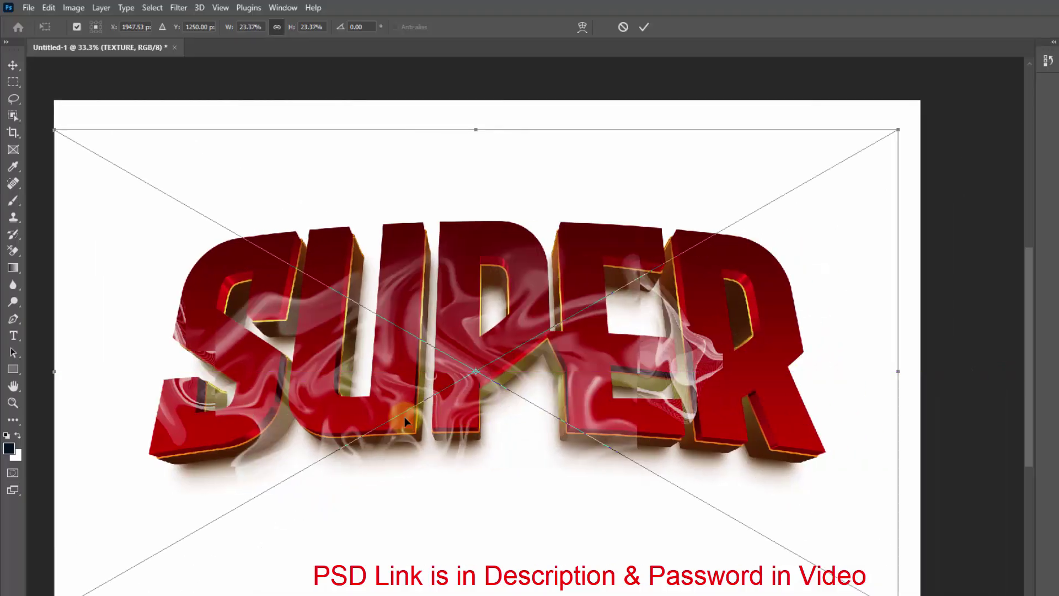
drag(488, 375, 553, 356)
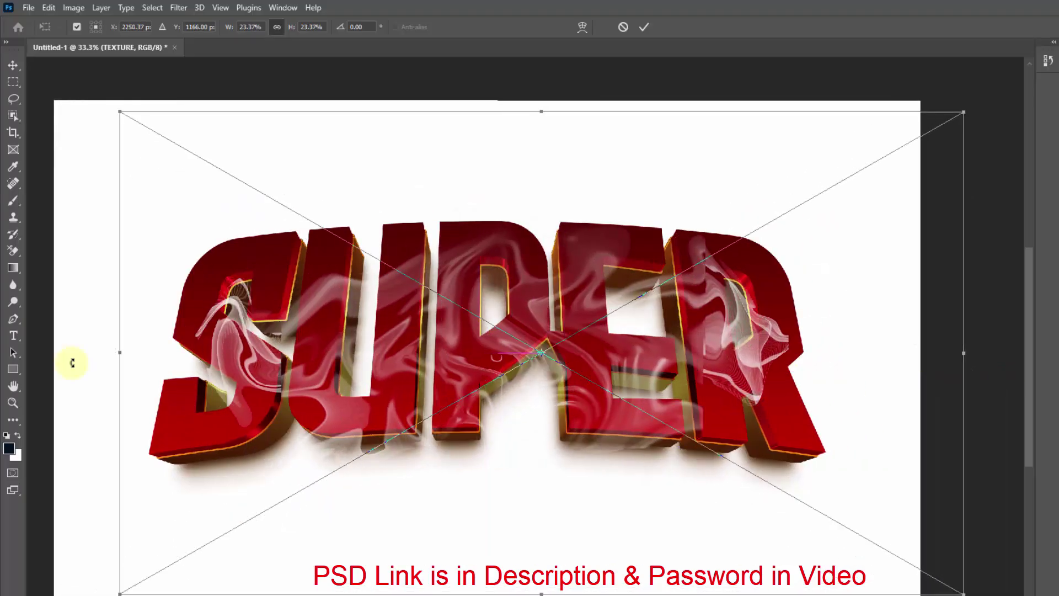
drag(103, 352, 39, 352)
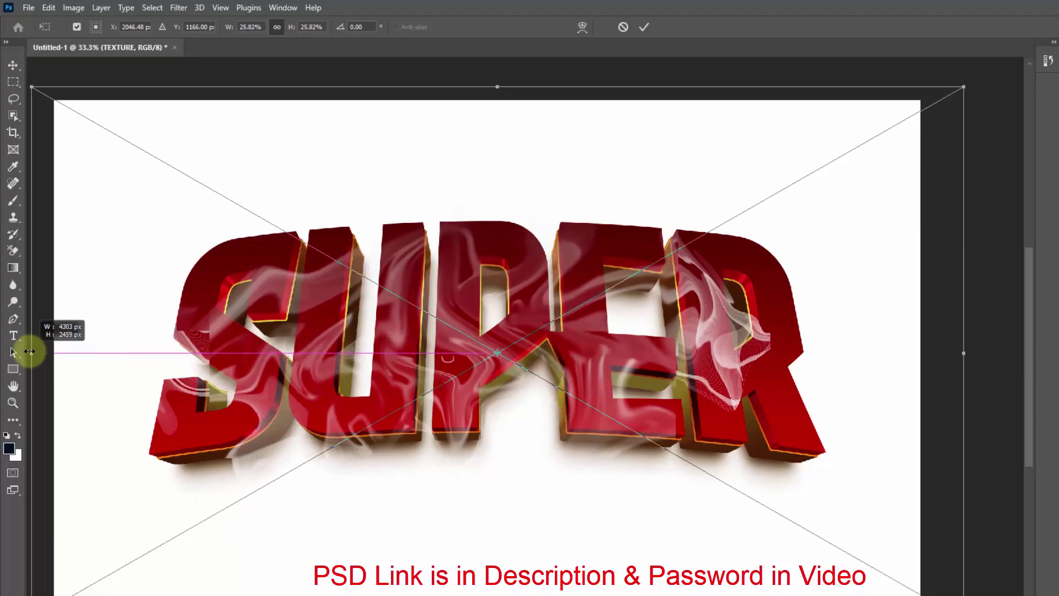
mouse_move(466, 362)
mouse_down()
mouse_move(485, 339)
mouse_move(460, 365)
mouse_up()
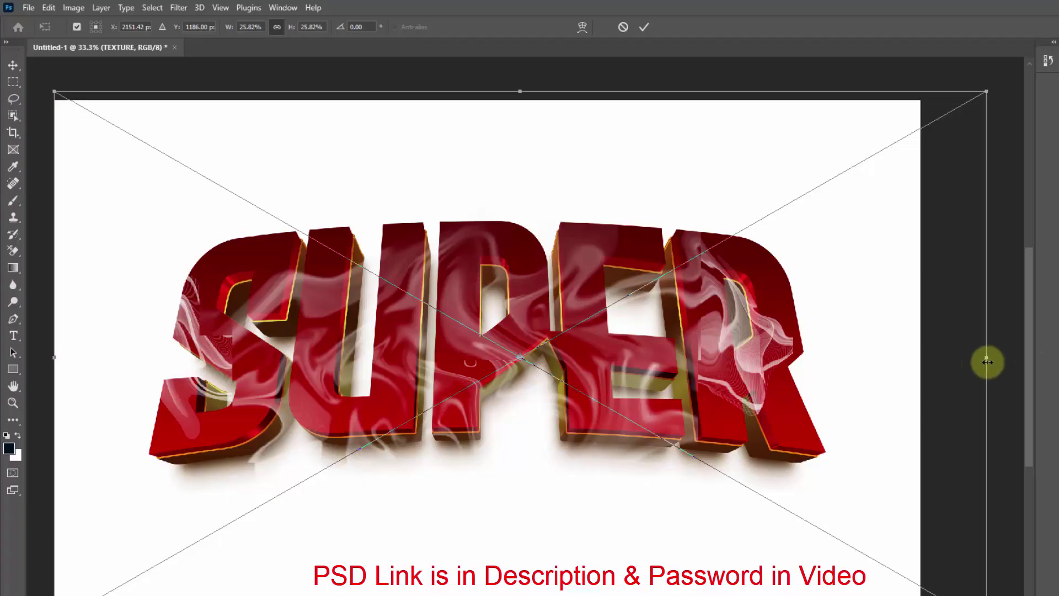
drag(986, 359, 846, 372)
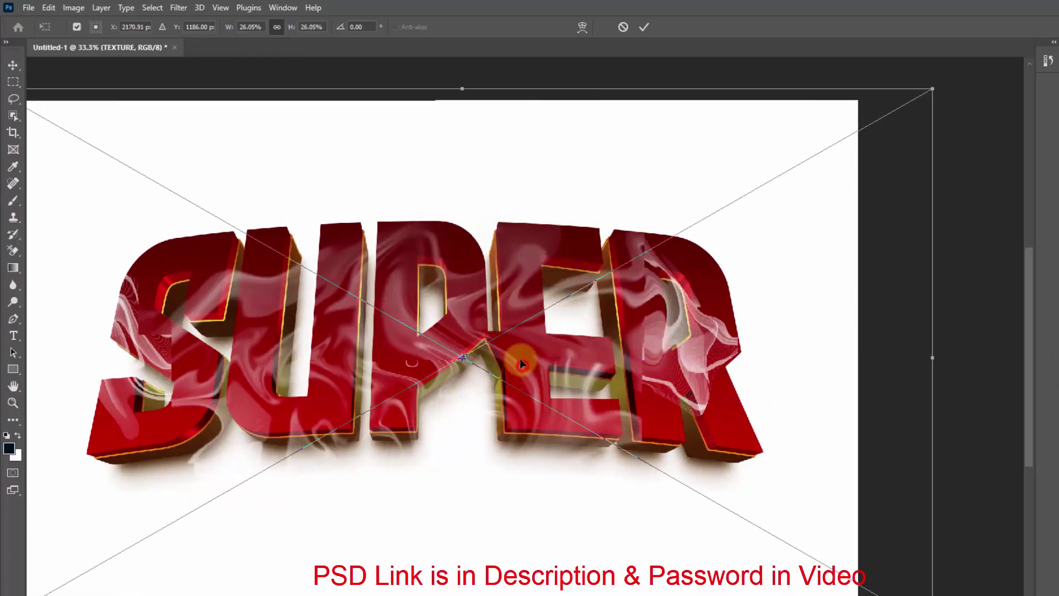
drag(520, 363, 520, 356)
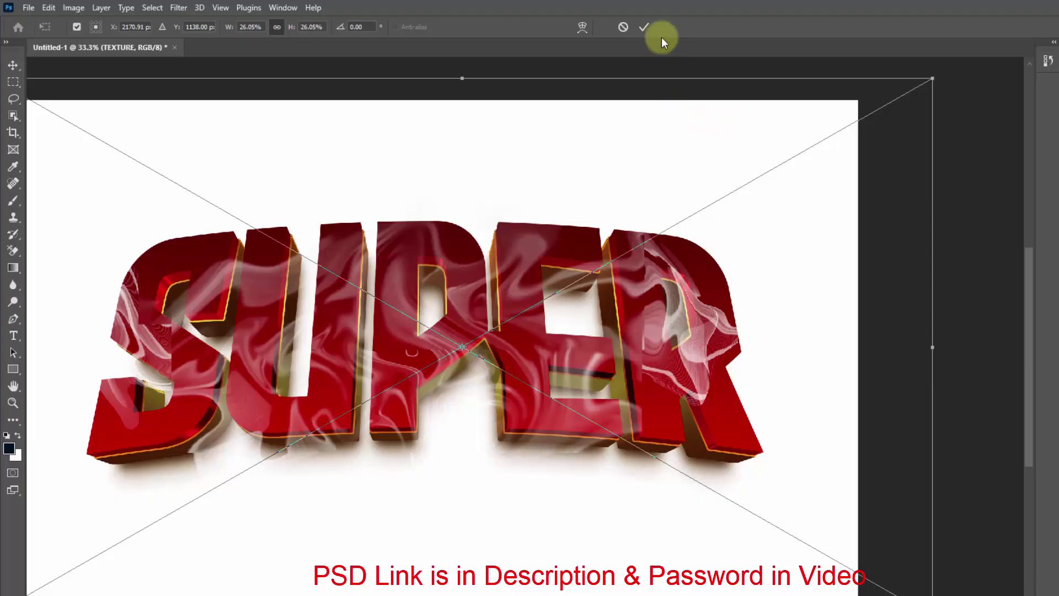
click(646, 27)
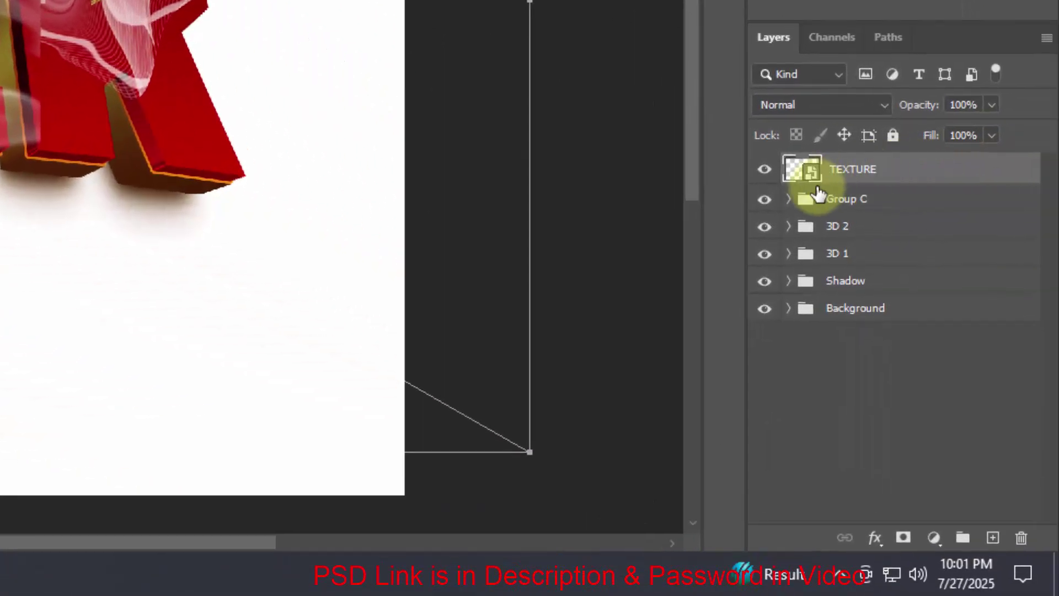
Clip TEXTURE to Group C in Overlay blend mode and group both layers as Group 1.
alt+click(796, 182)
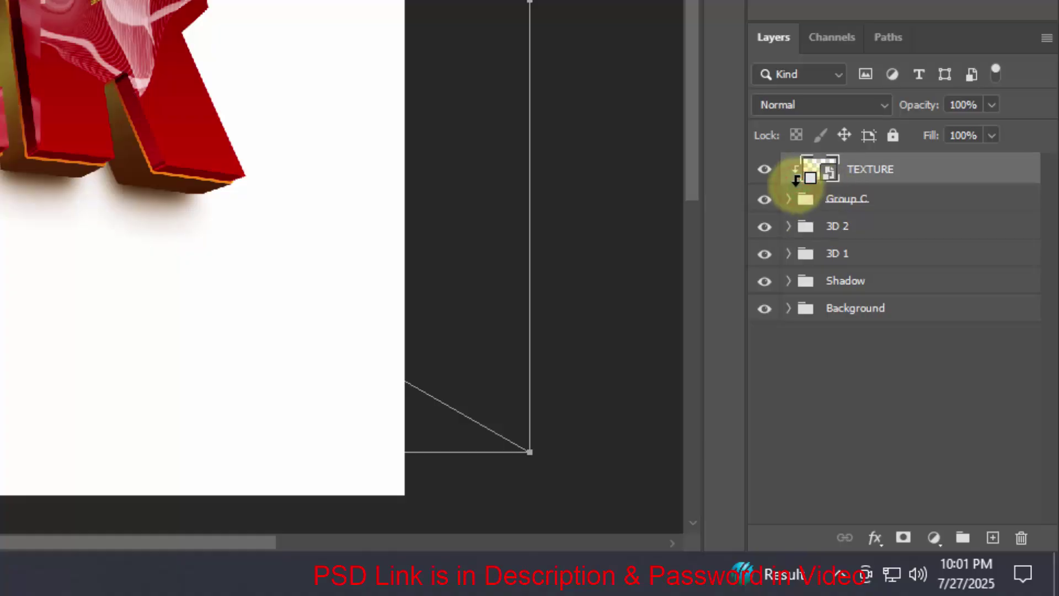
scroll(327, 66, down, 1)
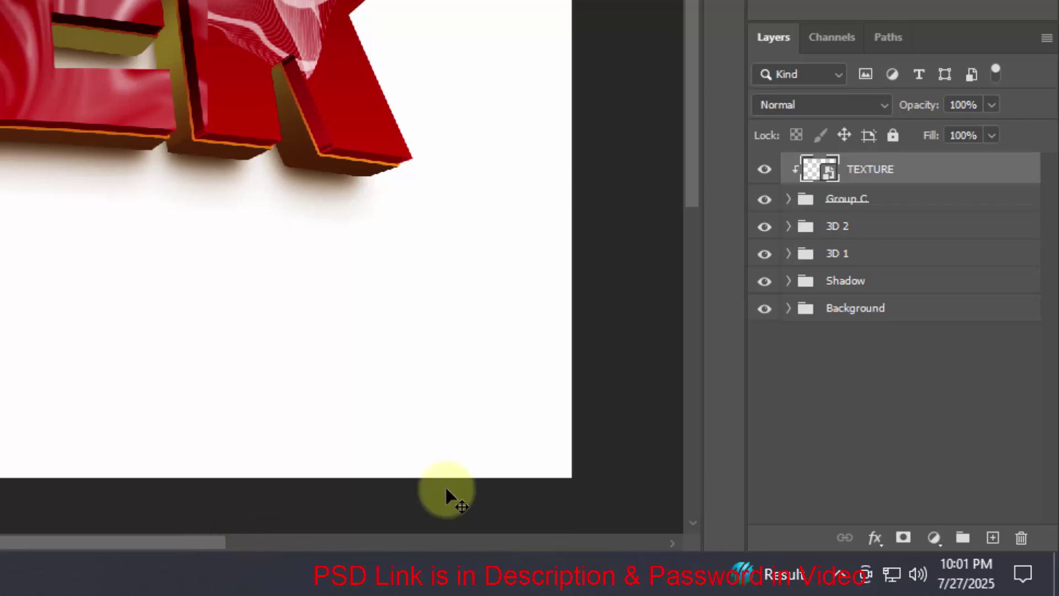
click(846, 107)
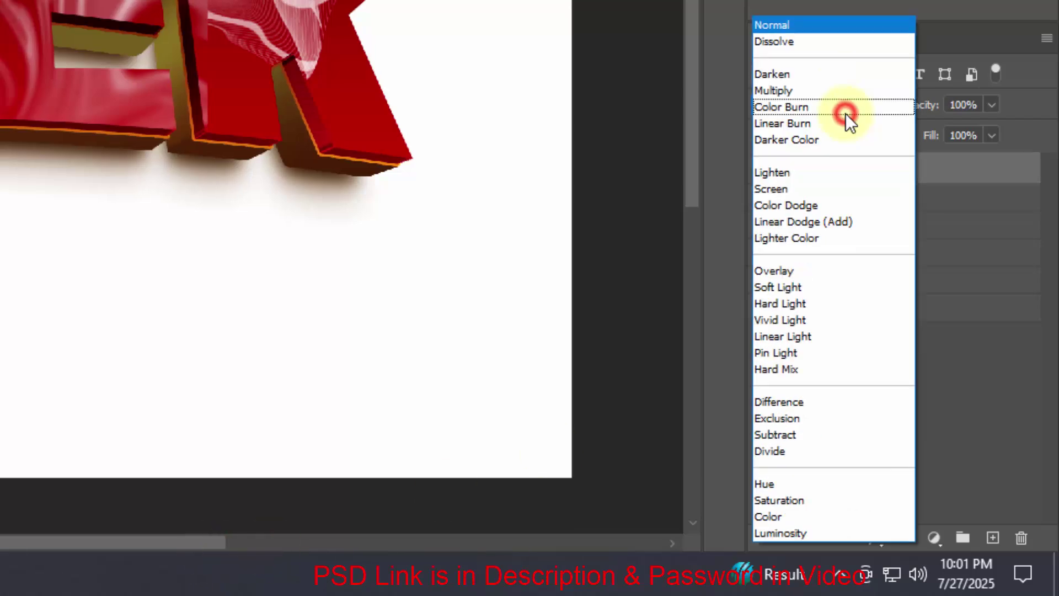
click(795, 271)
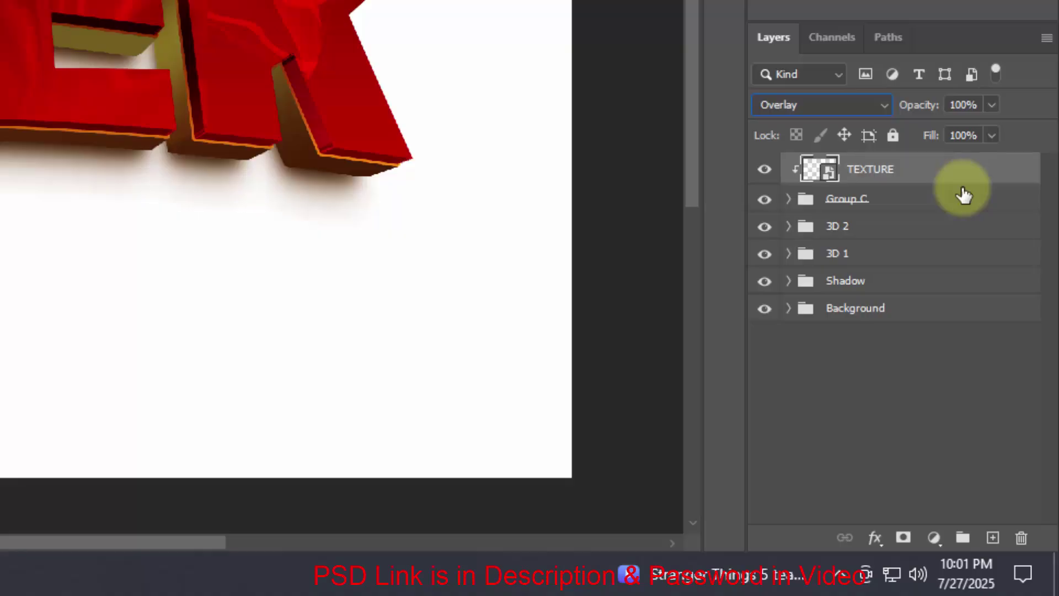
shift+click(886, 205)
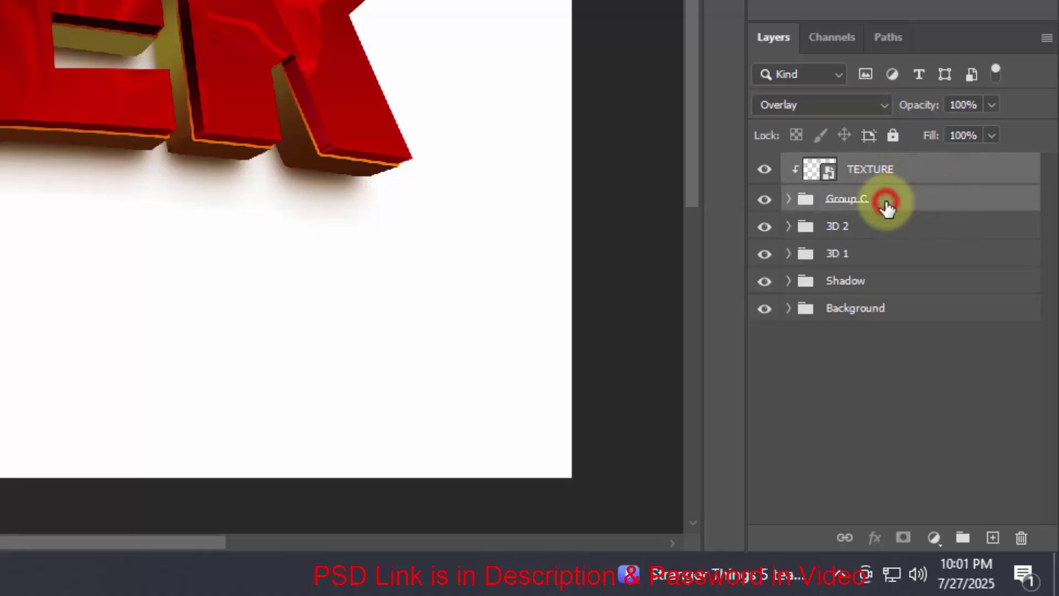
click(962, 538)
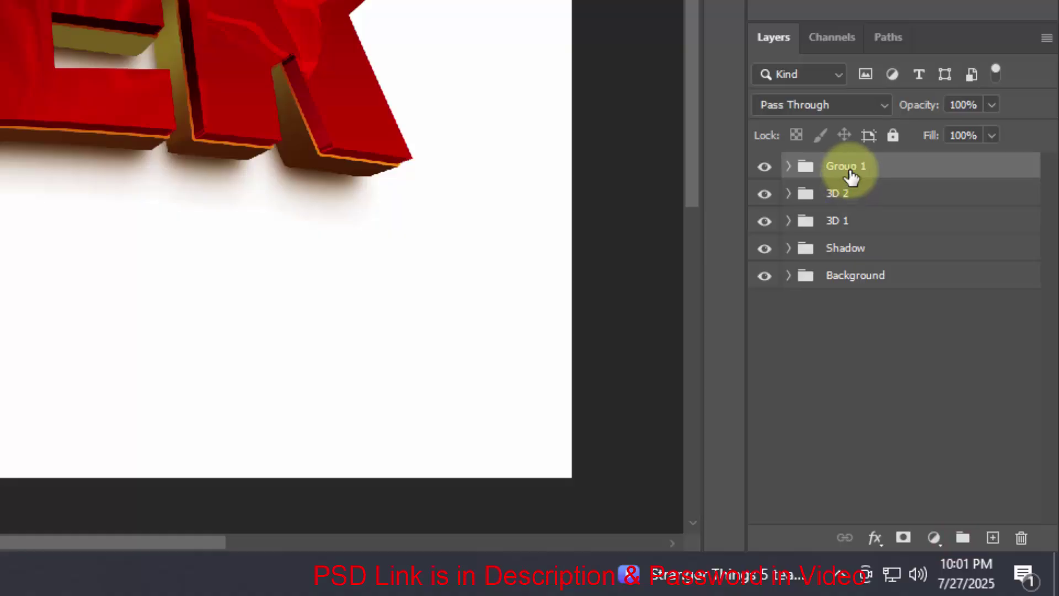
Rename the new group to '3D 3'.
double_click(850, 167)
text(3D)
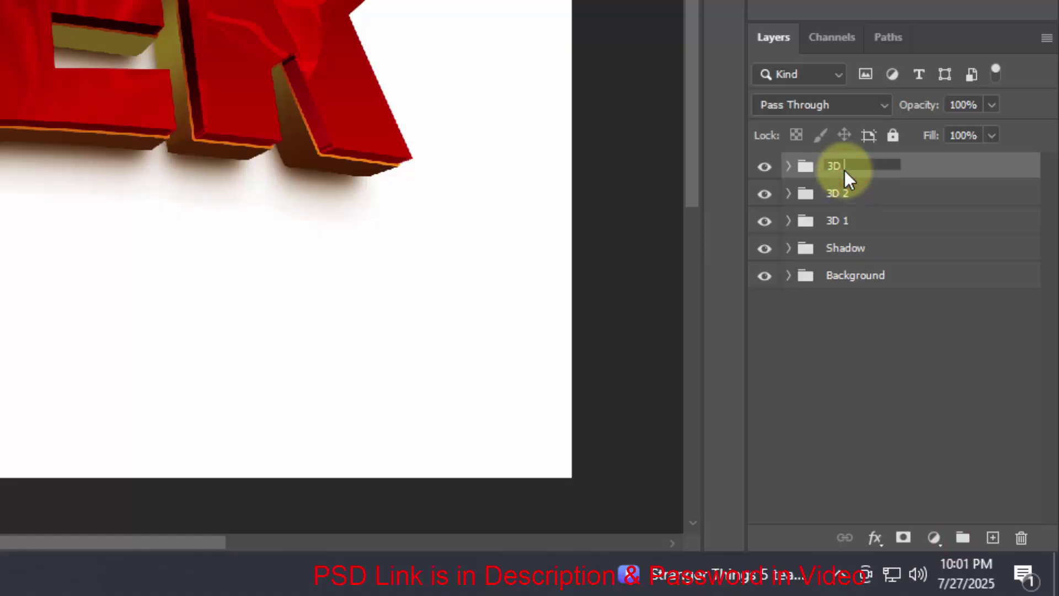
text(3)
key(Return)
Duplicate Border 1 copy 51 as Border 1 copy 52 and move it to the top of the stack.
click(789, 166)
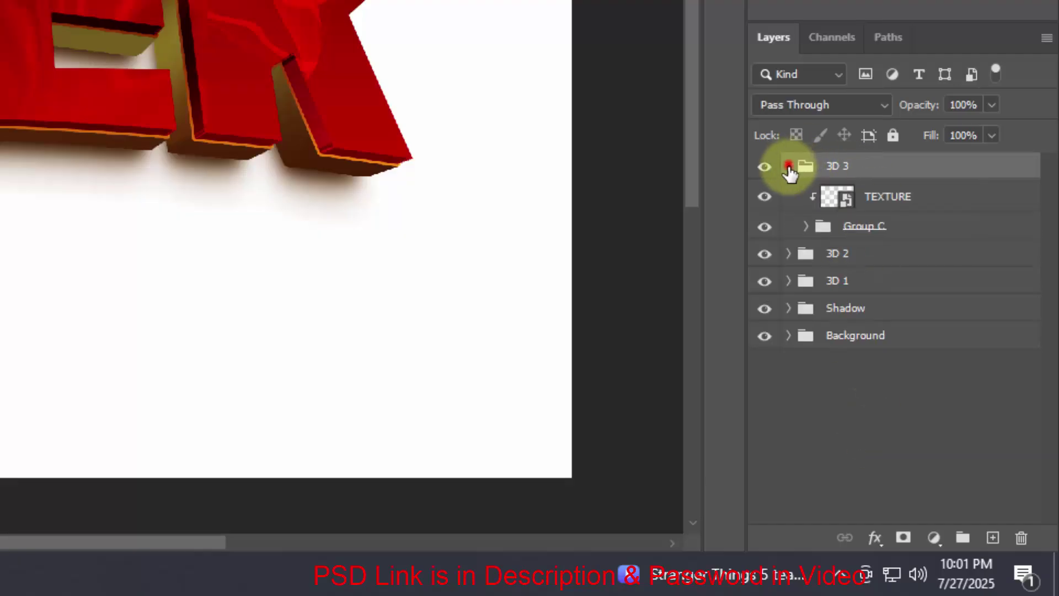
click(806, 226)
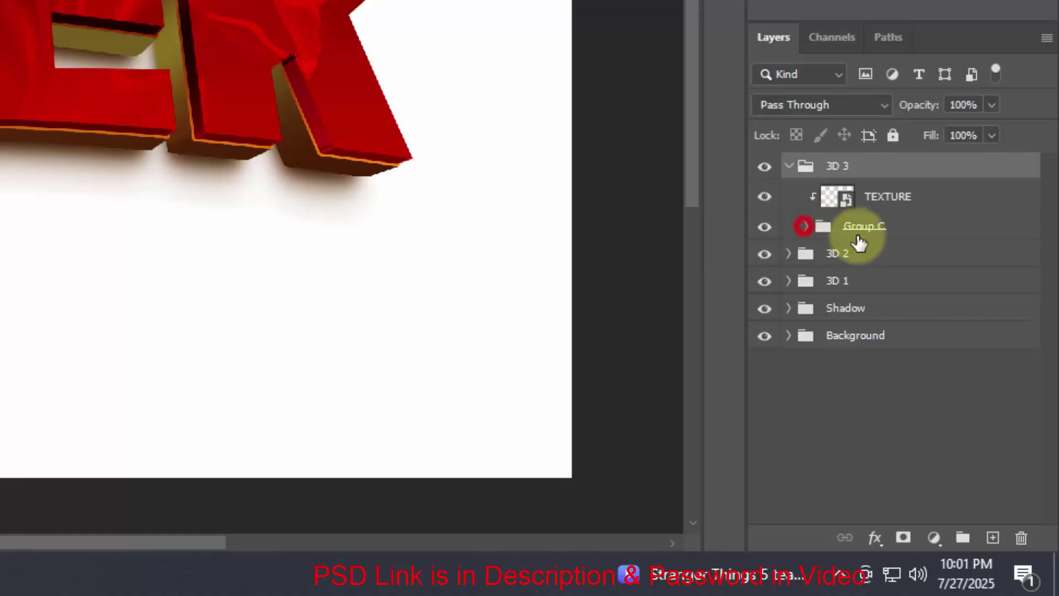
click(929, 268)
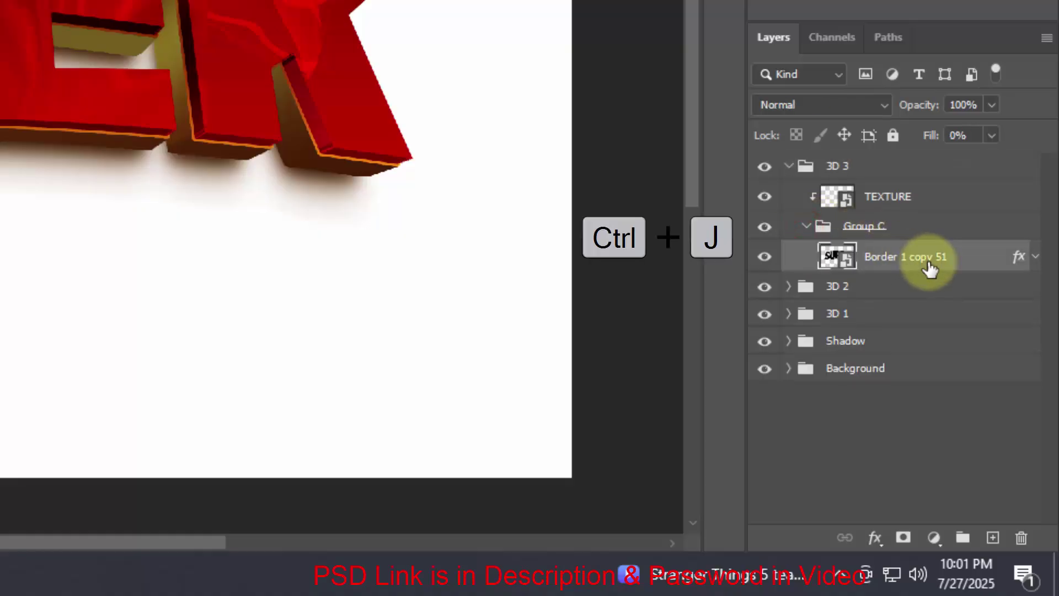
key(ctrl+j)
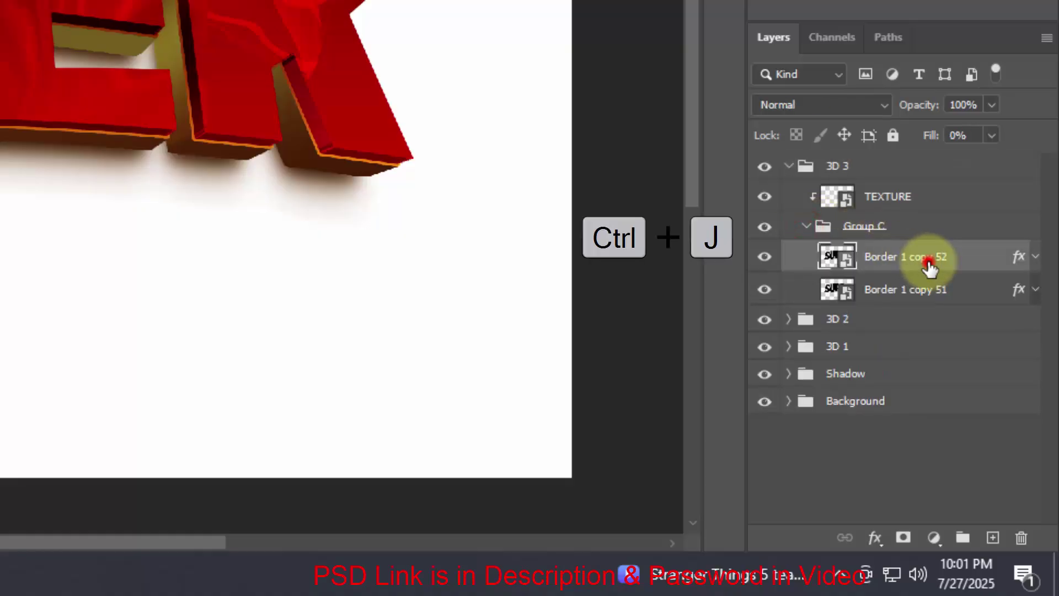
drag(929, 268, 877, 161)
click(788, 199)
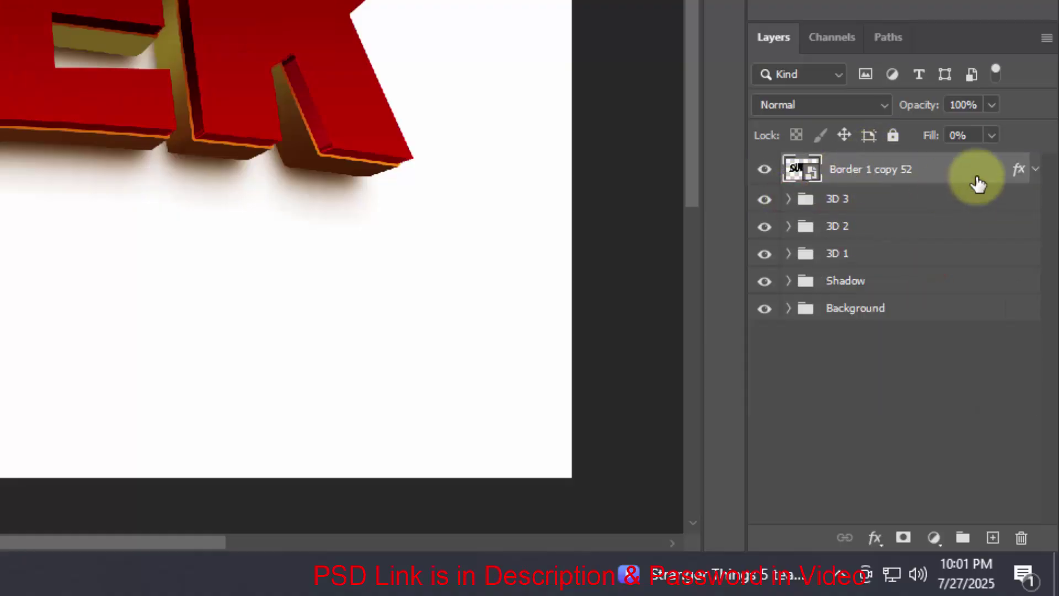
In Border 1 copy 52's layer style, disable Gradient Overlay and enable Bevel & Emboss.
double_click(1017, 170)
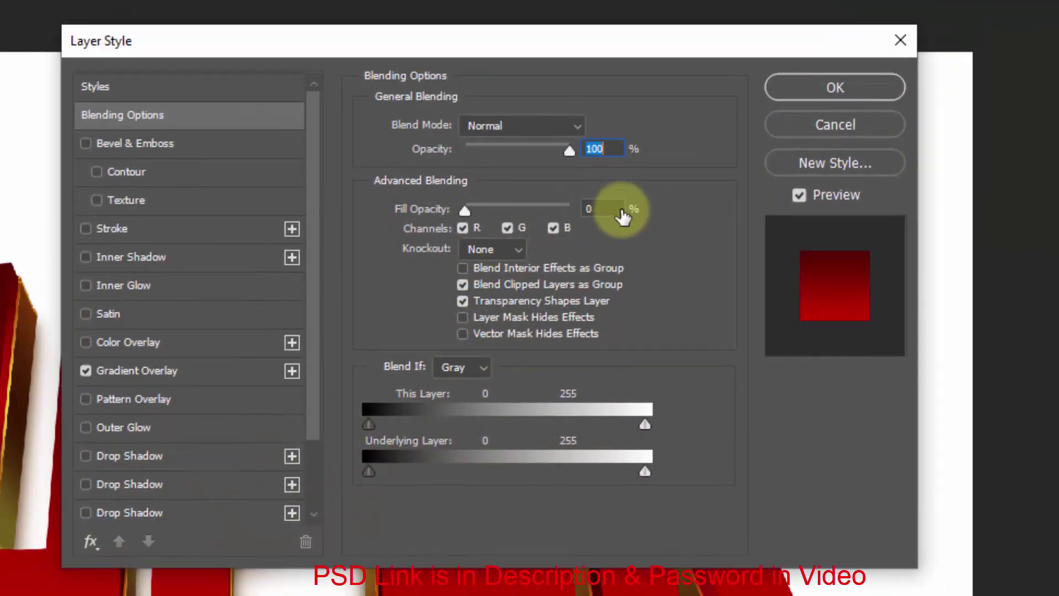
click(606, 209)
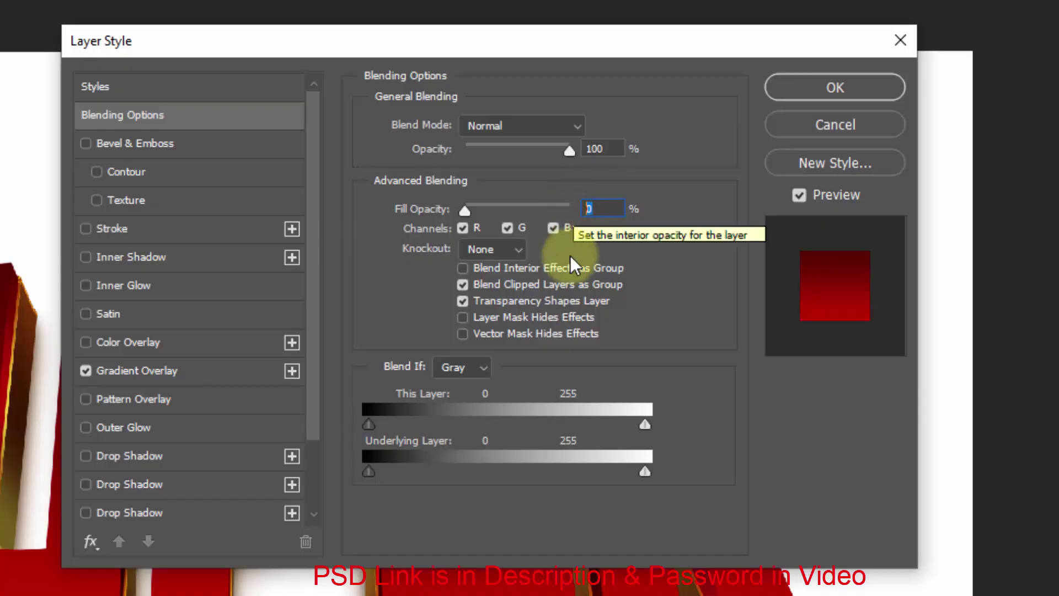
click(86, 370)
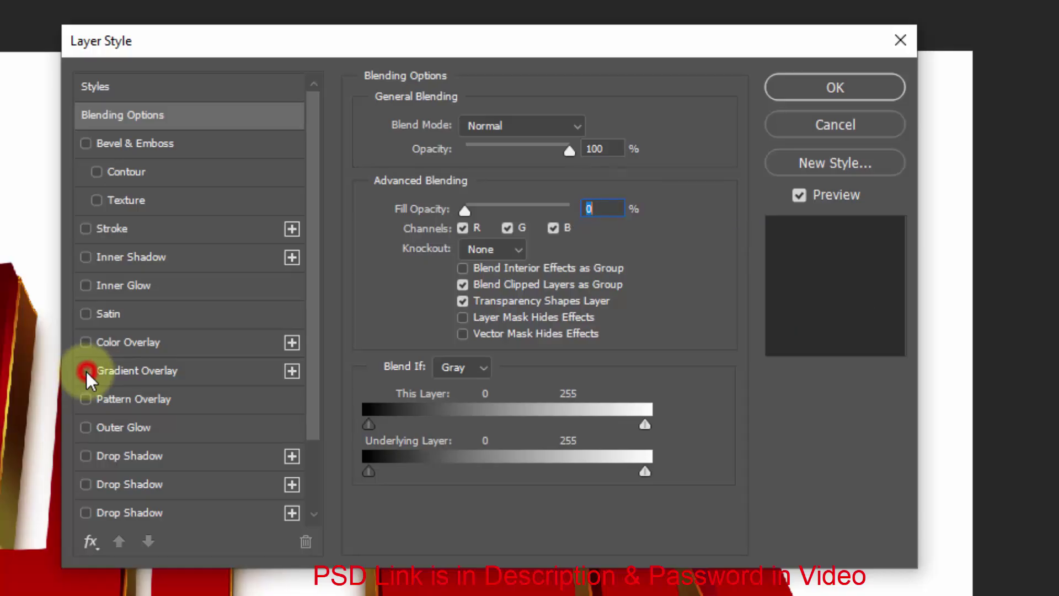
click(160, 145)
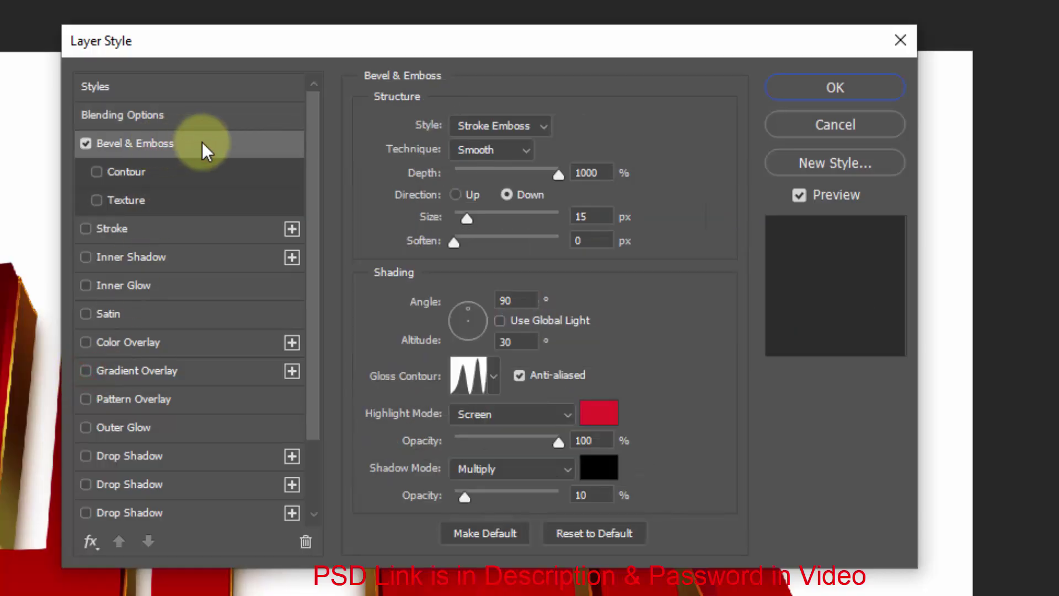
Set the bevel to depth 205, direction Up, size 18 and soften 5.
click(607, 173)
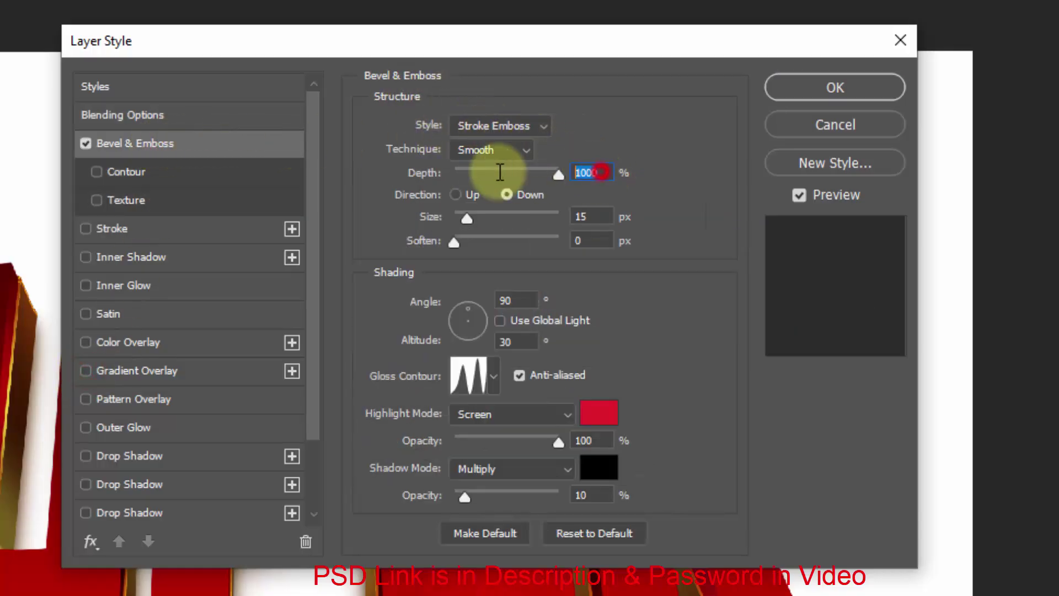
text(205)
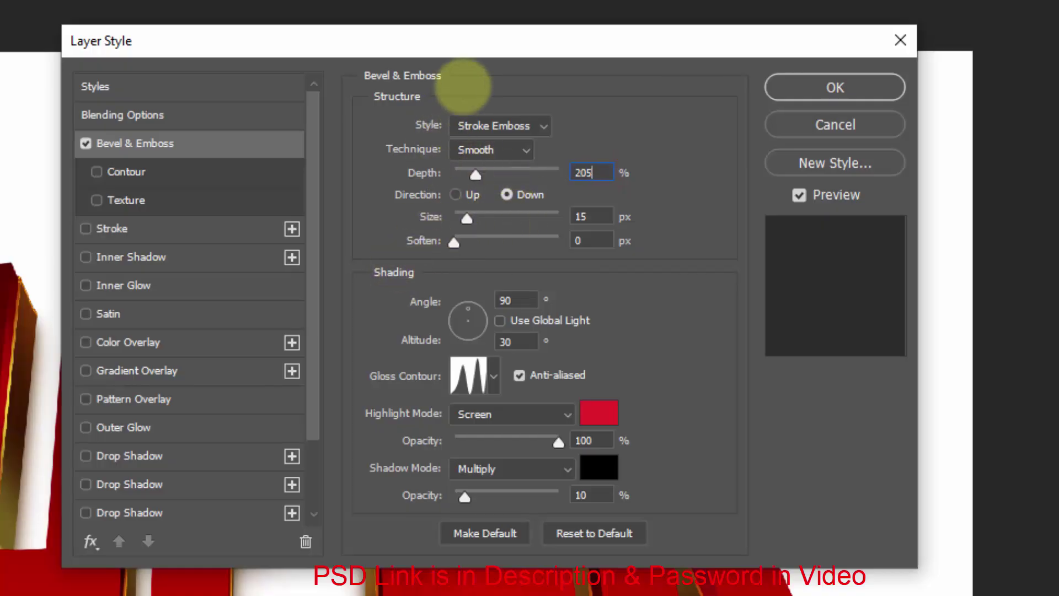
click(457, 195)
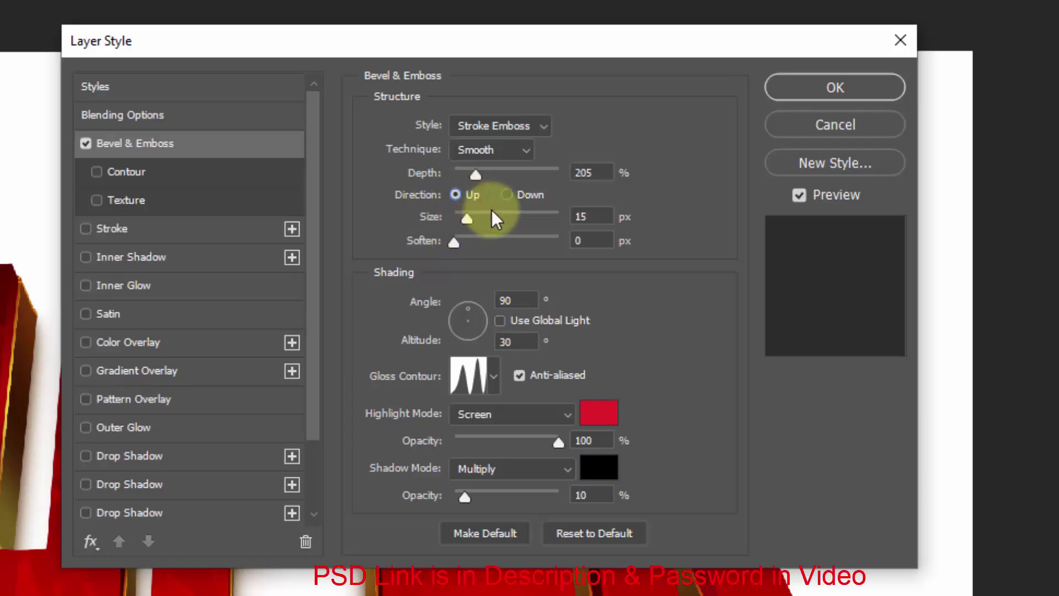
double_click(587, 216)
text(1)
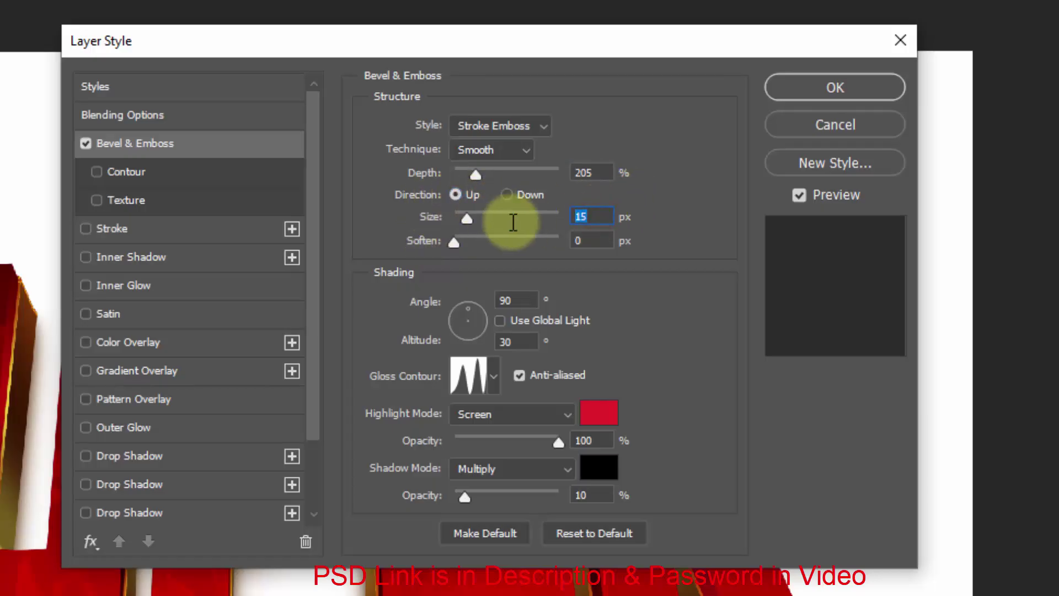
text(8)
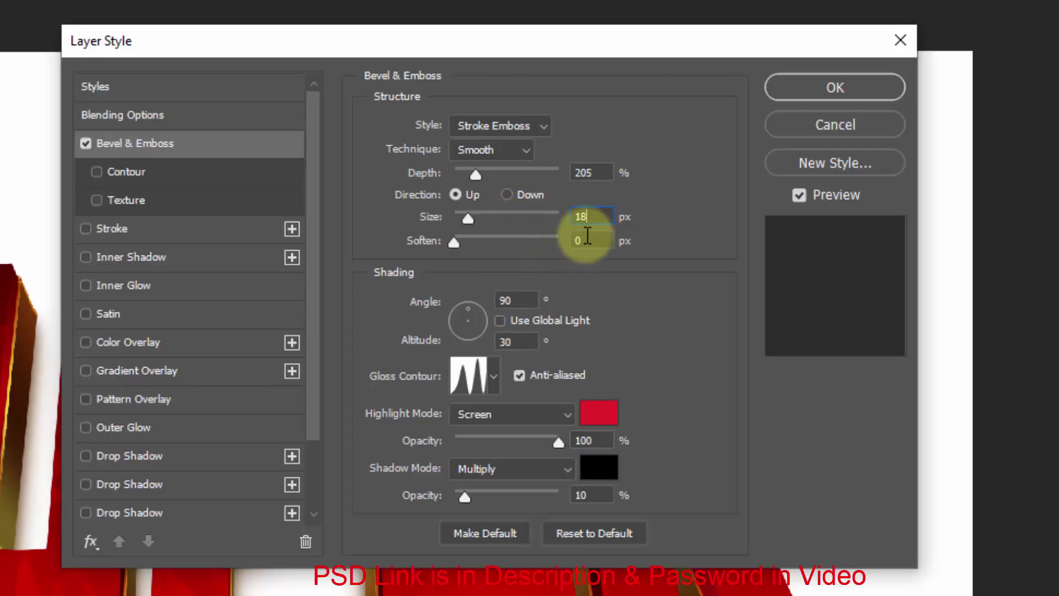
double_click(588, 240)
text(5)
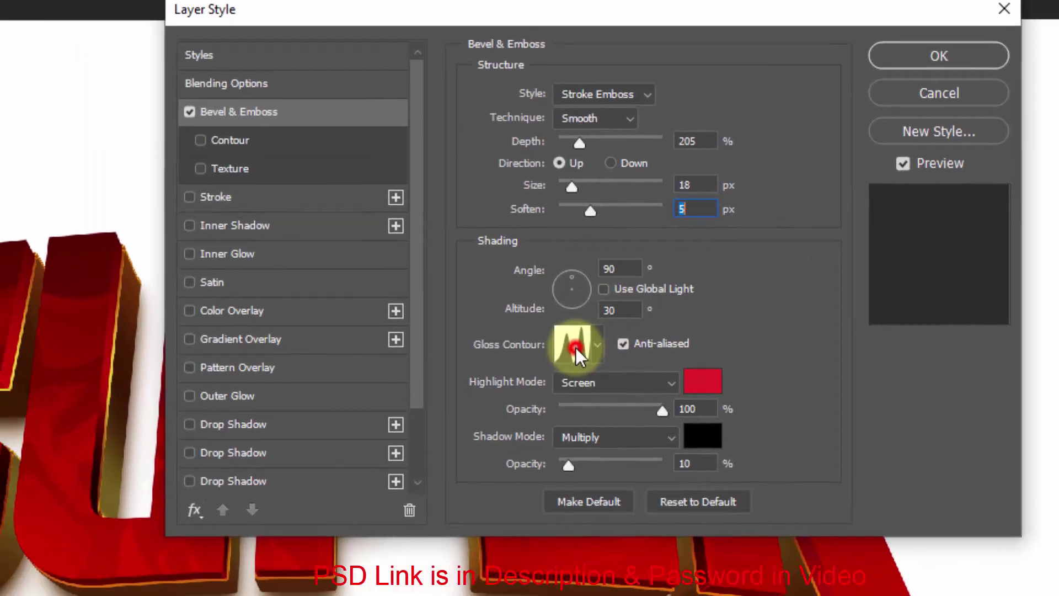
Use a Linear gloss contour, highlight colour #f04242 and shadow opacity 22.
click(471, 375)
click(319, 99)
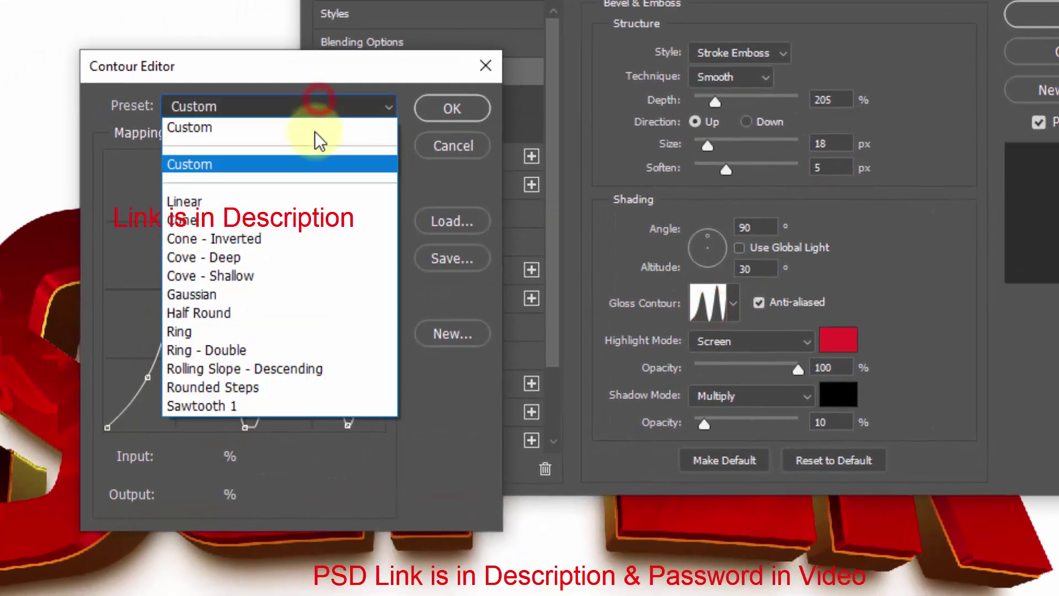
click(270, 201)
click(439, 105)
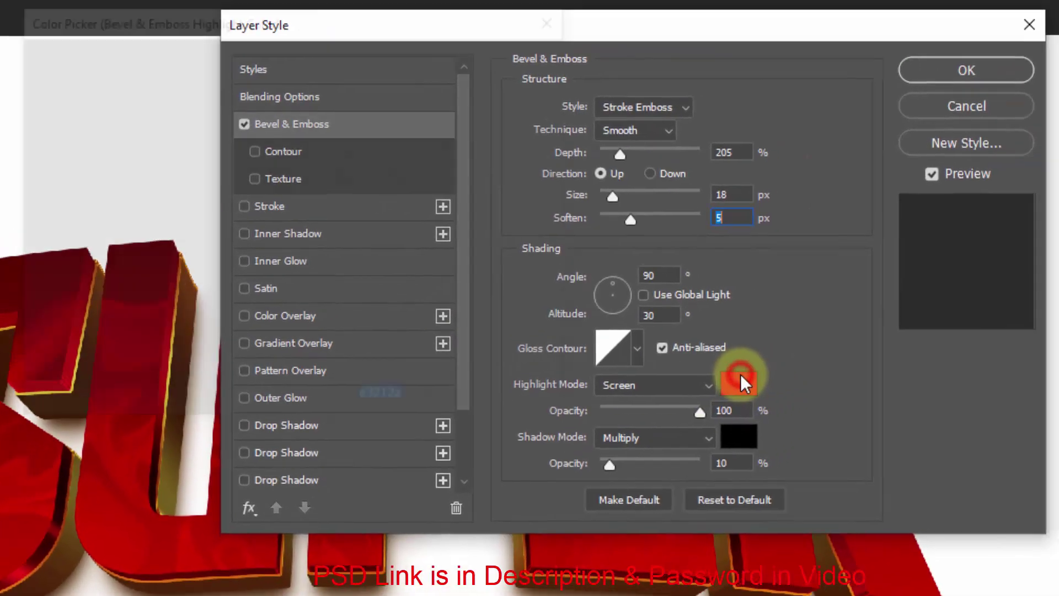
click(838, 340)
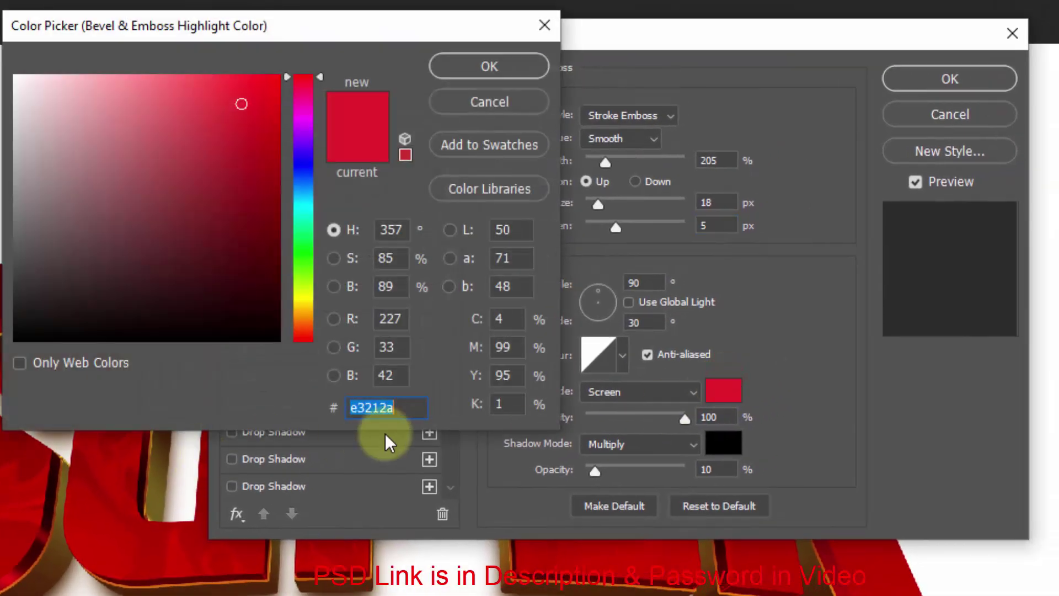
text(f0)
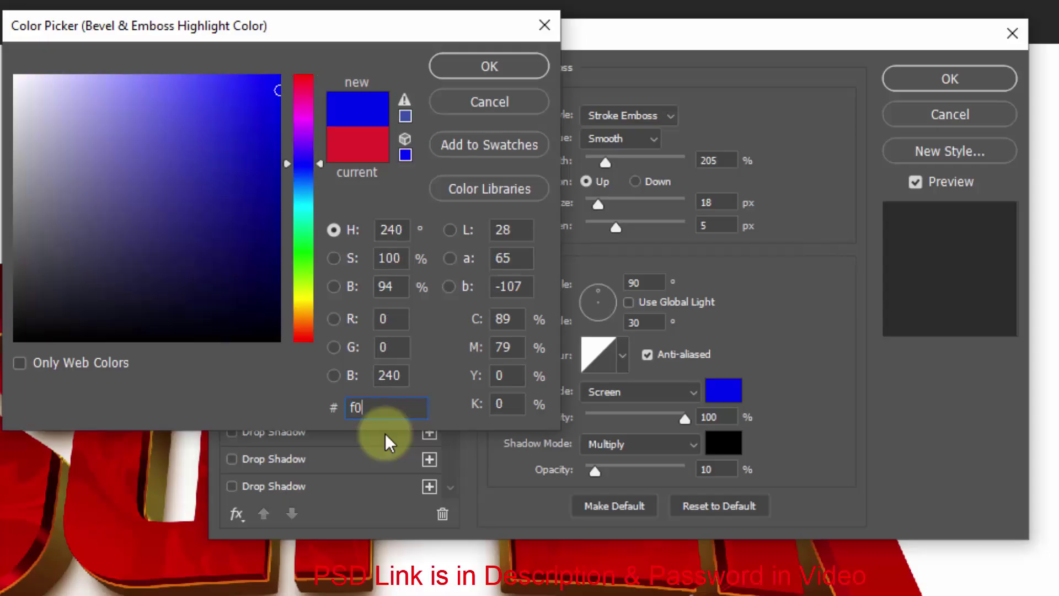
text(4242)
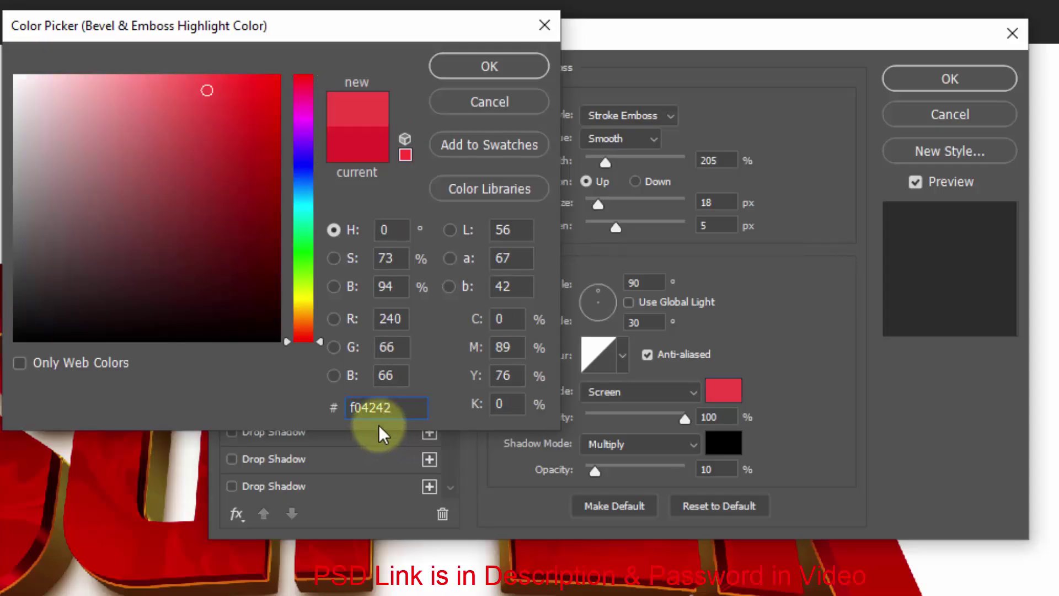
click(467, 62)
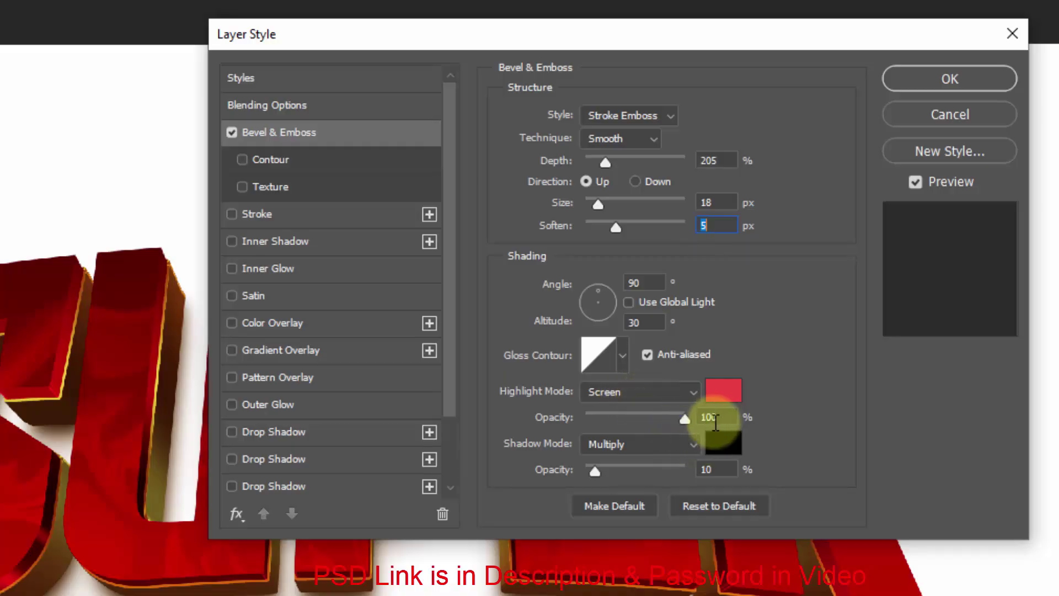
click(729, 463)
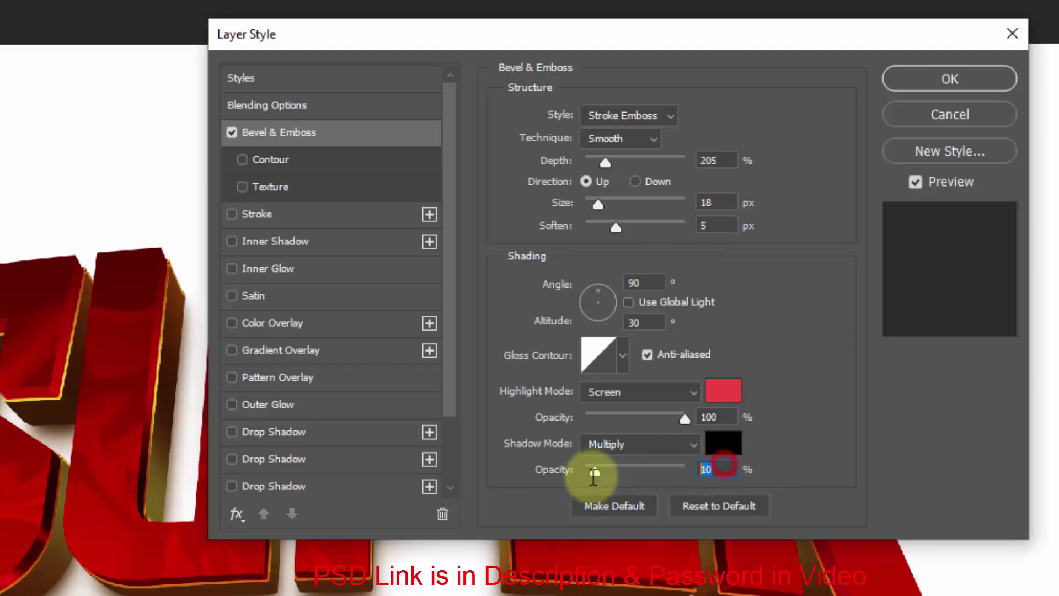
text(2)
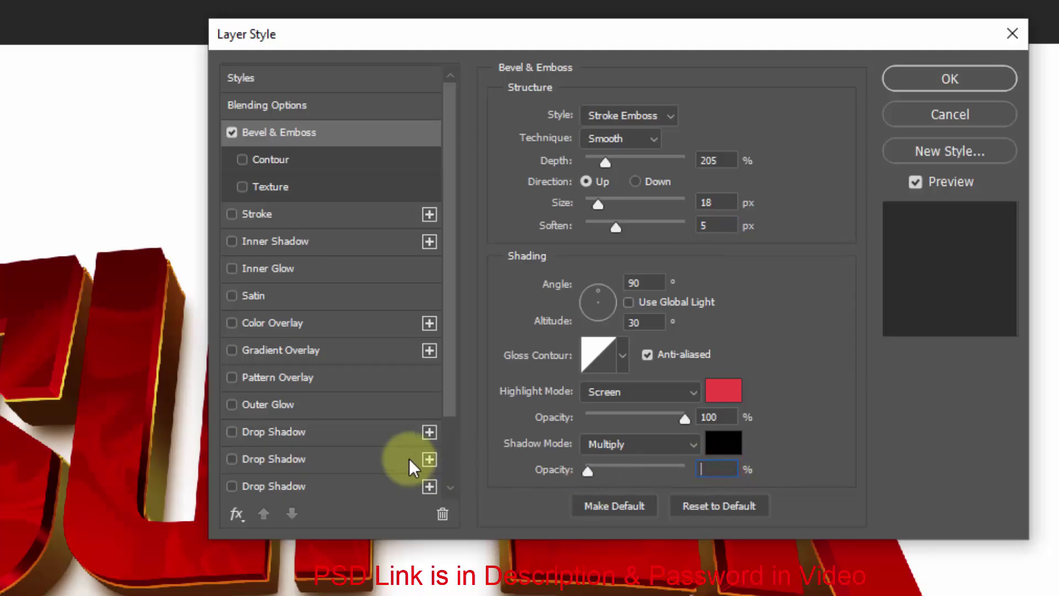
text(2)
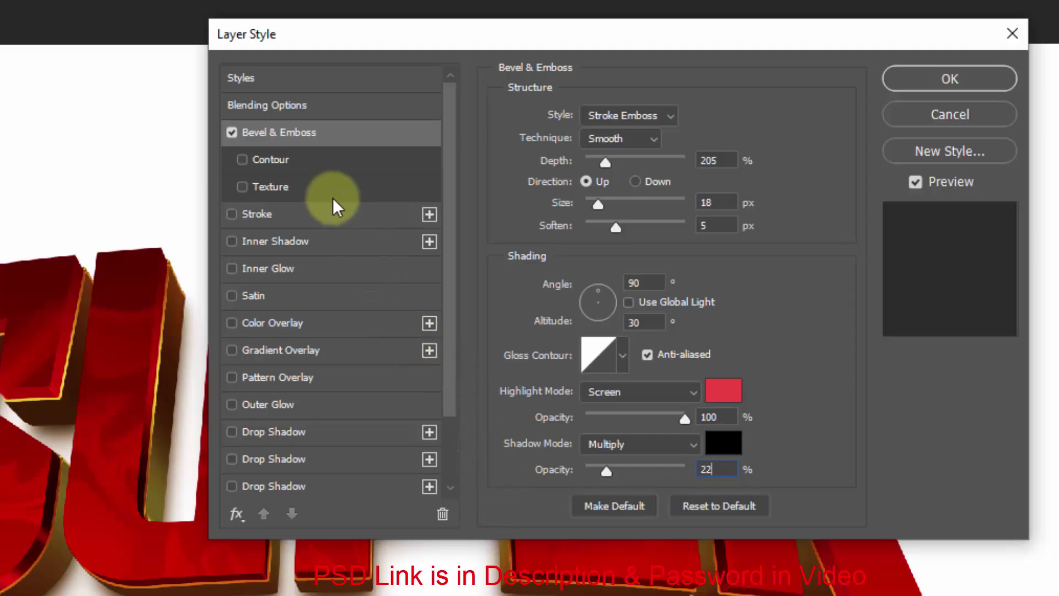
Enable the bevel contour and give the Stroke effect size 122 px at 0% opacity.
click(289, 163)
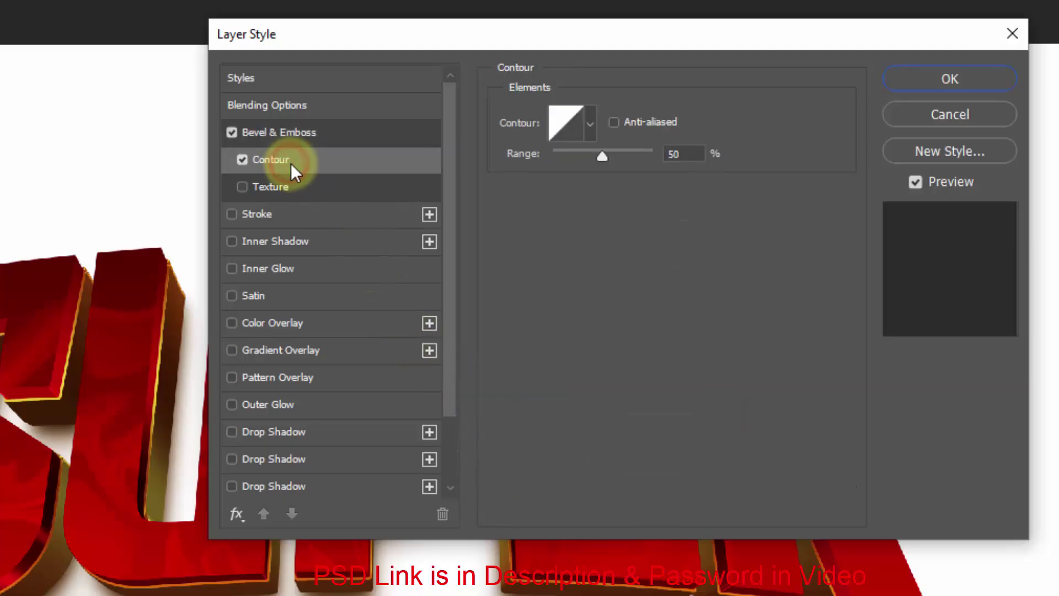
click(690, 154)
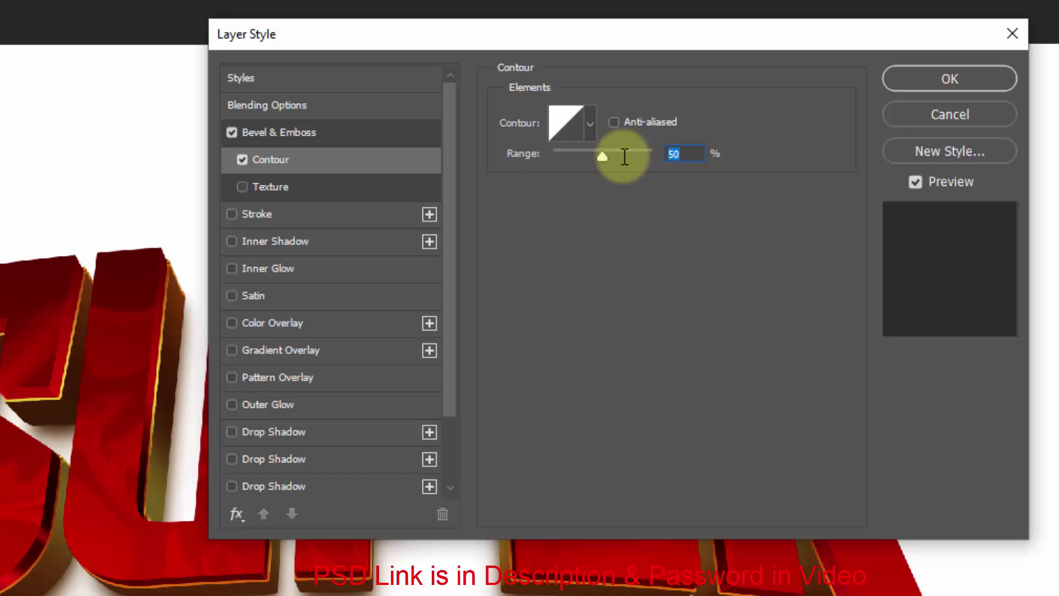
click(319, 214)
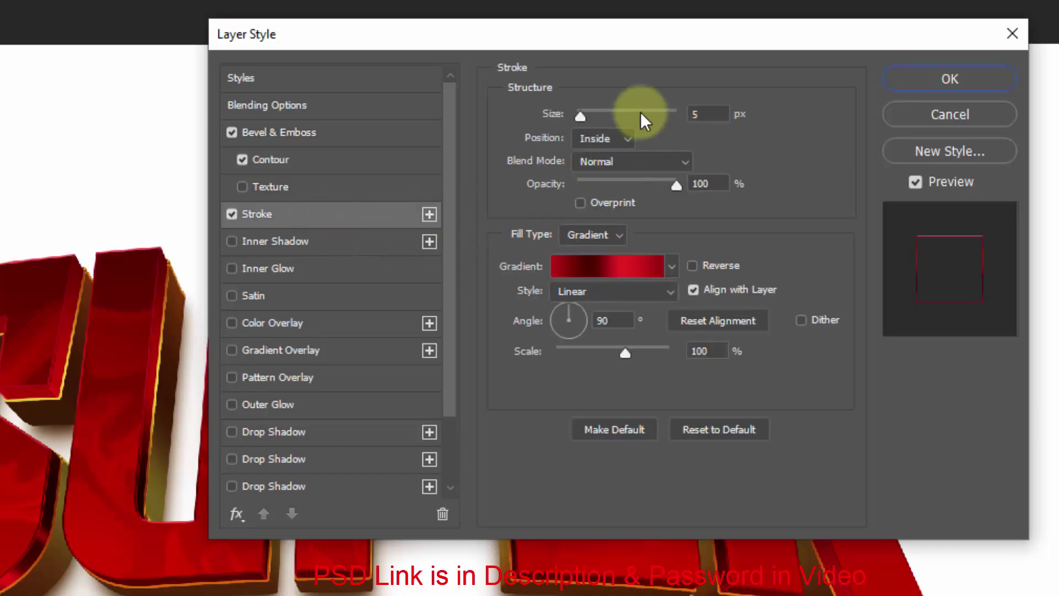
click(703, 114)
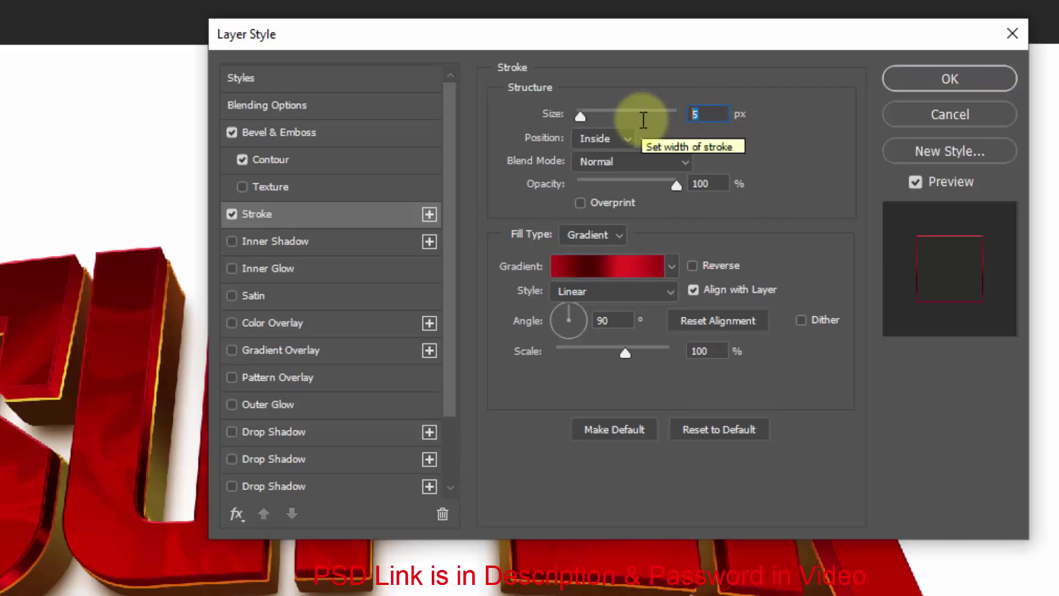
text(122)
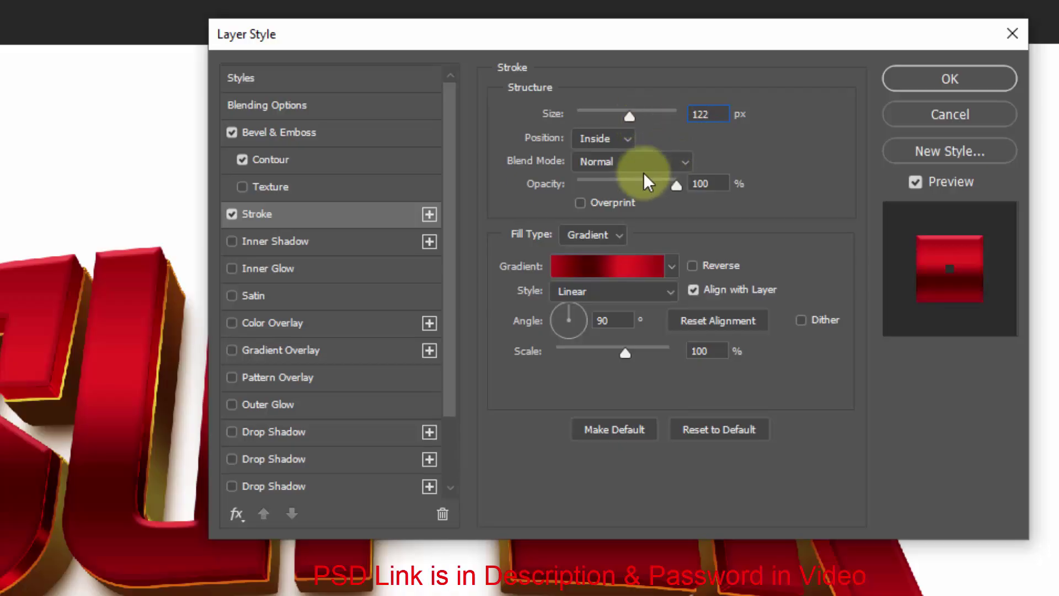
double_click(712, 183)
text(0)
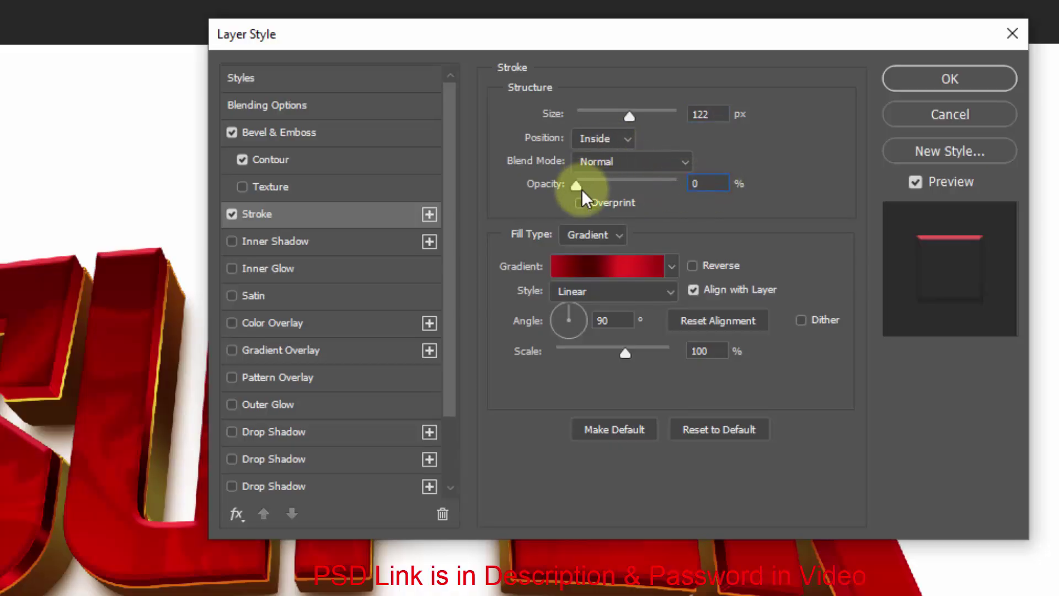
Set the stroke gradient to GOLD 1 from Gold Gradients 2 and apply the style.
click(621, 272)
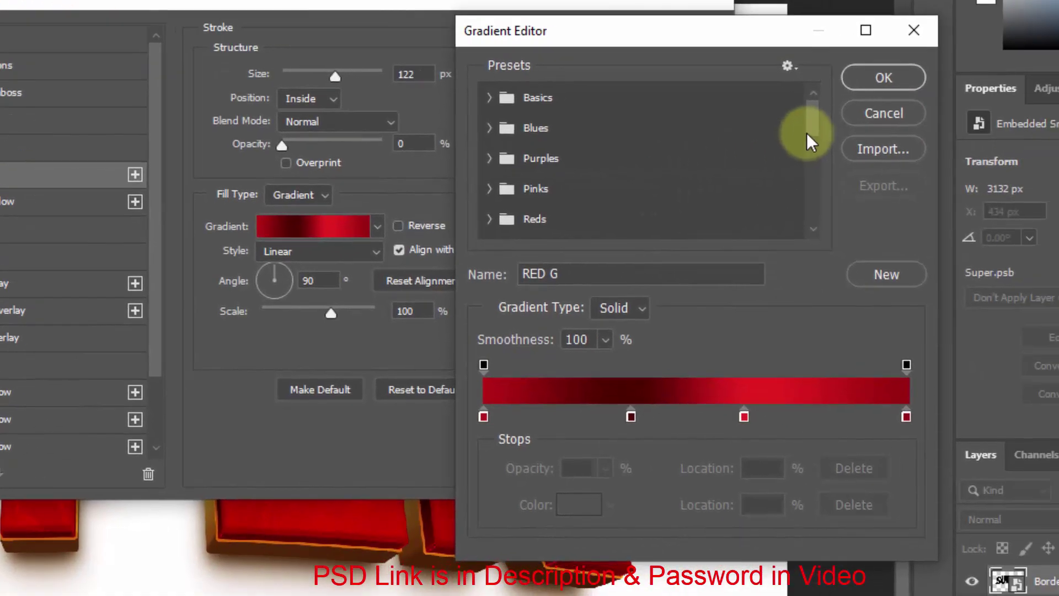
drag(810, 120, 810, 212)
click(489, 196)
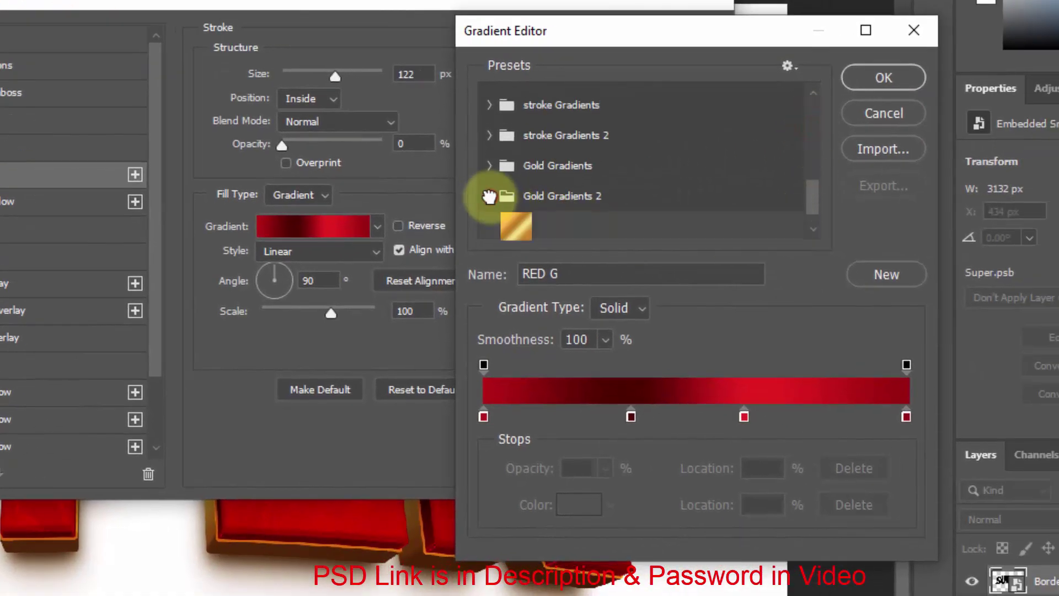
click(516, 226)
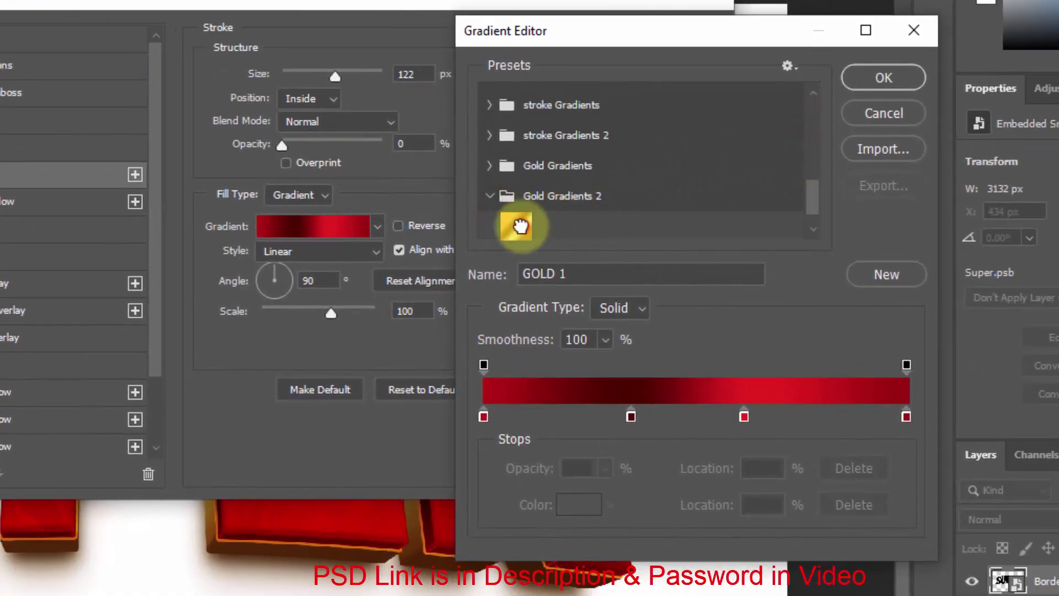
click(879, 73)
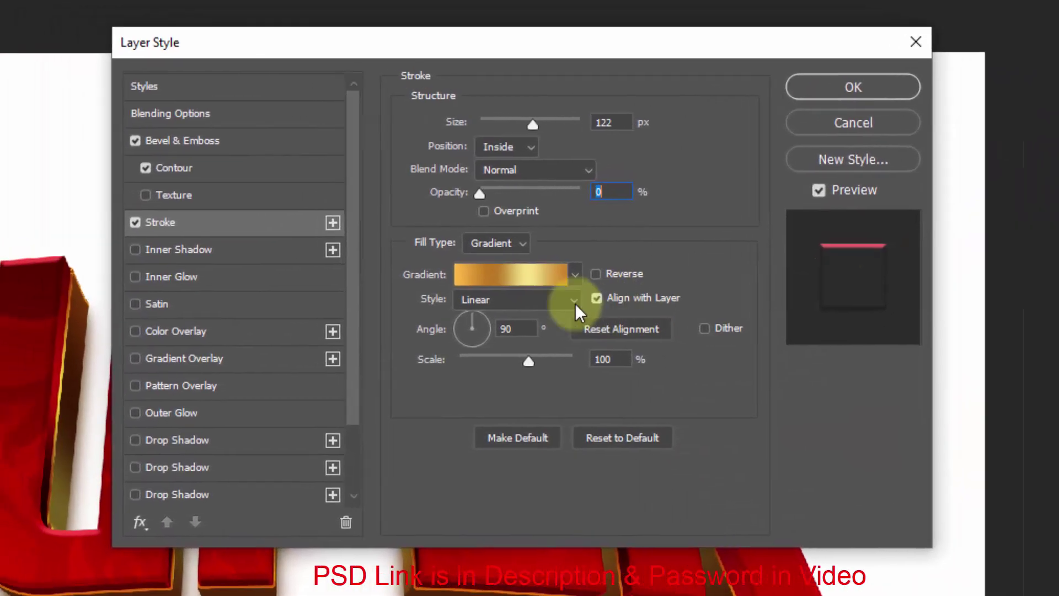
key(Tab)
key(Tab)
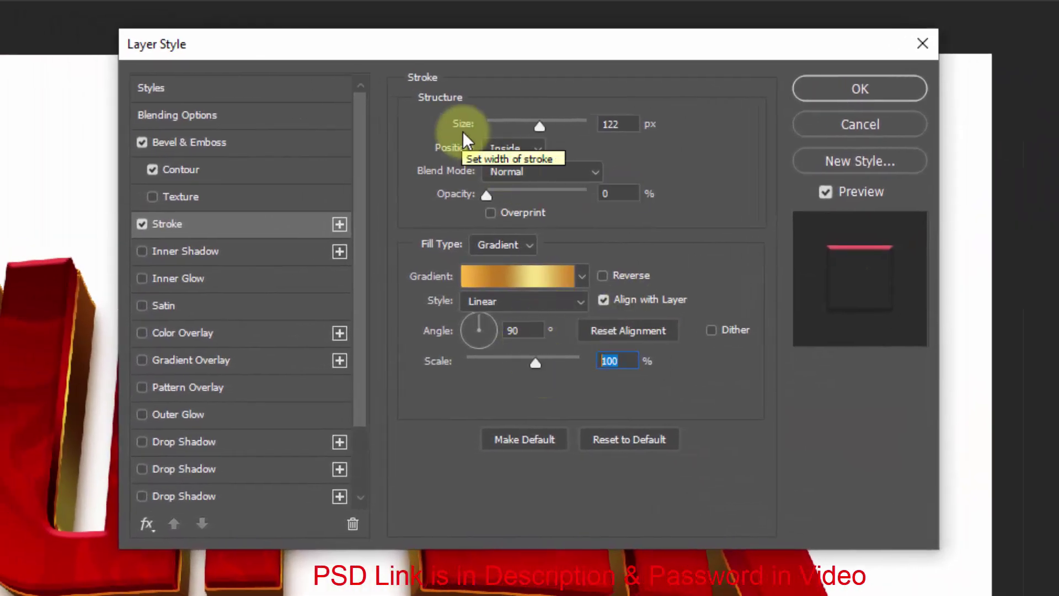
click(885, 90)
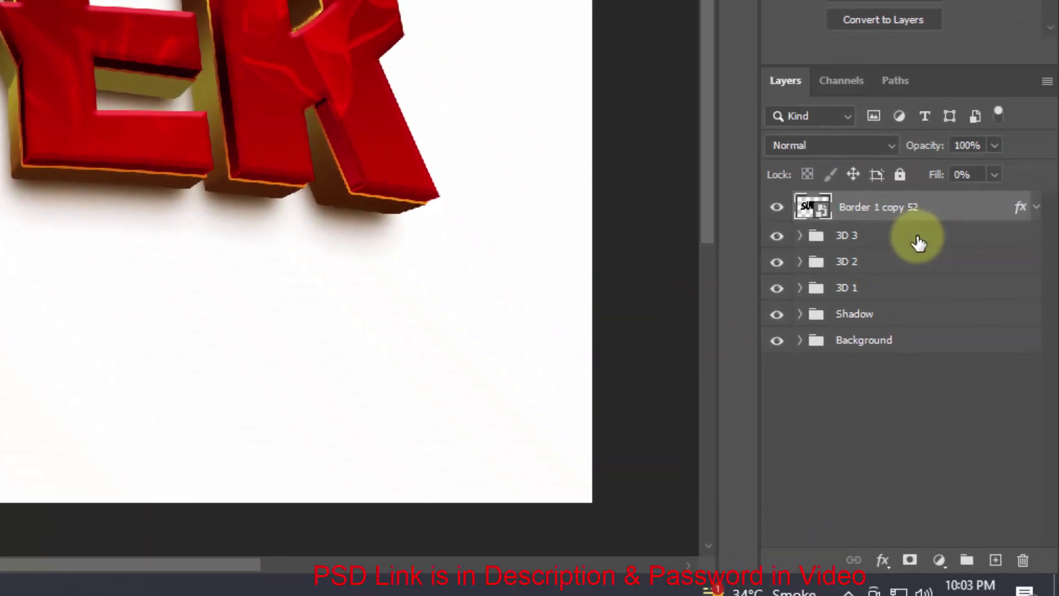
Create another border layer copy with Ctrl+Shift+Alt+T and show its Bevel & Emboss settings.
key(ctrl+shift+alt+t)
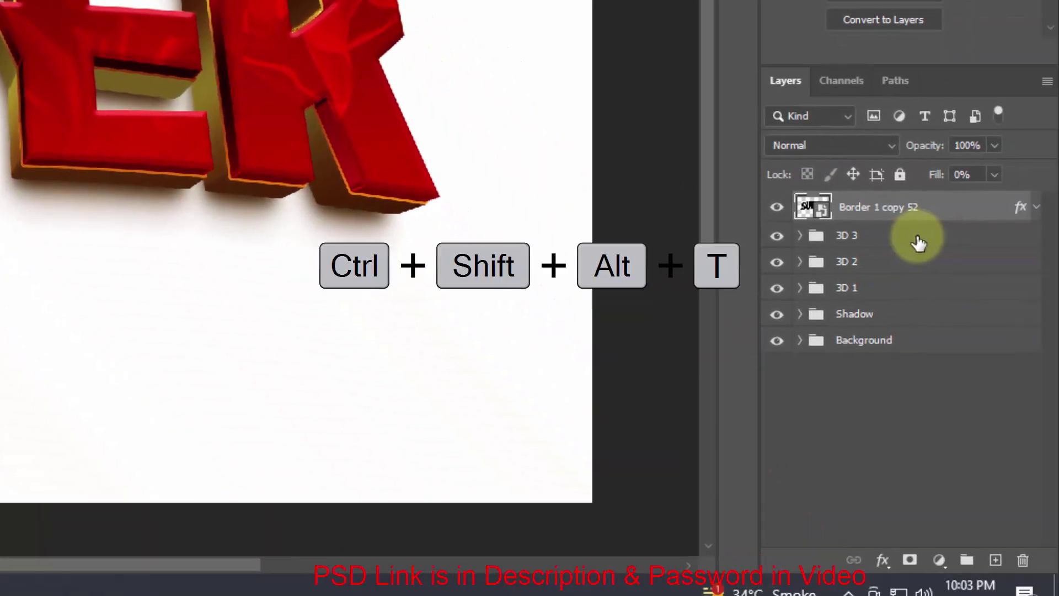
double_click(1022, 209)
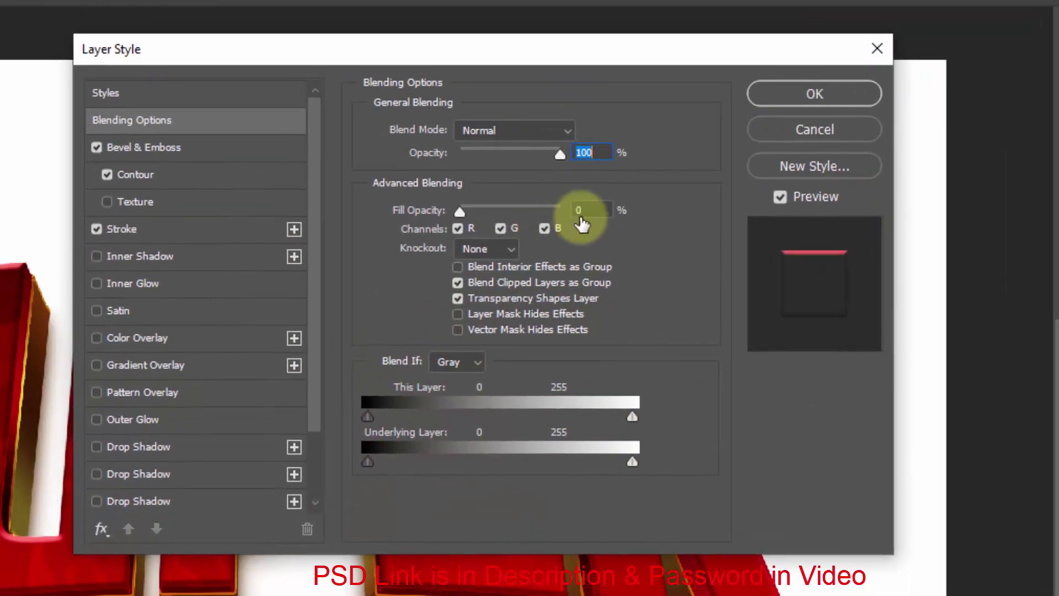
click(585, 210)
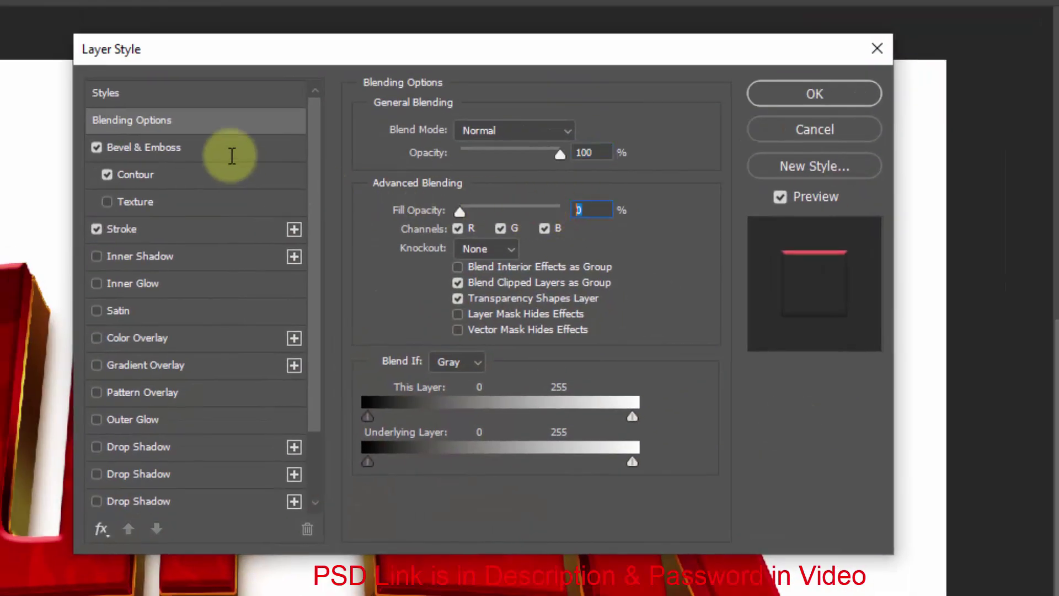
click(187, 148)
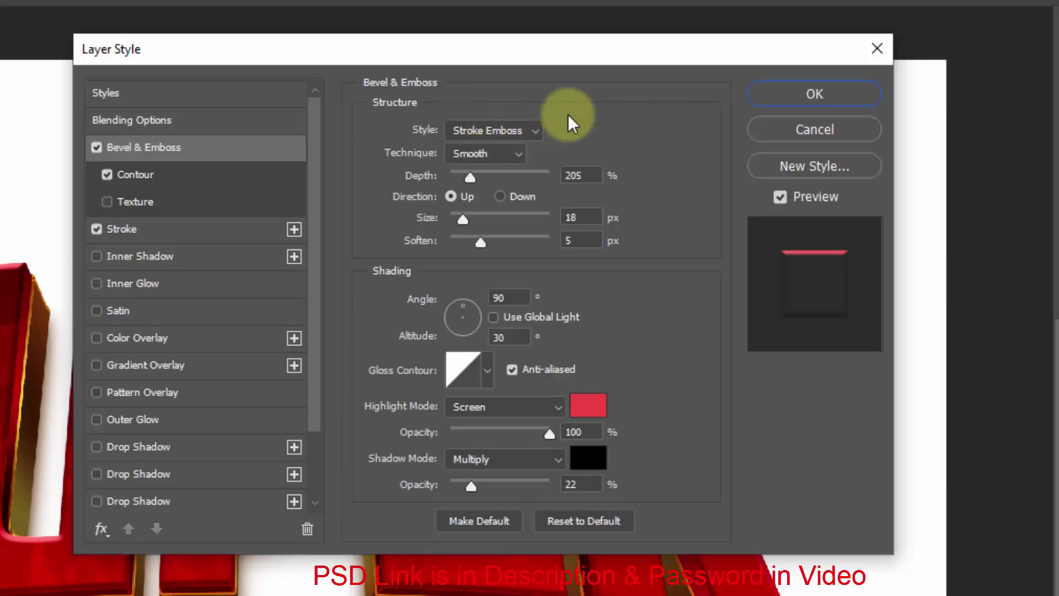
Set the emboss direction to Down, size 10 and soften 0.
click(506, 194)
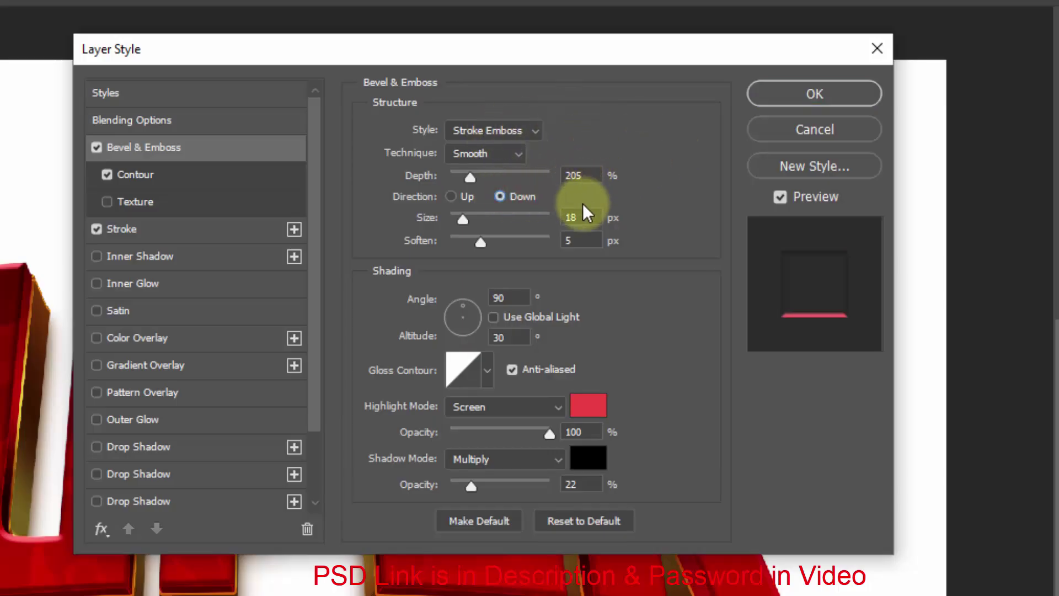
click(584, 218)
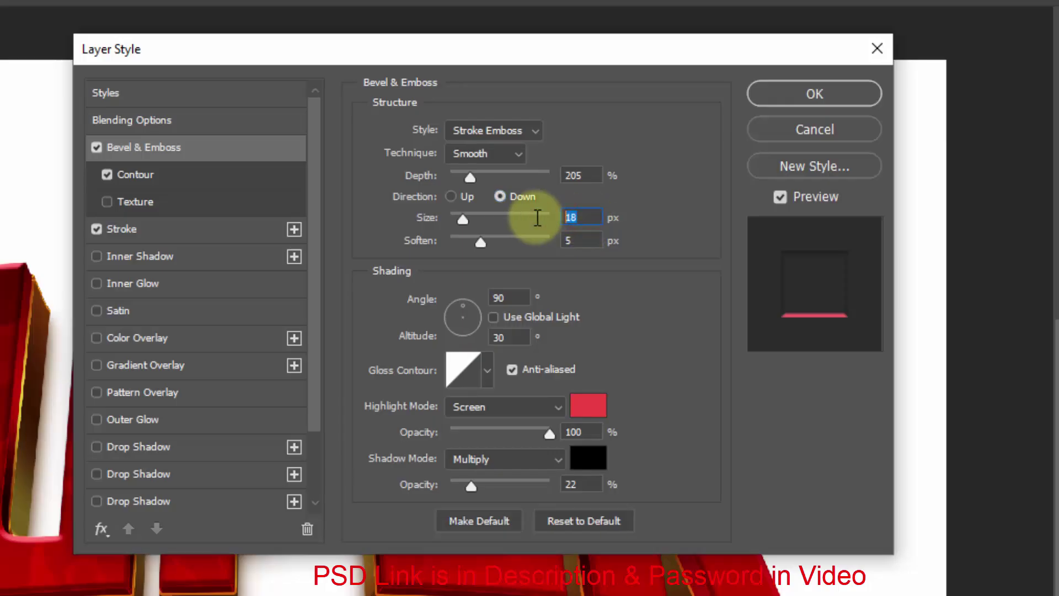
text(10)
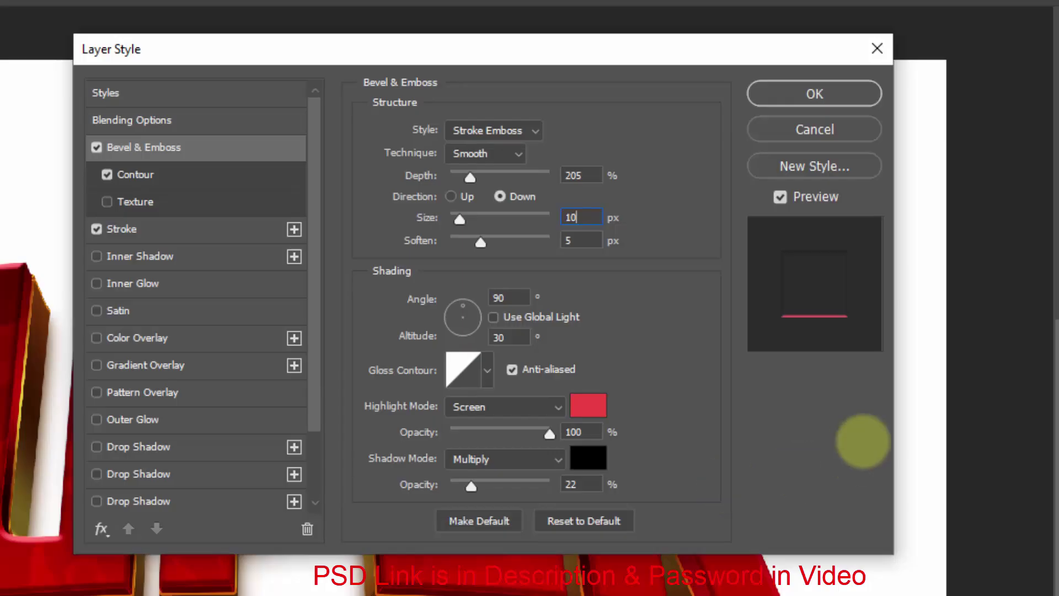
click(864, 441)
click(585, 241)
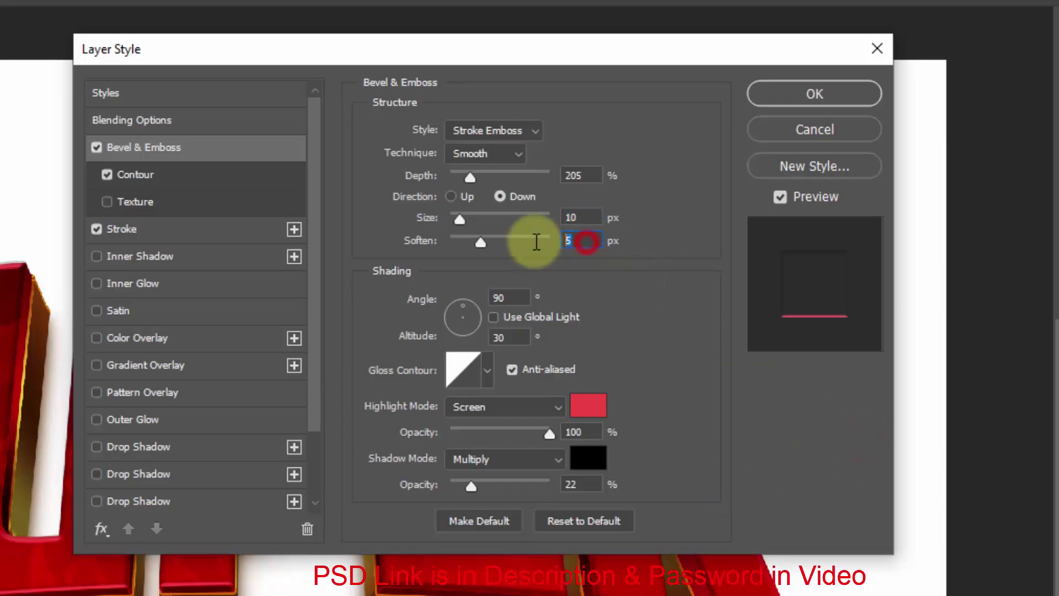
text(0)
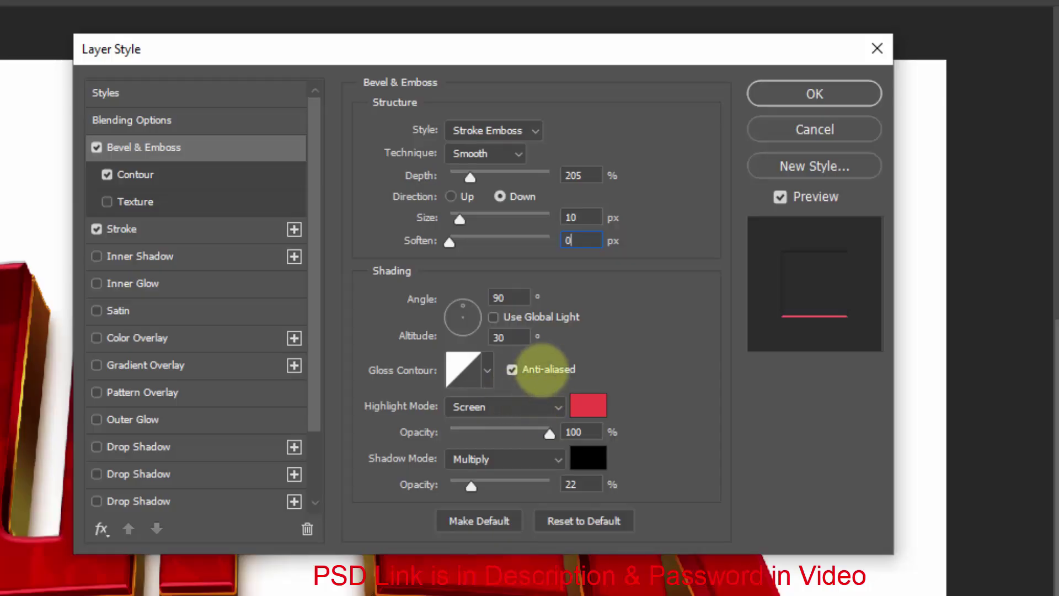
click(694, 362)
Load the Custom multi-peak contour file as the bevel's gloss contour.
click(507, 364)
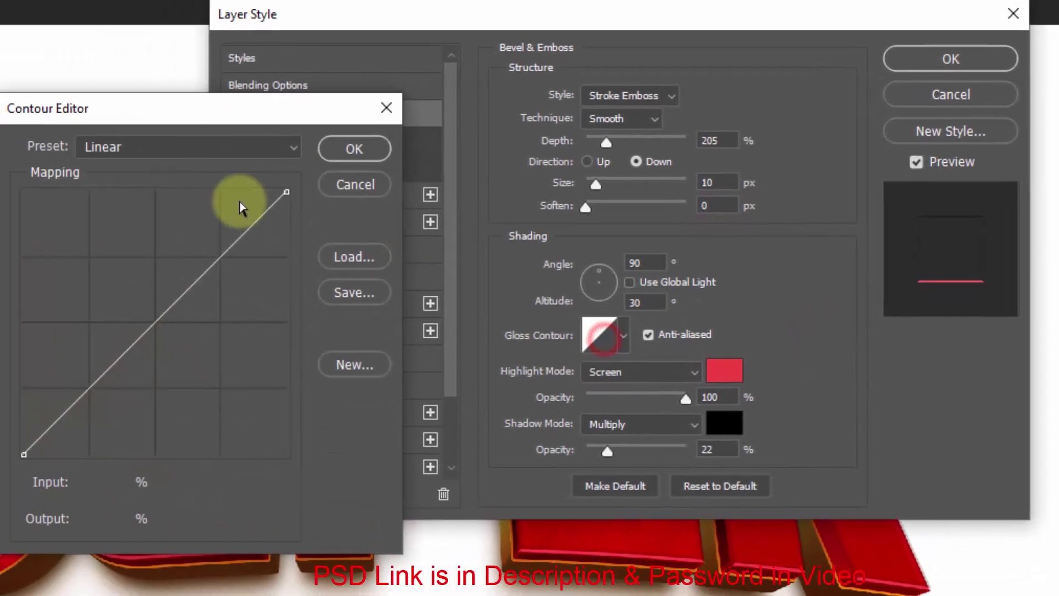
click(190, 131)
click(218, 126)
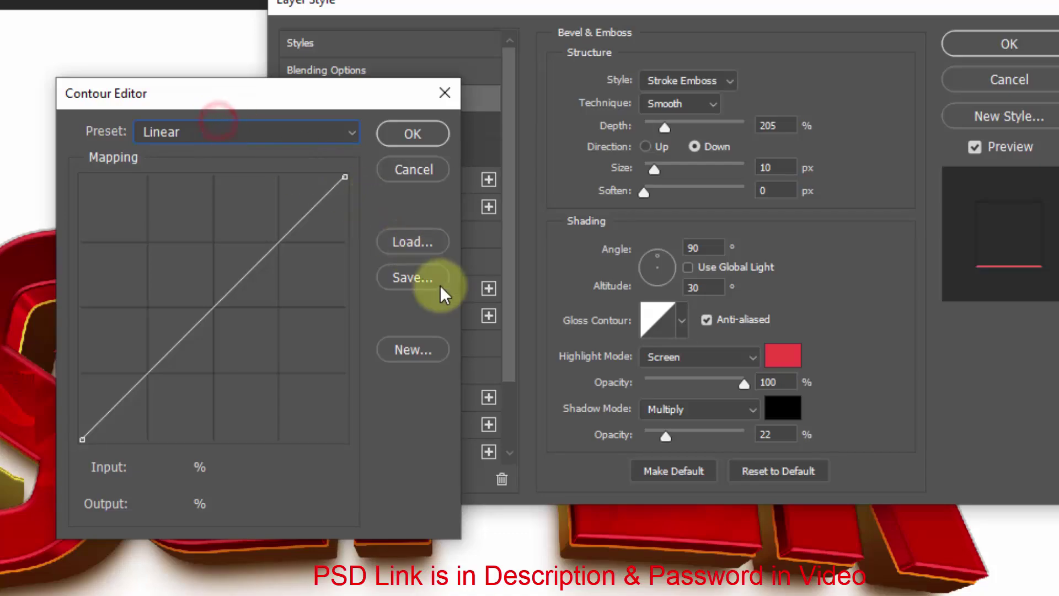
click(416, 246)
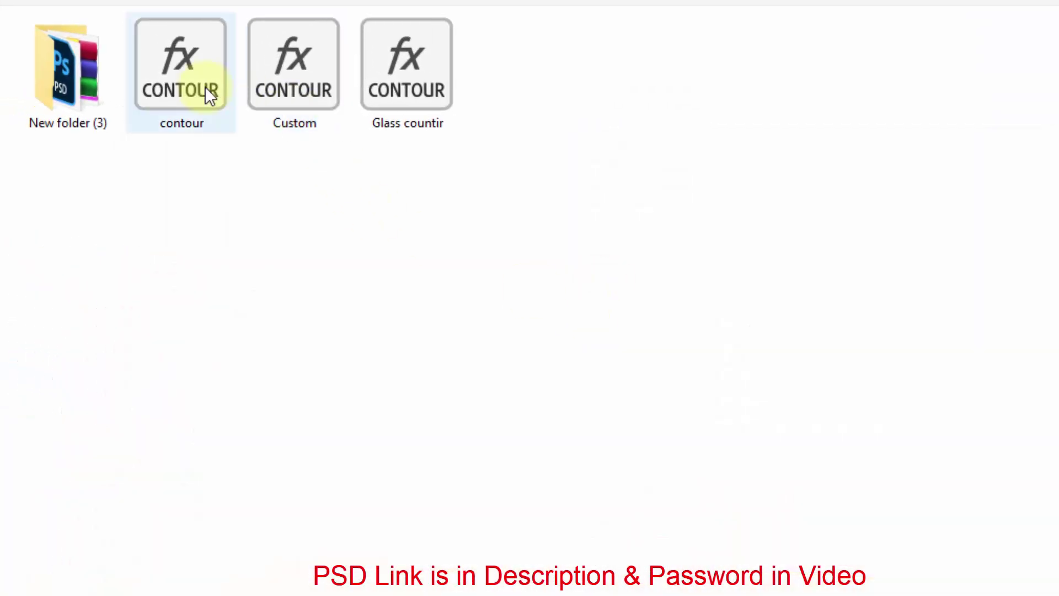
click(213, 91)
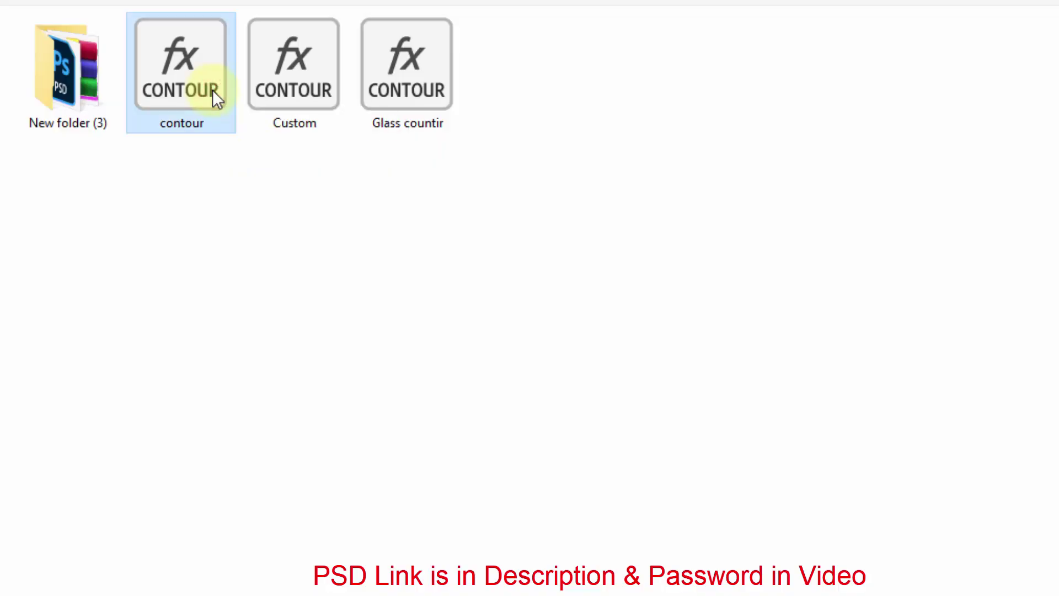
double_click(276, 76)
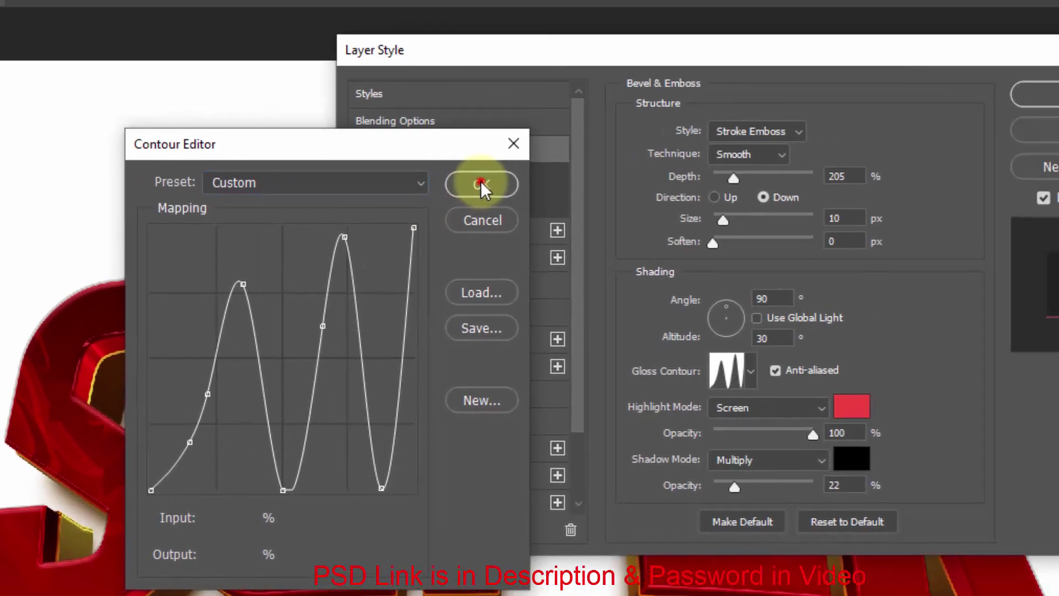
click(634, 174)
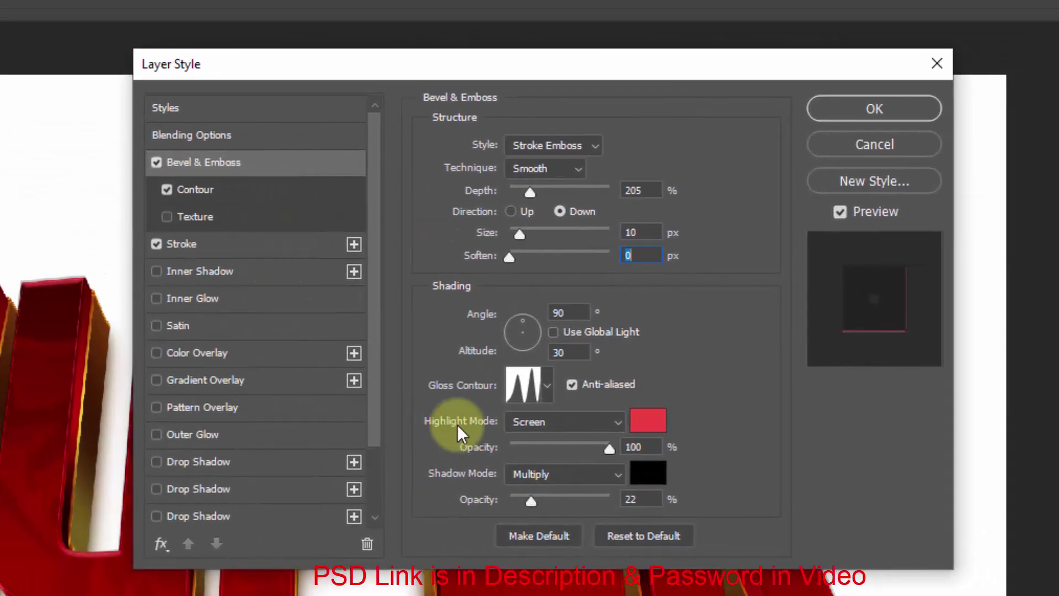
Change the emboss highlight colour to yellow-gold #e3c121.
click(648, 417)
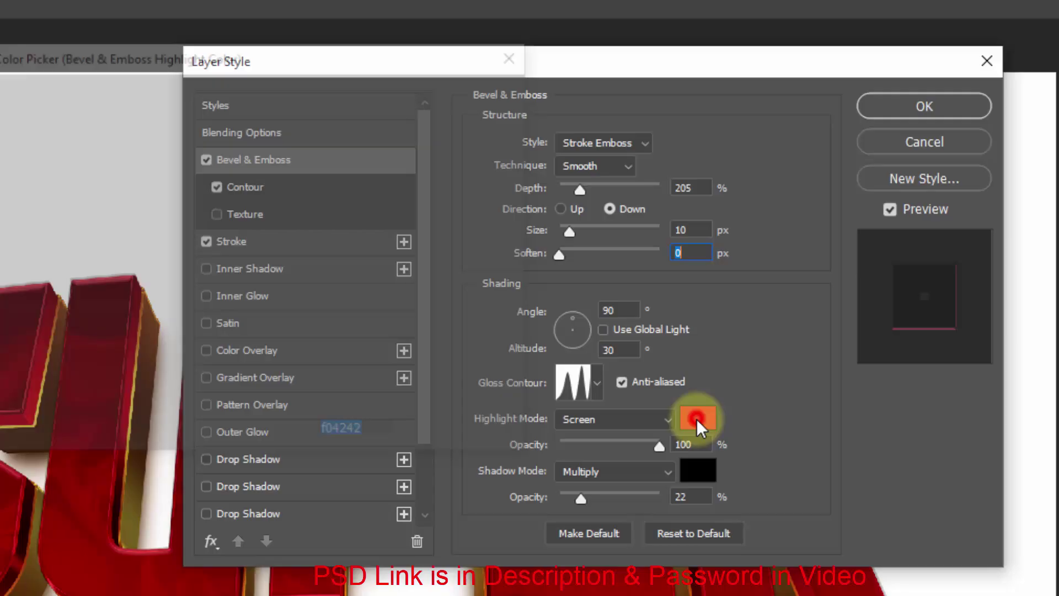
click(648, 418)
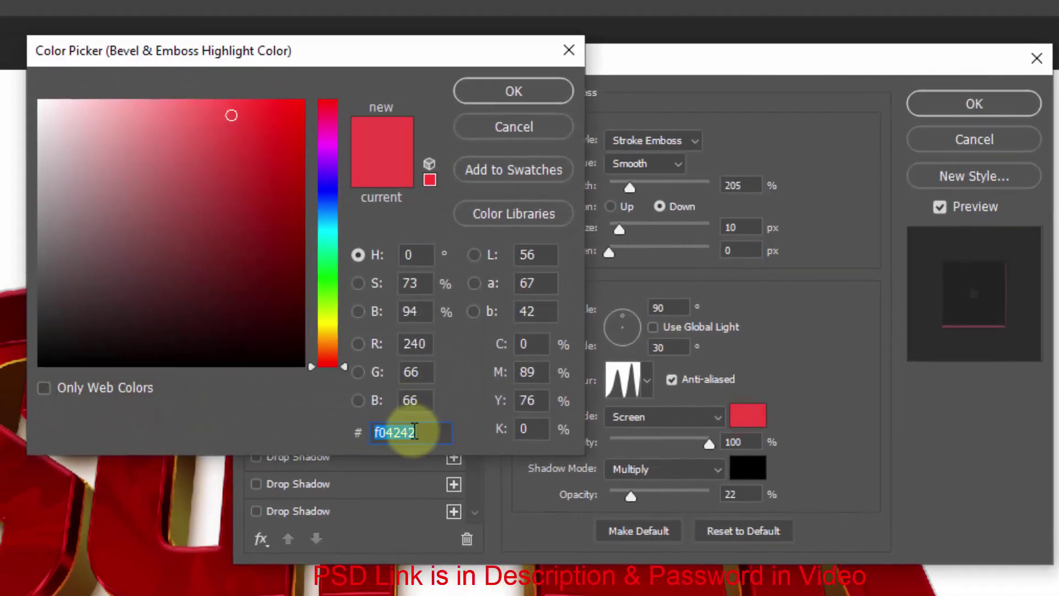
text(e3)
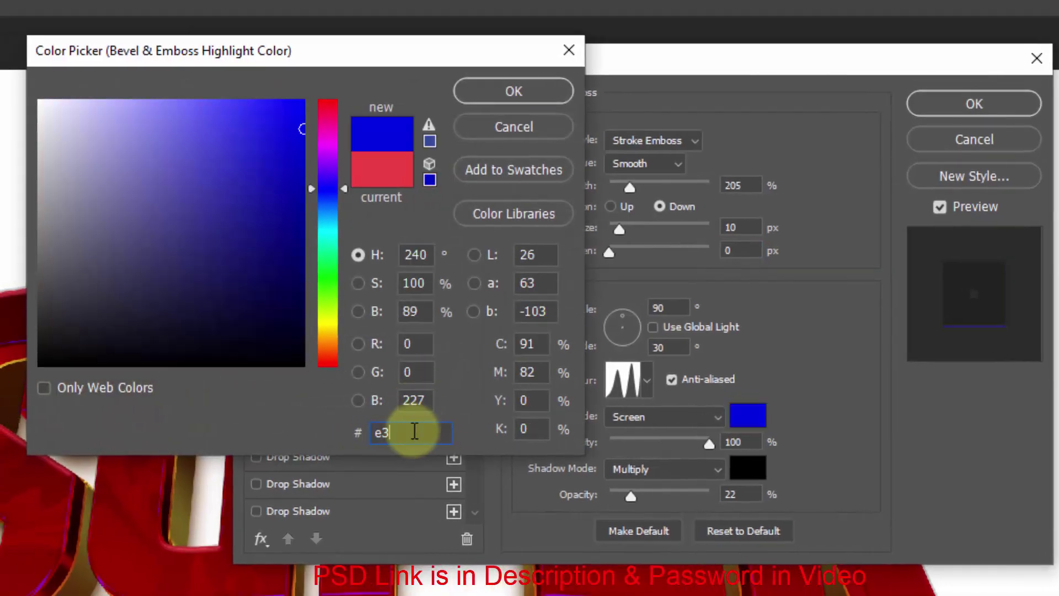
text(c12)
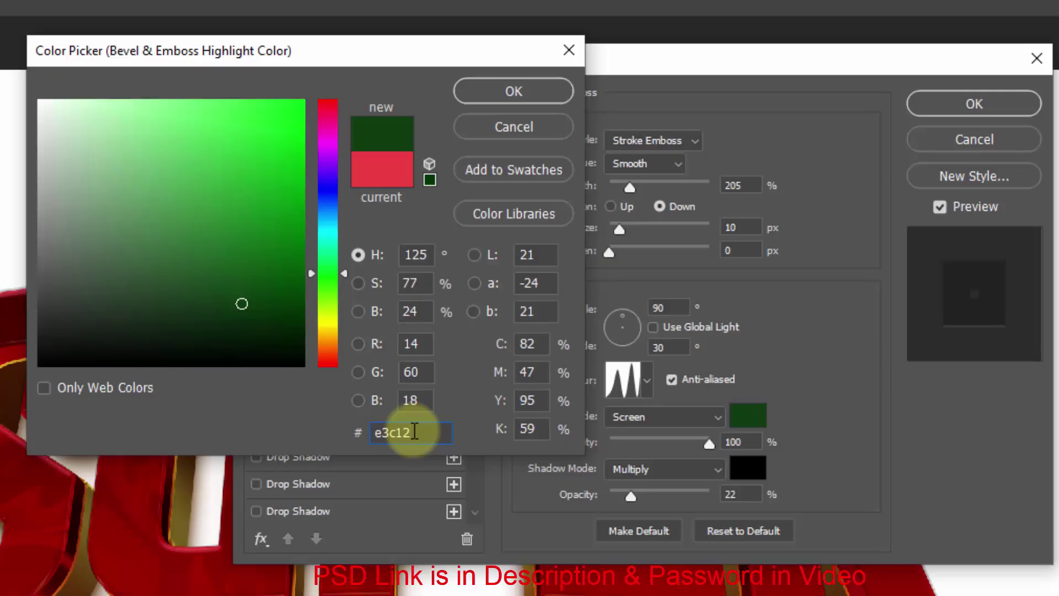
text(1)
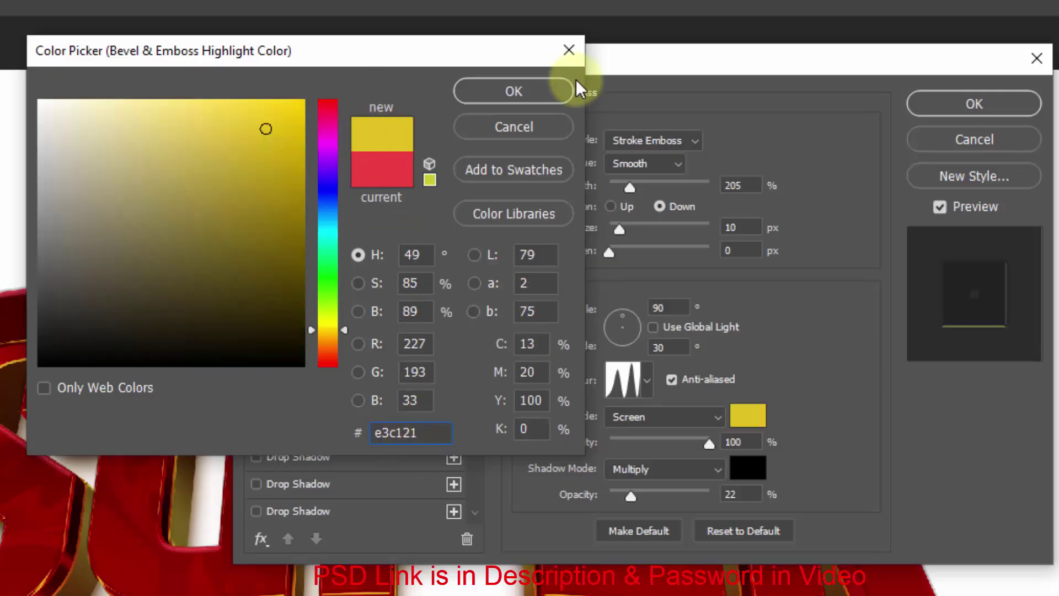
click(541, 89)
click(749, 443)
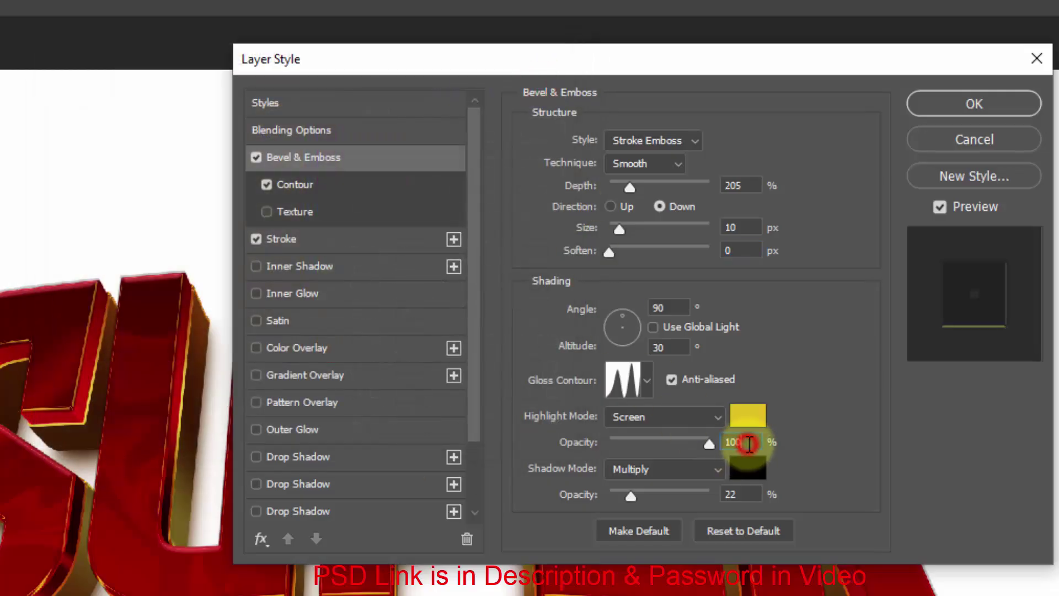
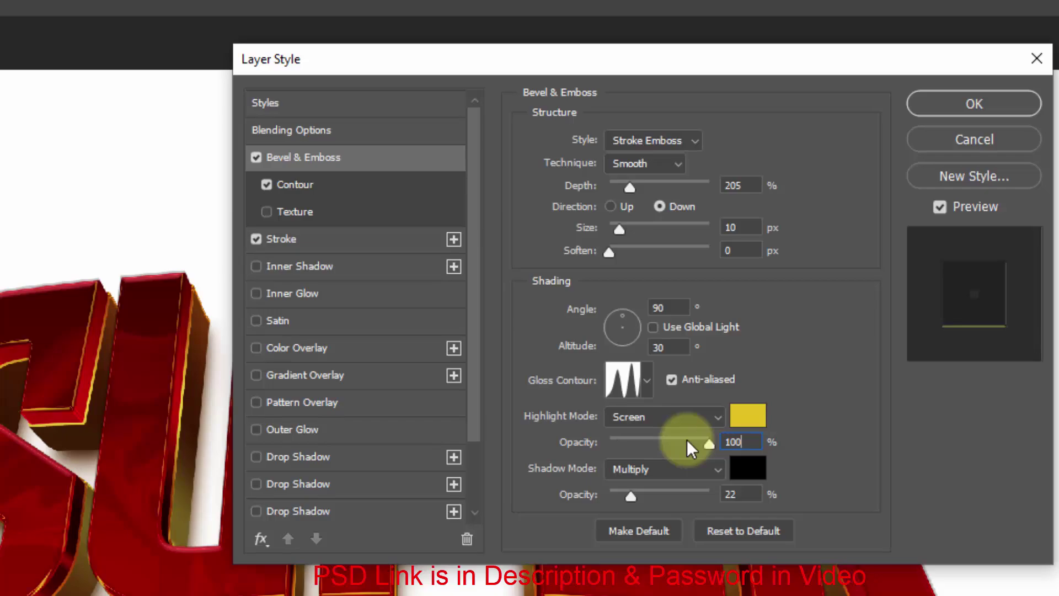
Lower the Bevel & Emboss shadow opacity to 10%, keeping the yellow highlight colour.
click(744, 487)
double_click(736, 494)
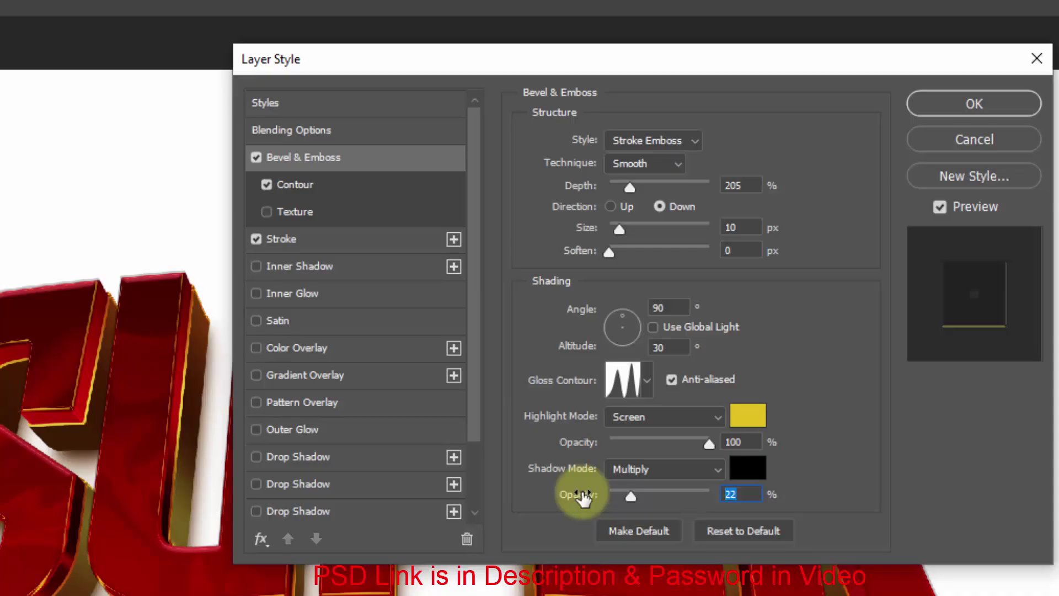
text(10)
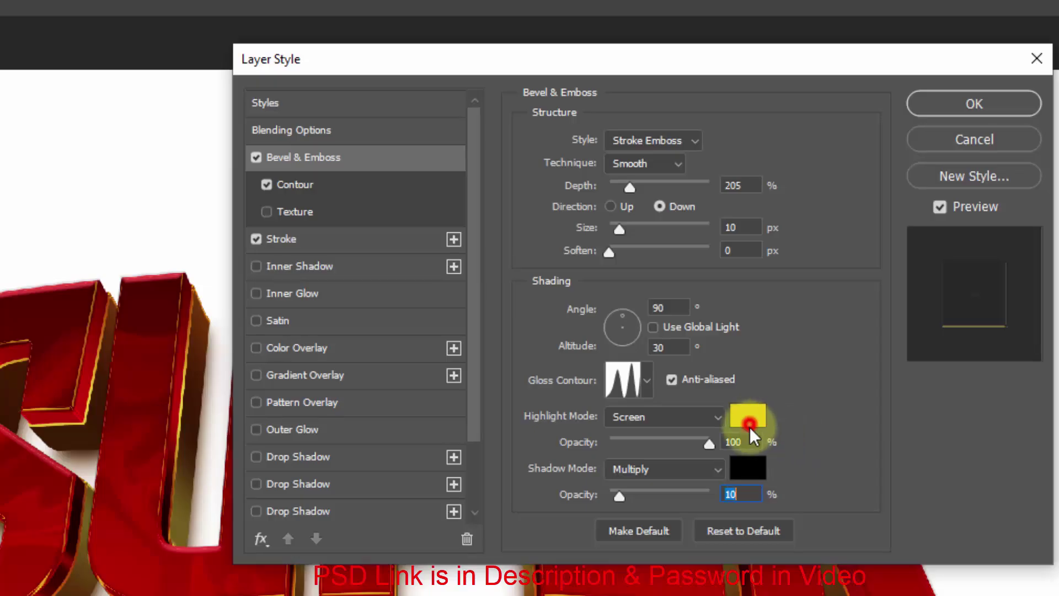
click(747, 416)
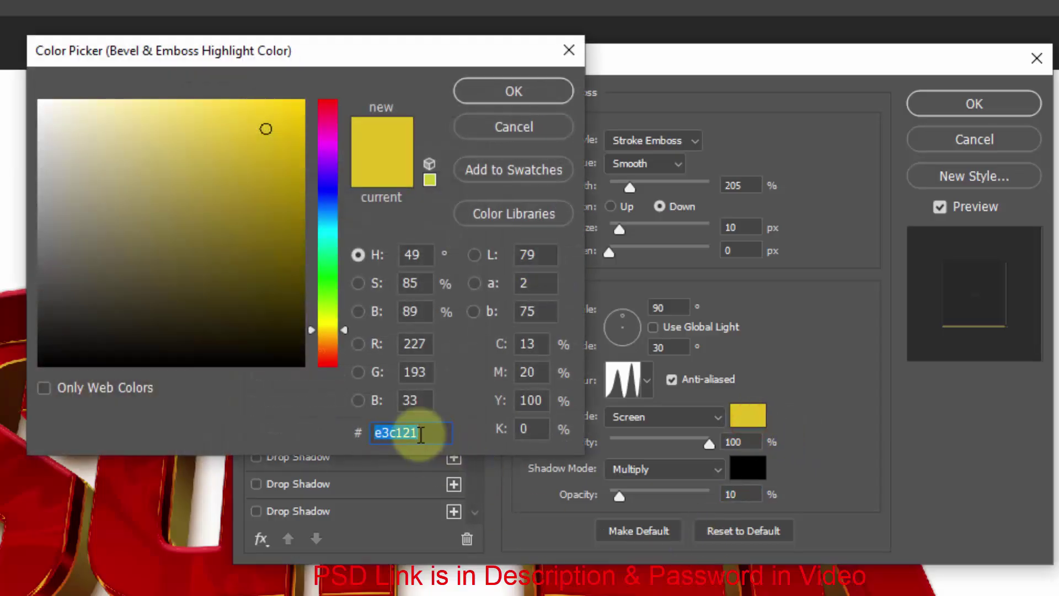
click(519, 95)
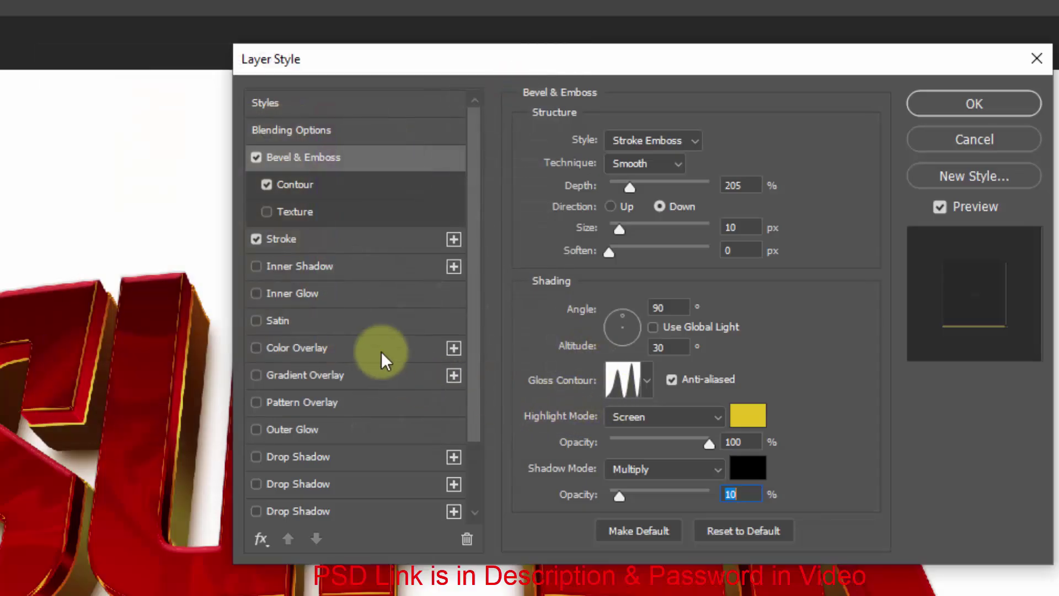
Set the gradient Stroke to 7 px size at 100% opacity and apply the style.
click(308, 183)
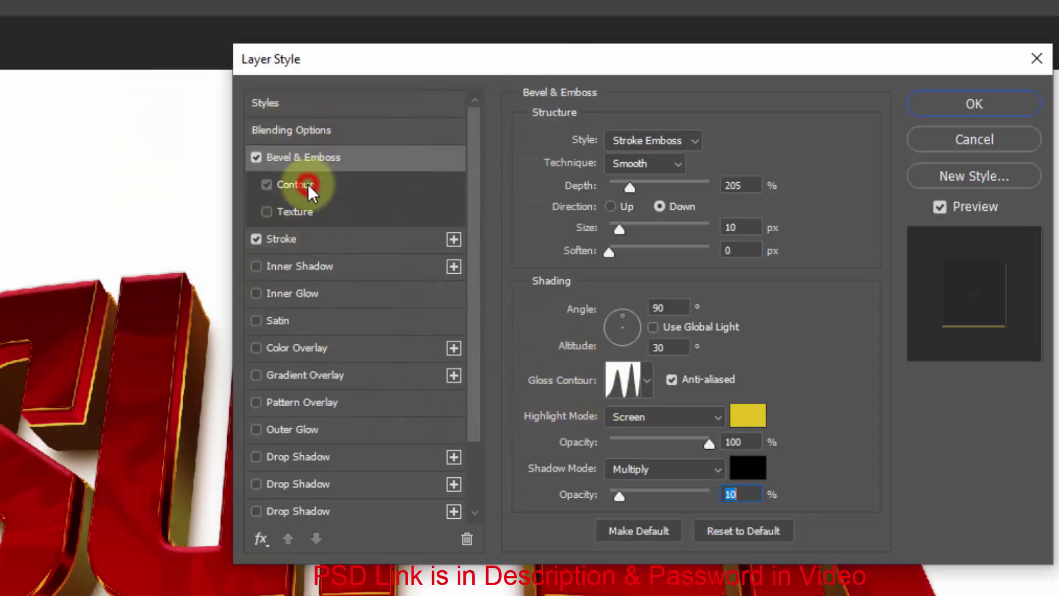
click(309, 236)
double_click(739, 139)
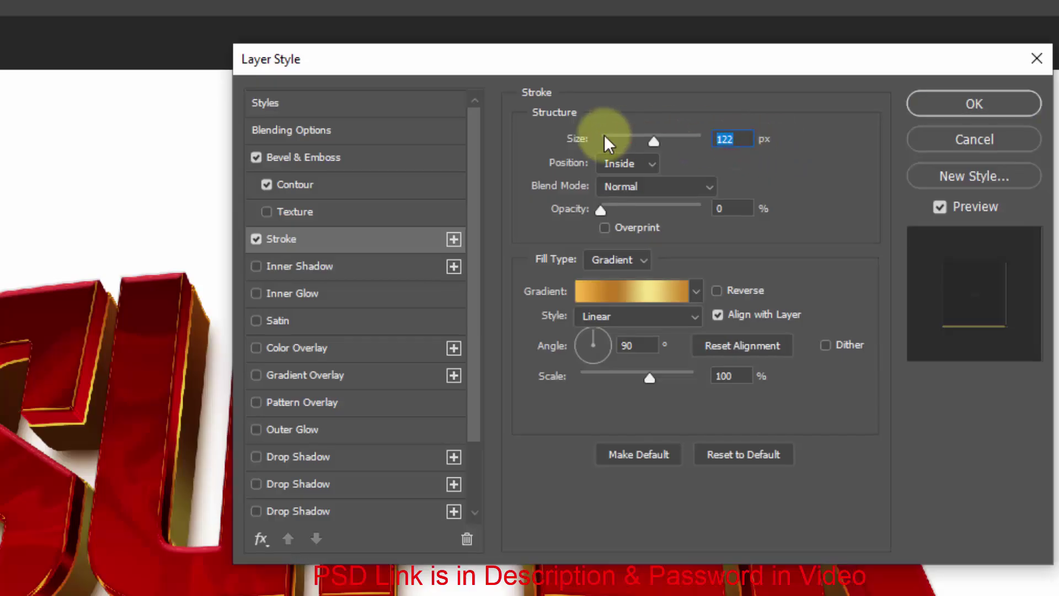
text(7)
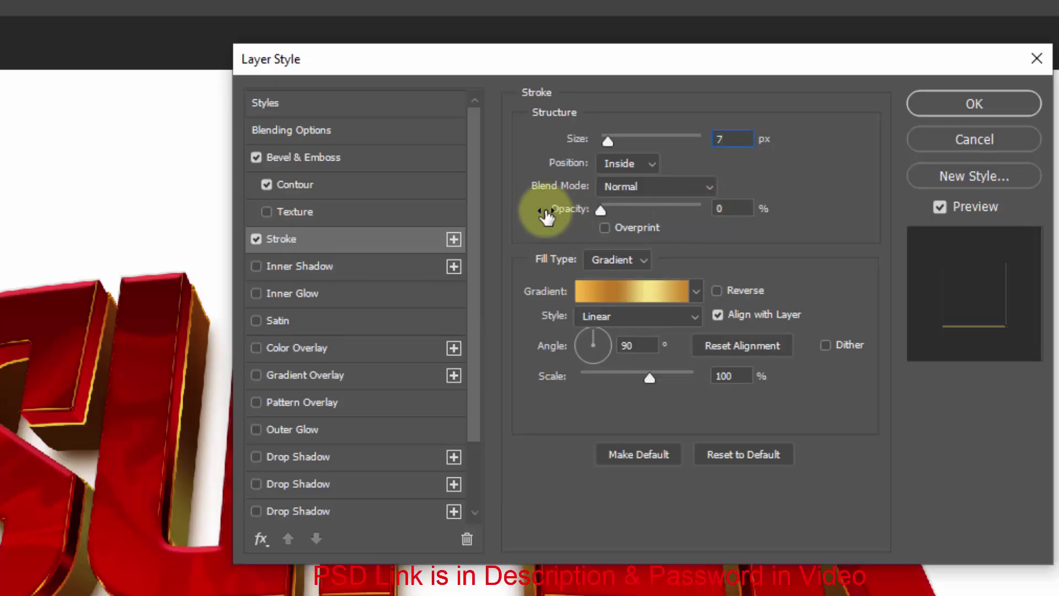
drag(608, 211, 730, 208)
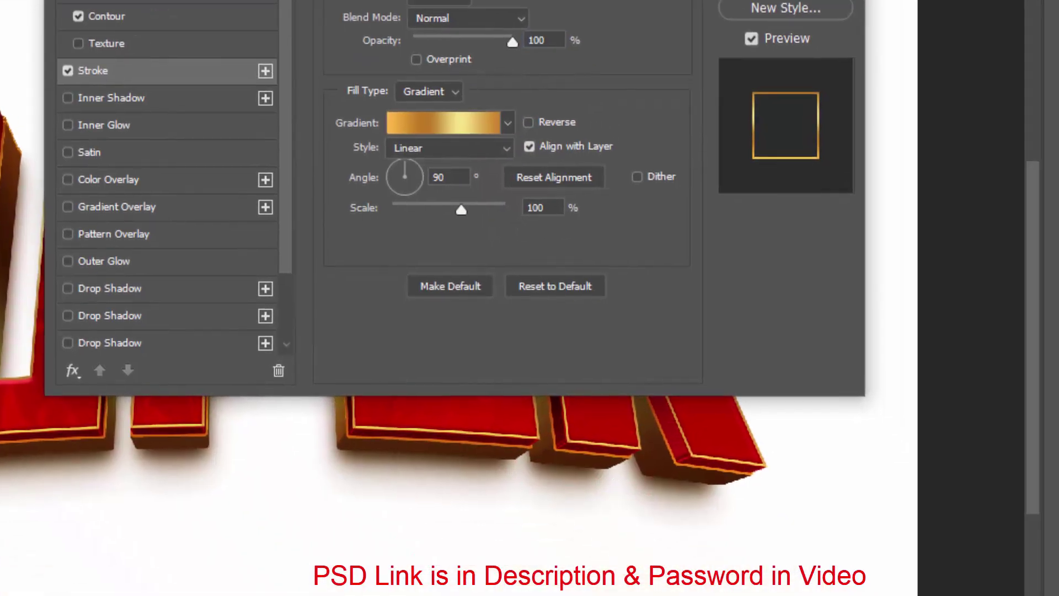
click(1026, 104)
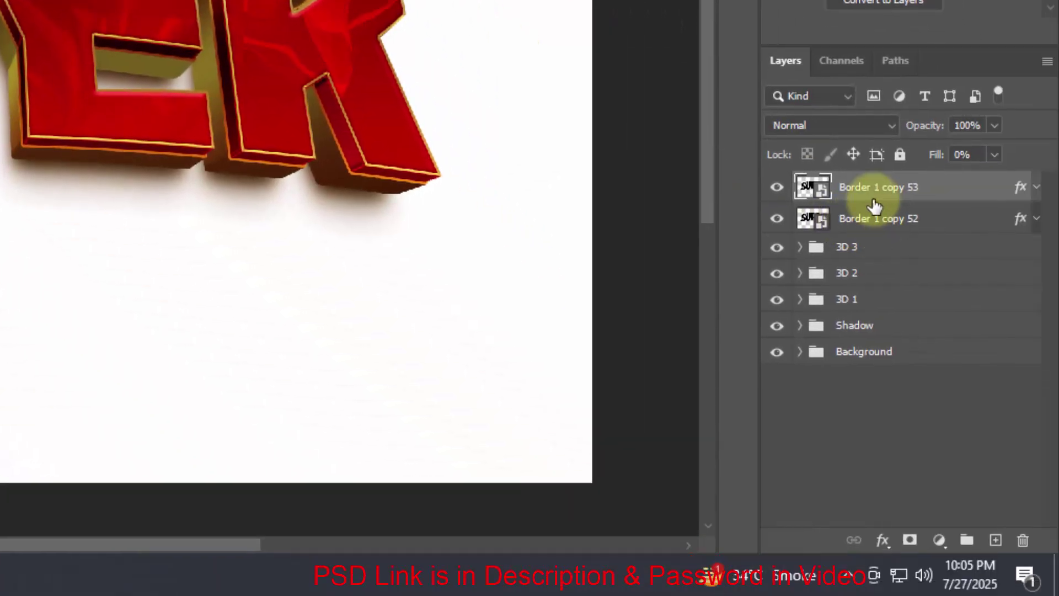
Duplicate the border layer and set its bevel direction to Up with 0% shadow opacity.
key(ctrl+shift+alt+t)
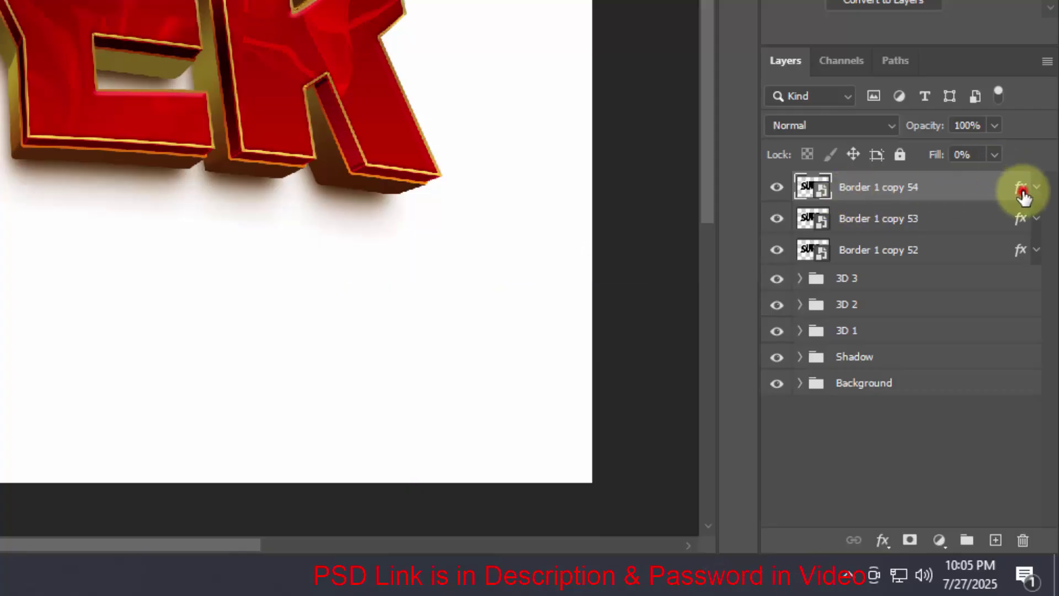
double_click(1021, 191)
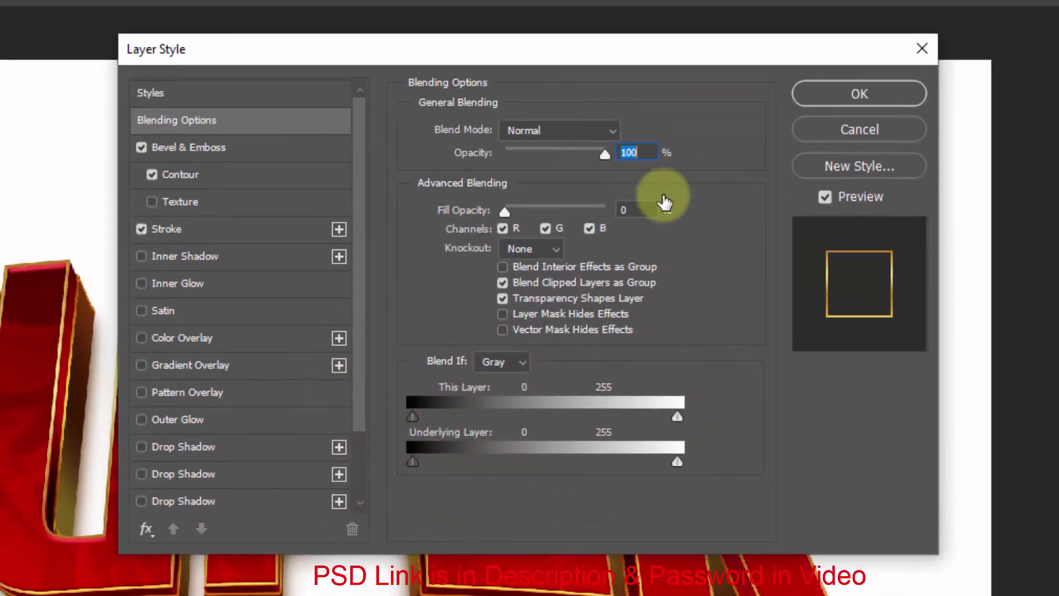
click(214, 148)
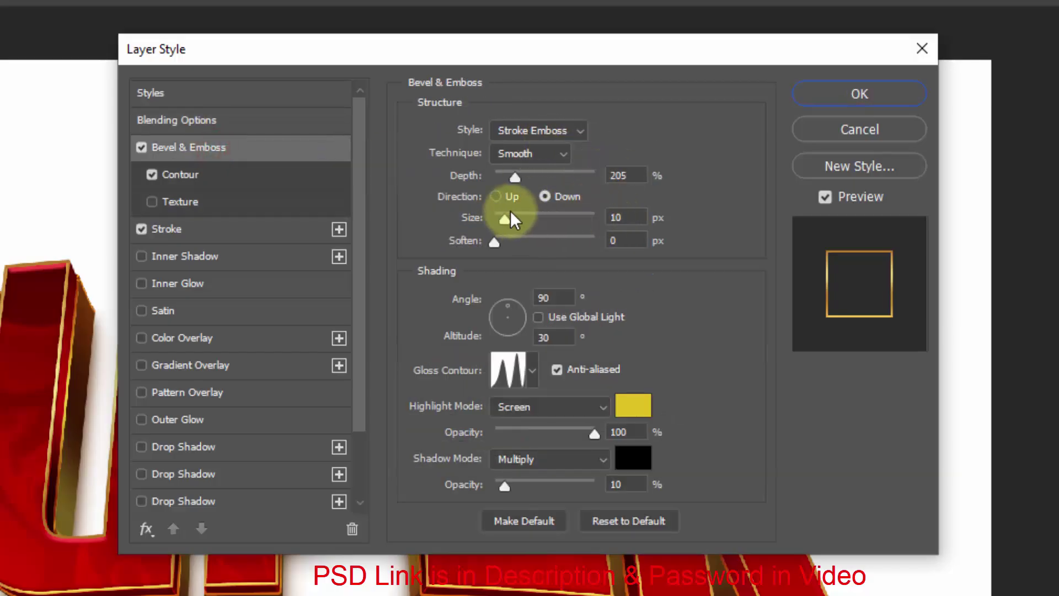
click(496, 196)
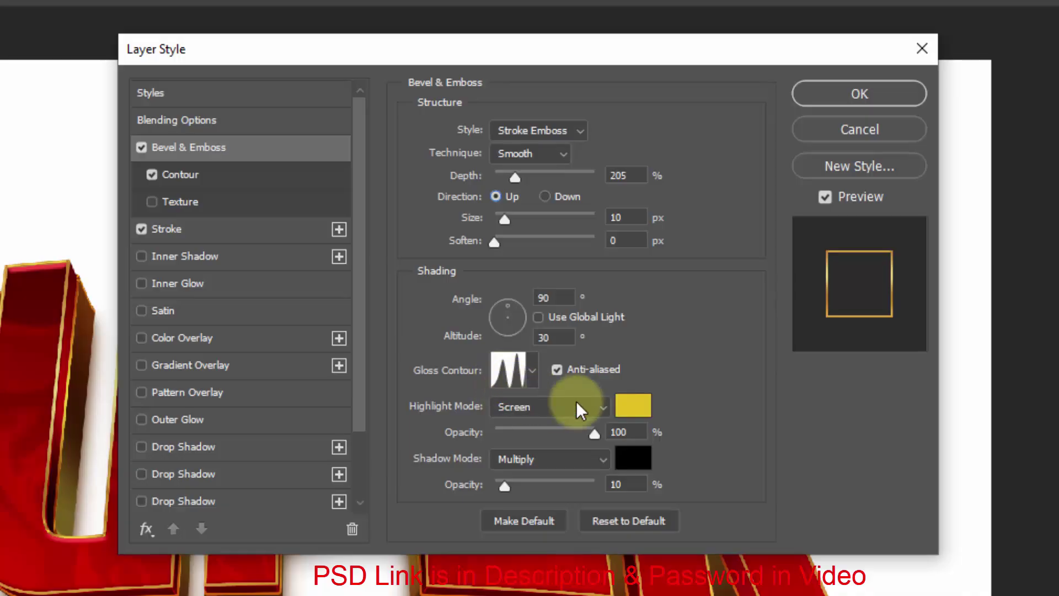
double_click(638, 432)
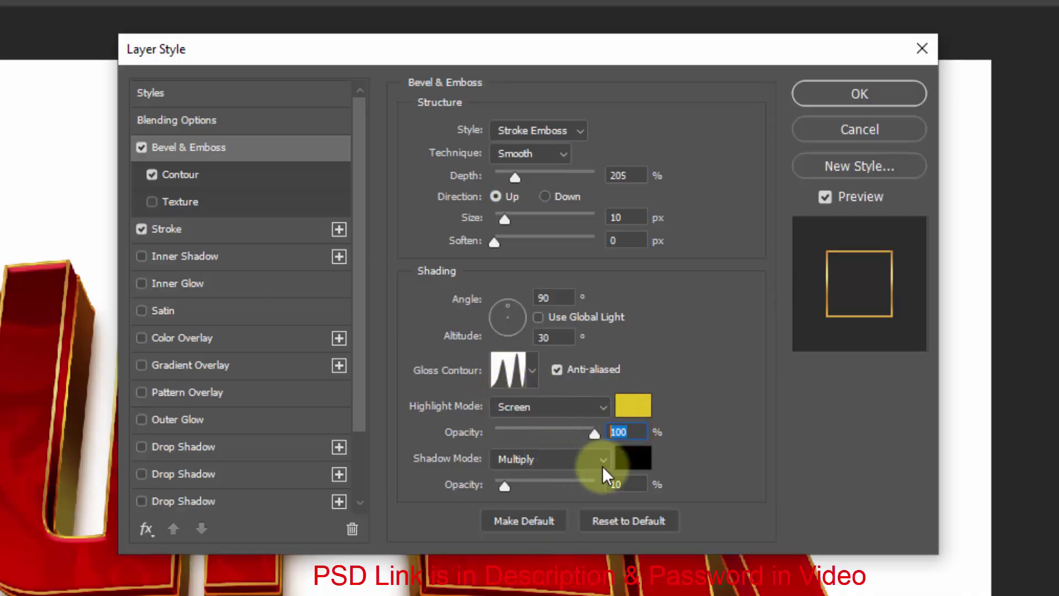
double_click(617, 483)
text(0)
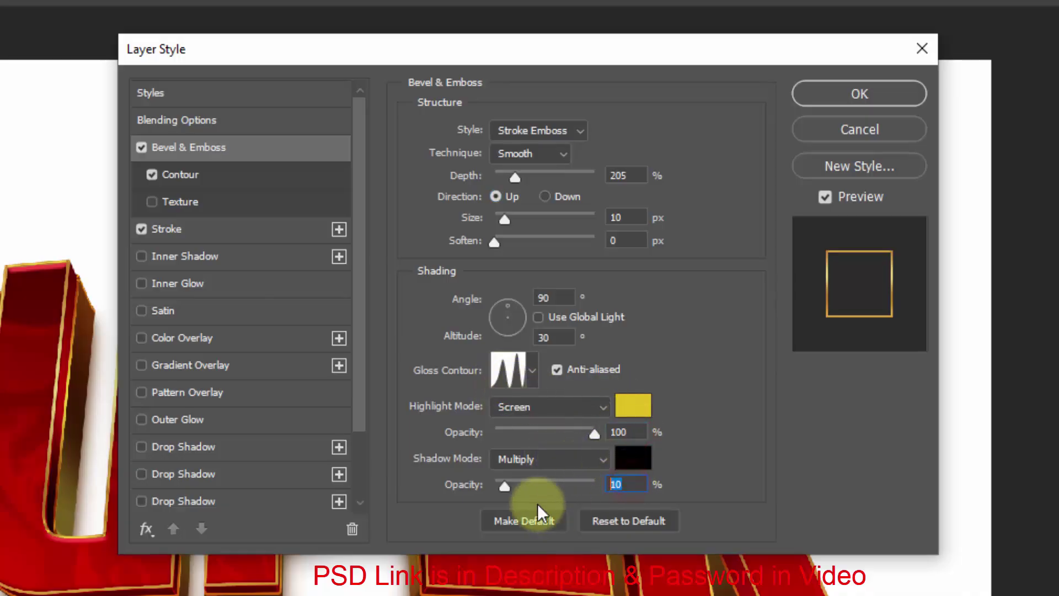
Hide the copy's stroke by setting Stroke opacity to 0 and apply.
click(223, 177)
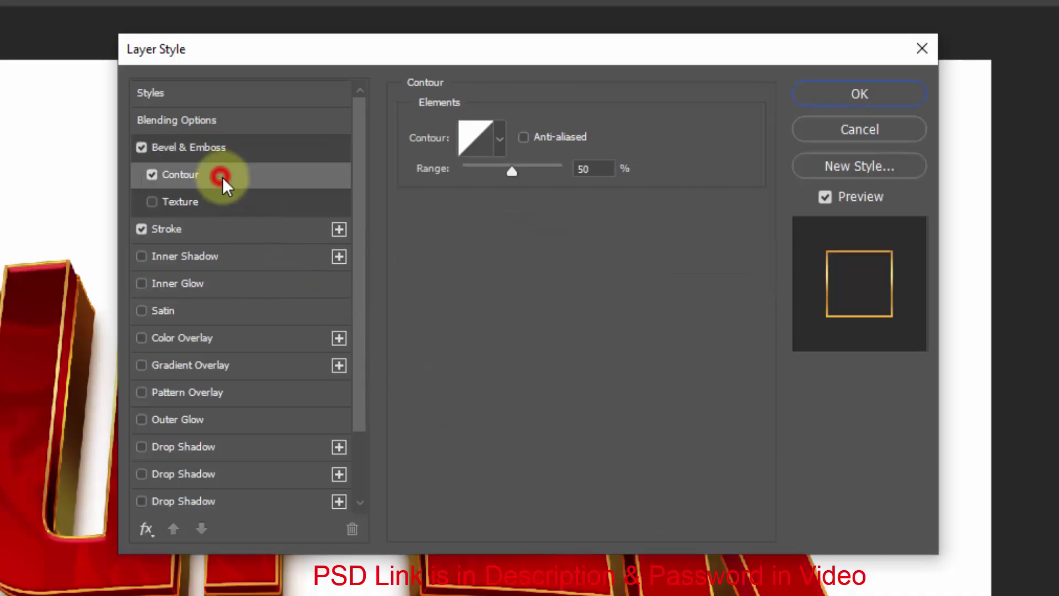
click(231, 239)
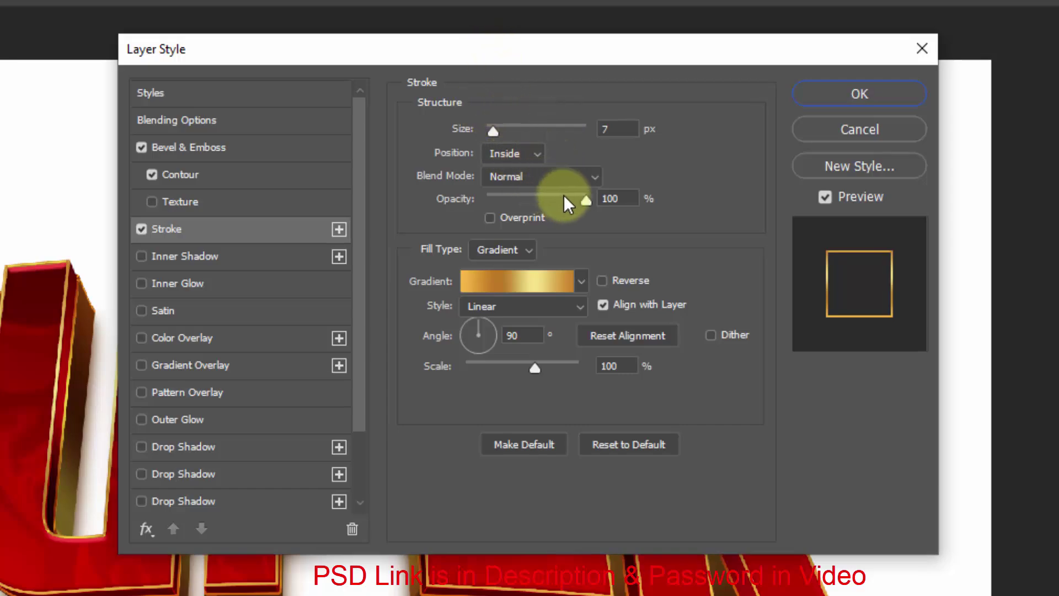
double_click(610, 198)
text(0)
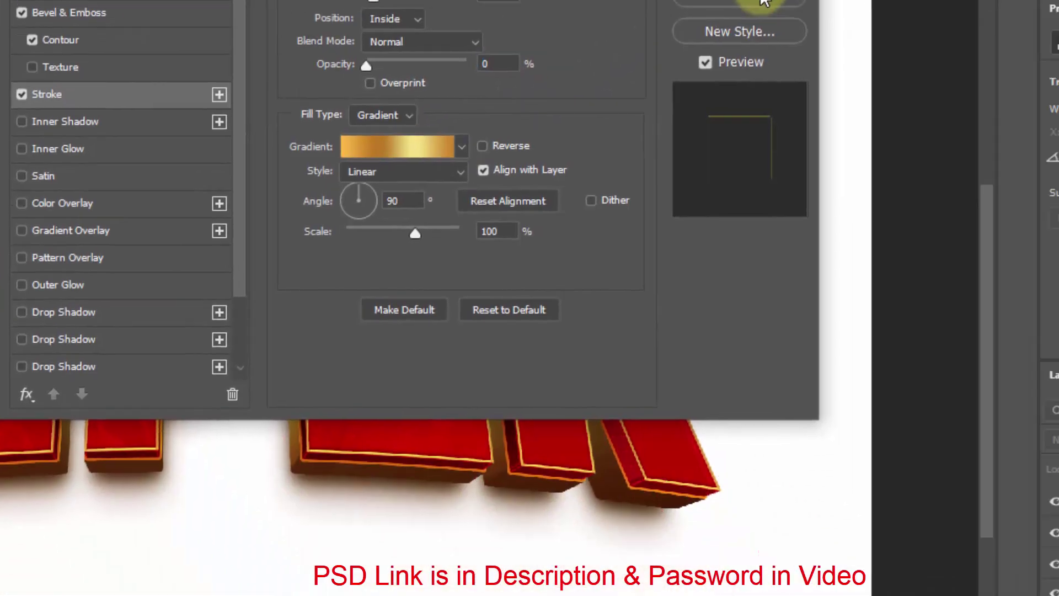
click(854, 95)
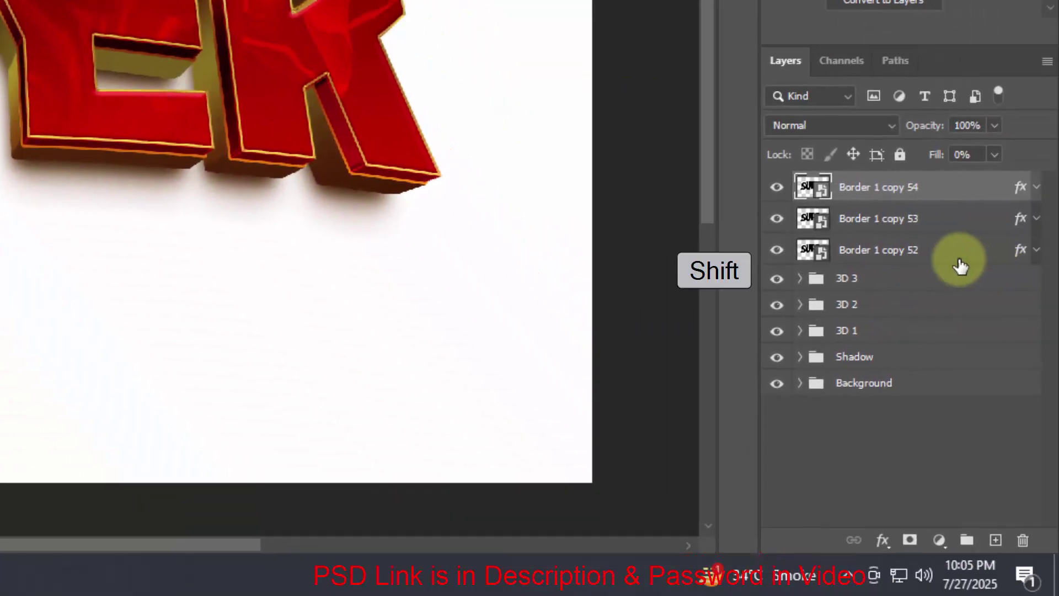
Group the three border copy layers into a group named Group D.
shift+click(938, 253)
click(967, 540)
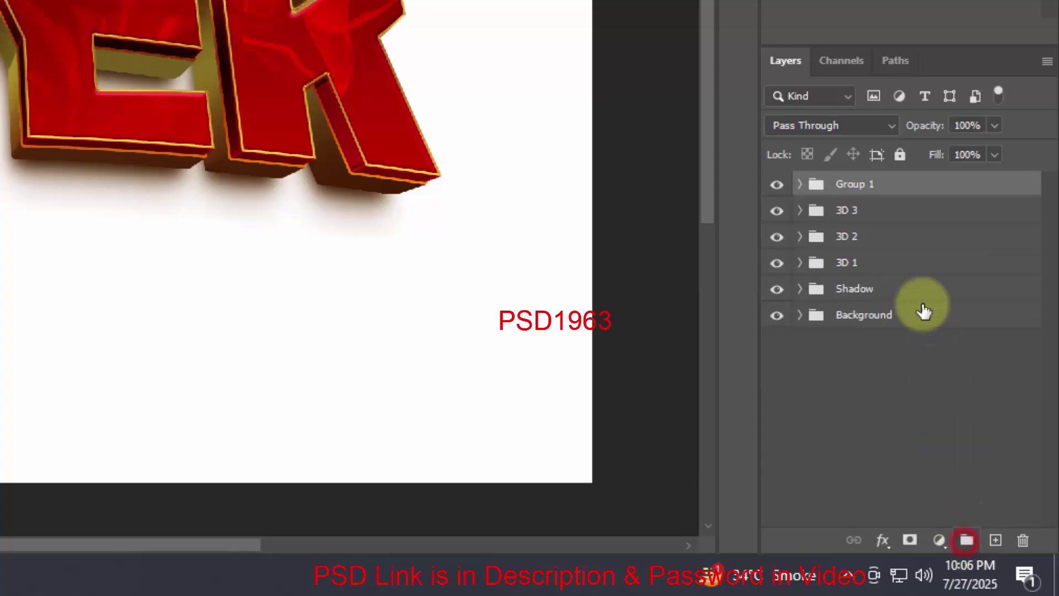
double_click(857, 186)
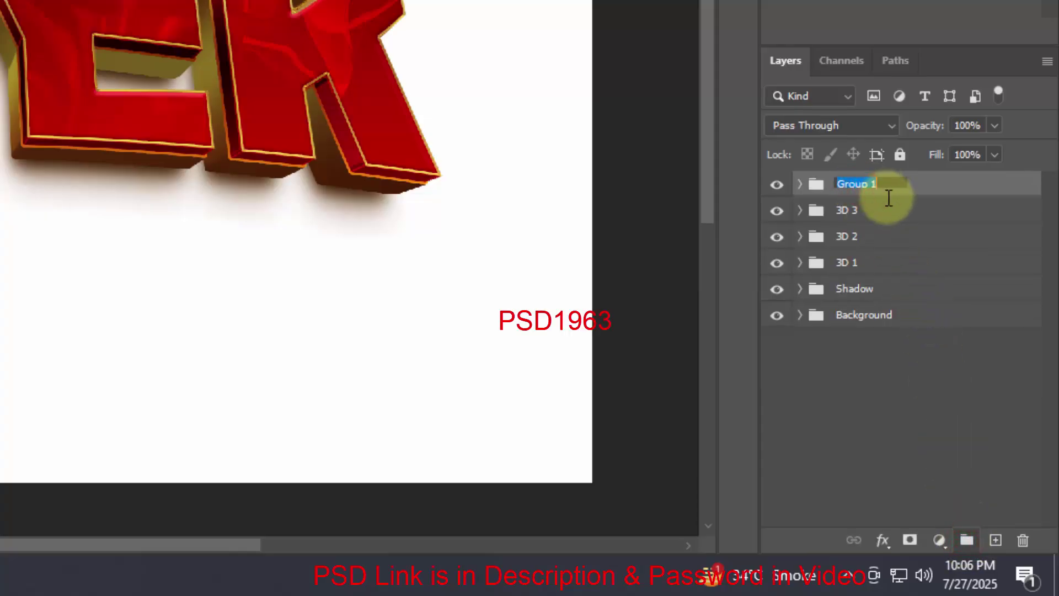
key(End)
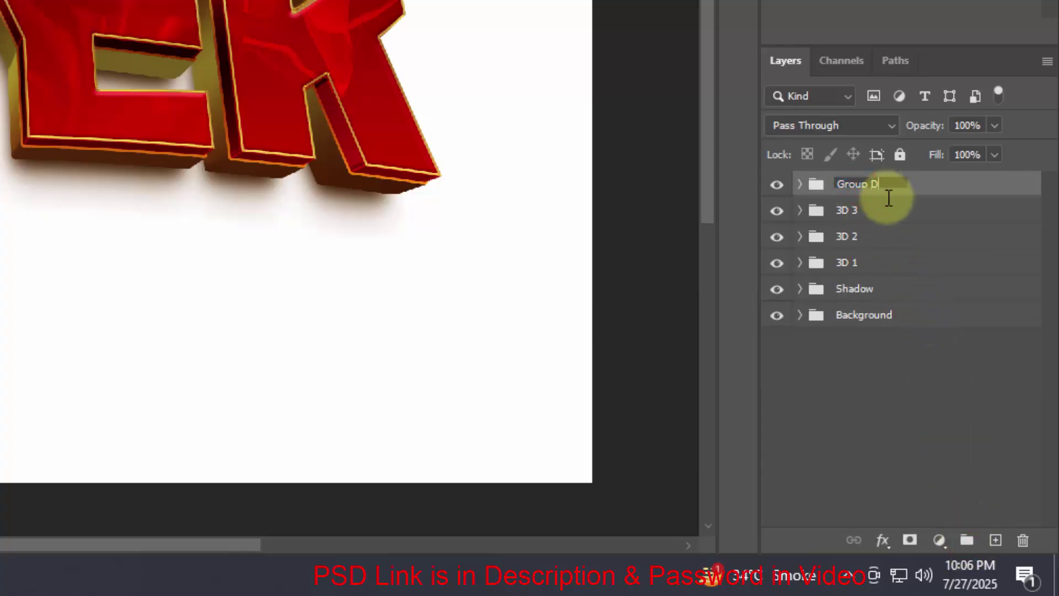
key(Return)
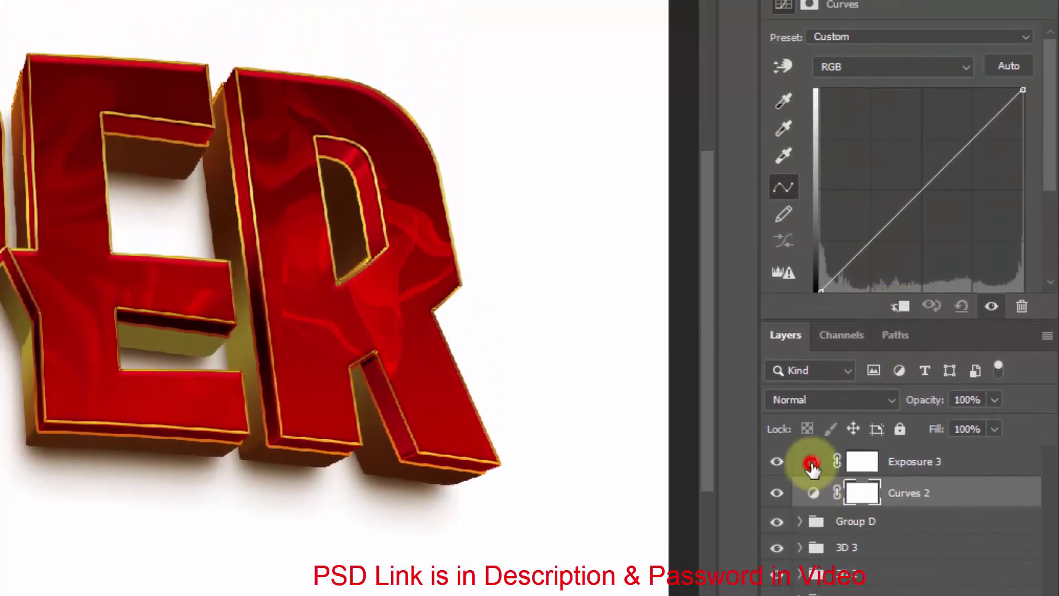
Clip Exposure 3 to Curves 2 and group the adjustments with Group D as '3D 4'.
click(812, 461)
click(899, 308)
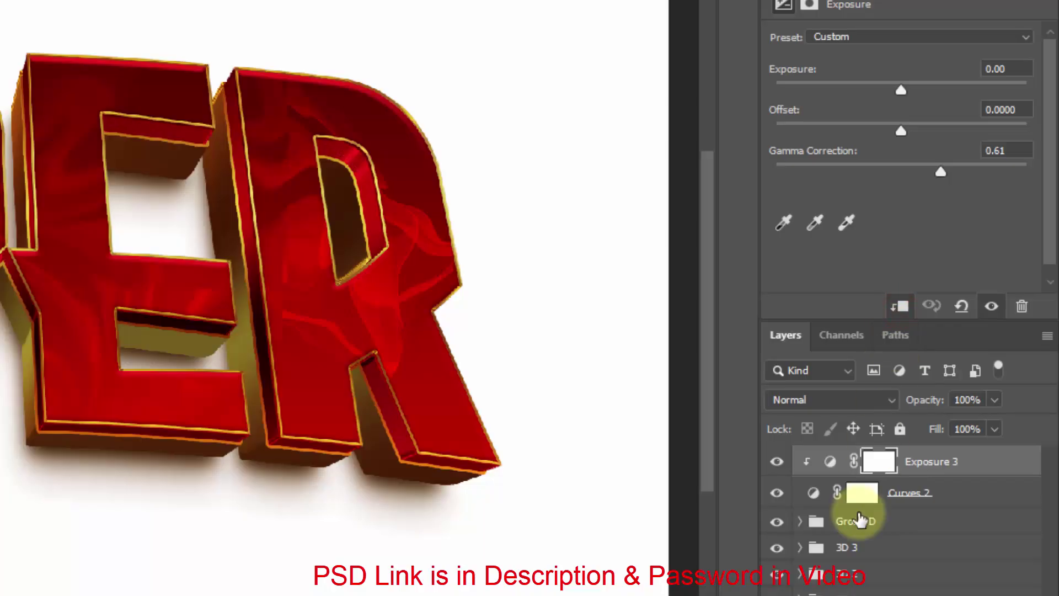
shift+click(920, 522)
click(967, 539)
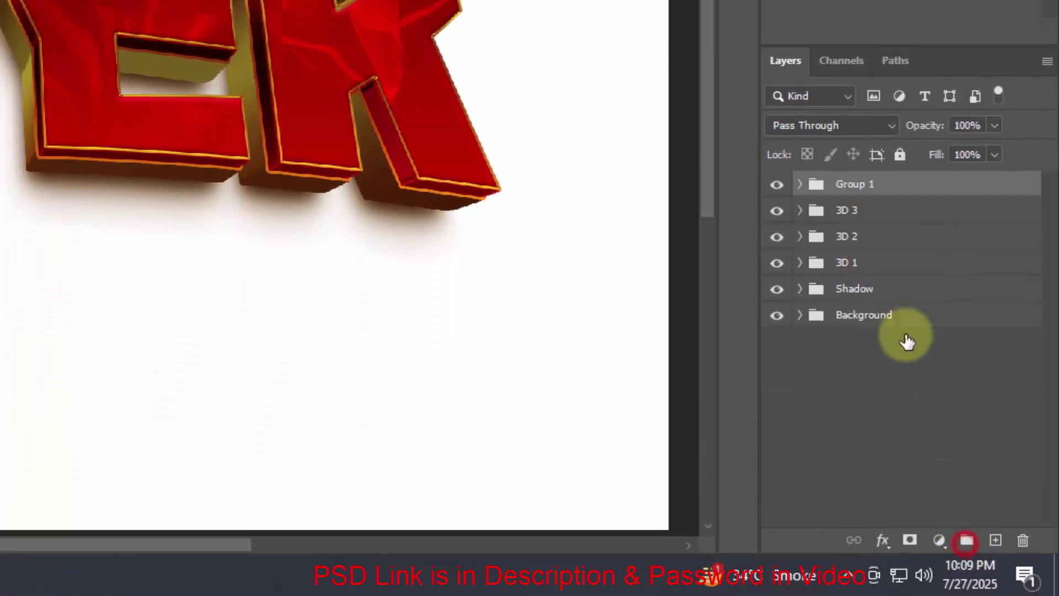
click(852, 187)
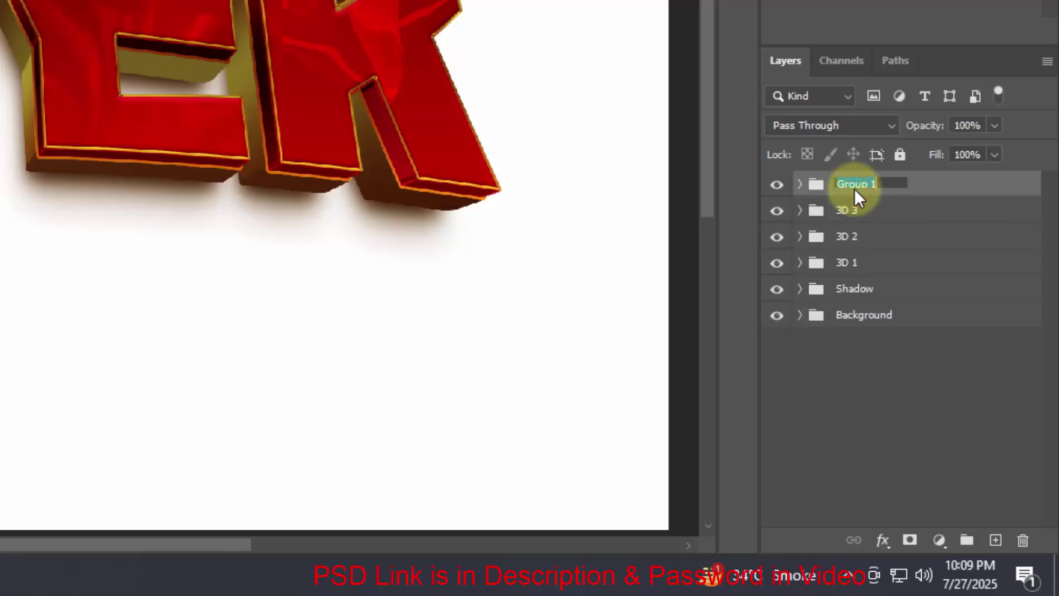
text(3D 4)
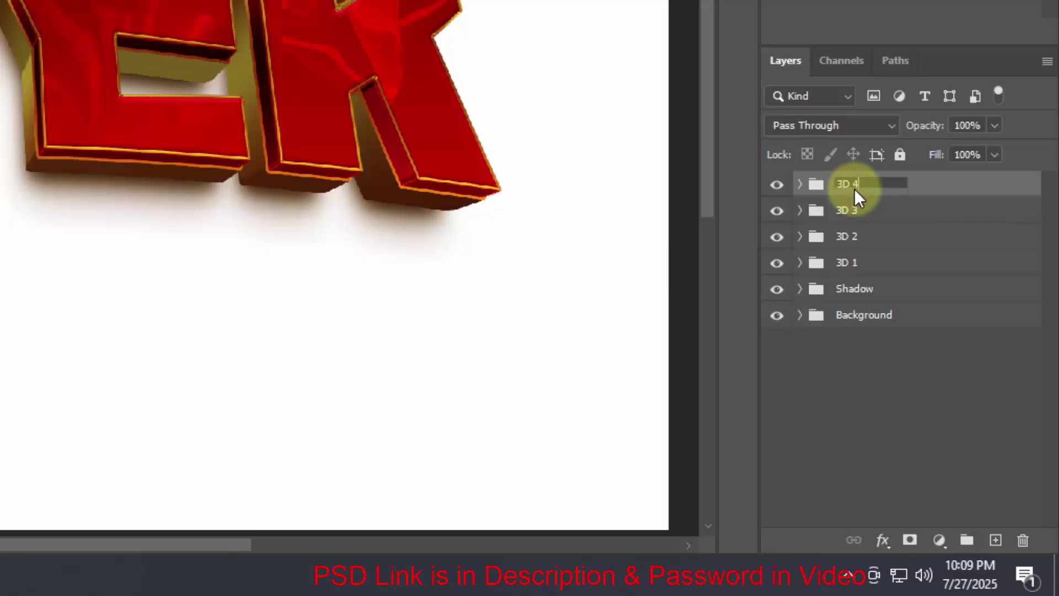
key(Return)
Duplicate Border 1 copy 54 from Group D and move the copy to the top of the layers.
click(799, 184)
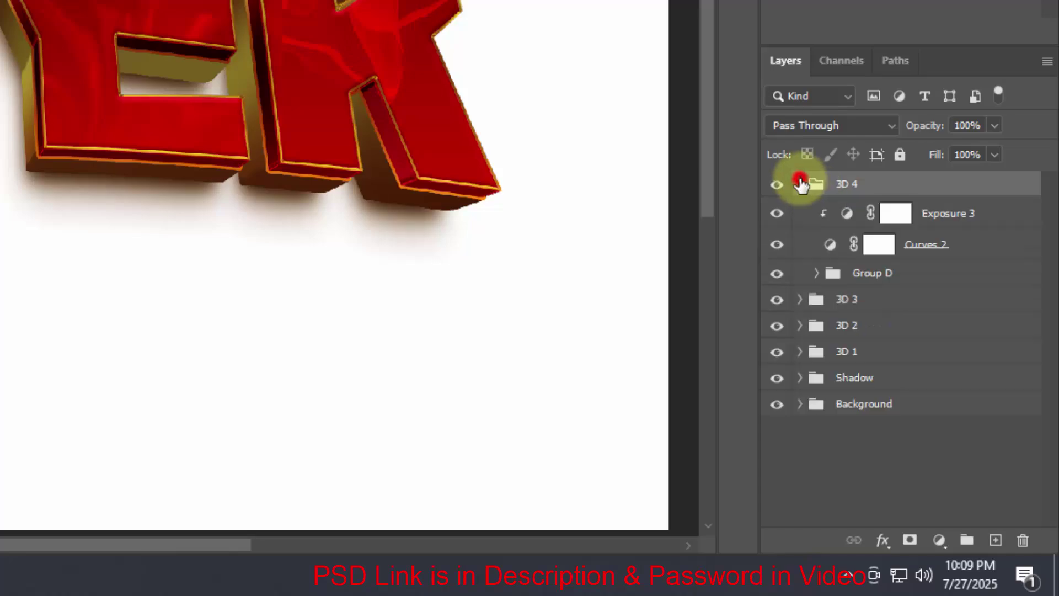
click(810, 272)
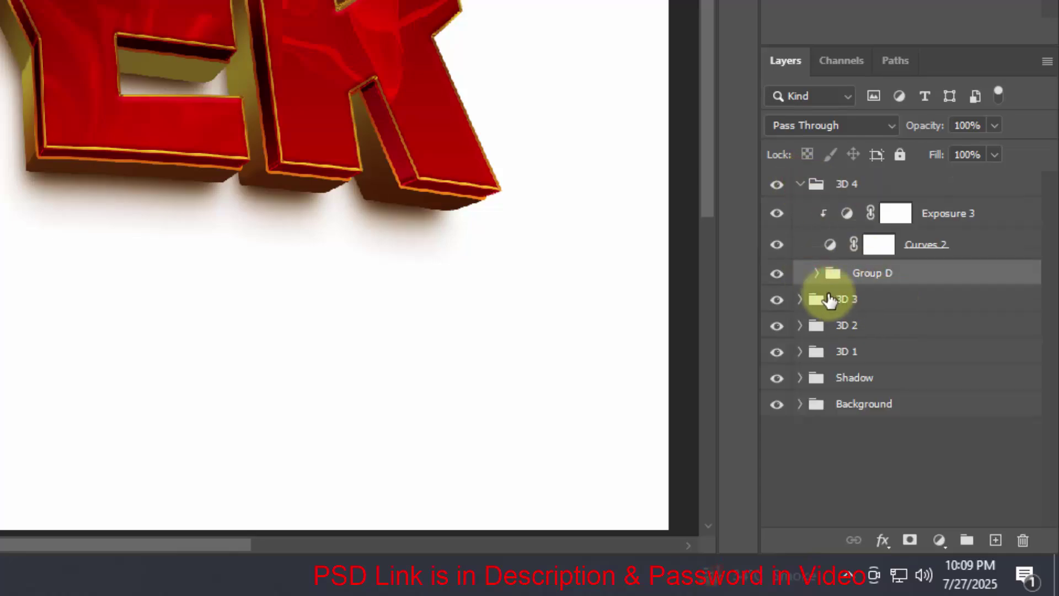
click(814, 274)
click(956, 303)
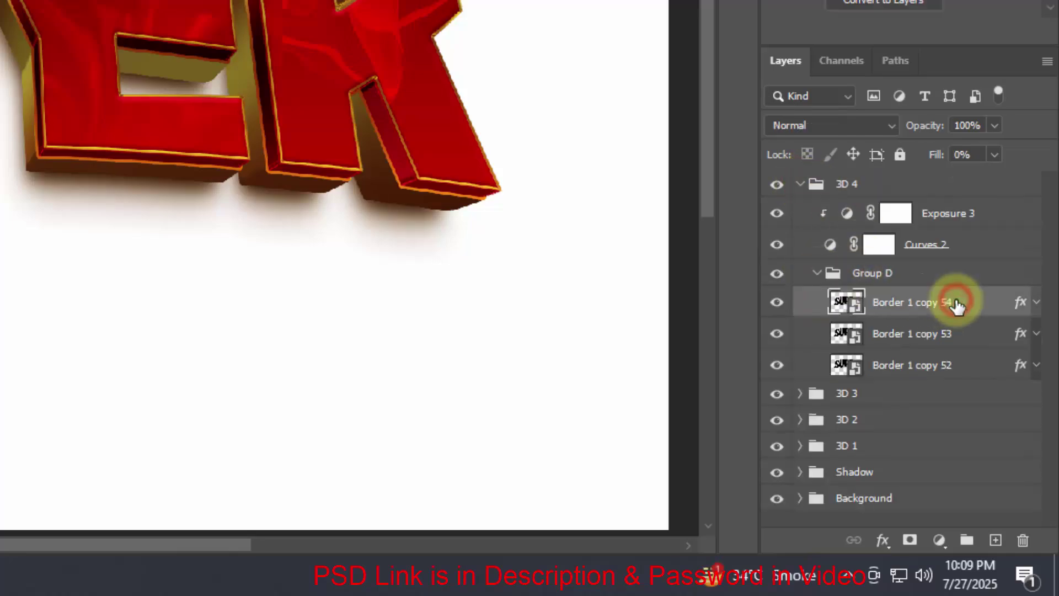
key(ctrl+shift+alt+t)
drag(956, 302, 896, 162)
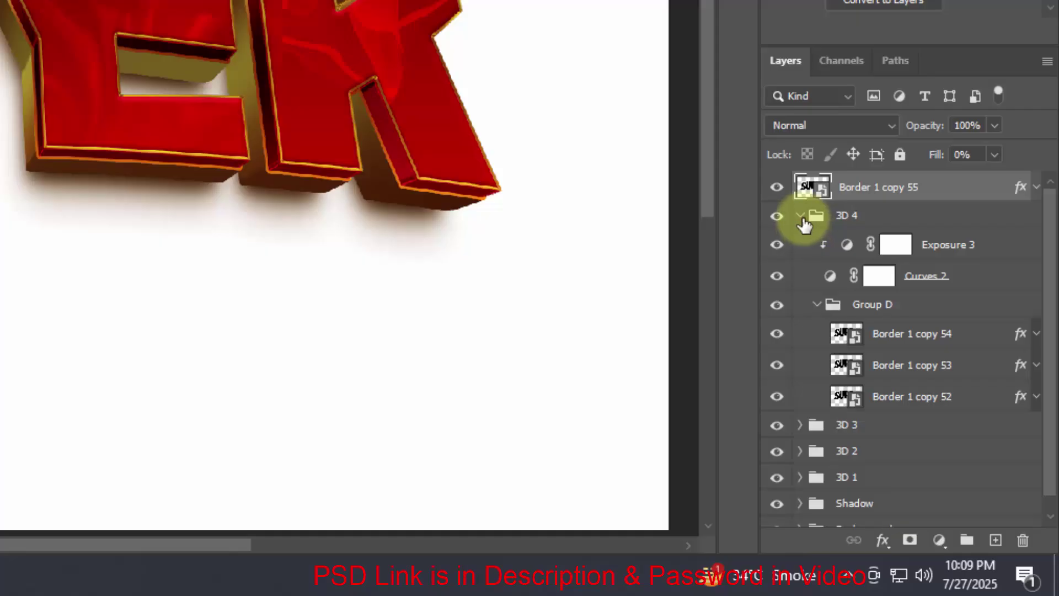
Rename Border 1 copy 55 to 'Change your text from here'.
click(801, 216)
click(871, 187)
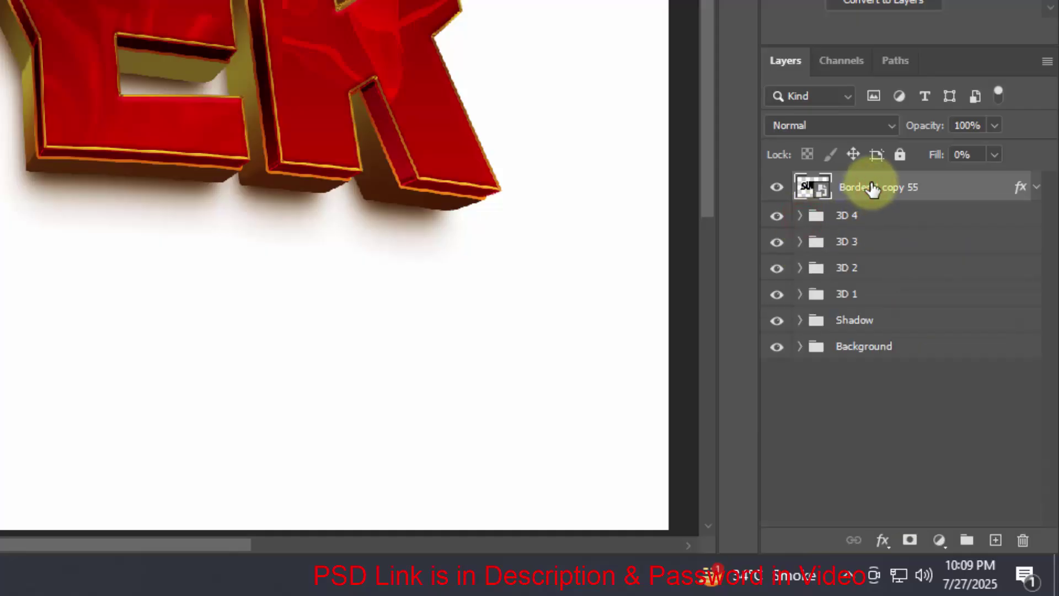
double_click(858, 200)
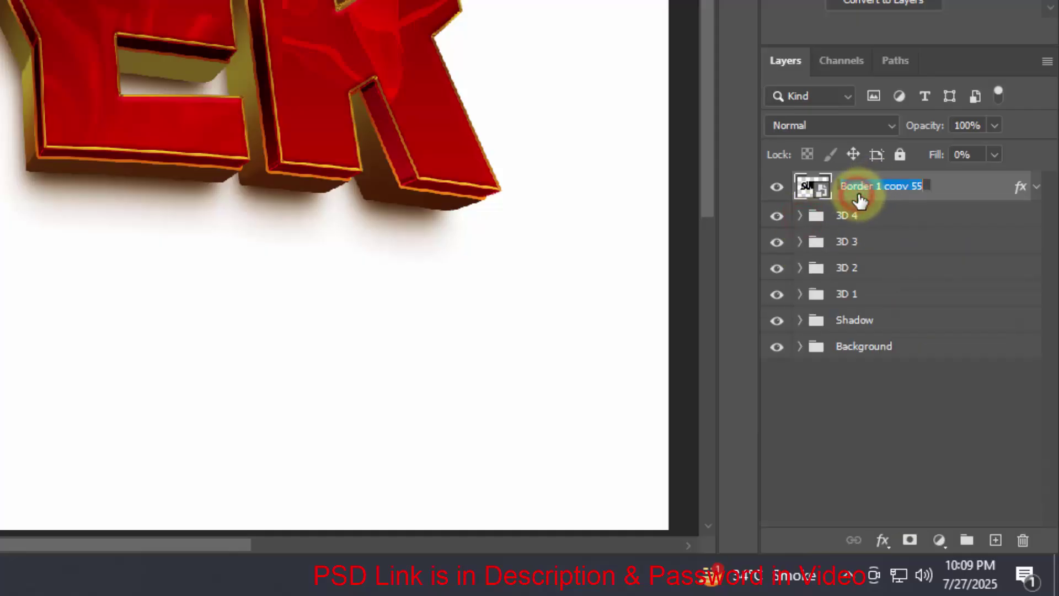
text(Change your text from here)
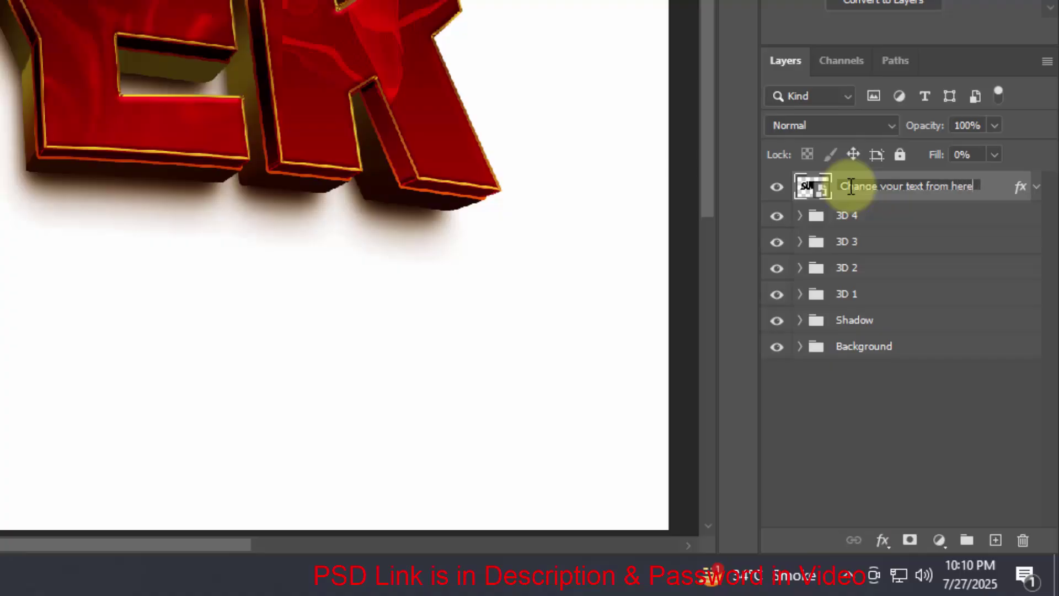
key(Return)
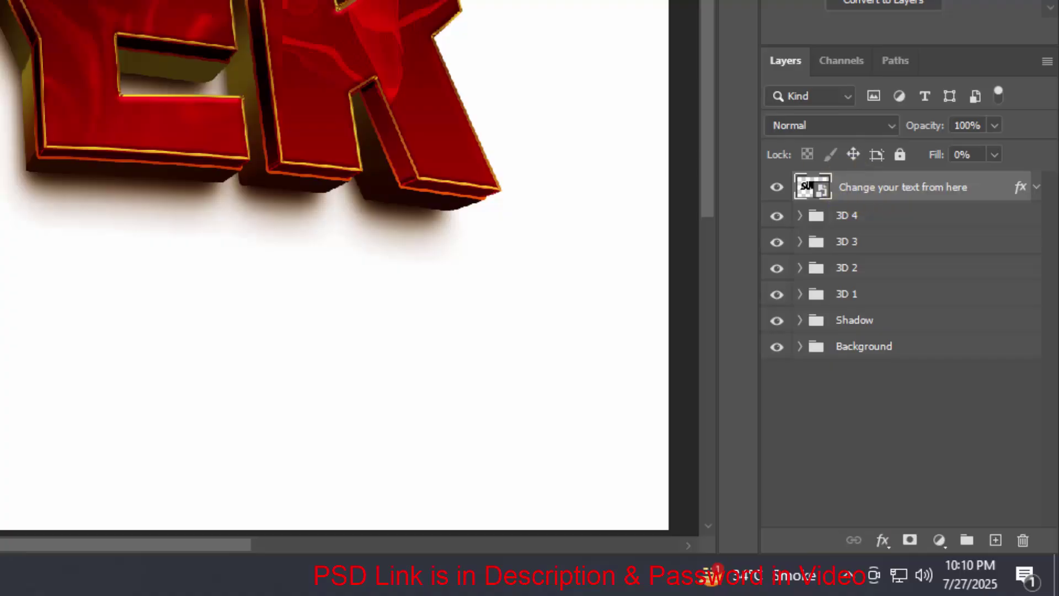
Clear the layer's style, hide it, and select Layer 0 in the Background group.
click(988, 194)
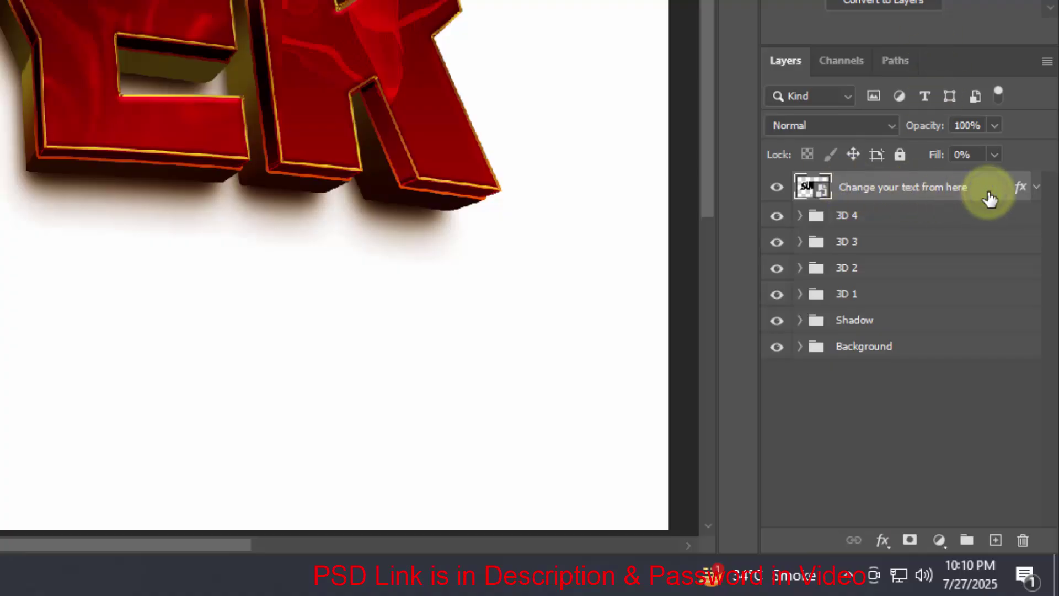
right_click(988, 194)
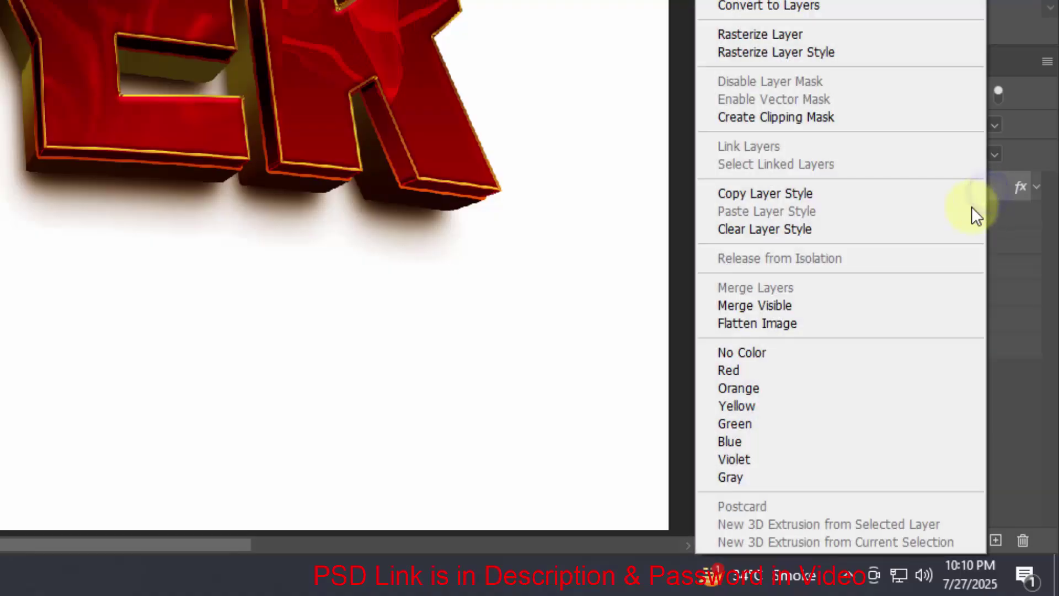
click(838, 234)
click(777, 188)
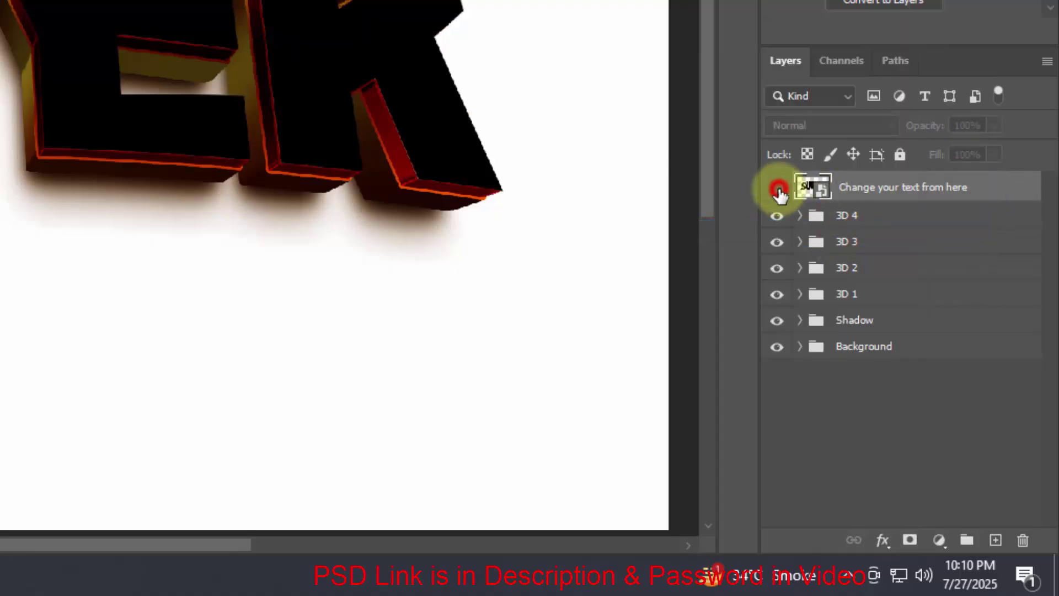
click(799, 348)
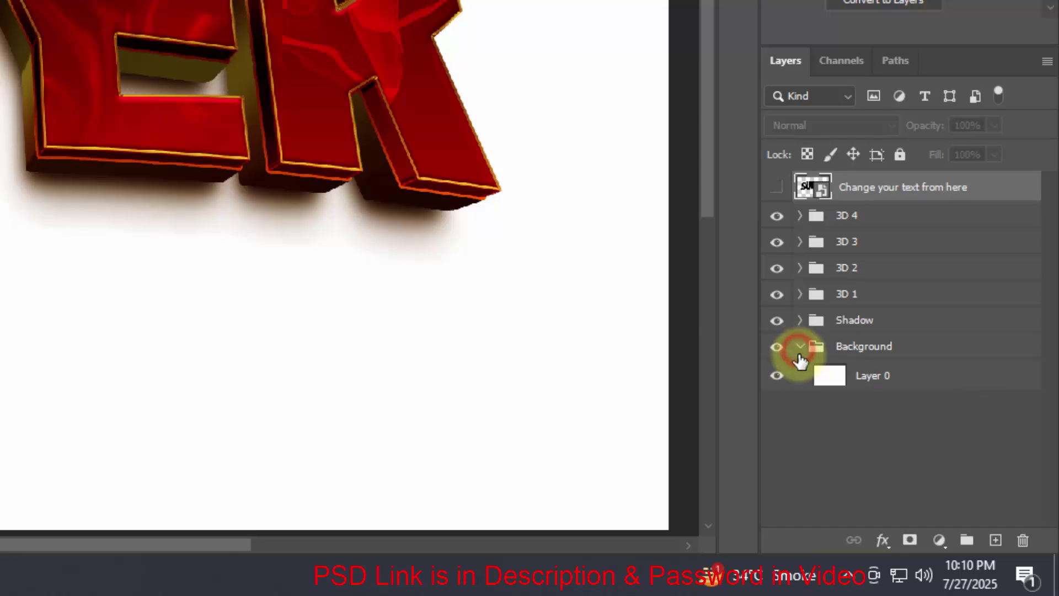
click(818, 374)
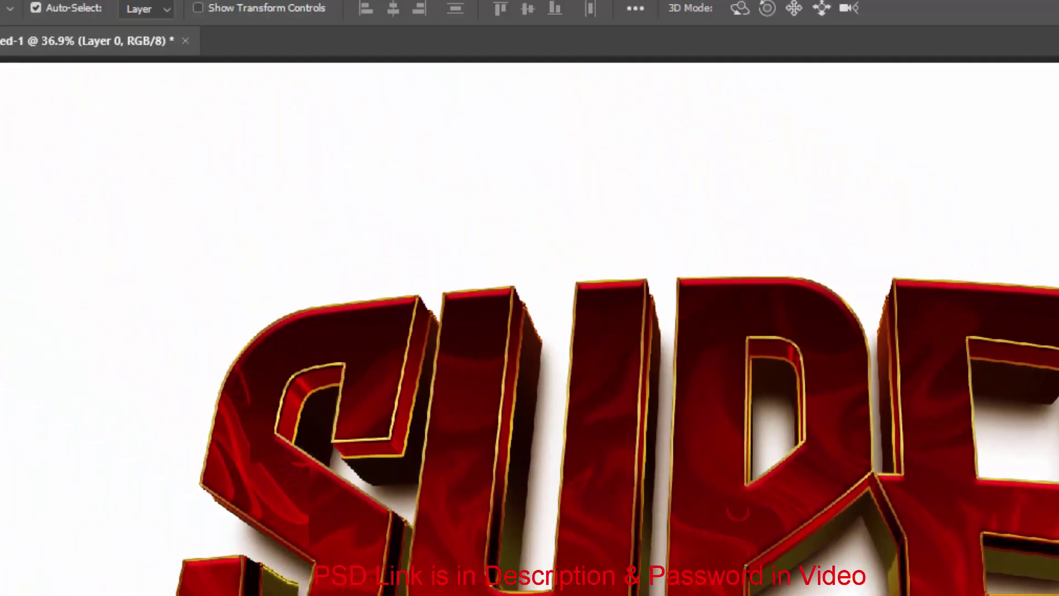
Embed the yellow comic burst image as layer '923' and scale it to cover the canvas.
click(23, 12)
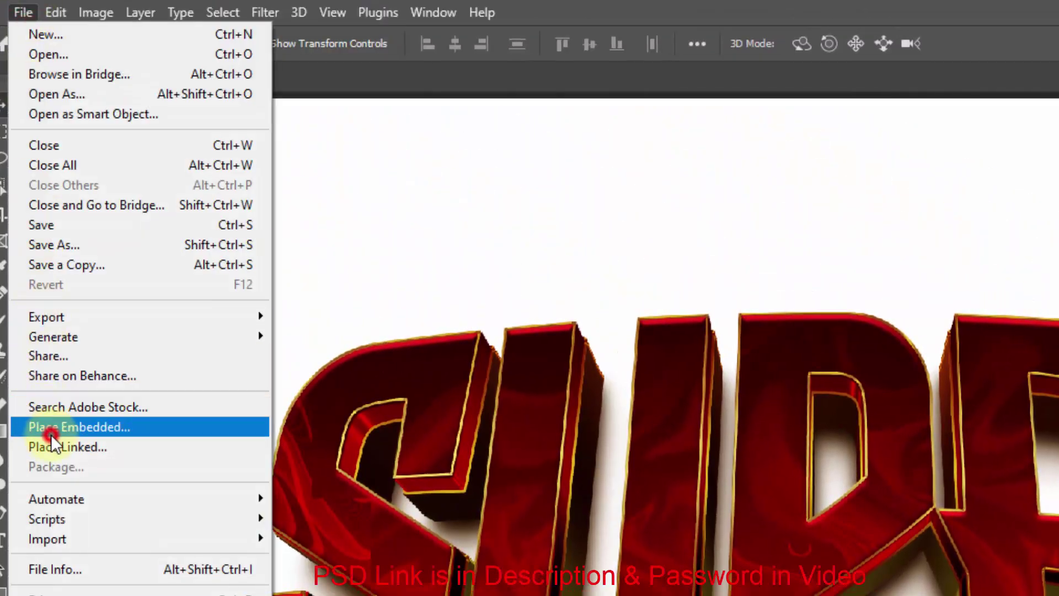
click(51, 433)
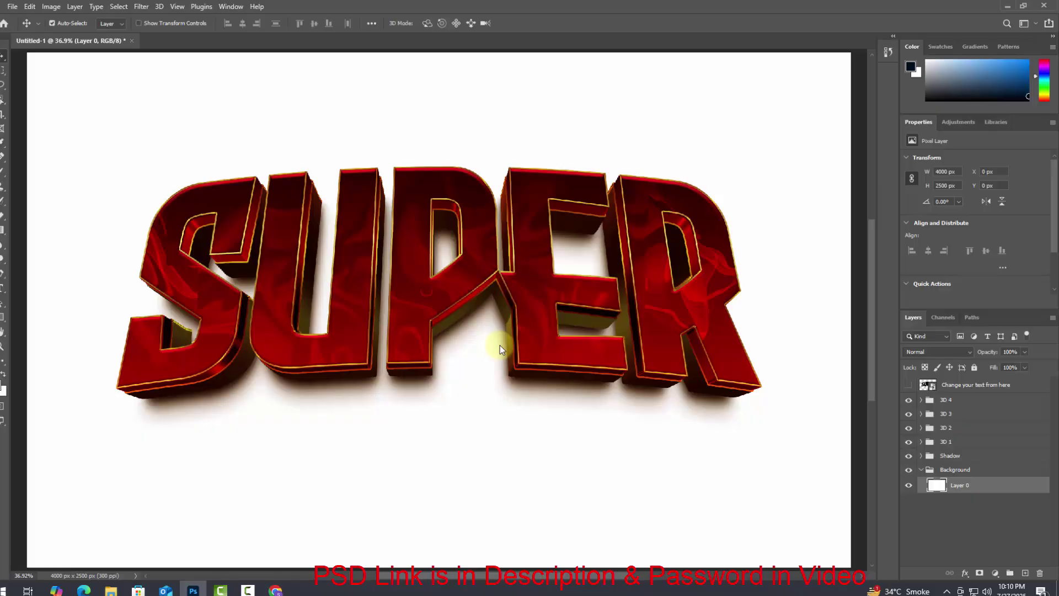
key(ctrl+t)
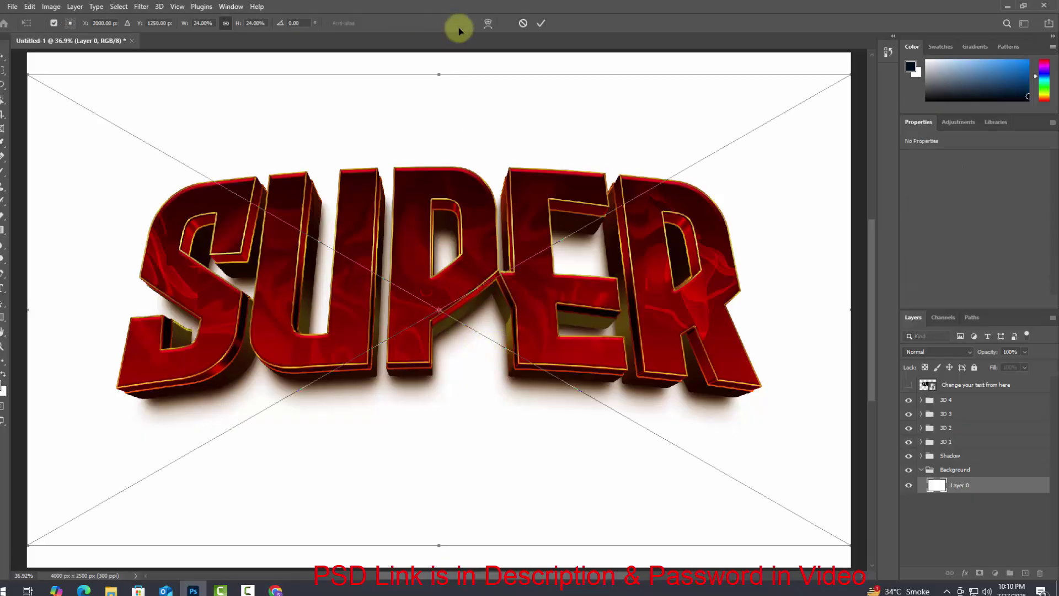
click(26, 314)
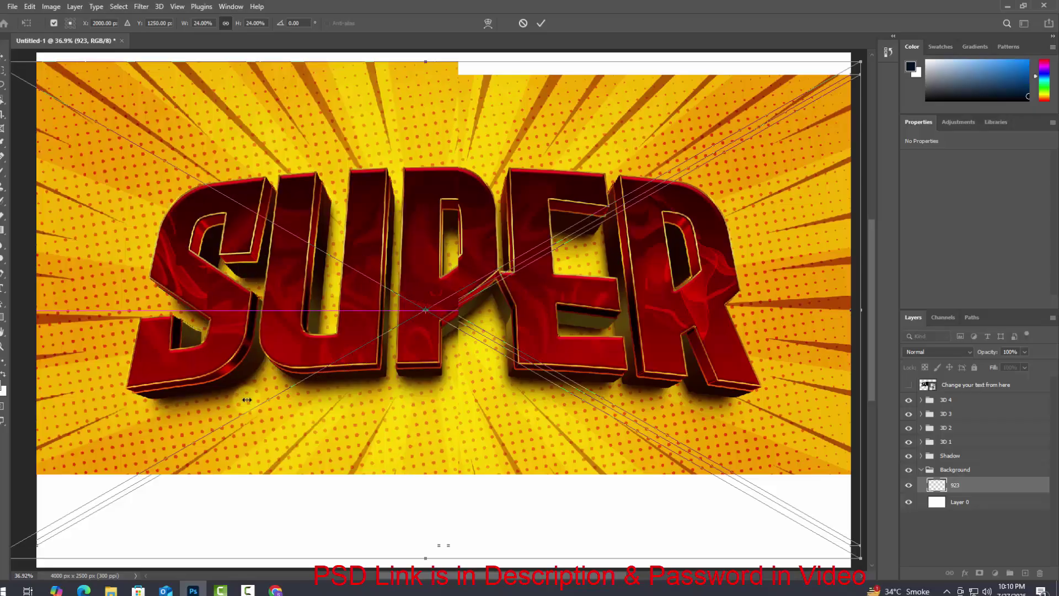
drag(11, 310, 24, 349)
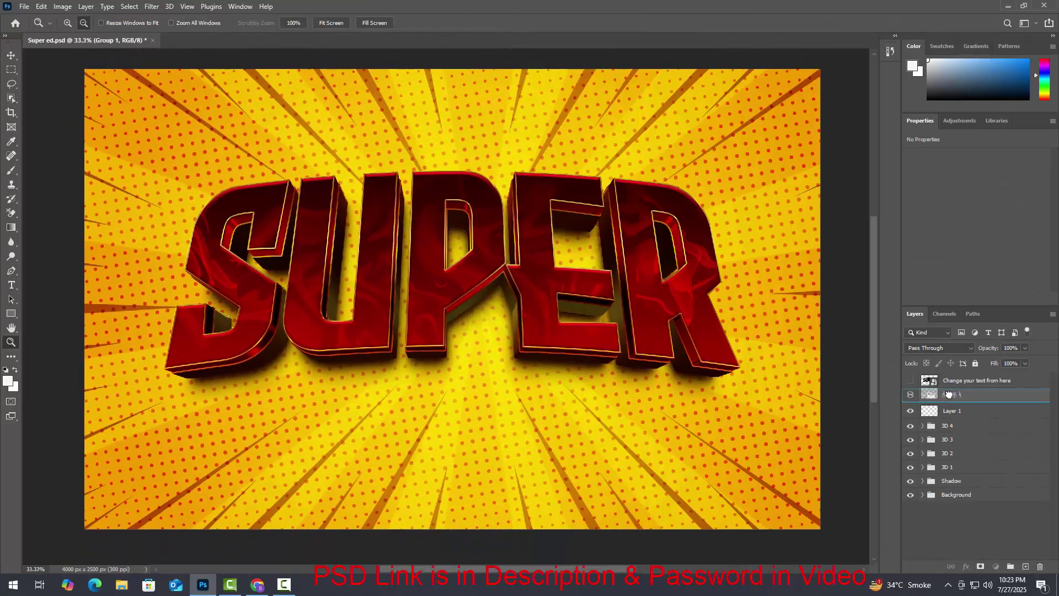
Move Layer 1 into Group 1 and rename it 'Lights'.
drag(948, 394, 949, 395)
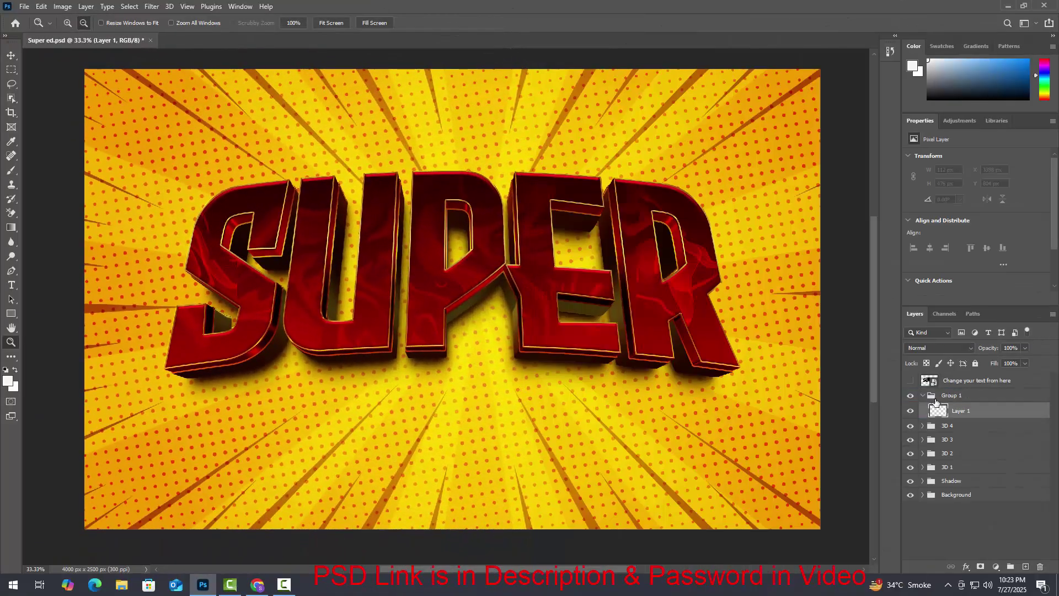
double_click(961, 412)
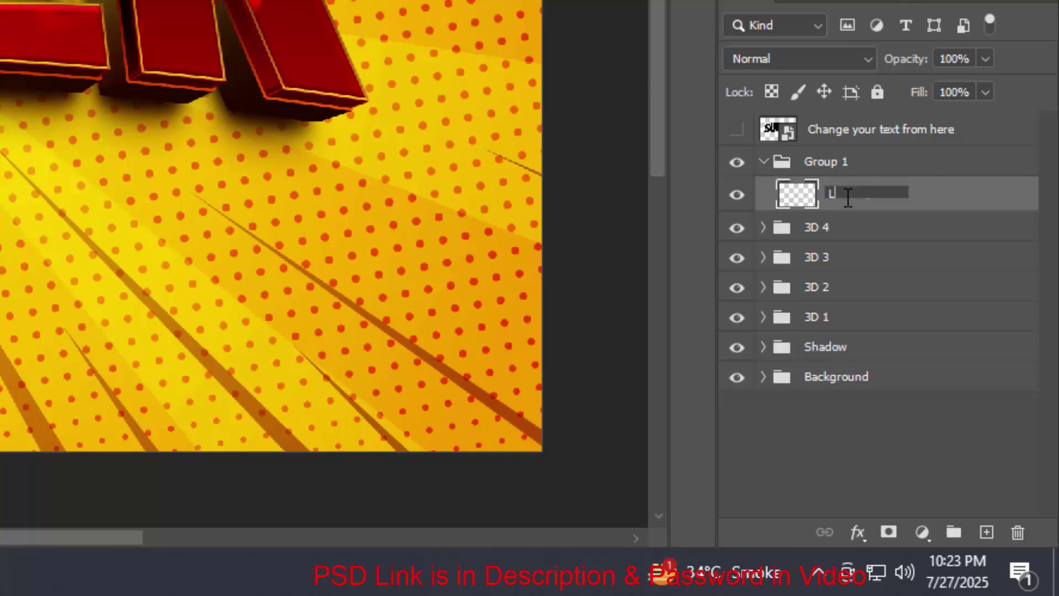
text(s)
key(Return)
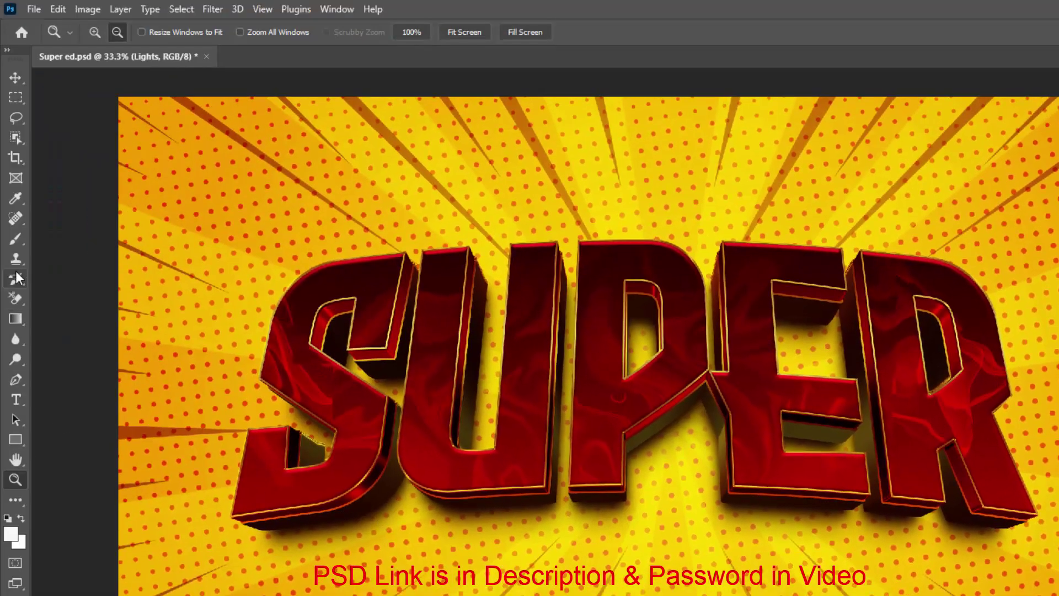
Paint a white highlight on the S with a 432 px soft brush.
click(14, 239)
click(47, 239)
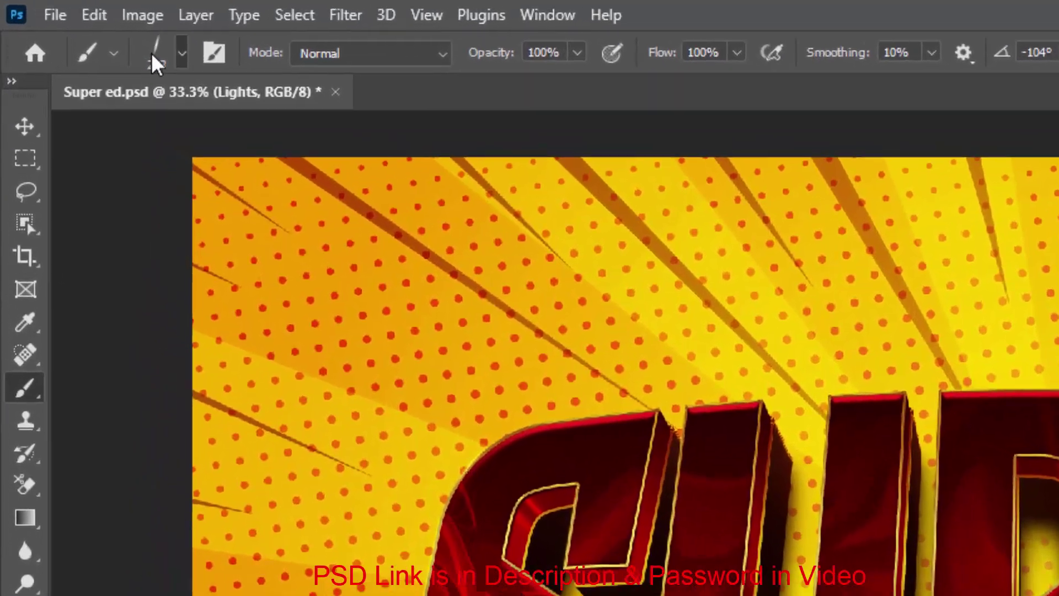
click(96, 35)
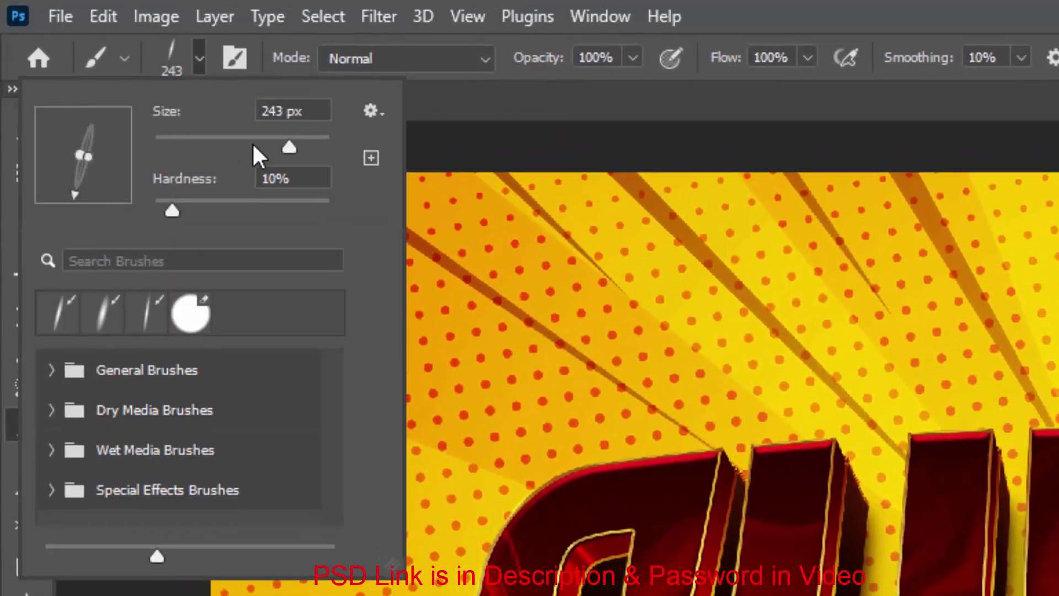
click(303, 111)
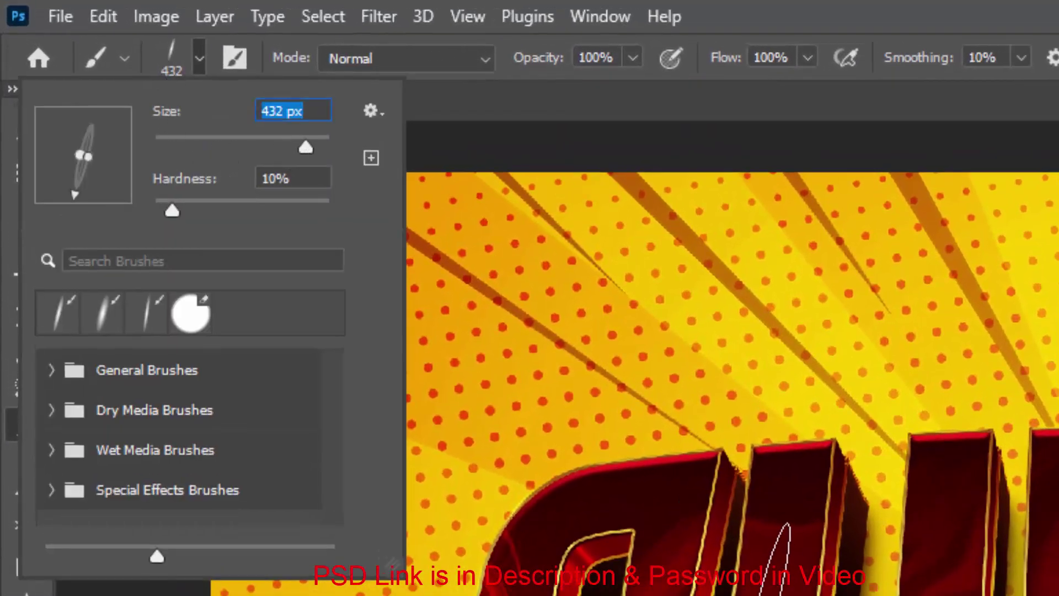
key(Return)
click(775, 557)
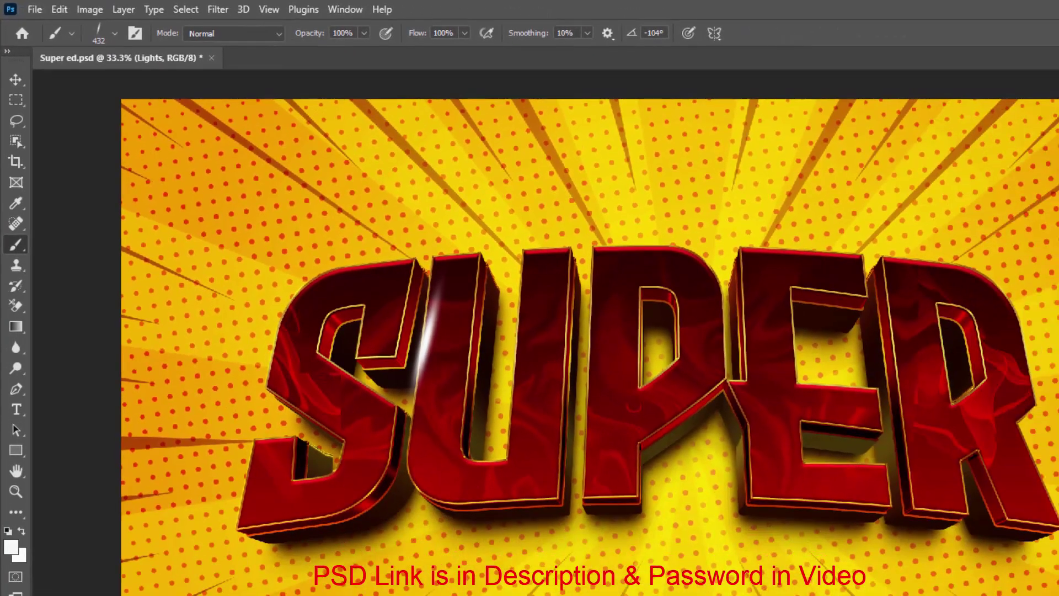
key(ctrl+t)
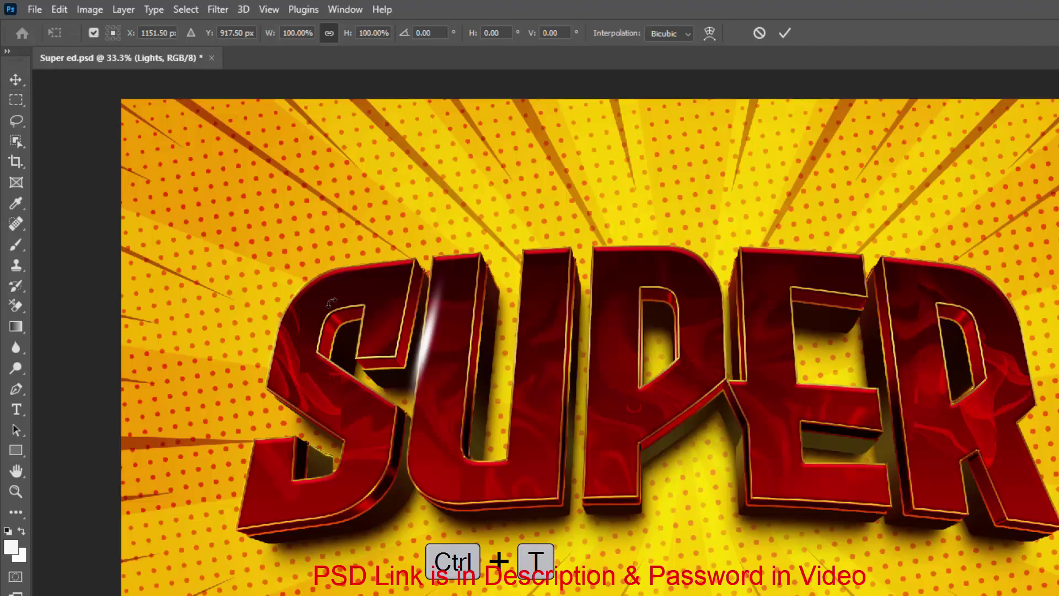
Reshape the Lights streak into a tall, narrow highlight along the U stem.
drag(425, 342, 450, 342)
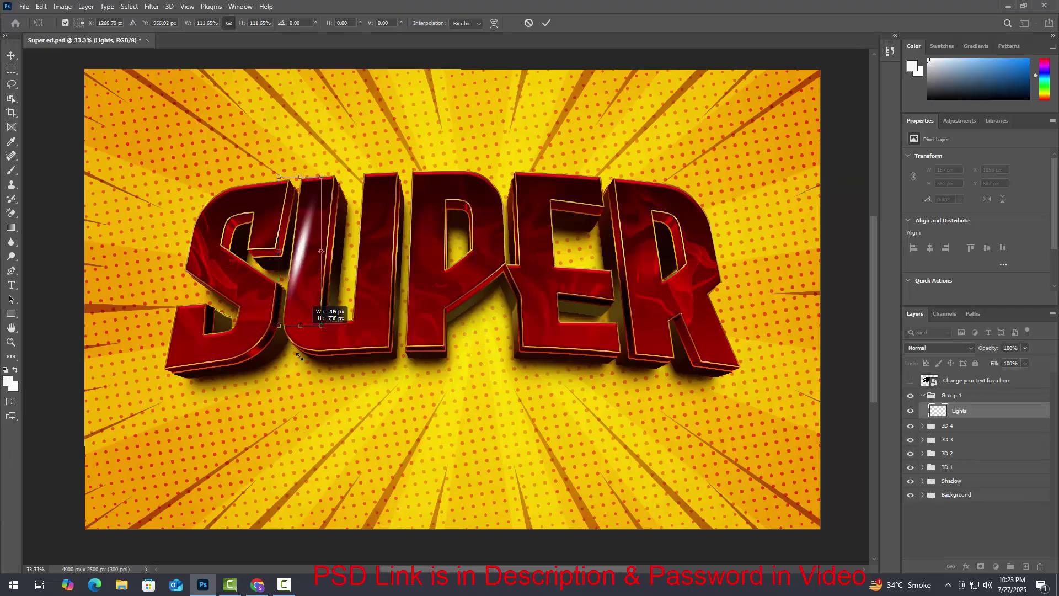
drag(451, 429, 339, 391)
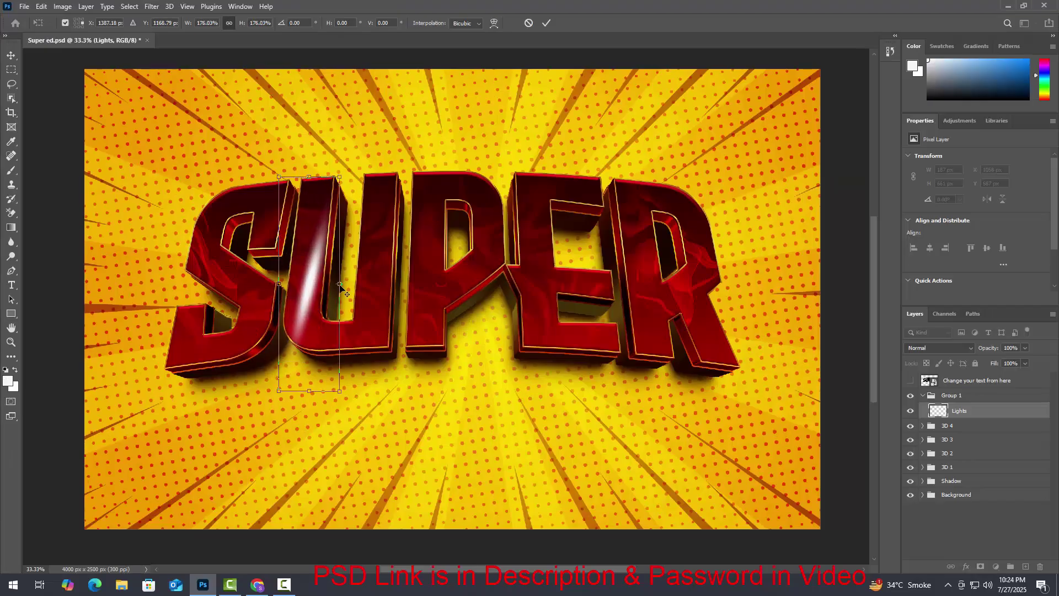
drag(339, 283, 307, 283)
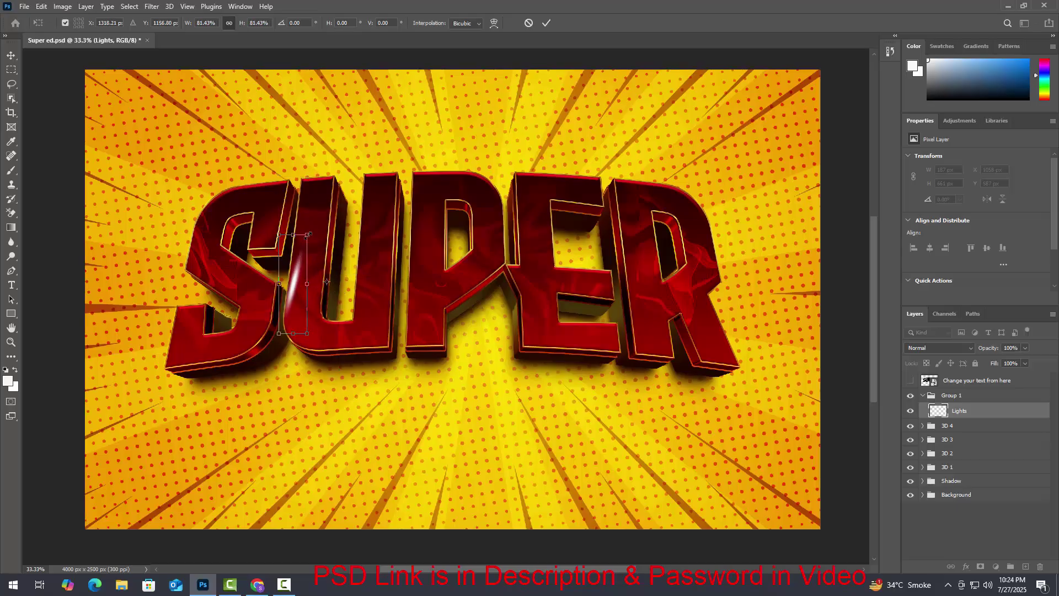
drag(308, 235, 302, 174)
drag(285, 262, 409, 258)
key(Return)
Angle streak copies to follow the P stem and the R stem.
key(ctrl+t)
drag(439, 178, 433, 177)
drag(412, 265, 414, 254)
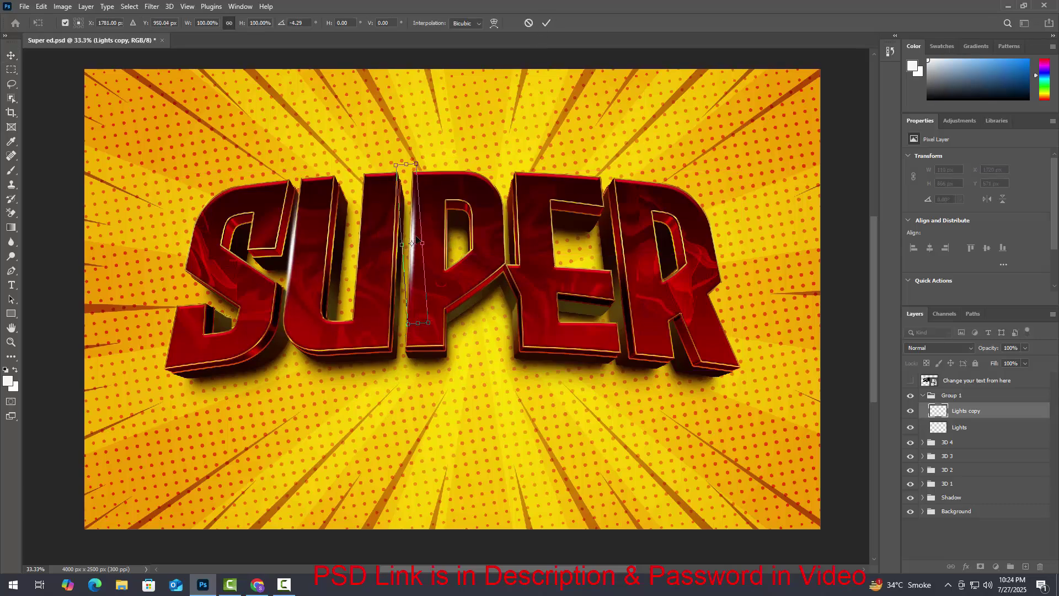
key(Return)
drag(412, 249, 628, 269)
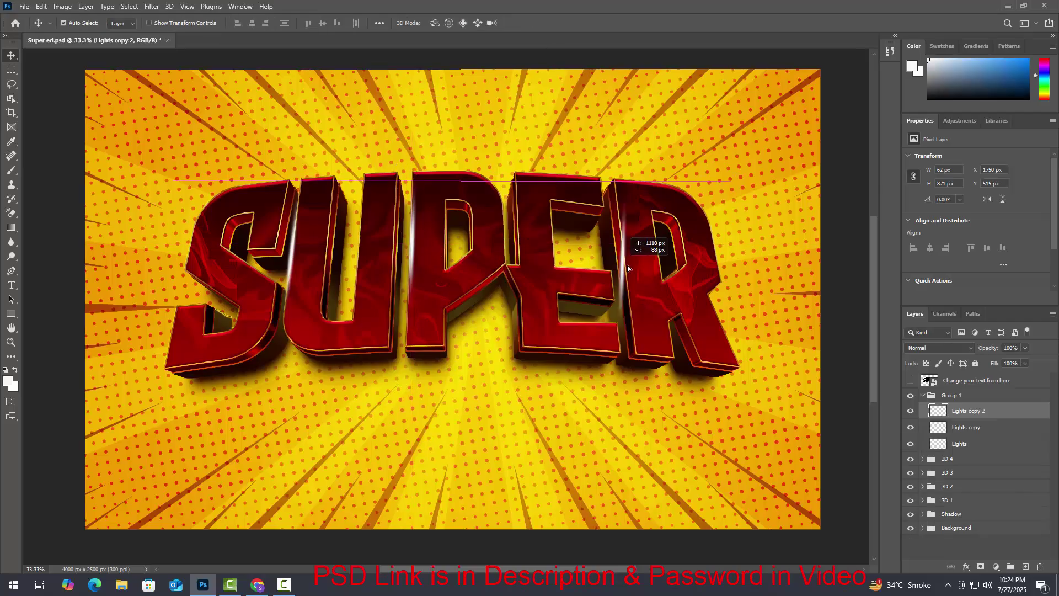
key(ctrl+t)
drag(652, 151, 651, 148)
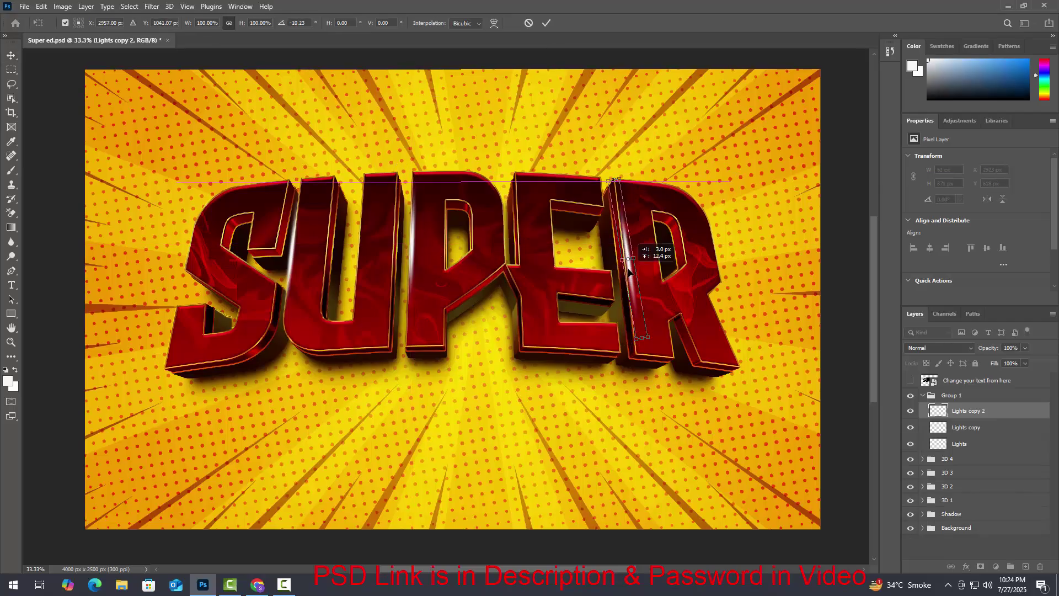
click(547, 23)
Add rotated streak copies on the E stem and the E's left edge.
drag(655, 287, 584, 269)
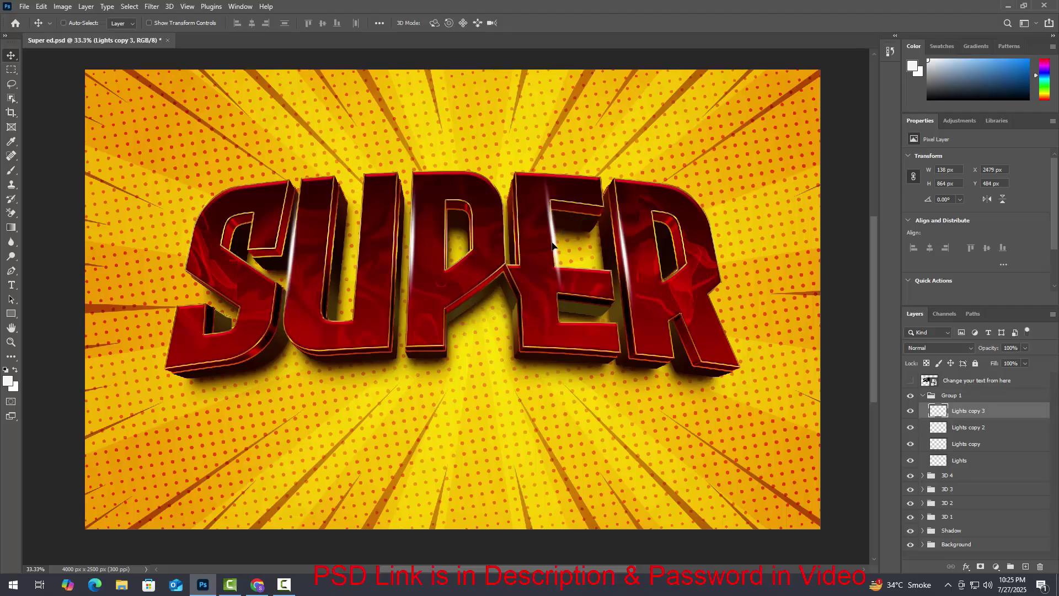
key(ctrl+t)
drag(584, 161, 589, 163)
key(Return)
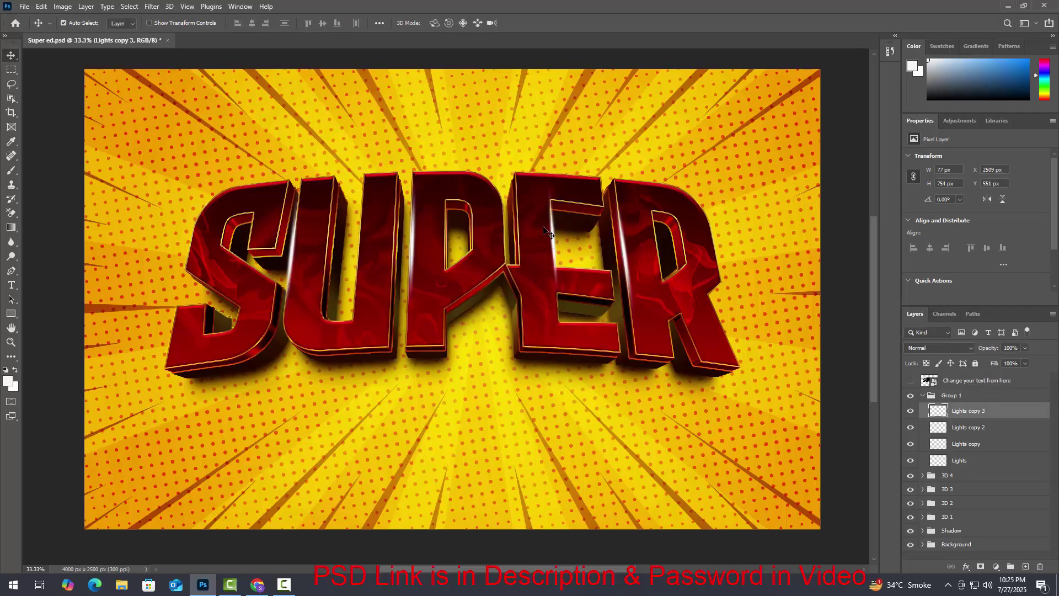
key(ctrl+j)
mouse_move(555, 249)
mouse_down()
mouse_move(515, 221)
mouse_move(219, 292)
mouse_move(260, 291)
mouse_up()
key(ctrl+j)
key(ctrl+t)
key(Return)
Place streak copies along the S edge and a smaller one in the S–U gap.
key(ctrl+j)
mouse_move(390, 263)
mouse_down()
mouse_move(264, 263)
mouse_move(211, 243)
mouse_move(224, 195)
mouse_move(187, 192)
mouse_move(221, 182)
mouse_up()
key(ctrl+t)
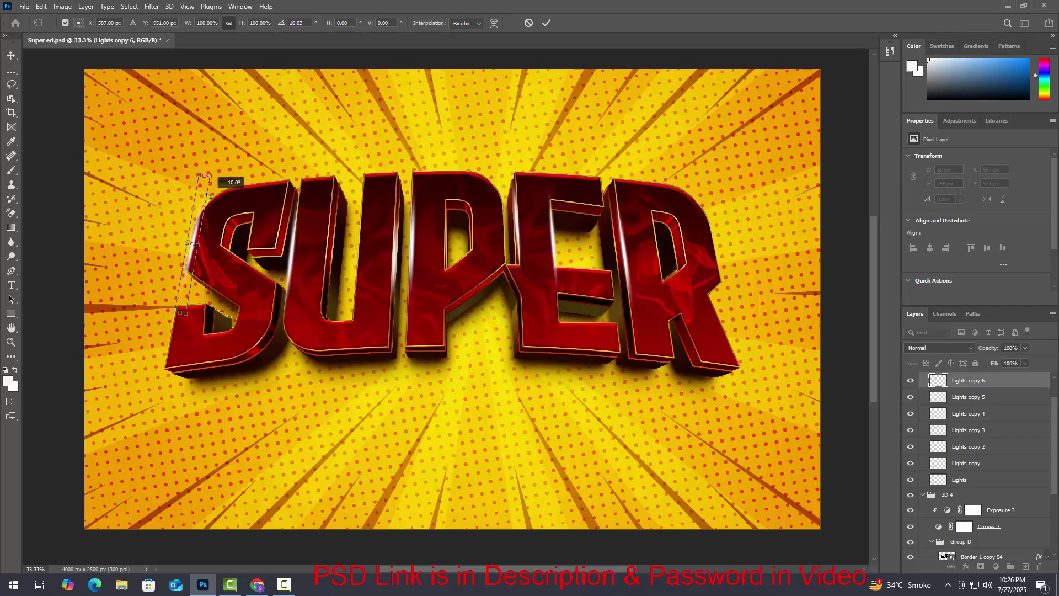
key(Return)
key(ctrl+j)
drag(194, 253, 268, 321)
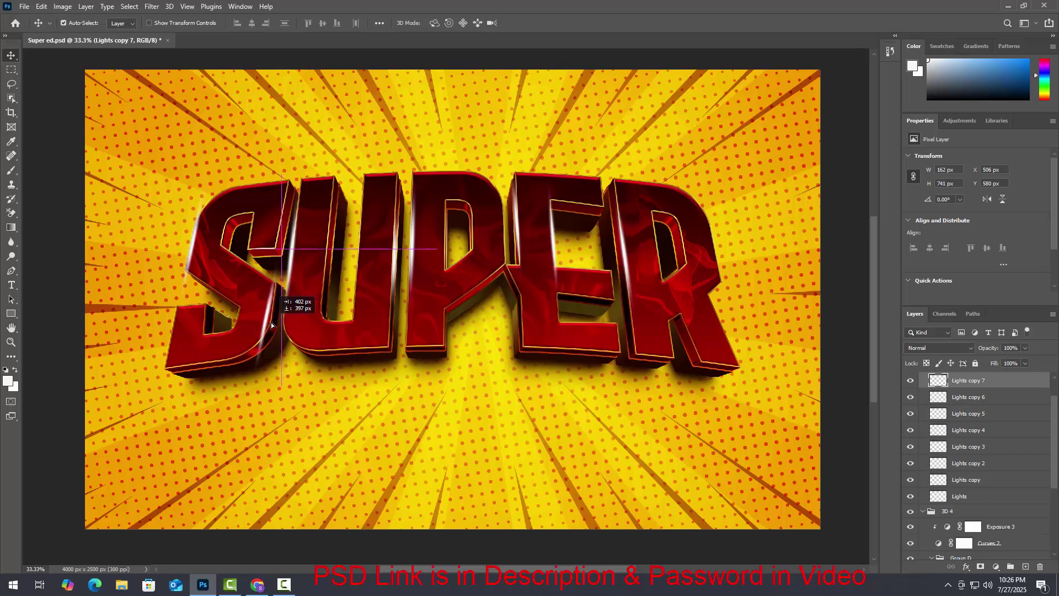
key(ctrl+t)
drag(251, 381, 264, 337)
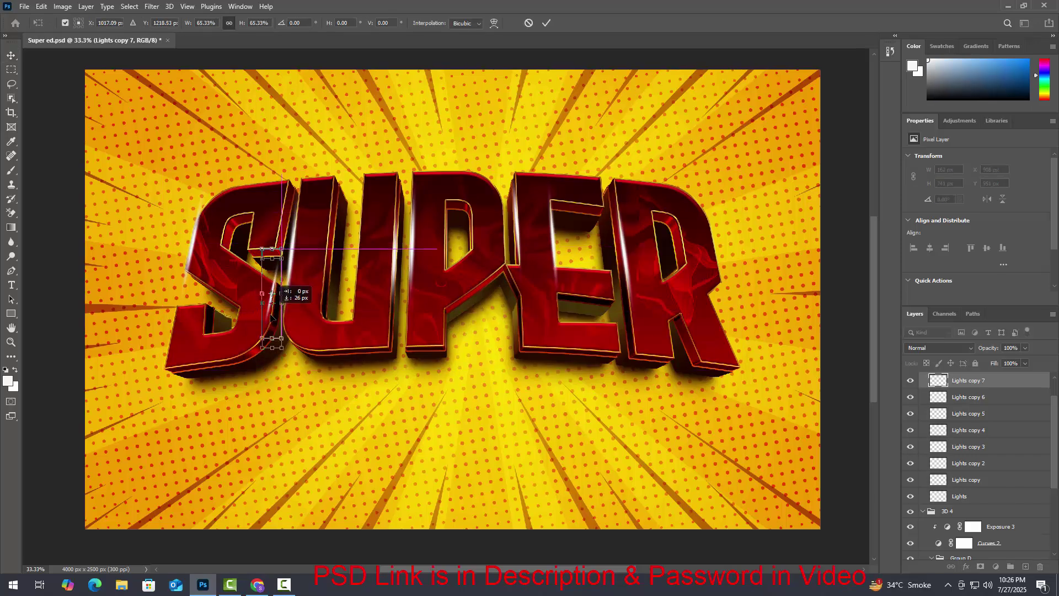
key(Return)
Add another streak rotated along the P's inner edge.
key(ctrl+j)
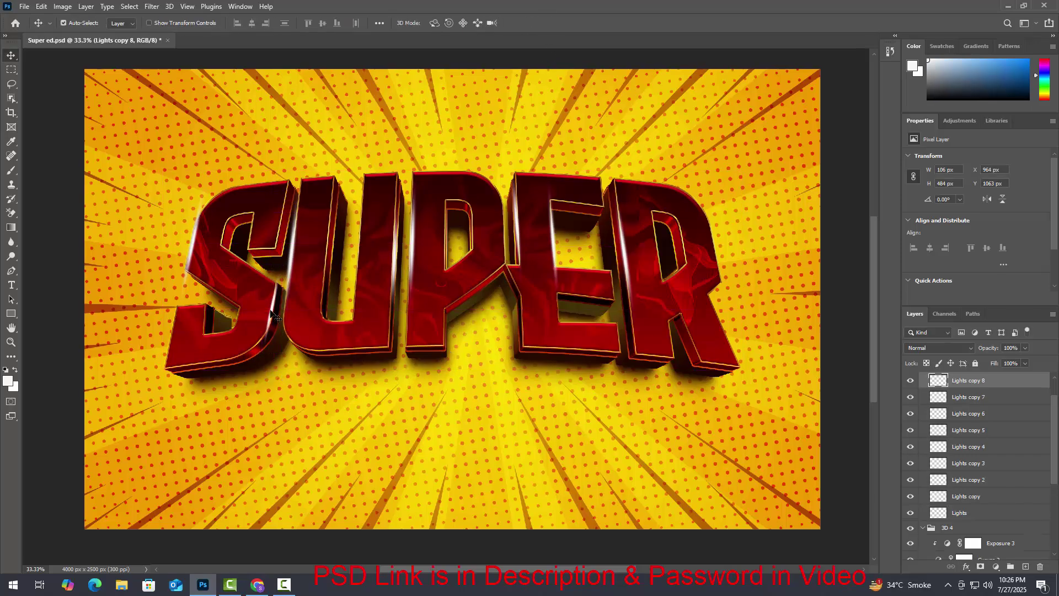
click(272, 314)
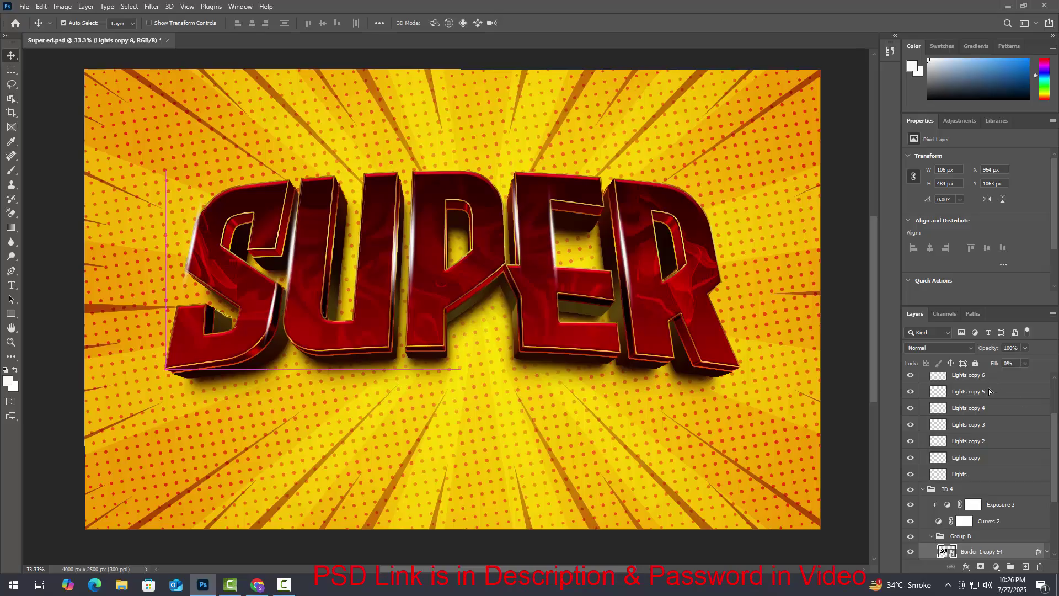
key(ctrl+z)
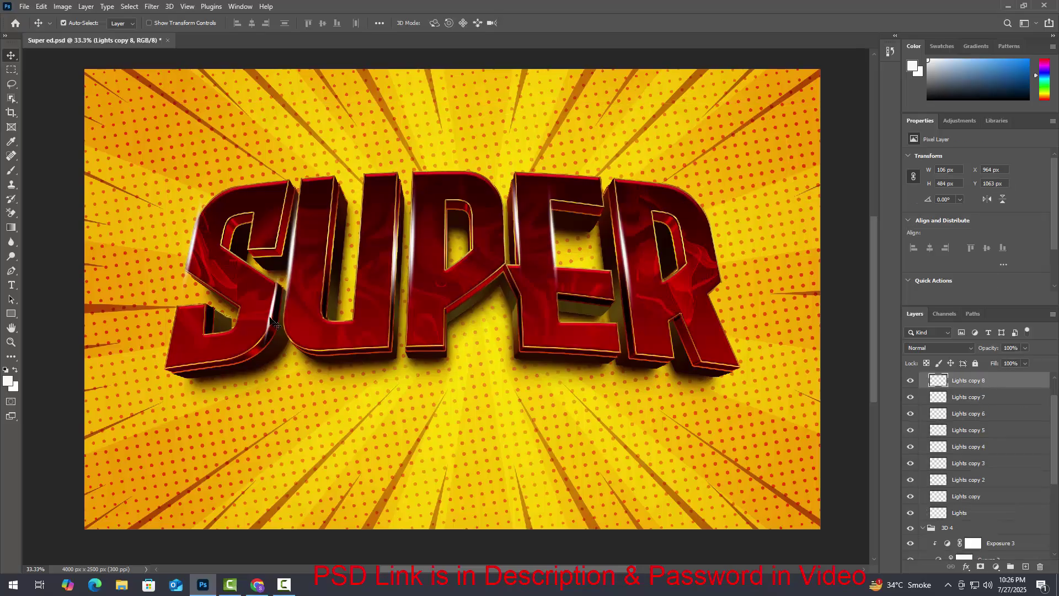
drag(275, 322, 314, 294)
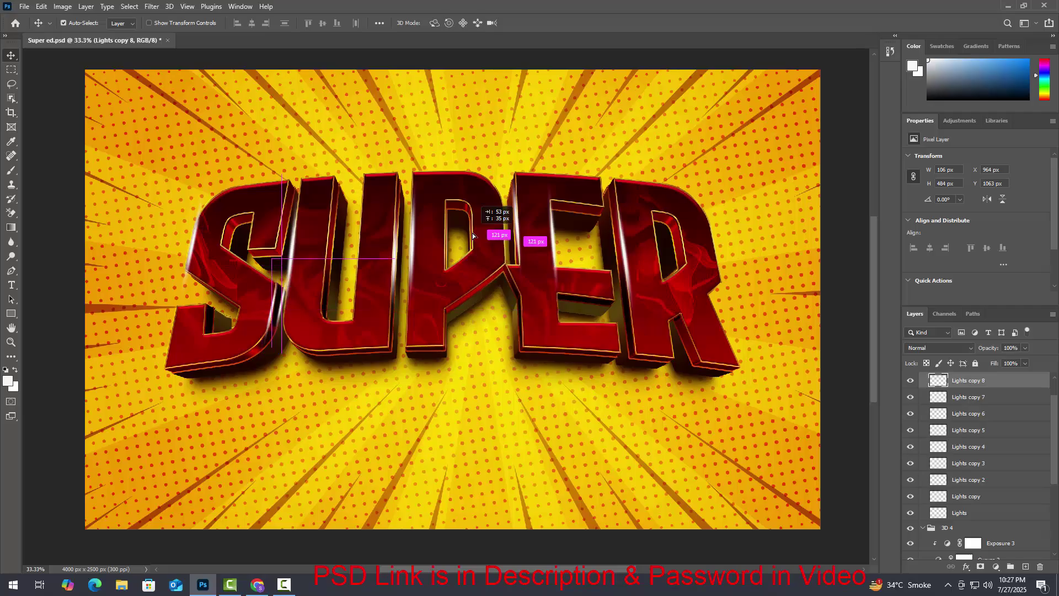
drag(472, 233, 470, 234)
key(ctrl+t)
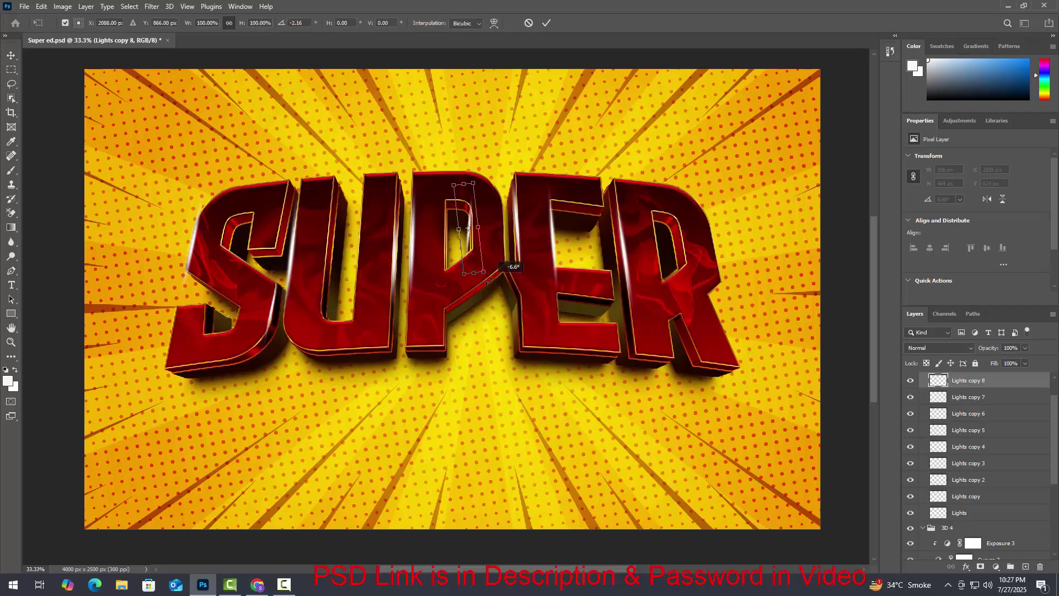
drag(488, 281, 503, 224)
key(Return)
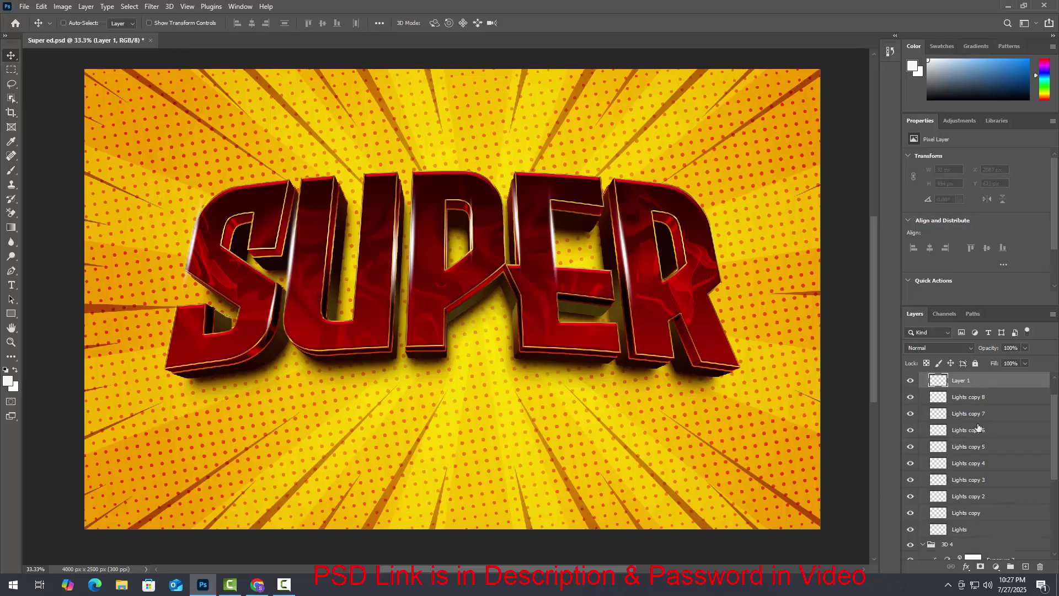
Stretch Layer 1's soft glow across the SUP letters at about 33% opacity.
key(ctrl+t)
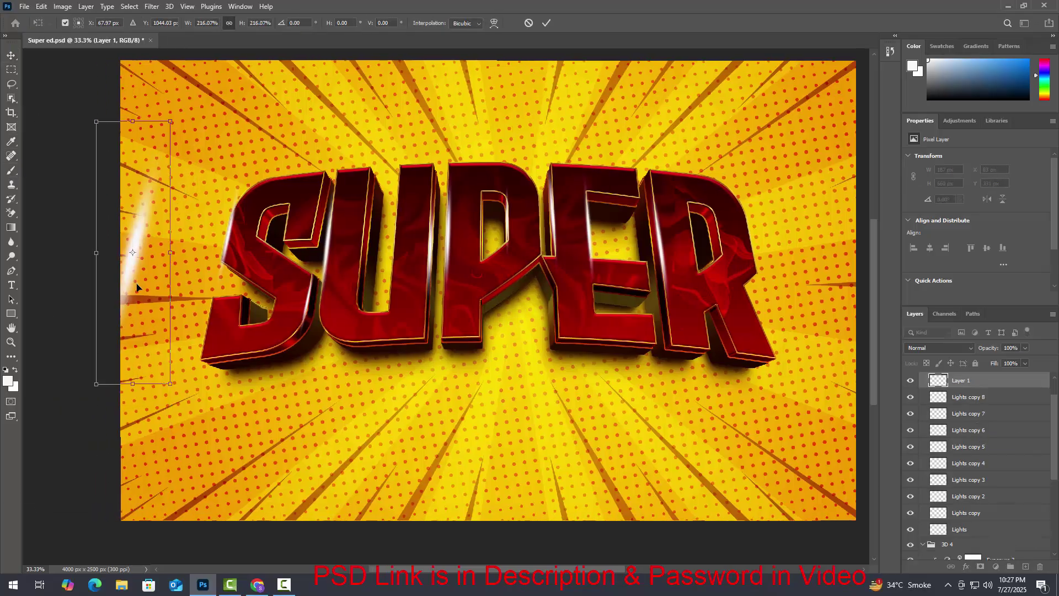
drag(137, 286, 389, 366)
drag(422, 463, 482, 552)
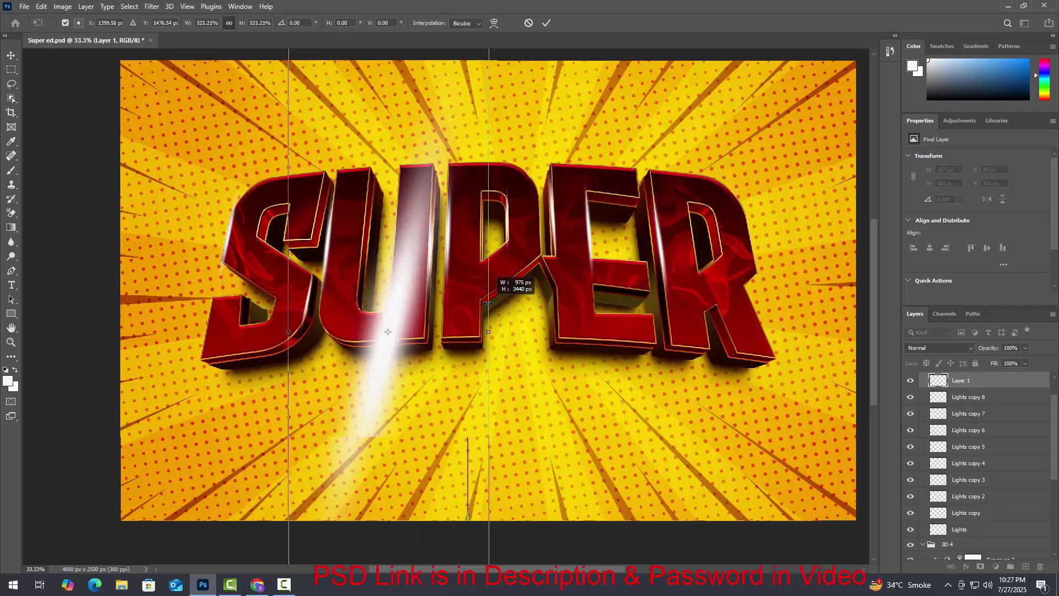
click(547, 23)
drag(1025, 348, 992, 358)
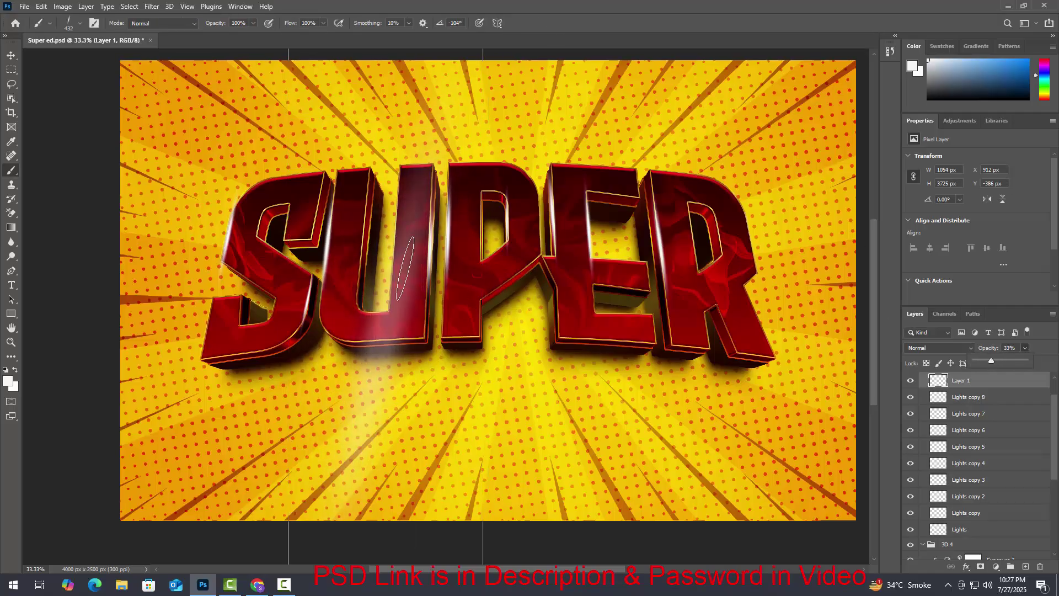
drag(389, 270, 247, 222)
Add glow copies further right and at a steep rotated angle over the text.
alt+drag(249, 272, 792, 249)
alt+drag(654, 331, 239, 236)
key(ctrl+t)
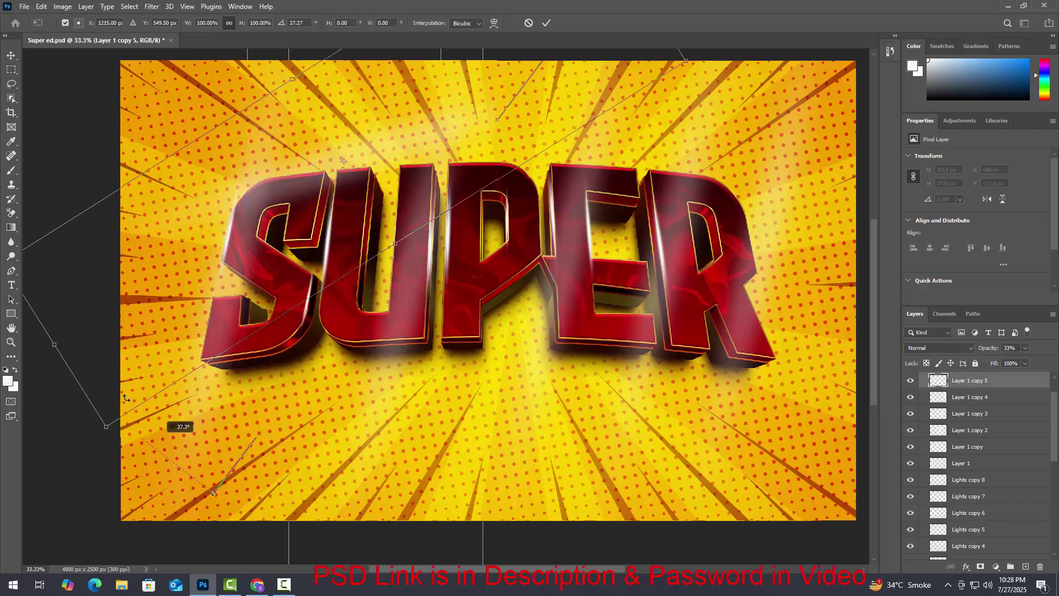
drag(177, 425, 754, 297)
scroll(754, 296, right, 3)
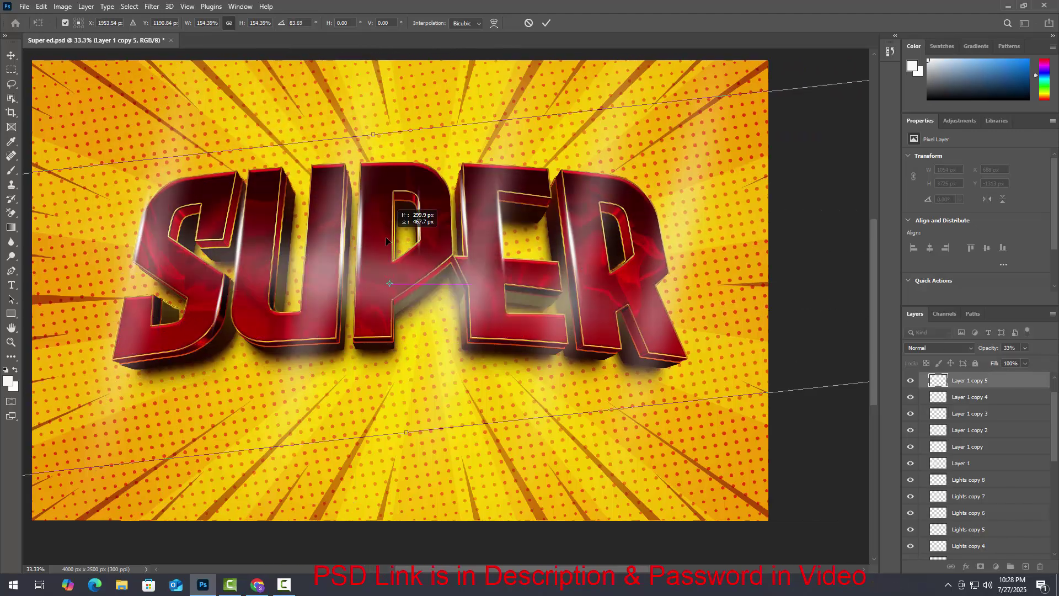
drag(605, 220, 611, 527)
key(Return)
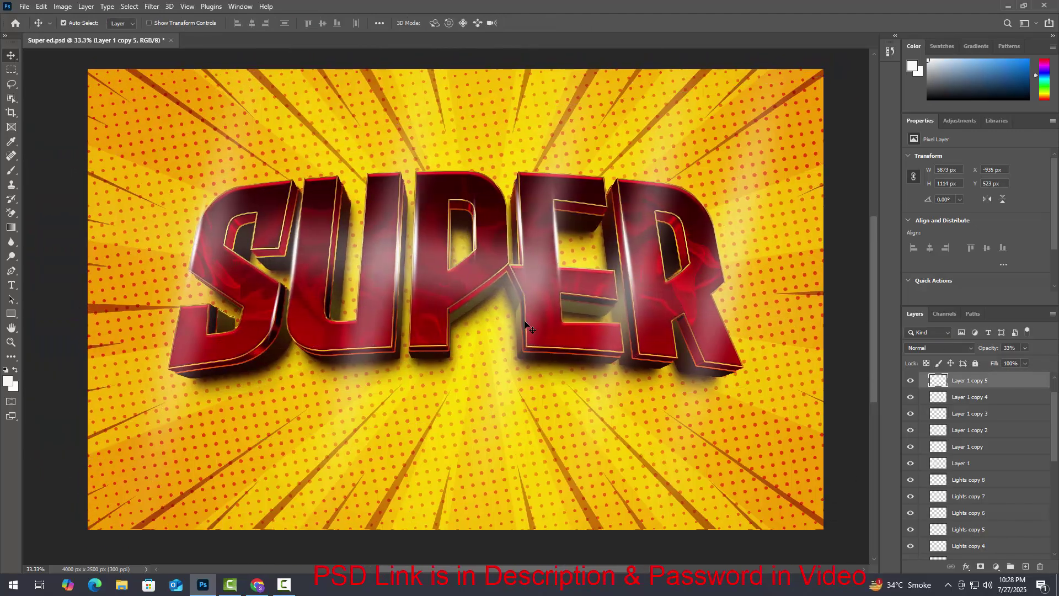
Set all glow layers to Overlay and group the light layers as 'Light'.
shift+click(995, 448)
click(938, 347)
click(957, 428)
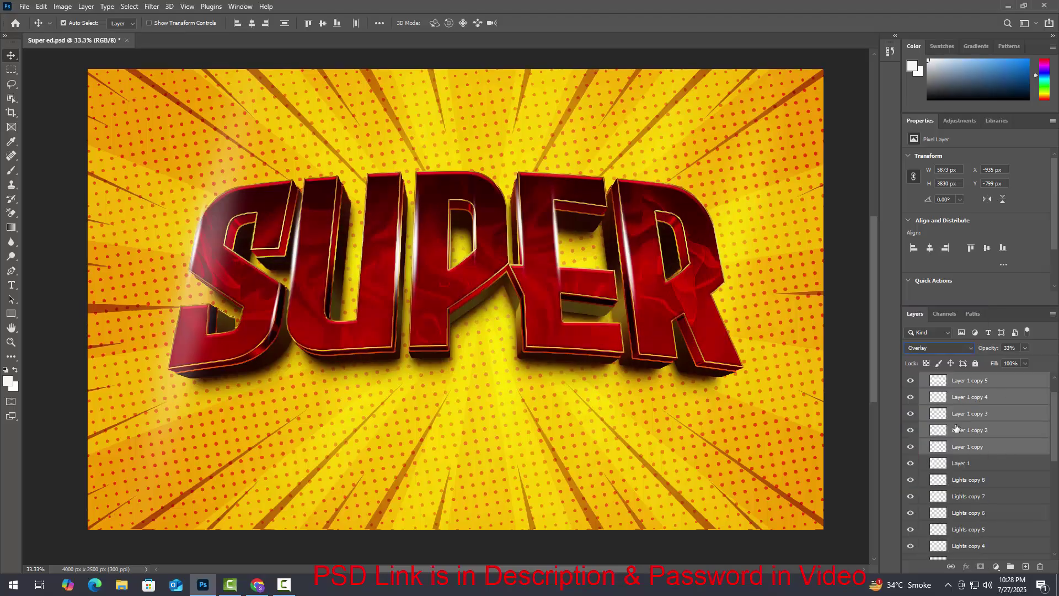
click(980, 470)
click(938, 347)
click(838, 360)
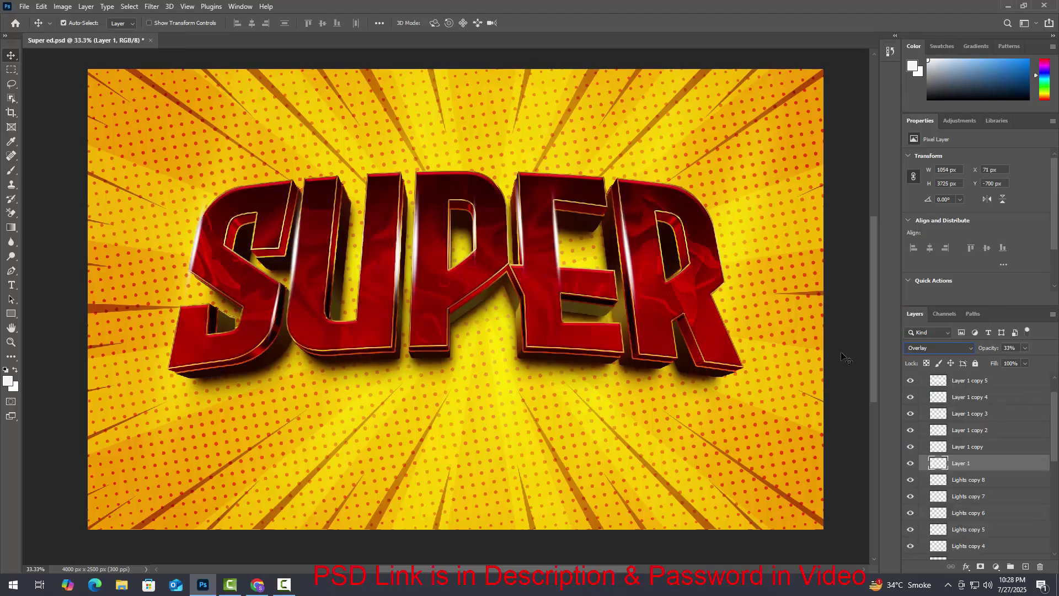
key(ctrl+g)
double_click(957, 395)
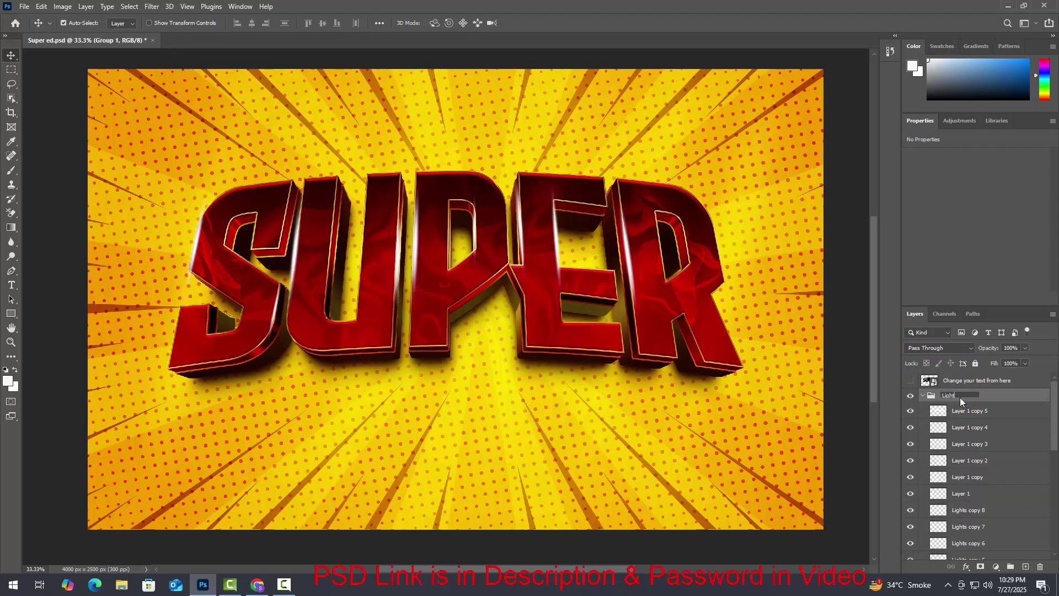